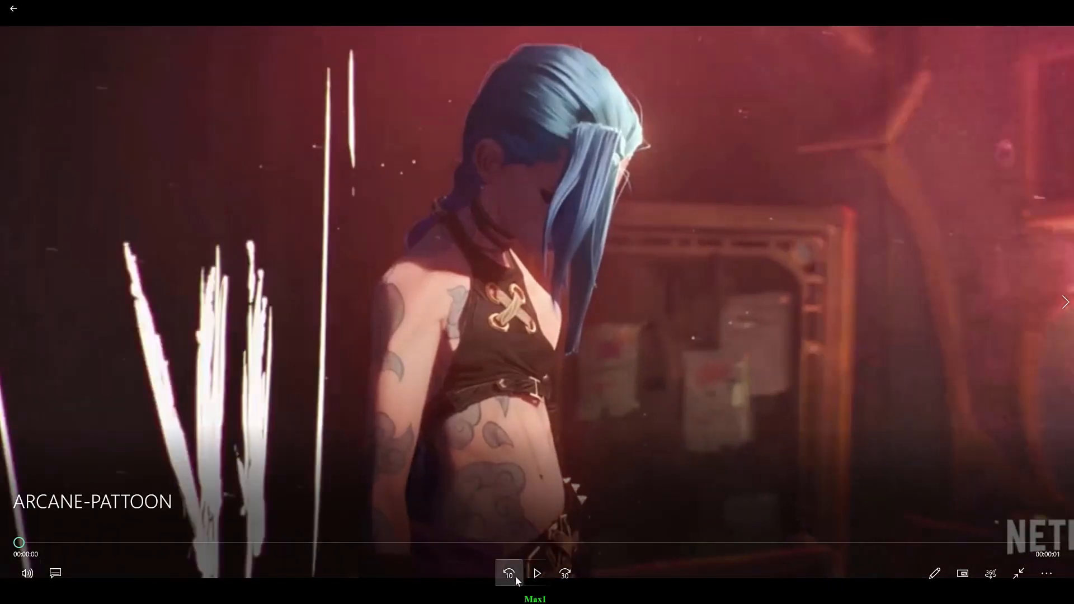
Play the ARCANE-PATTOON reference clip and scrub back through it to study the animated scribble effect
click(538, 572)
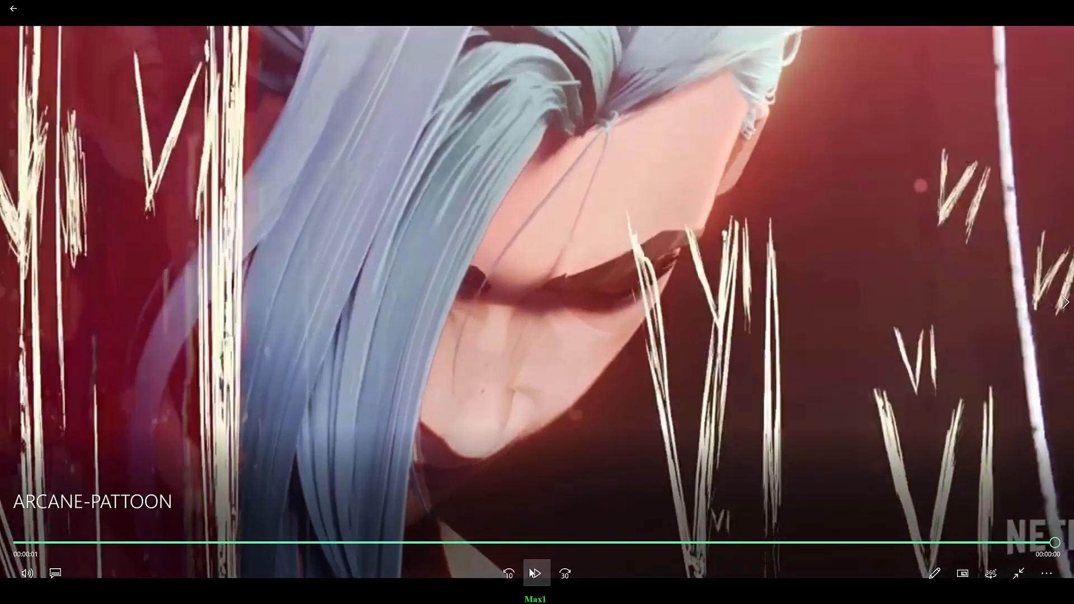
drag(482, 544, 282, 532)
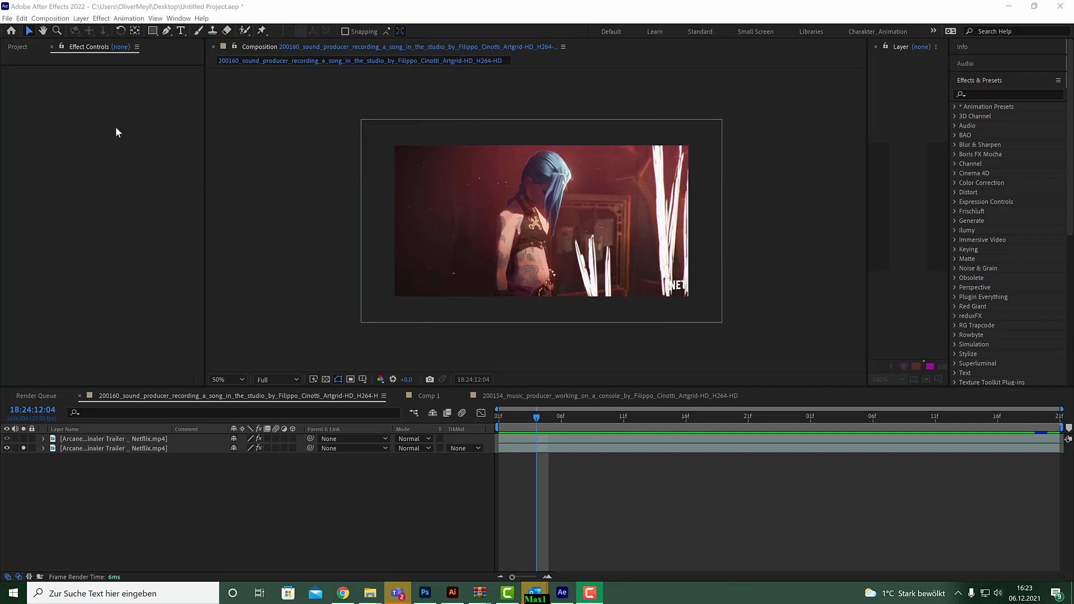
Show the project files and compare the unsoloed composition with the soloed bottom trailer layer at different frames
click(17, 47)
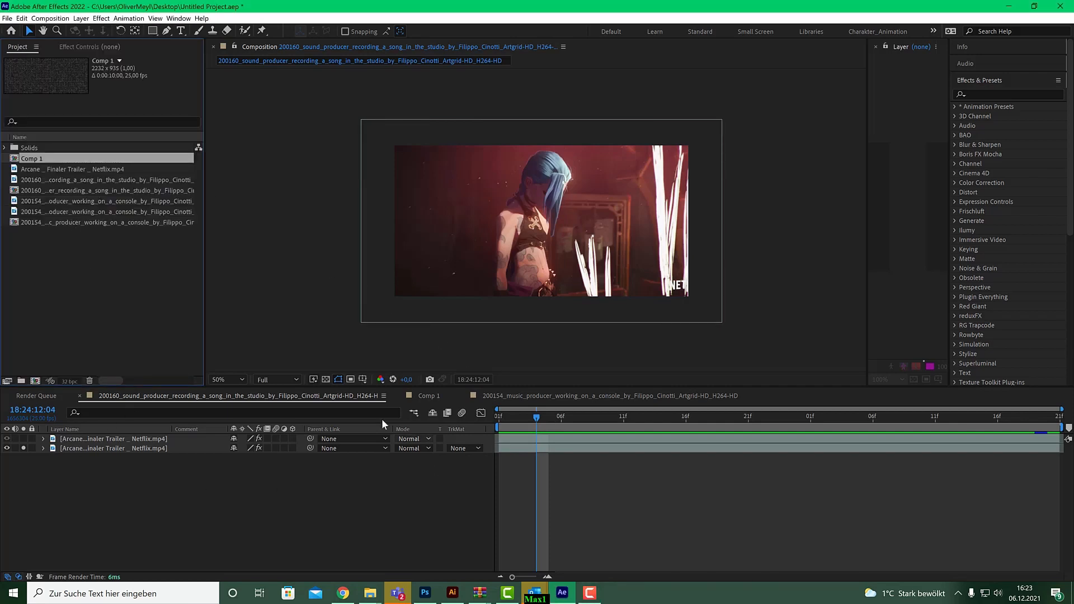
click(99, 335)
click(120, 504)
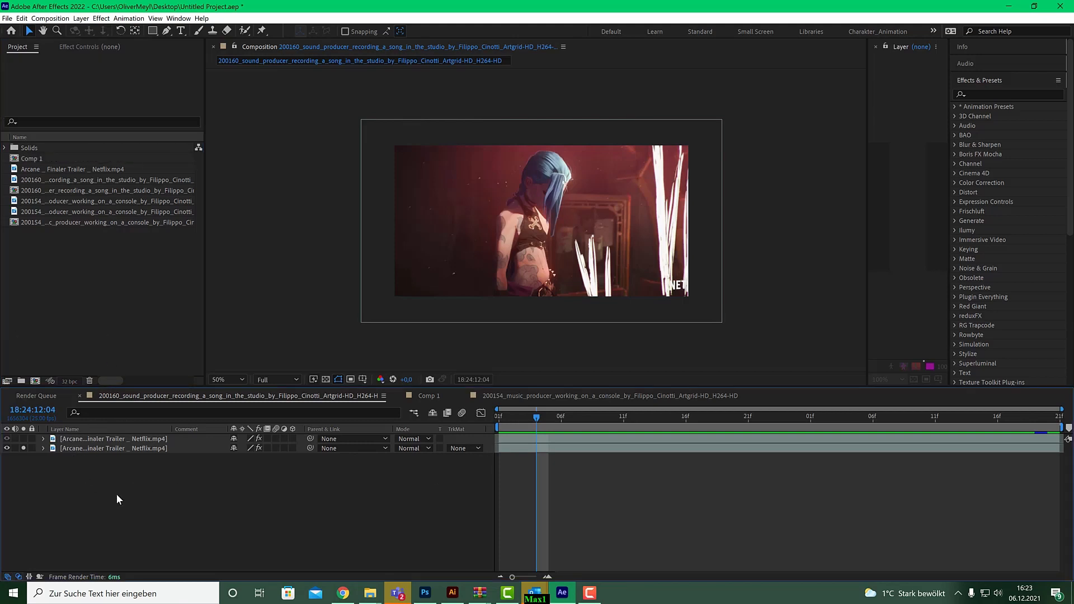
click(24, 448)
mouse_move(545, 427)
mouse_down()
mouse_move(830, 419)
mouse_move(566, 414)
mouse_move(896, 413)
mouse_move(552, 420)
mouse_up()
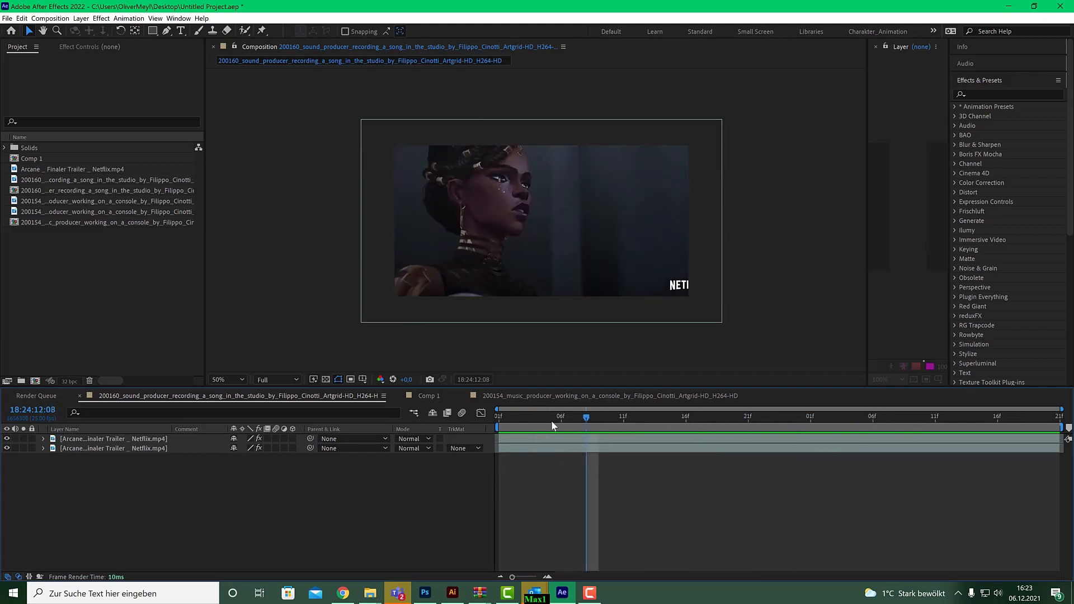
click(23, 448)
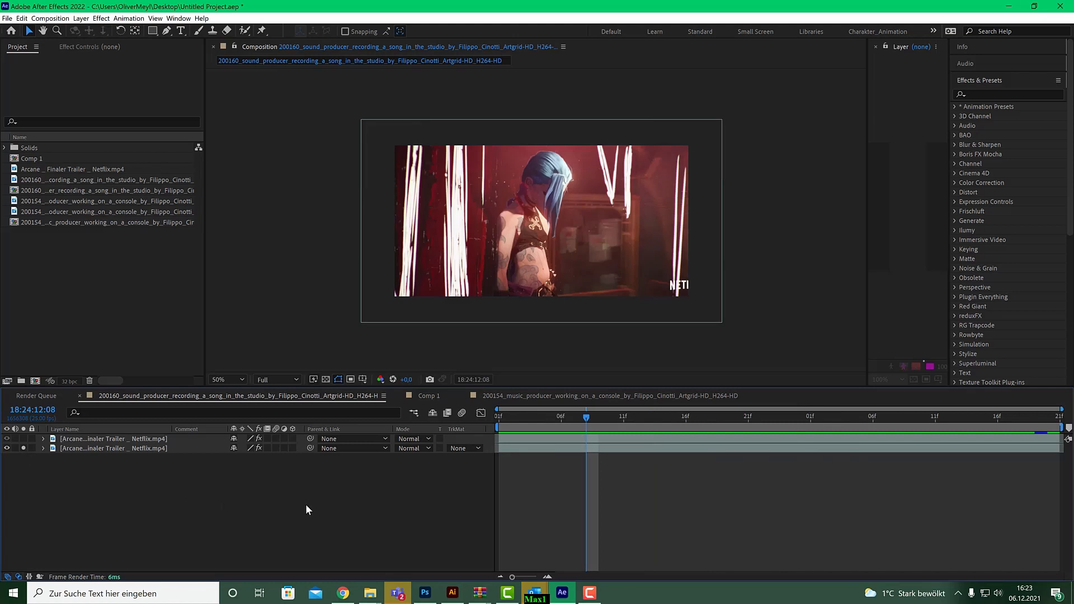
Create a new black solid layer named VFX above the trailer footage
click(81, 18)
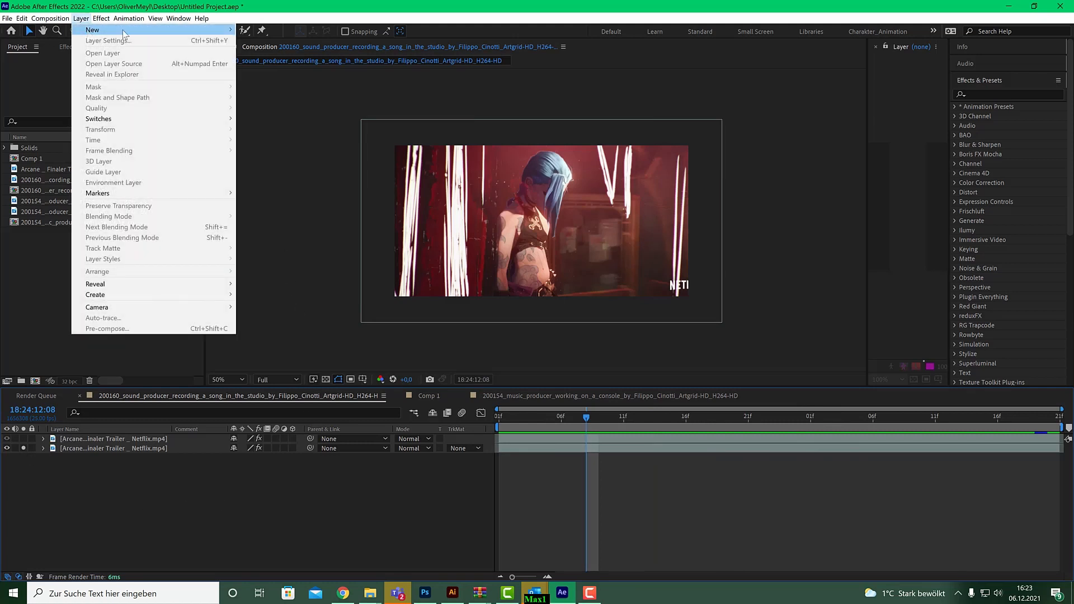
mouse_move(95, 29)
click(300, 42)
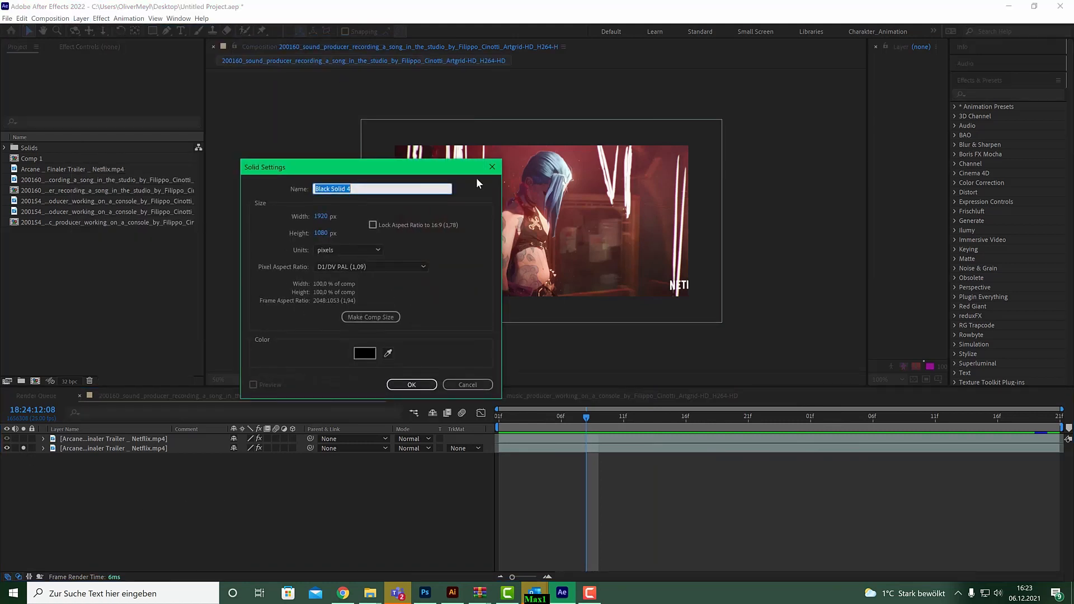
text(VFX)
click(410, 385)
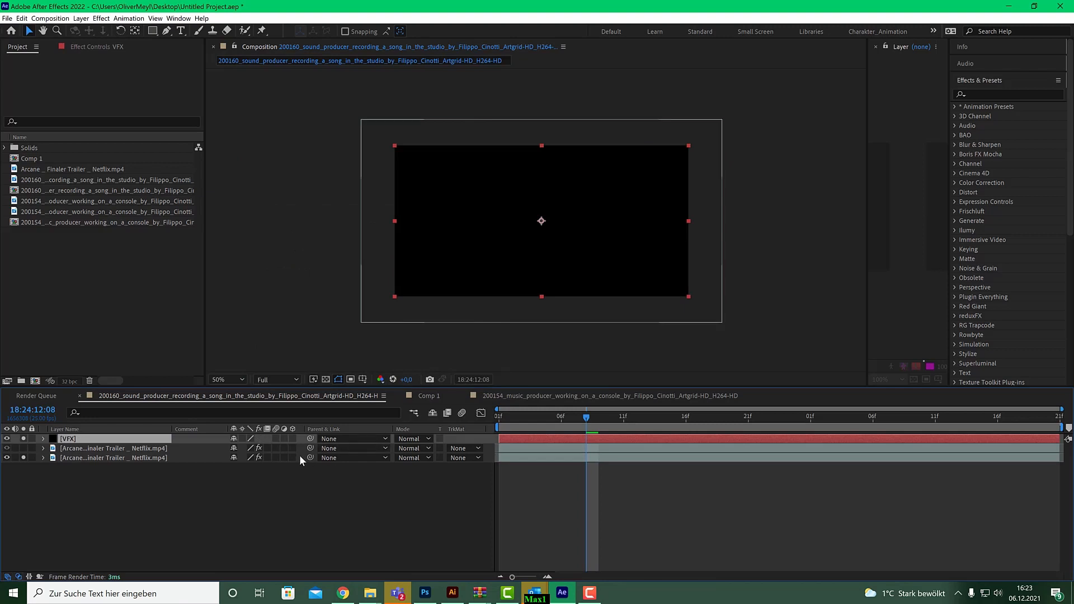
Find the Pattoon effect and apply it to the VFX solid
click(994, 93)
text(patt)
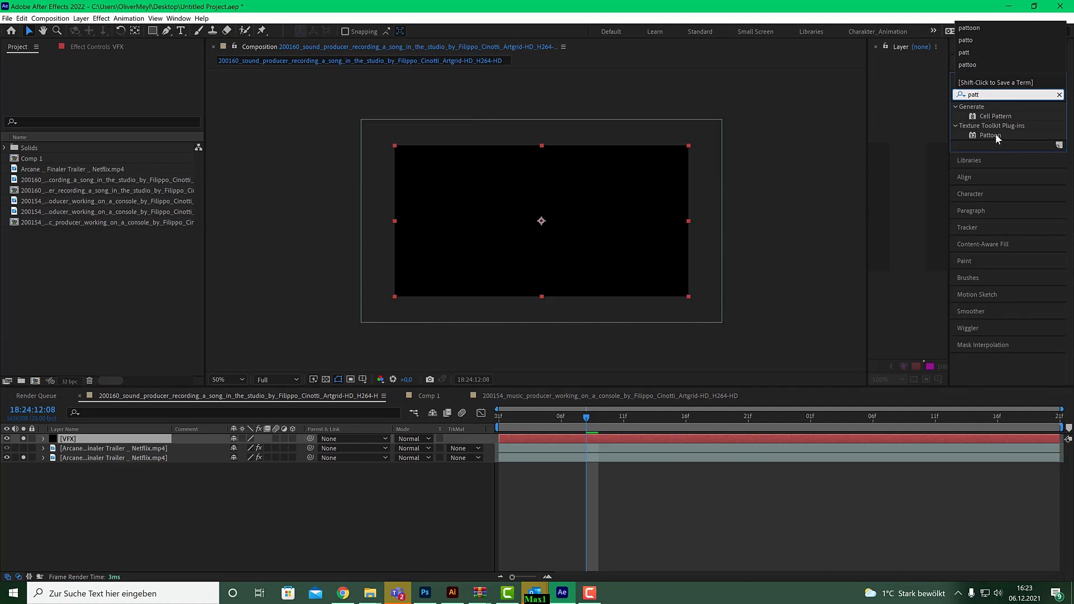
double_click(990, 135)
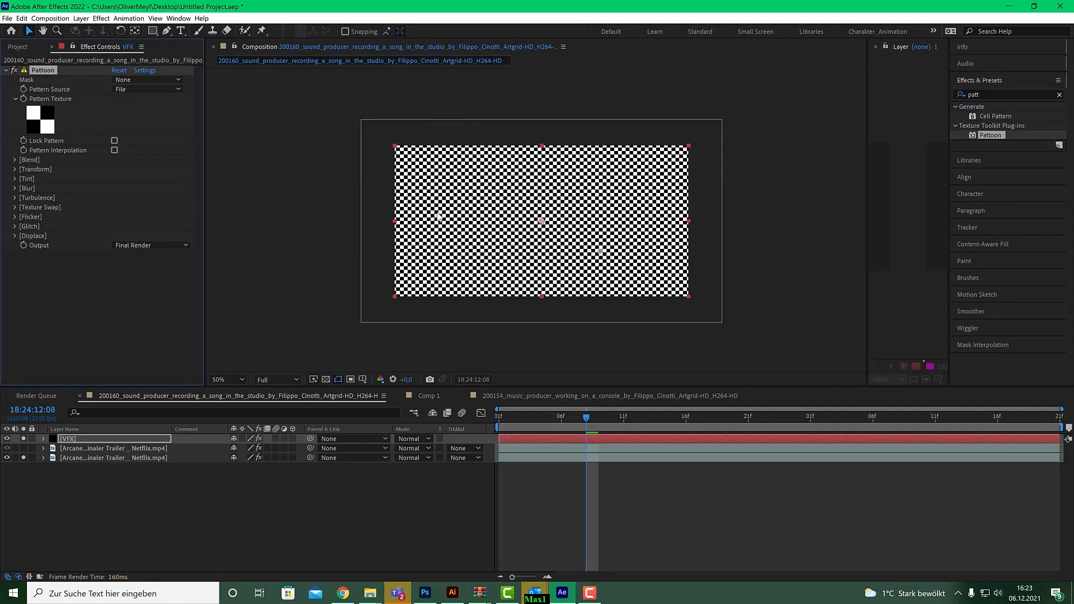
Set Pattoon's pattern texture to the second scribble in the Line_Scribbles_Bold collection
click(30, 121)
click(137, 134)
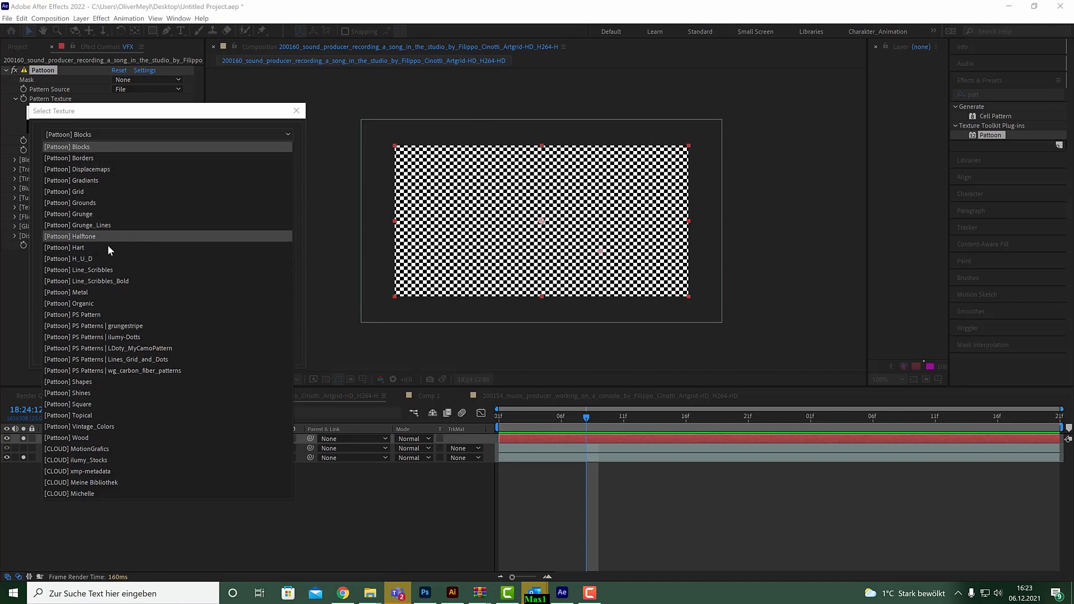
click(115, 281)
click(109, 190)
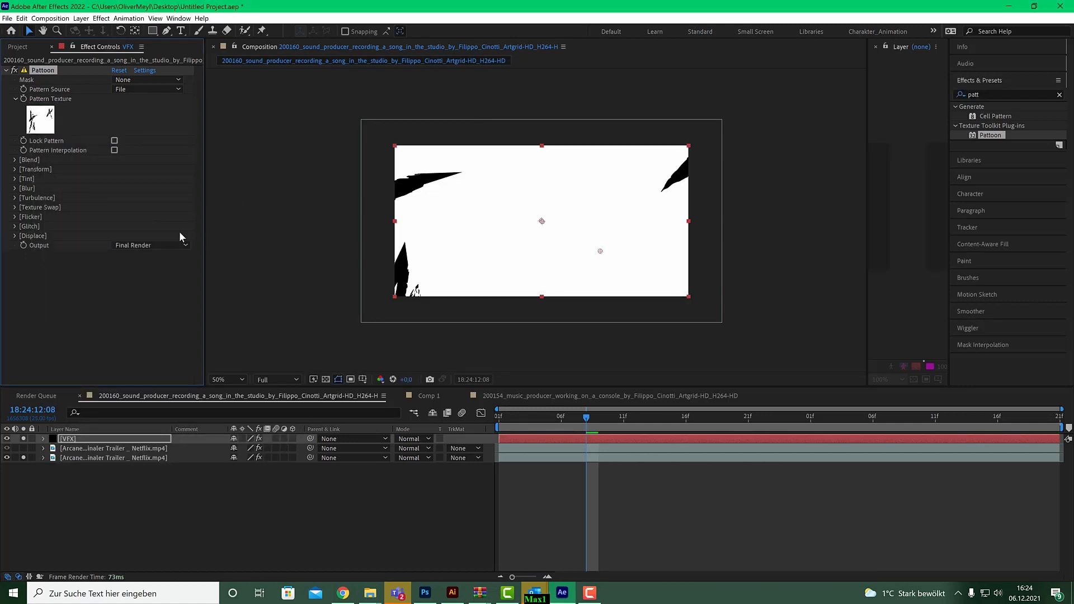
Set the pattern's Scale X to 60% in Pattoon's Transform settings
click(15, 169)
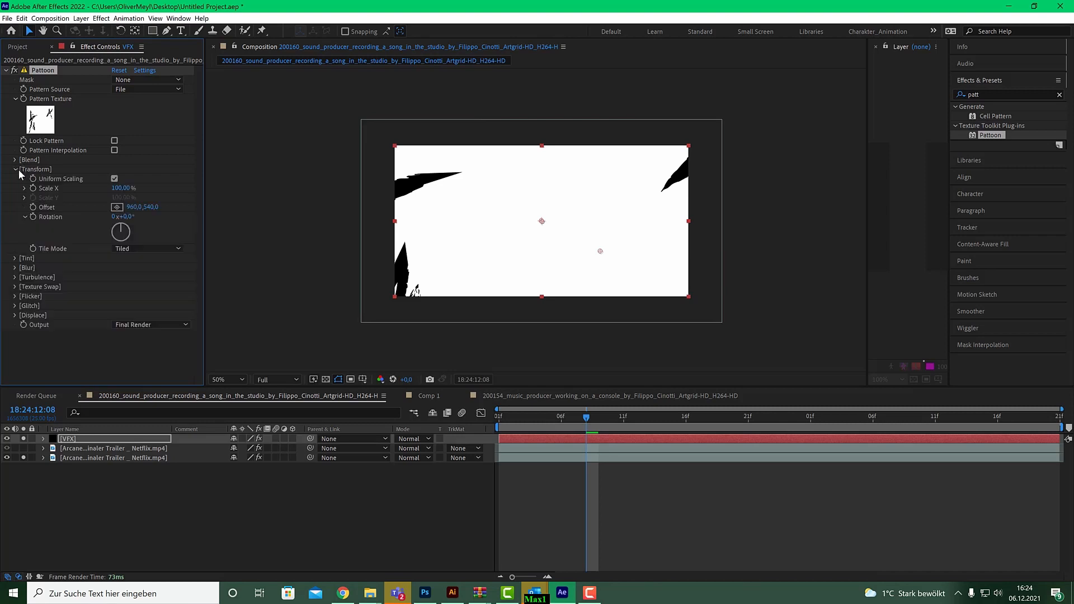
click(121, 188)
text(60)
key(Return)
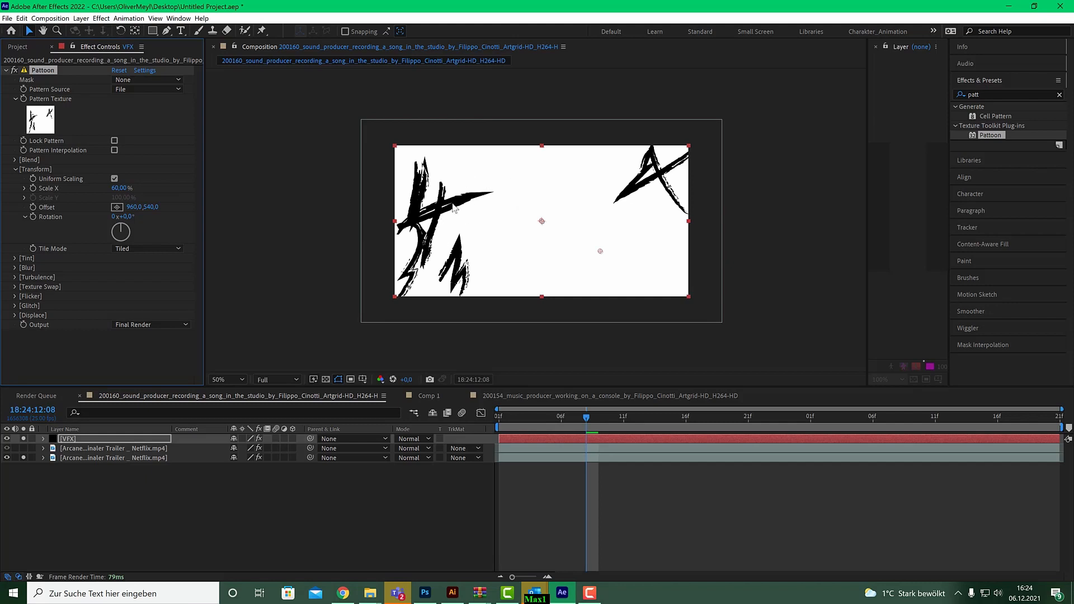
Try the third Line_Scribbles_Bold texture as the pattern, then switch to the fifth scribble
click(49, 125)
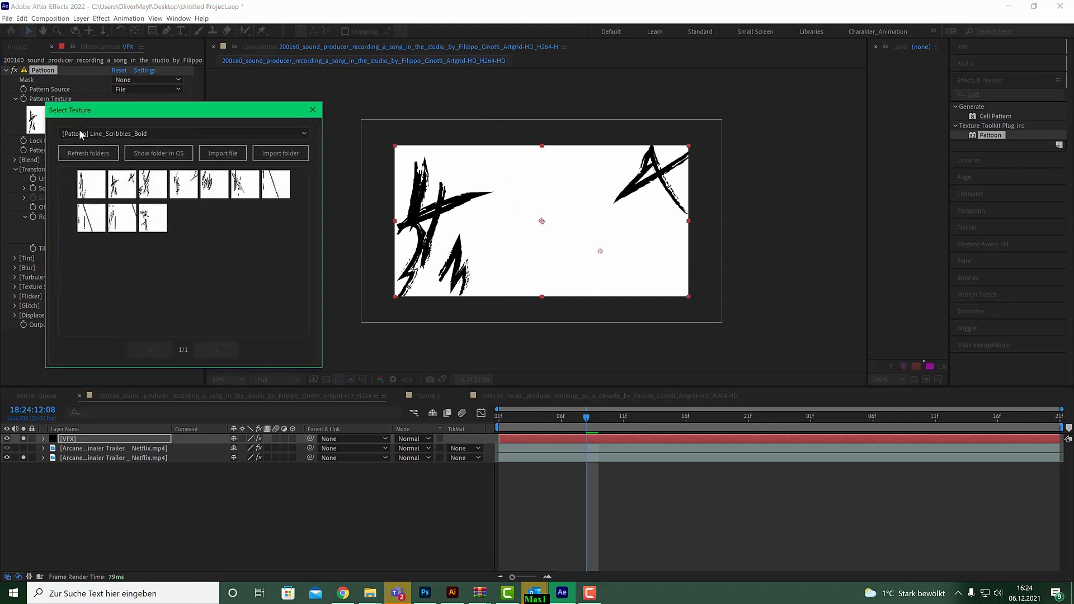
click(159, 184)
click(36, 115)
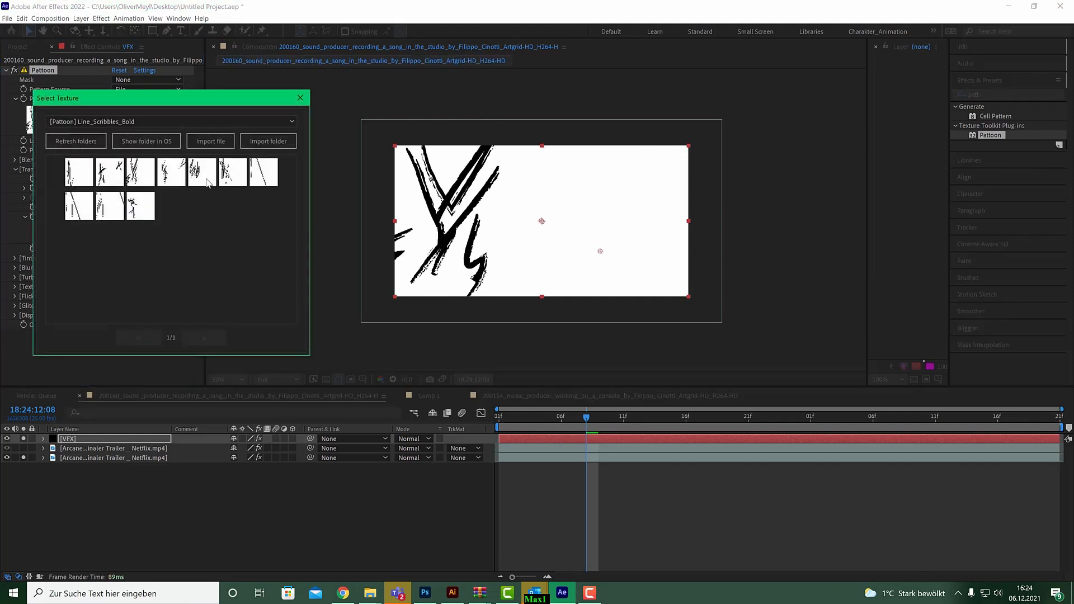
click(211, 181)
Examine the Line_Scribbles_Bold folder and its parent Pattoon folder on disk, then return without choosing another texture
click(40, 116)
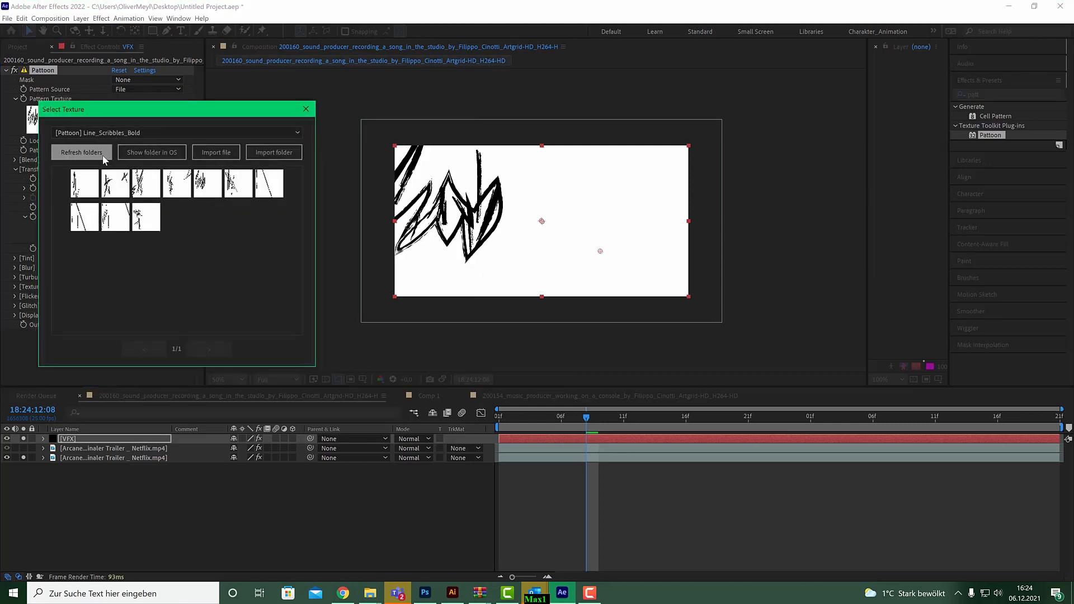
click(152, 152)
click(610, 328)
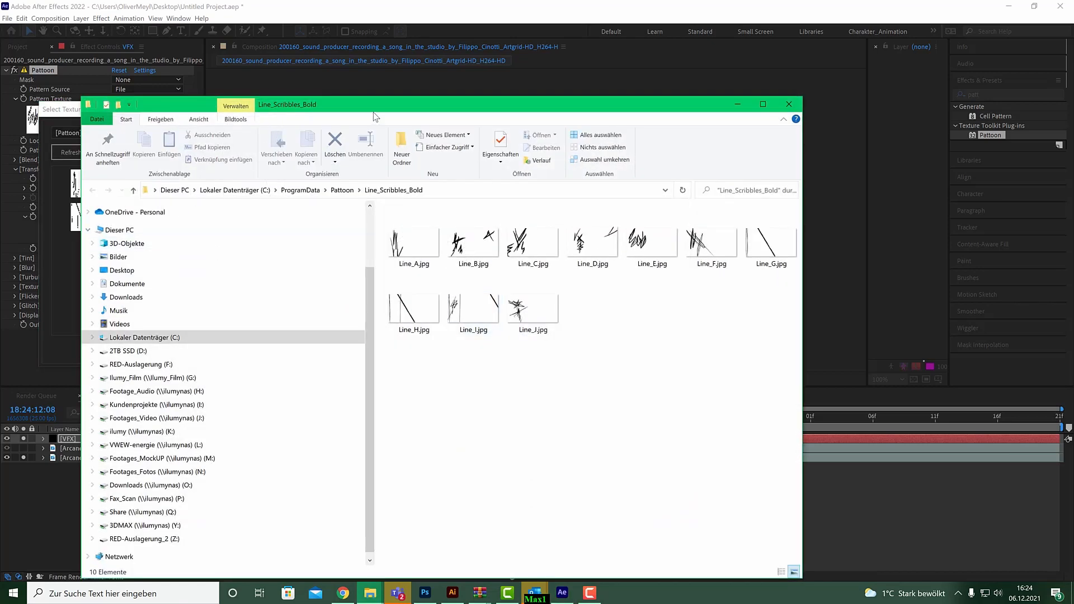
drag(374, 112, 369, 64)
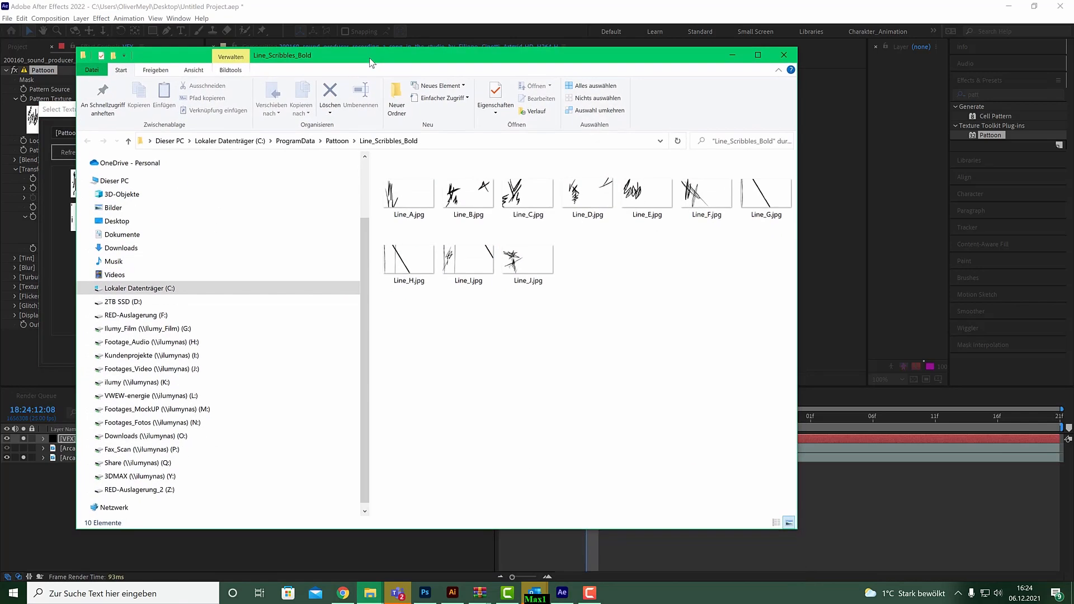
click(336, 141)
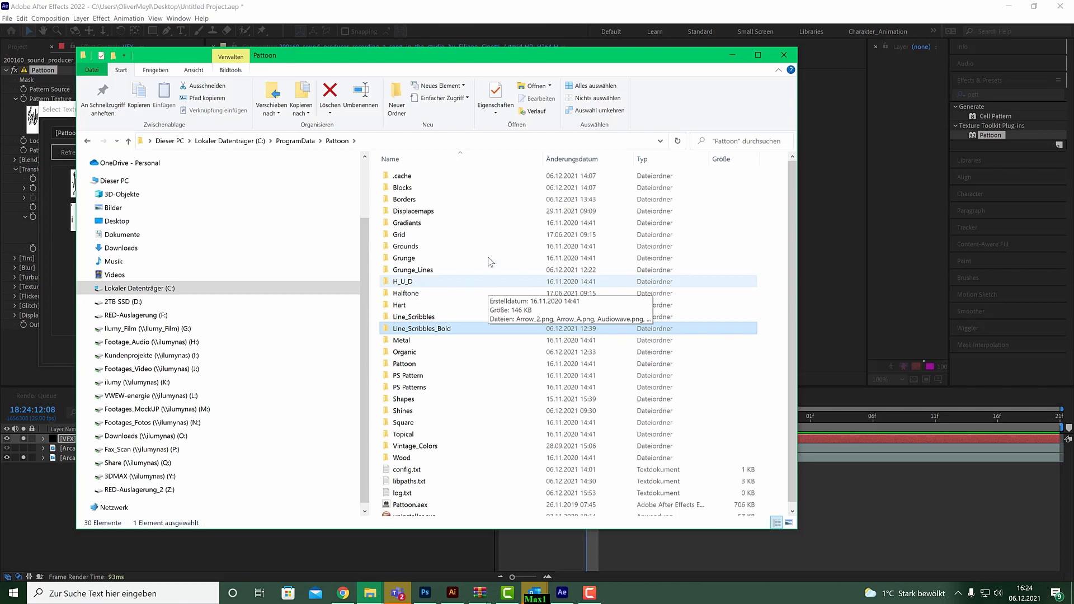
drag(473, 62, 397, 62)
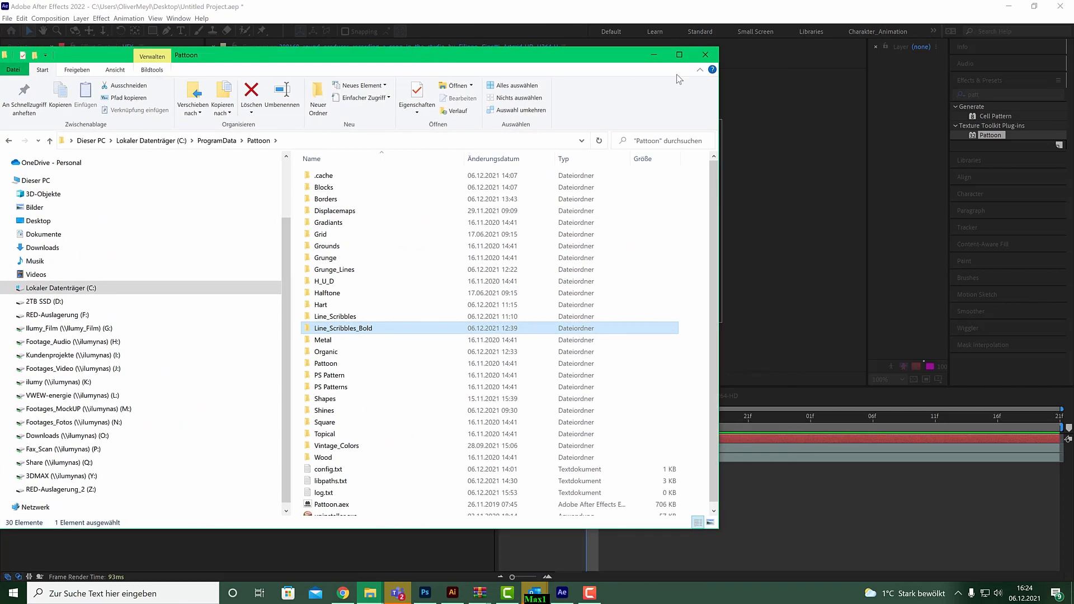
click(708, 54)
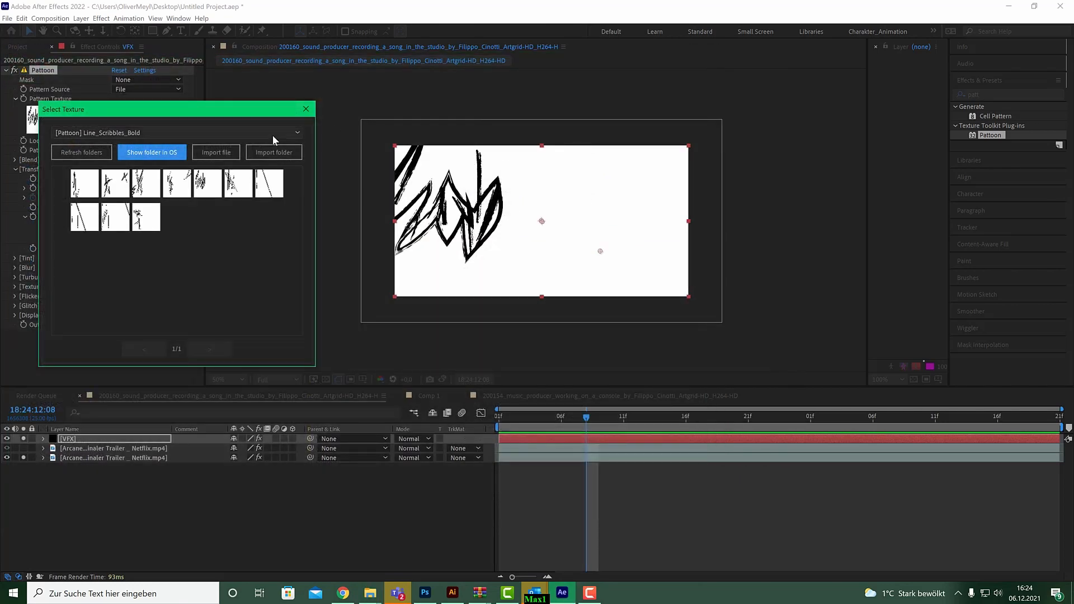
click(306, 109)
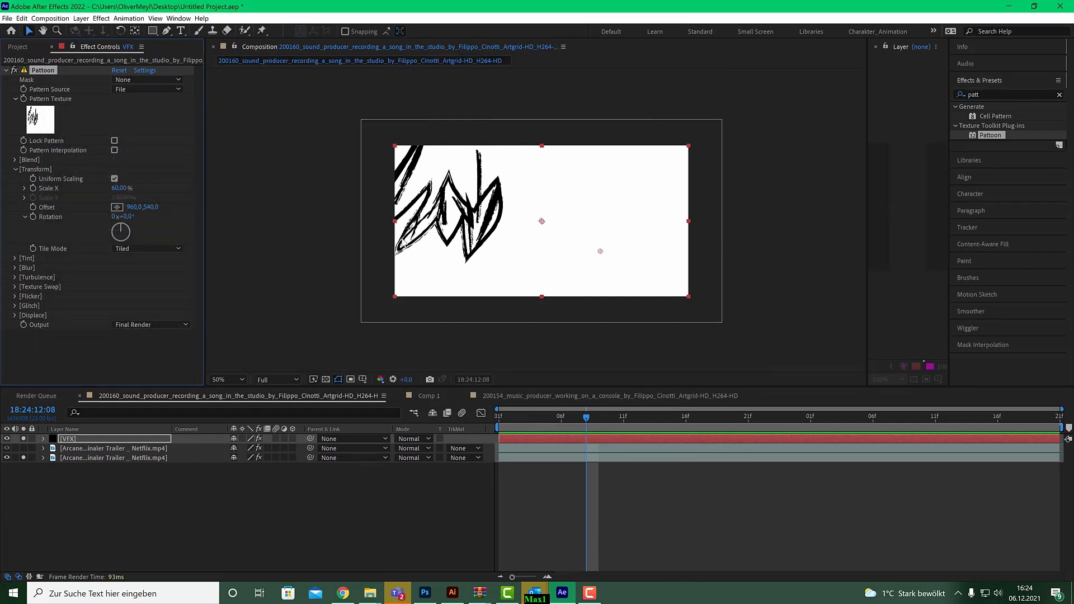
Turn off solo for the bottom trailer layer and the VFX layer
click(15, 458)
click(22, 458)
click(24, 439)
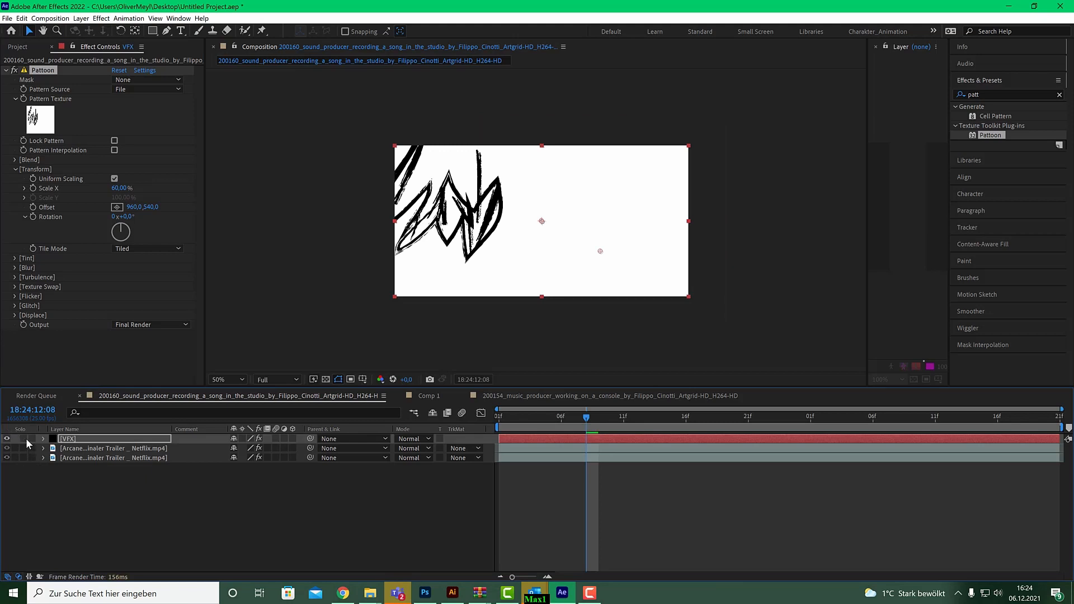
Set the VFX layer's blending mode to Linear Dodge and enable Invert Pattern Colors in Pattoon's Blend settings
click(420, 437)
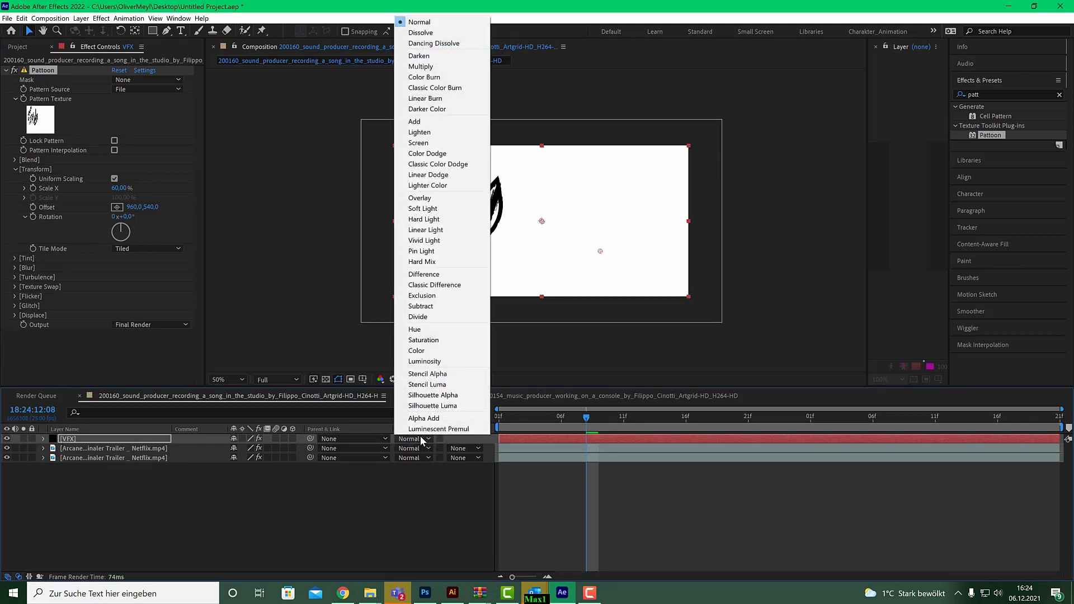
click(449, 176)
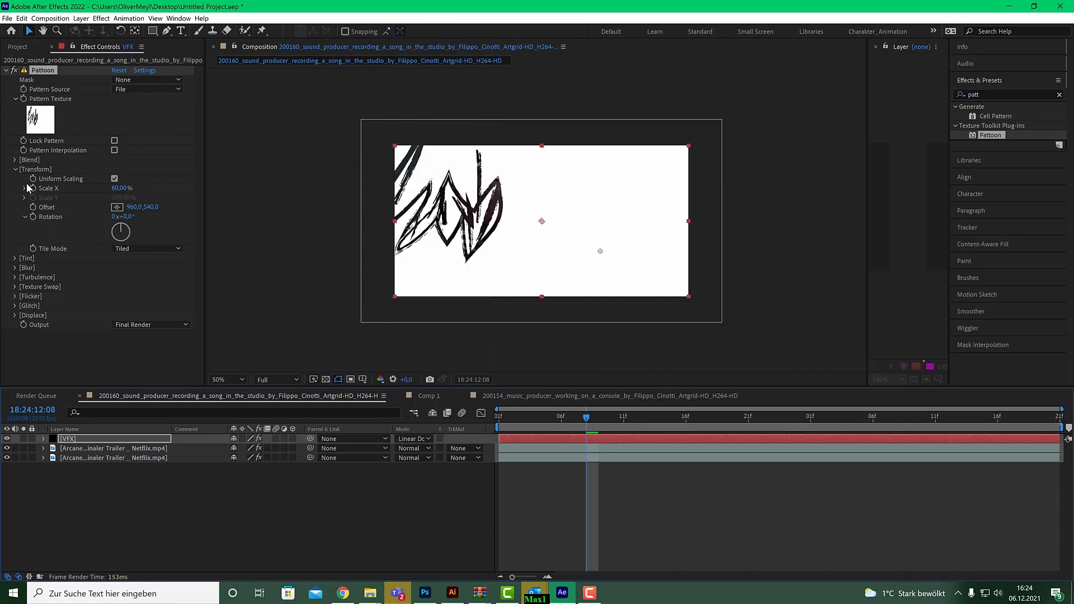
click(15, 160)
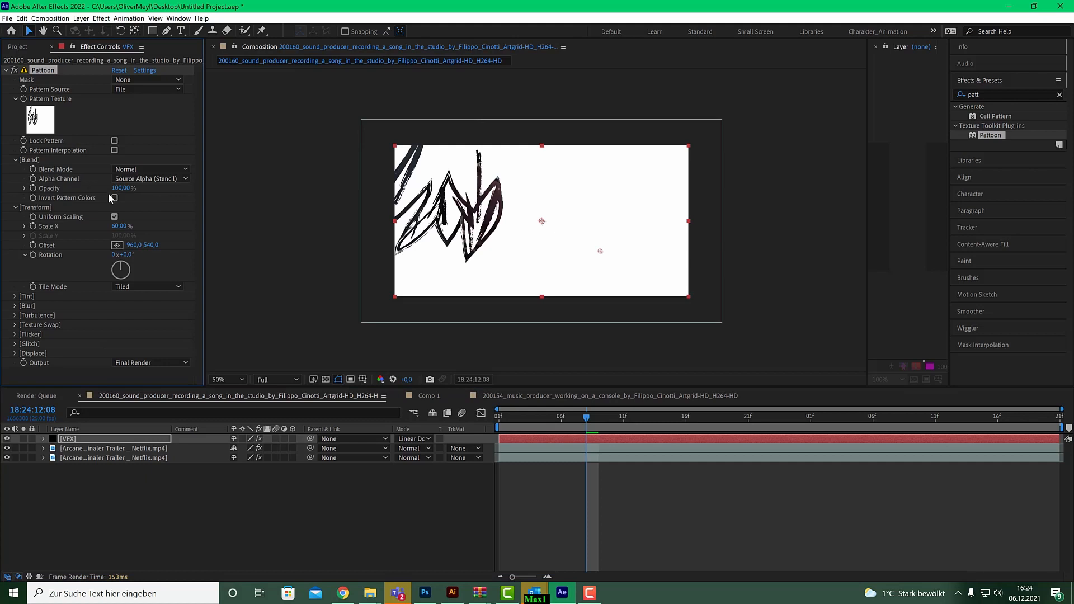
click(114, 198)
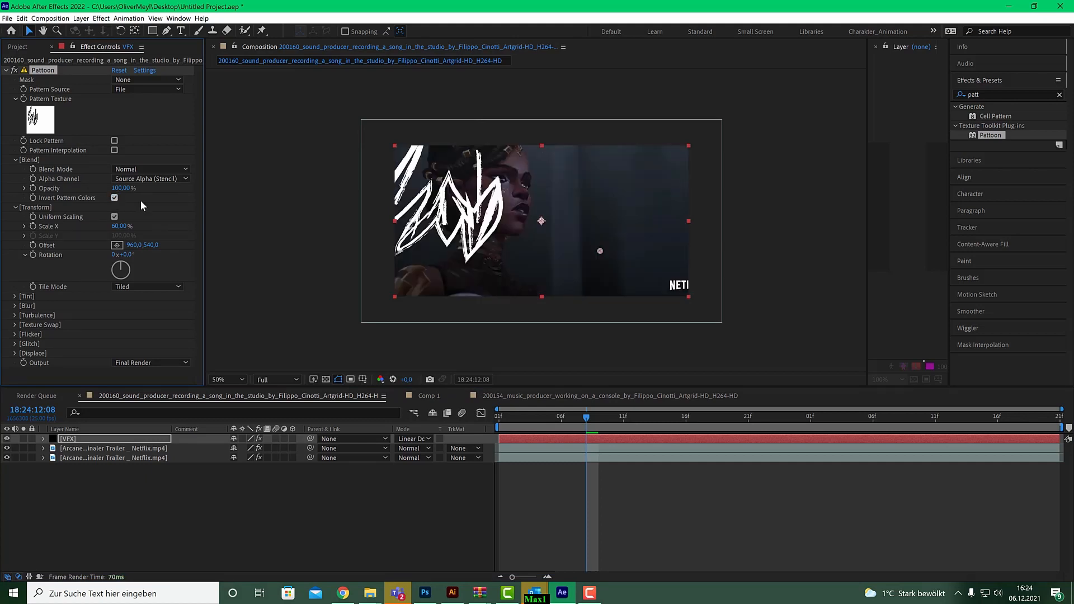
Preview the VFX scribbles, then temporarily solo the bottom trailer layer and scrub through its scribble animation for comparison
drag(567, 418, 536, 413)
key(Home)
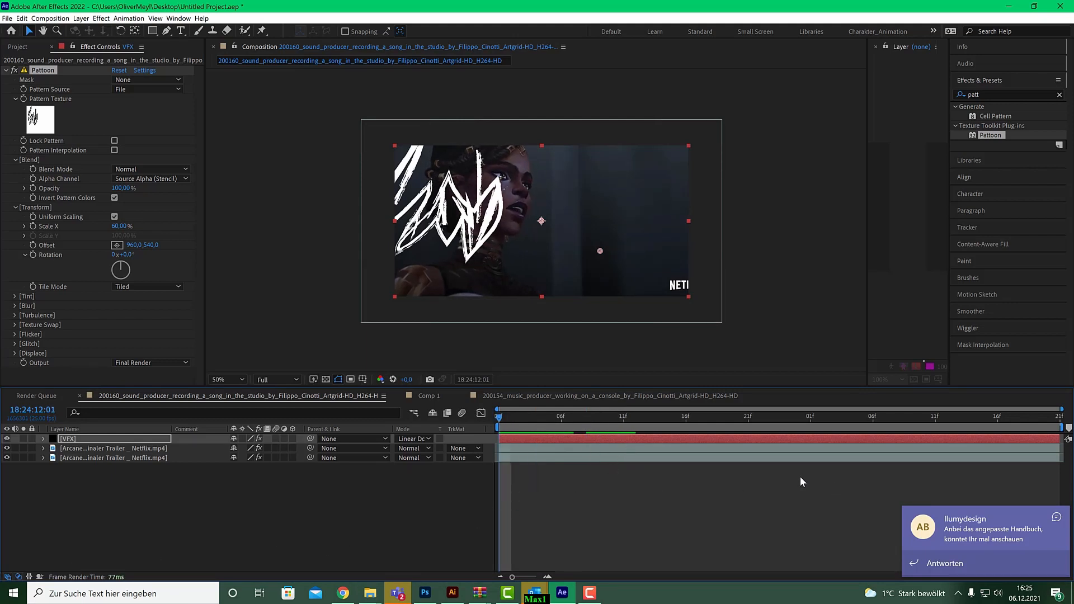
click(23, 457)
scroll(523, 303, up, 2)
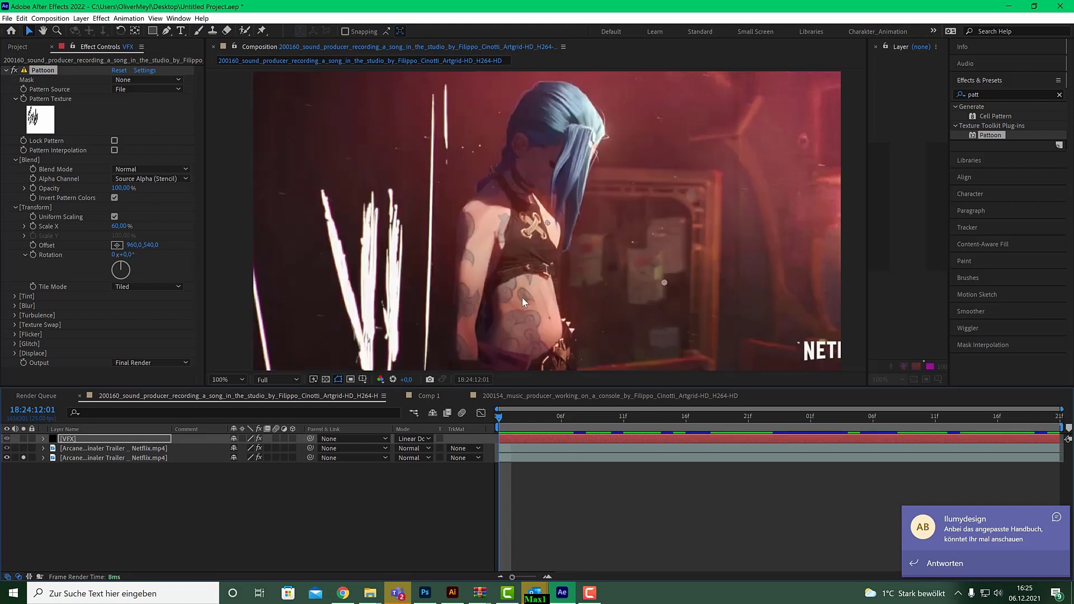
mouse_move(506, 417)
mouse_down()
mouse_move(595, 414)
mouse_move(573, 415)
mouse_move(581, 418)
mouse_up()
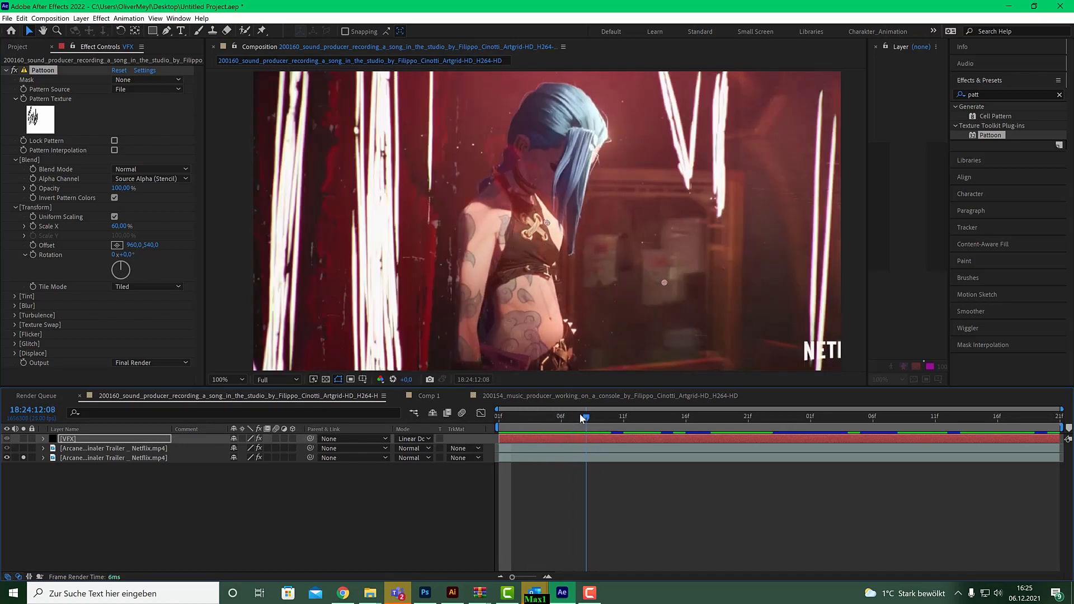
click(24, 458)
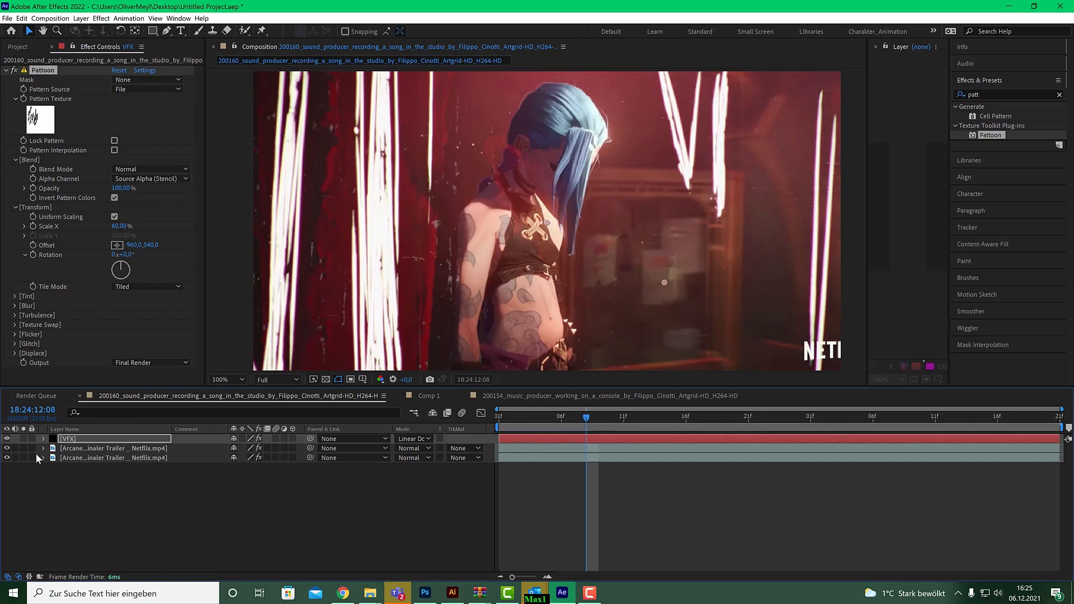
Activate Texture Swap in the VFX layer's Pattoon effect and set the Swap Frequency to 12 Hz
click(64, 441)
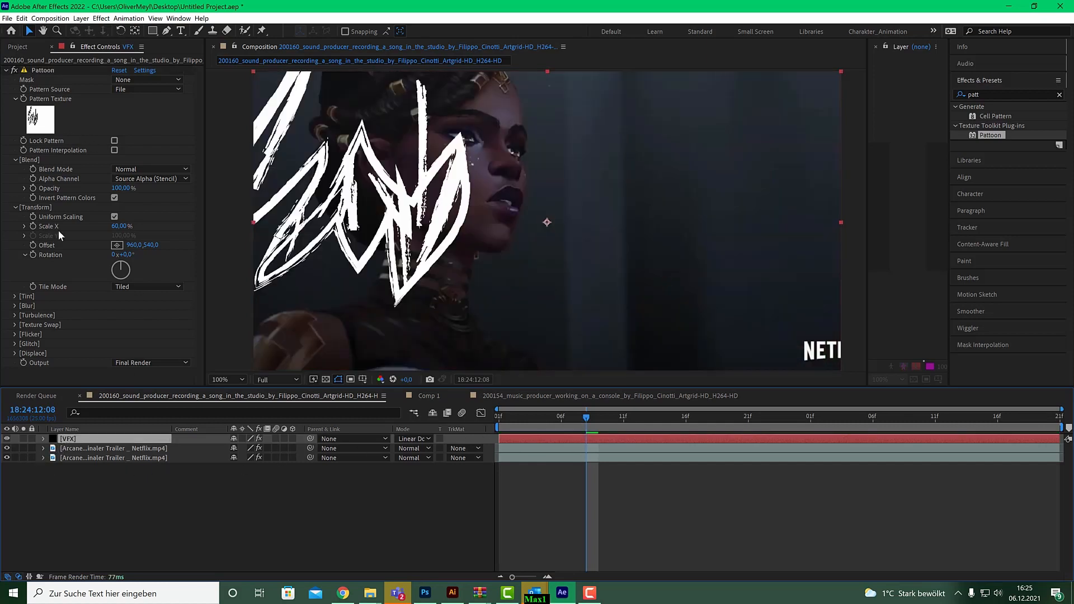
click(15, 325)
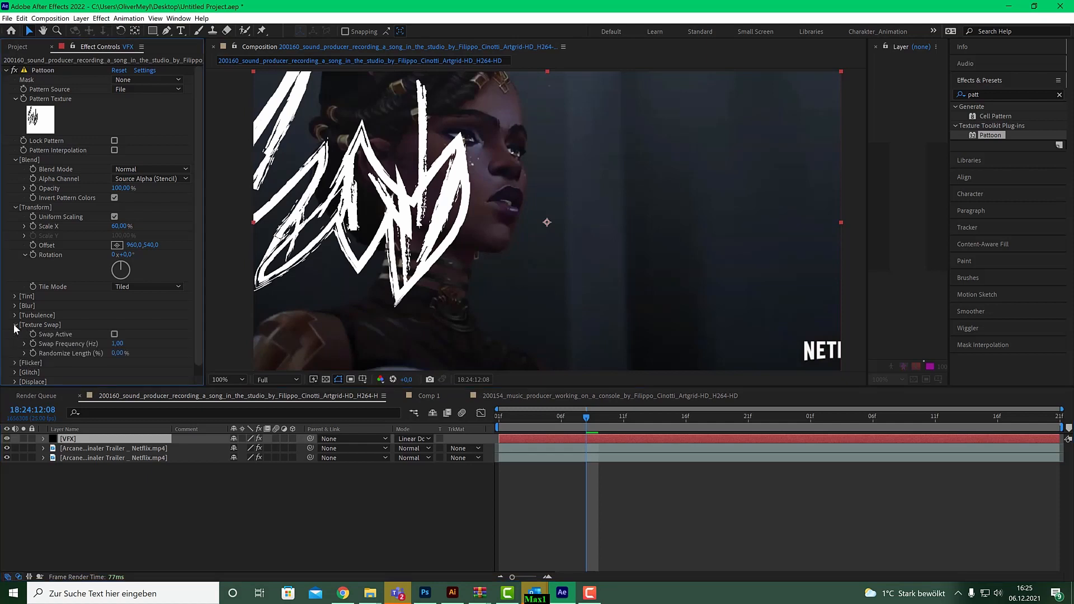
click(114, 335)
click(117, 344)
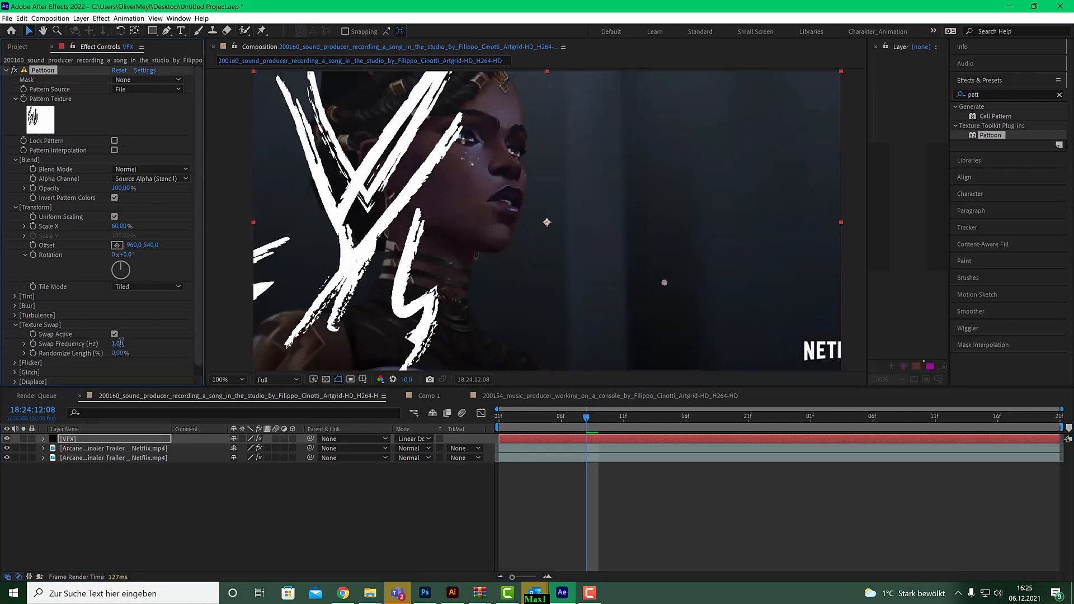
text(12)
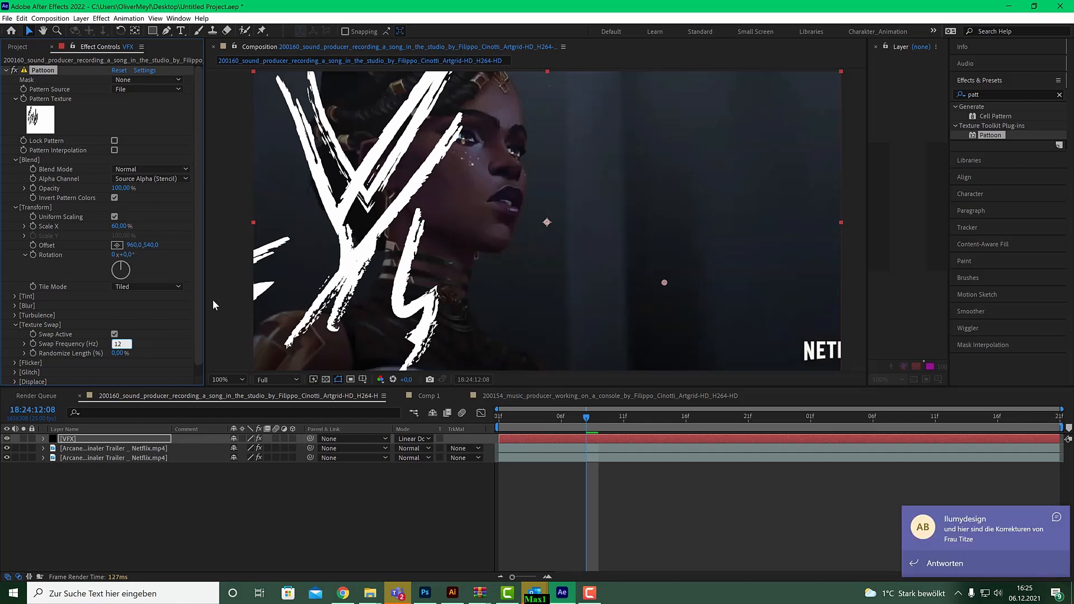
key(Return)
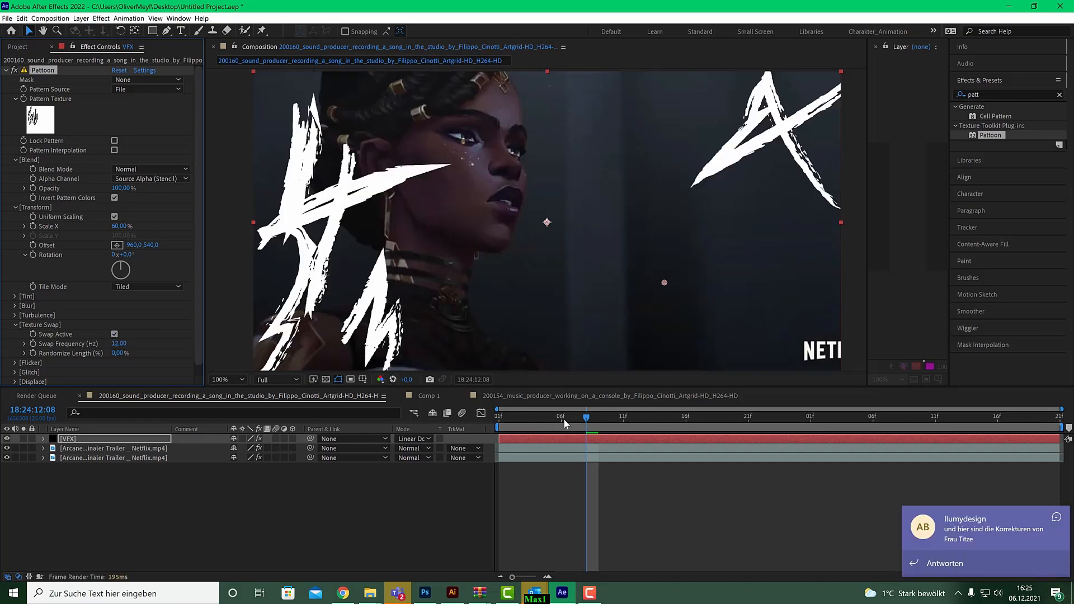
Scrub through the swapping scribbles and examine the Line_Scribbles_Bold textures without choosing another one
mouse_move(563, 418)
mouse_down()
mouse_move(511, 417)
mouse_move(660, 421)
mouse_move(574, 418)
mouse_up()
click(47, 129)
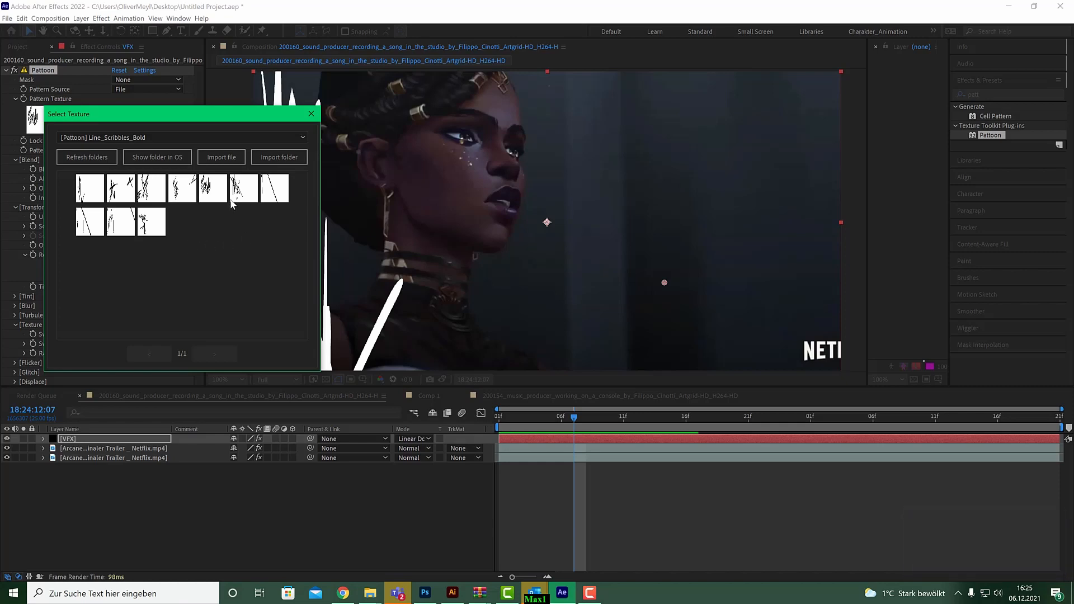
click(311, 114)
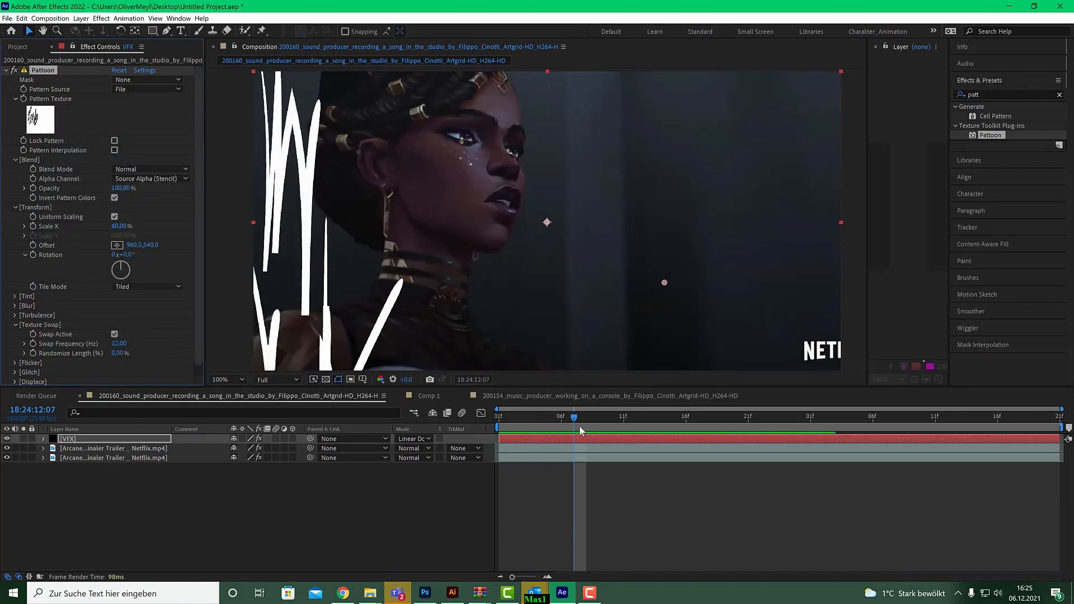
drag(574, 419, 484, 428)
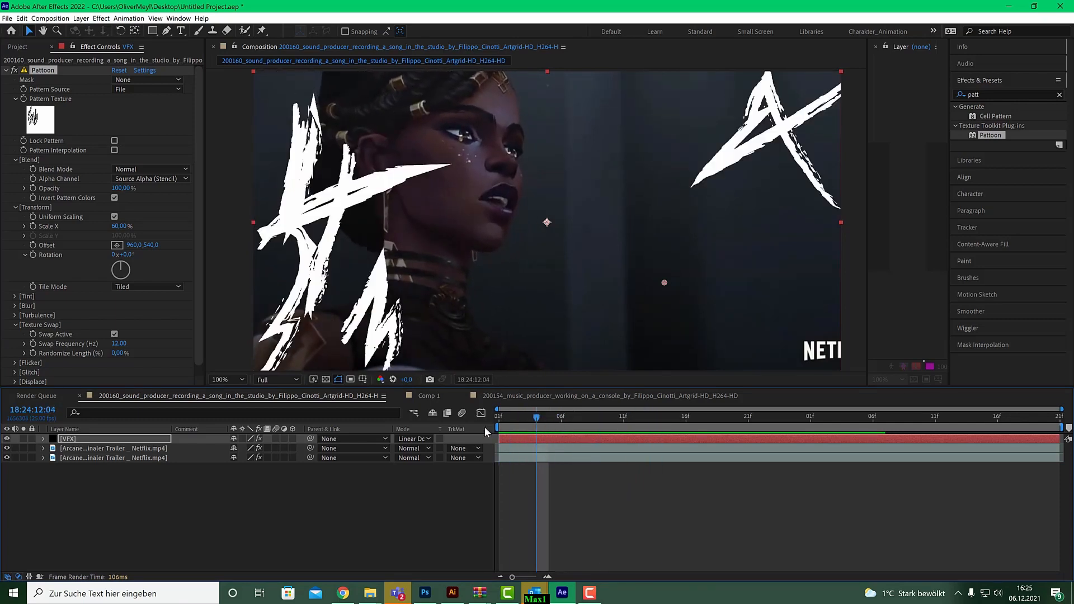
Solo the bottom trailer layer and the VFX layer to compare the original scribbles with the Pattoon scribbles
click(24, 458)
scroll(758, 244, up, 1)
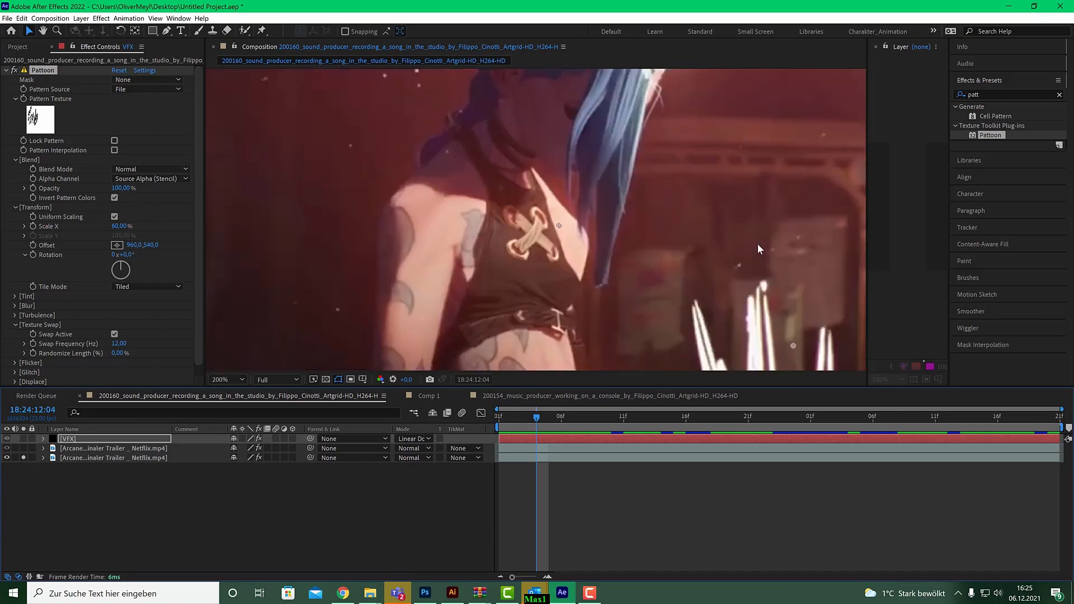
scroll(726, 265, down, 1)
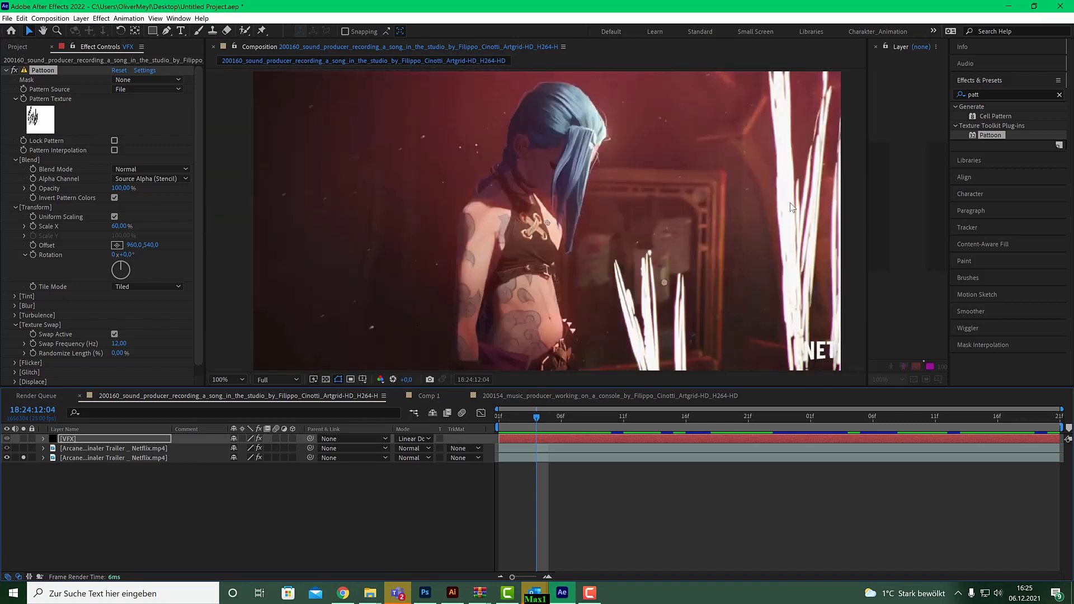
click(24, 438)
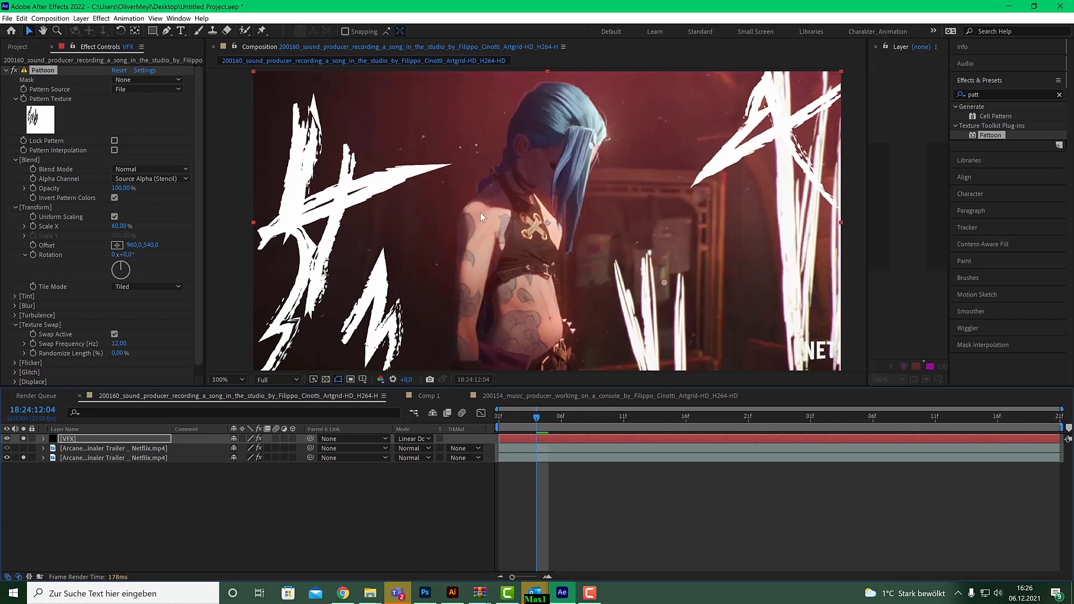
Collapse Pattoon's Pattern Texture and set Blur X to 5% with uniform blur on the VFX layer
click(15, 99)
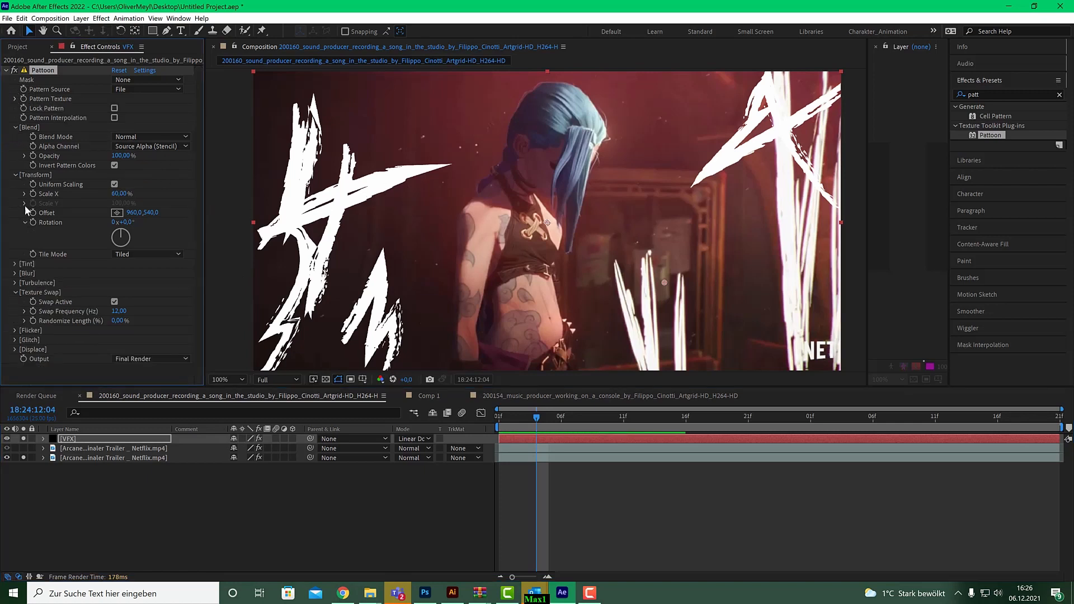
click(16, 274)
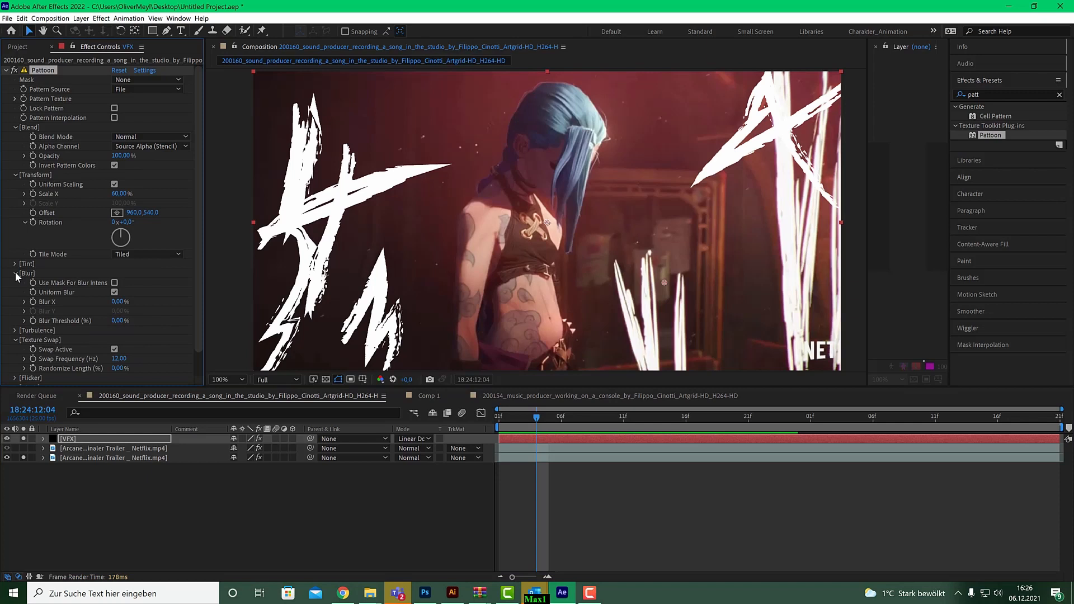
click(117, 303)
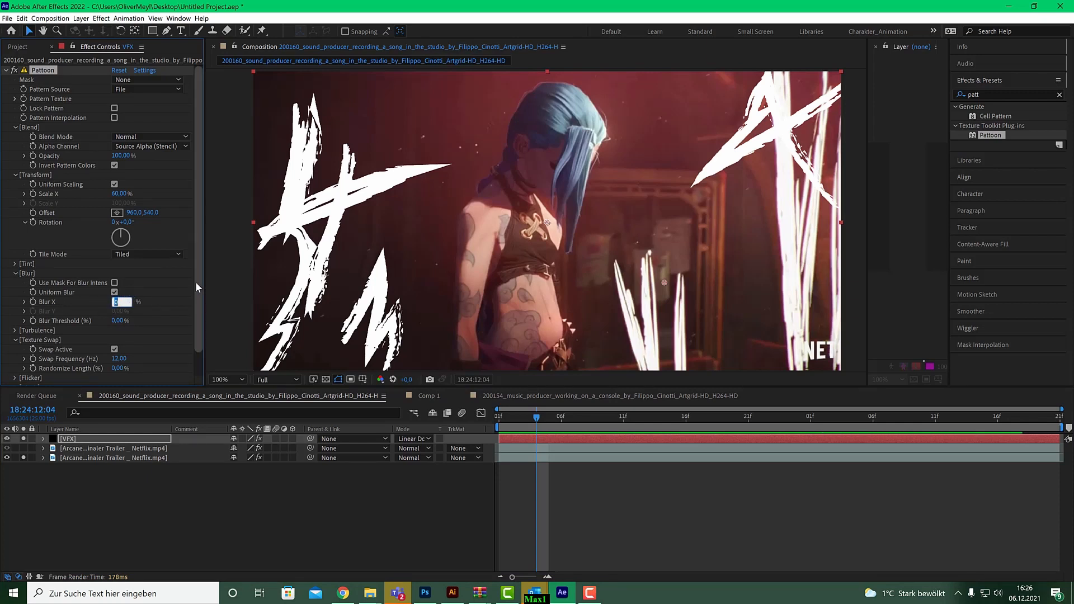
text(5)
key(Return)
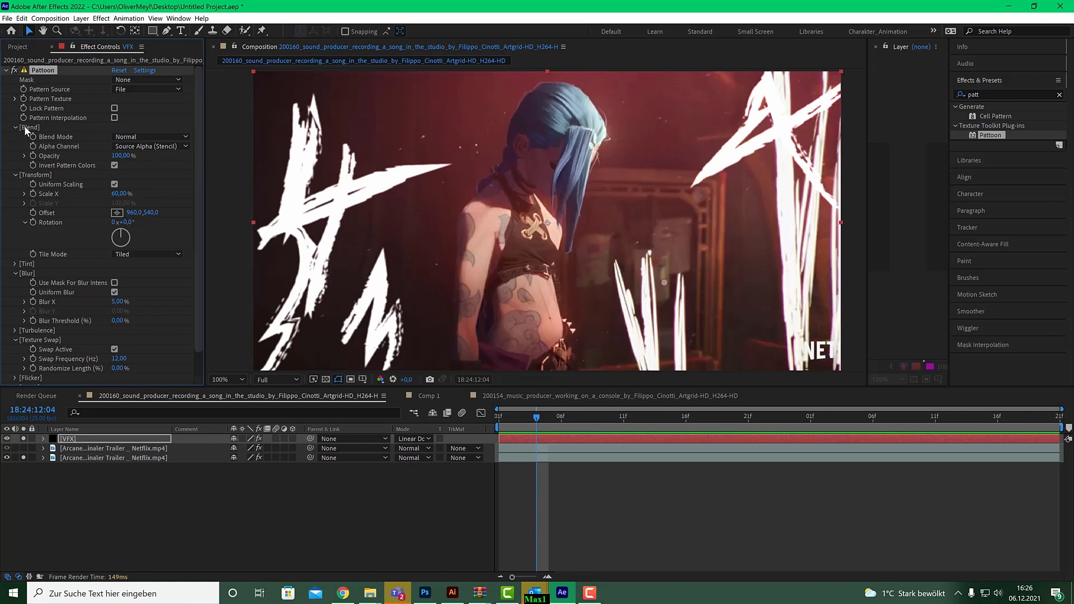
Set Pattoon's blend Opacity to 80% and dismiss the Outlook notification
click(119, 157)
text(80)
key(Return)
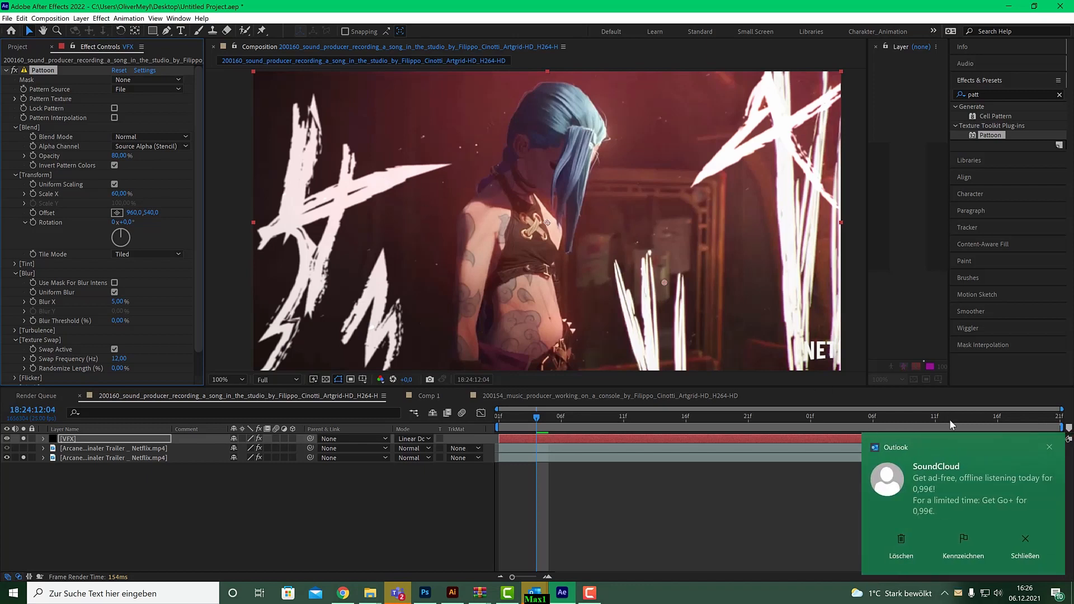
click(1050, 447)
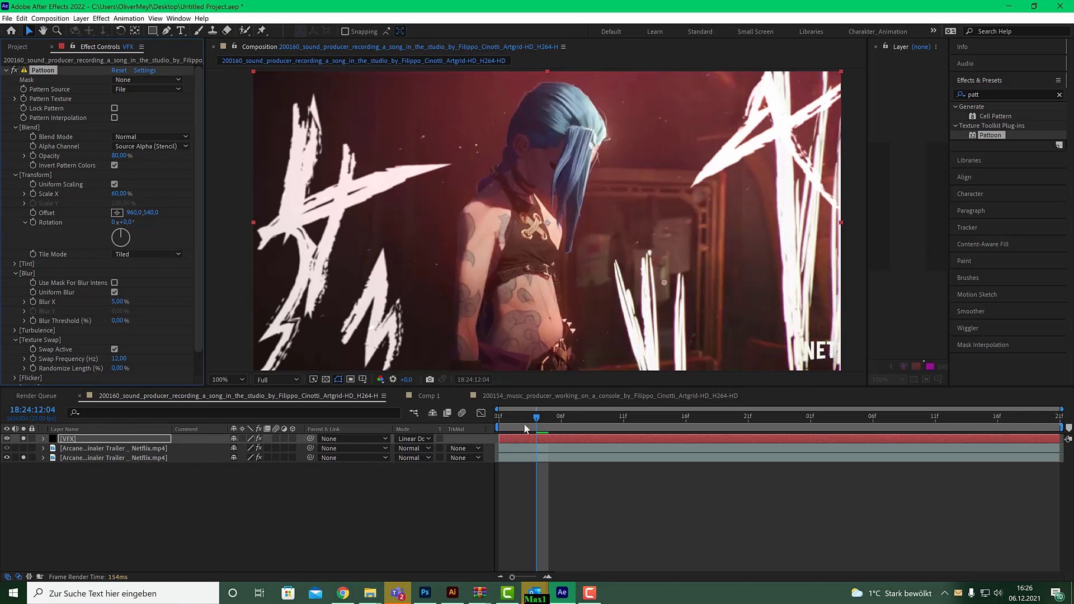
Scrub through the frames around 18:24:12:06 to compare the Pattoon scribbles with the trailer's own scribbles
drag(530, 418, 560, 420)
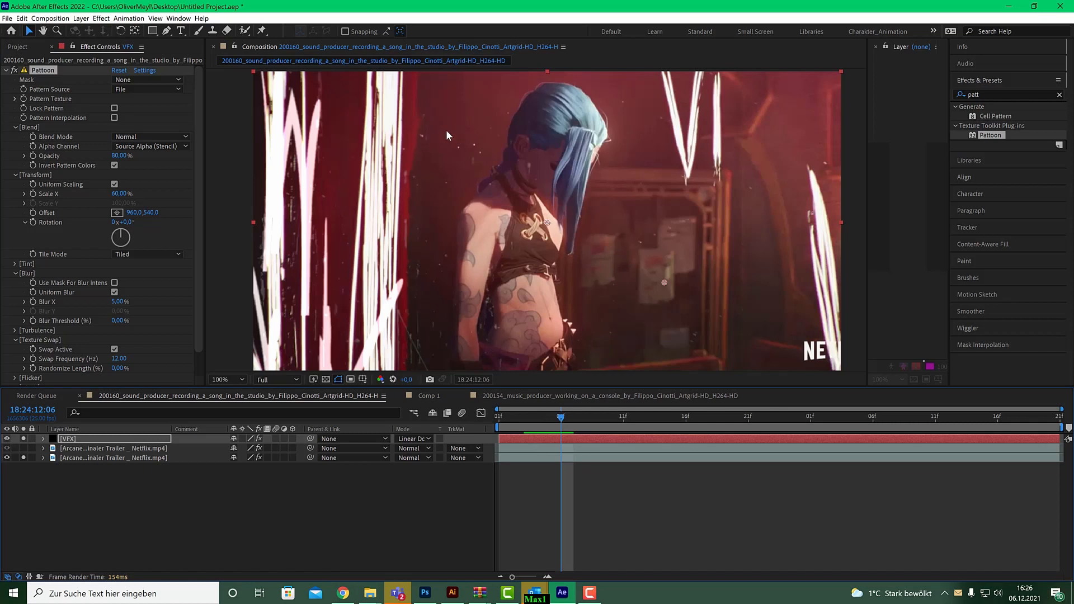
mouse_move(561, 418)
mouse_down()
mouse_move(549, 419)
mouse_move(563, 420)
mouse_up()
drag(564, 425, 549, 420)
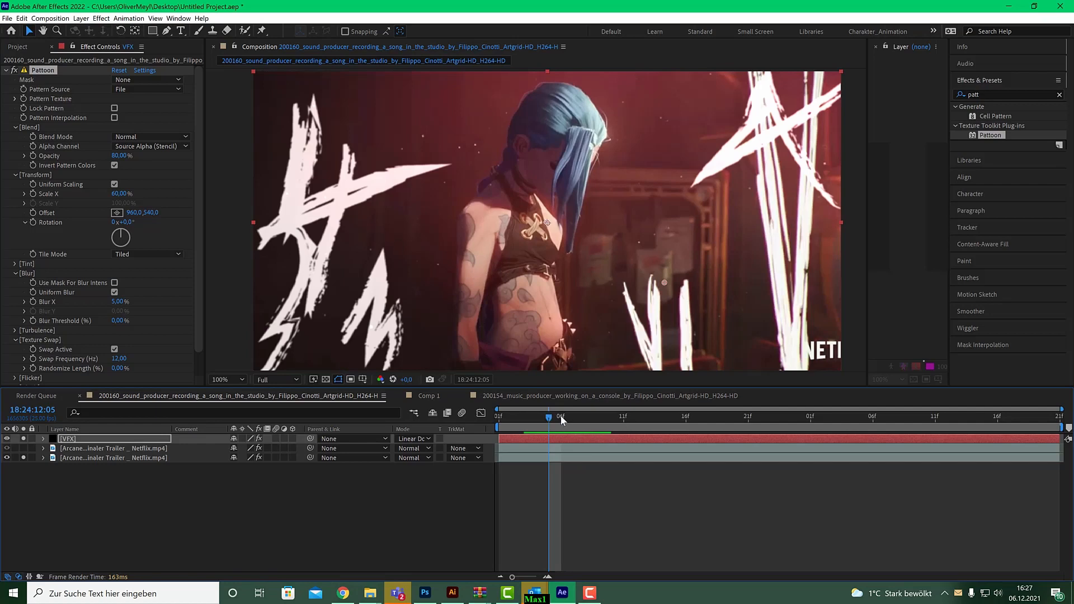
click(561, 416)
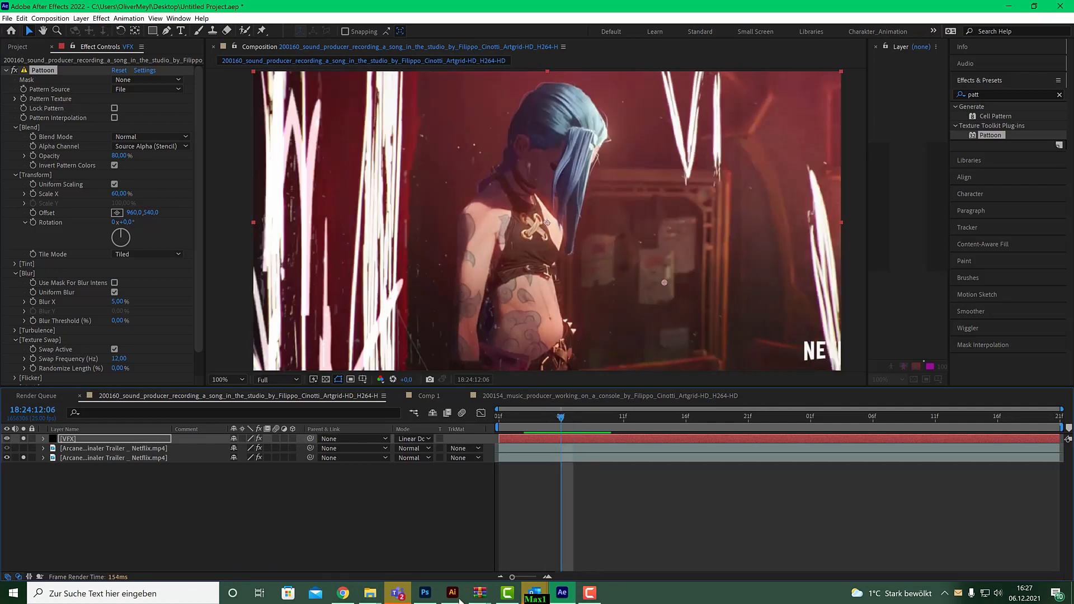
Switch to Illustrator and delete the existing black scribbles in the Untitled-9 document
click(454, 594)
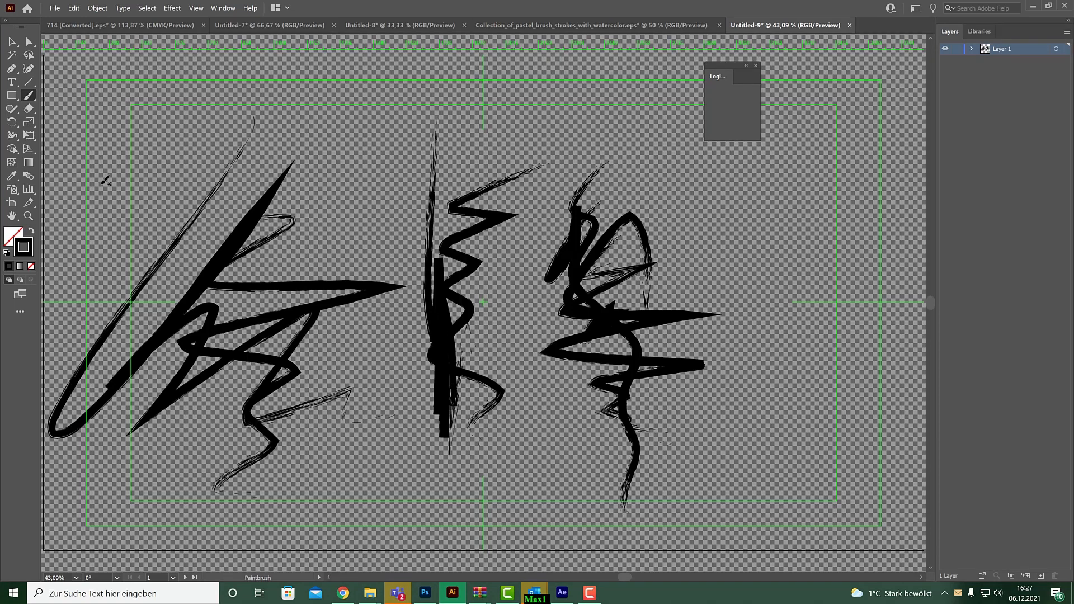
click(29, 42)
key(ctrl+a)
key(Delete)
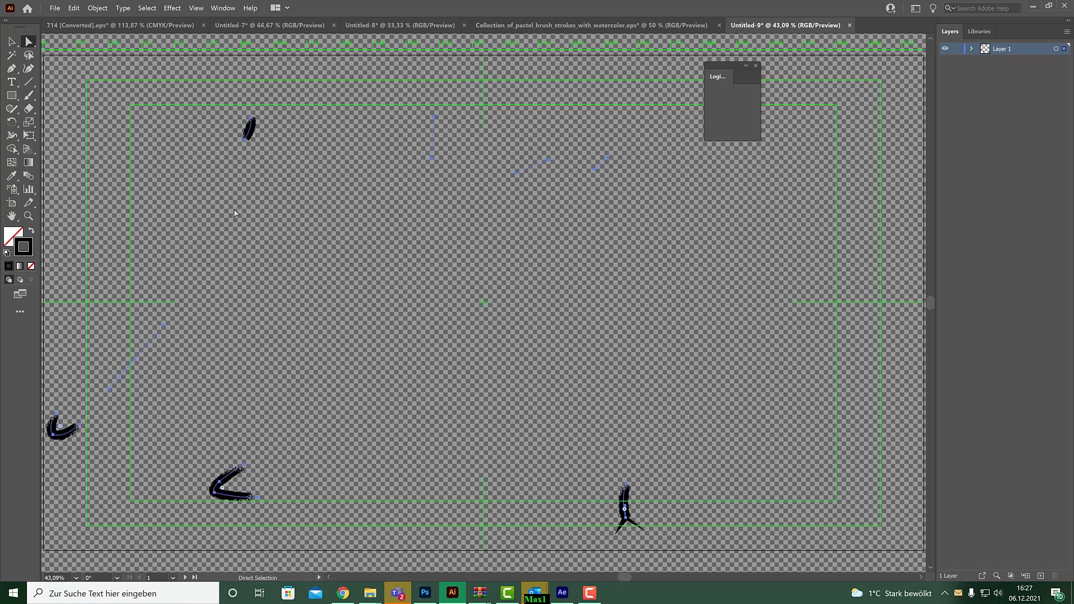
Paint overlapping zigzag scribbles with the Paintbrush down the artboard, slightly left of its center
key(b)
drag(363, 445, 379, 212)
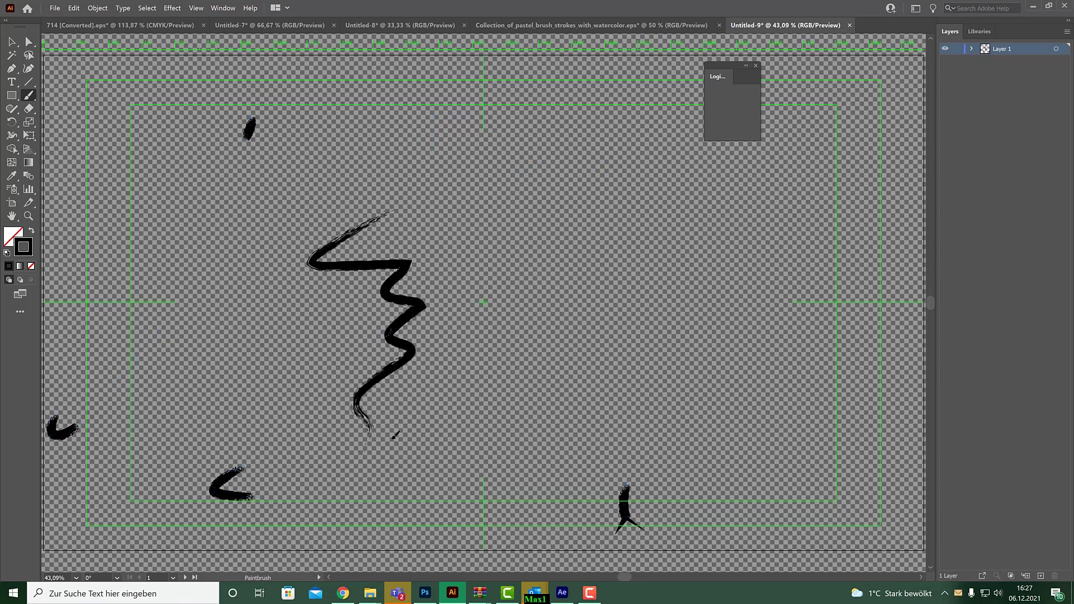
mouse_move(396, 435)
mouse_down()
mouse_move(394, 328)
mouse_move(415, 379)
mouse_move(404, 391)
mouse_up()
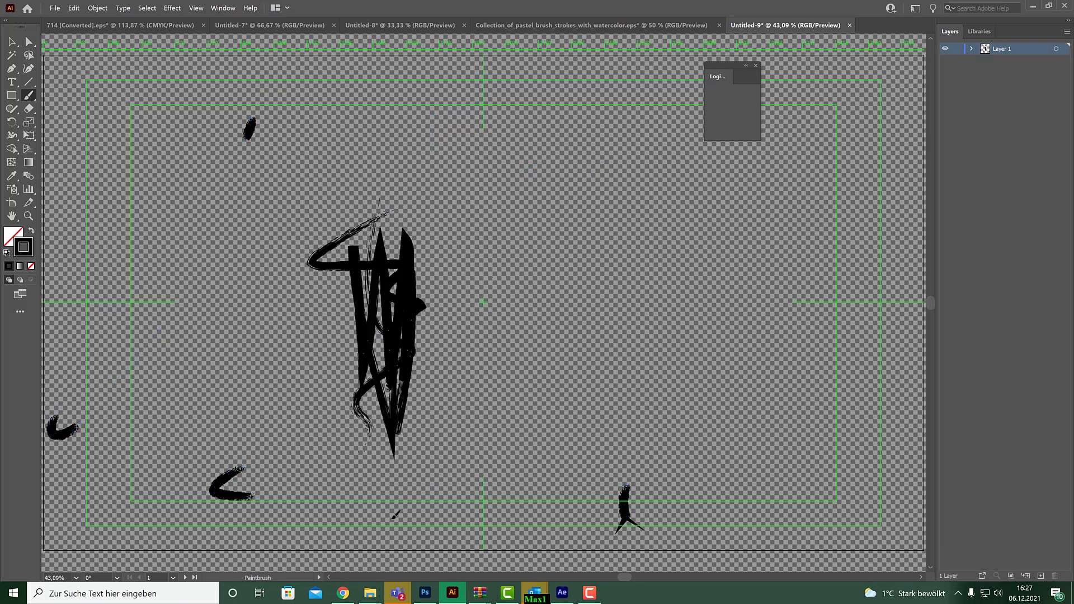
drag(418, 521, 428, 518)
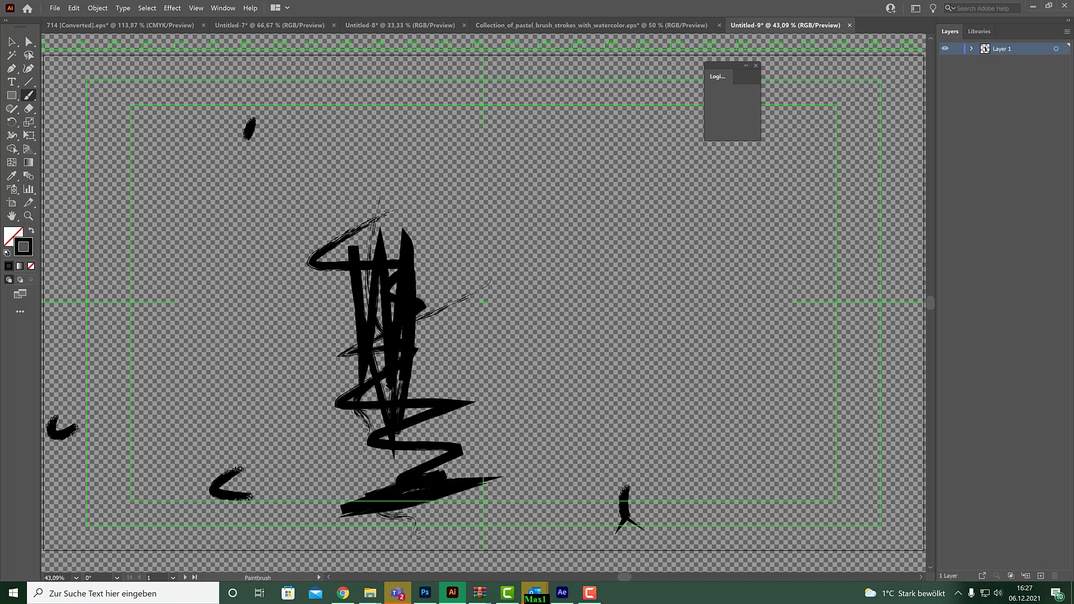
Try brushes from the RSCO-VectorSketch-CC library on the new scribbles, keep the sparse speckled one, and move the library off the artwork
drag(0, 163, 292, 163)
click(281, 251)
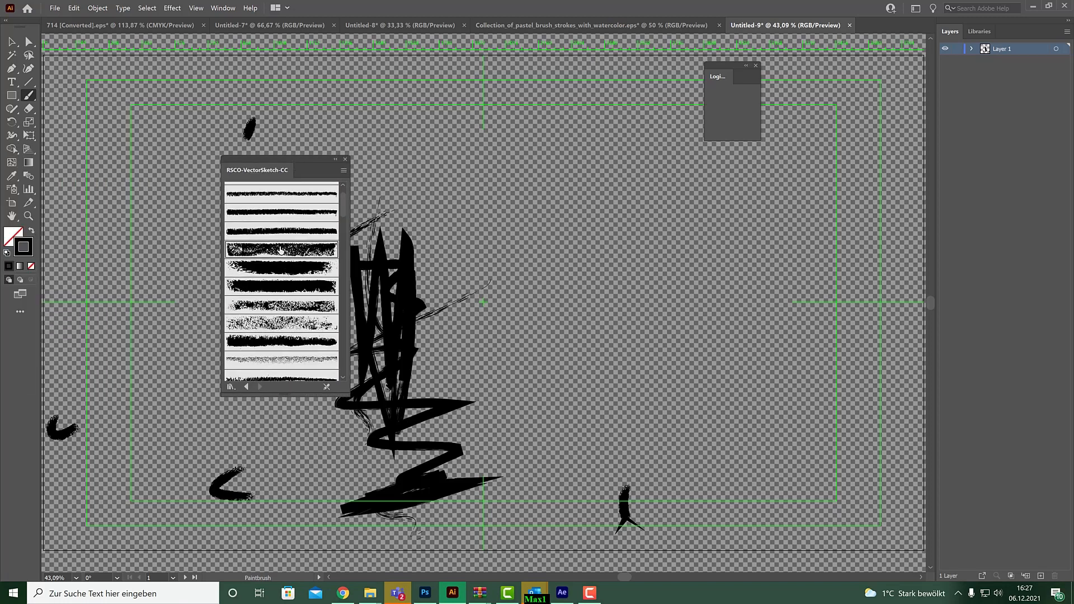
click(269, 270)
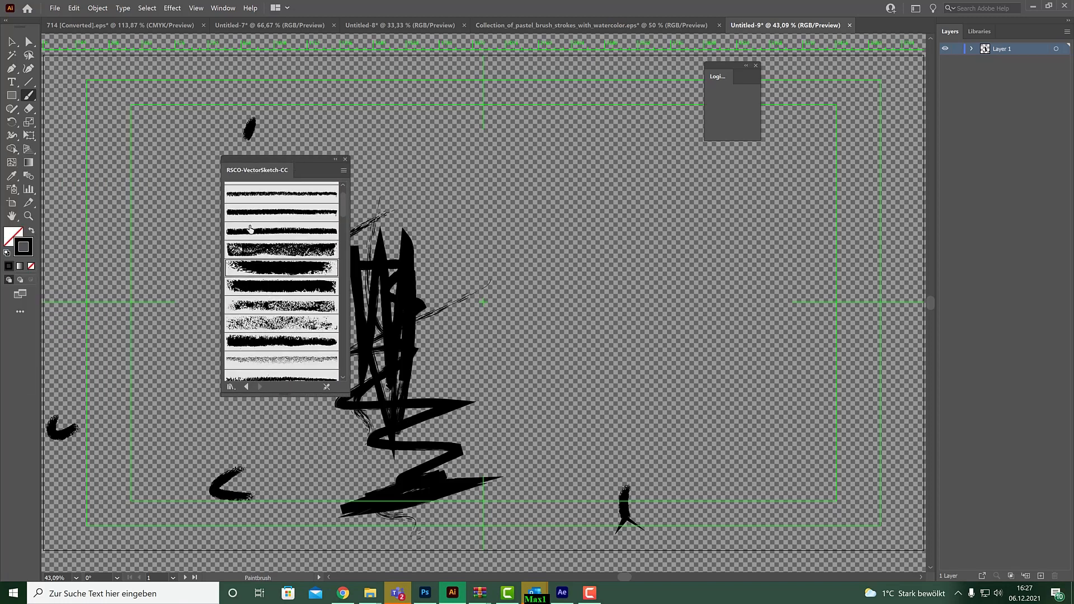
click(29, 42)
click(359, 335)
click(284, 247)
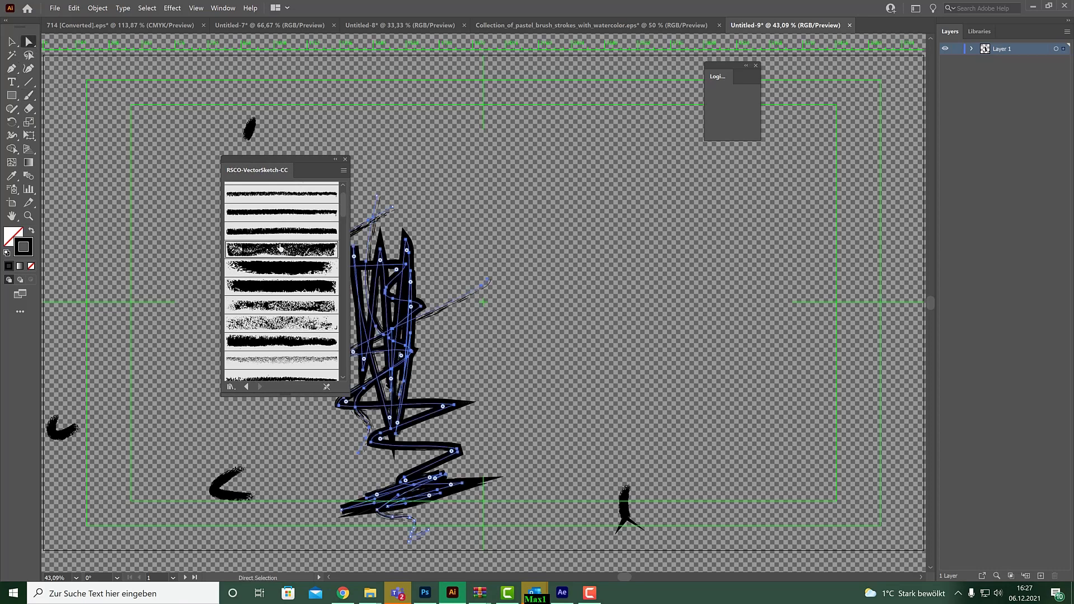
click(281, 216)
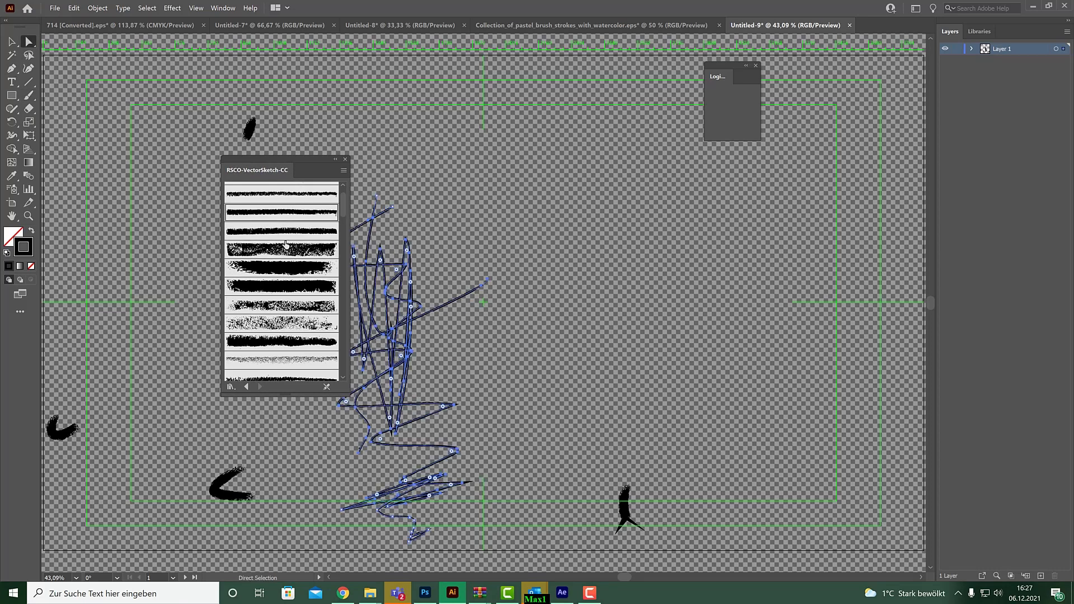
click(289, 323)
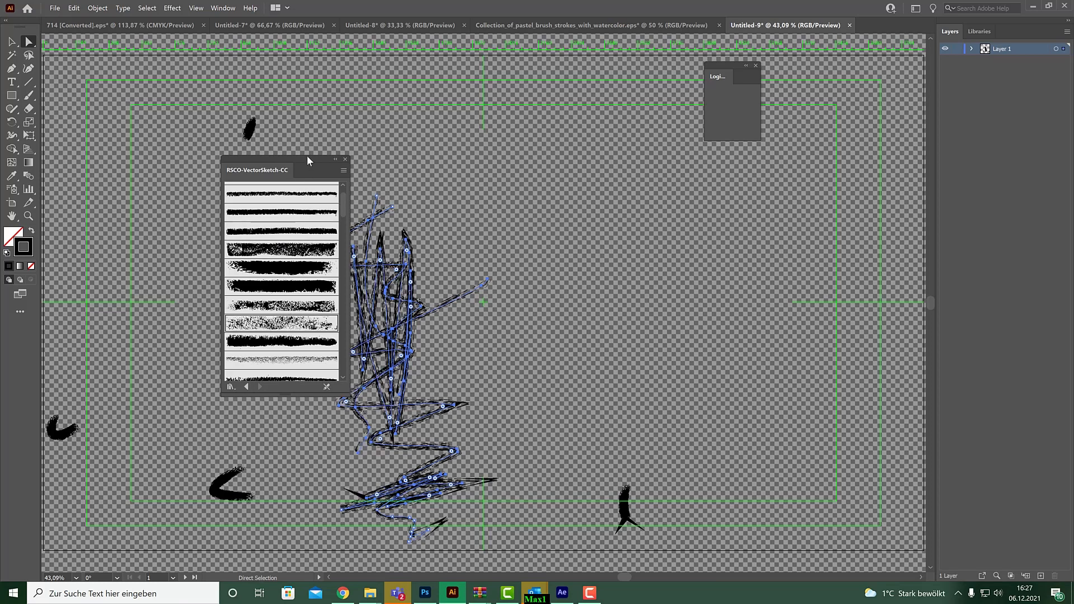
drag(300, 161, 182, 161)
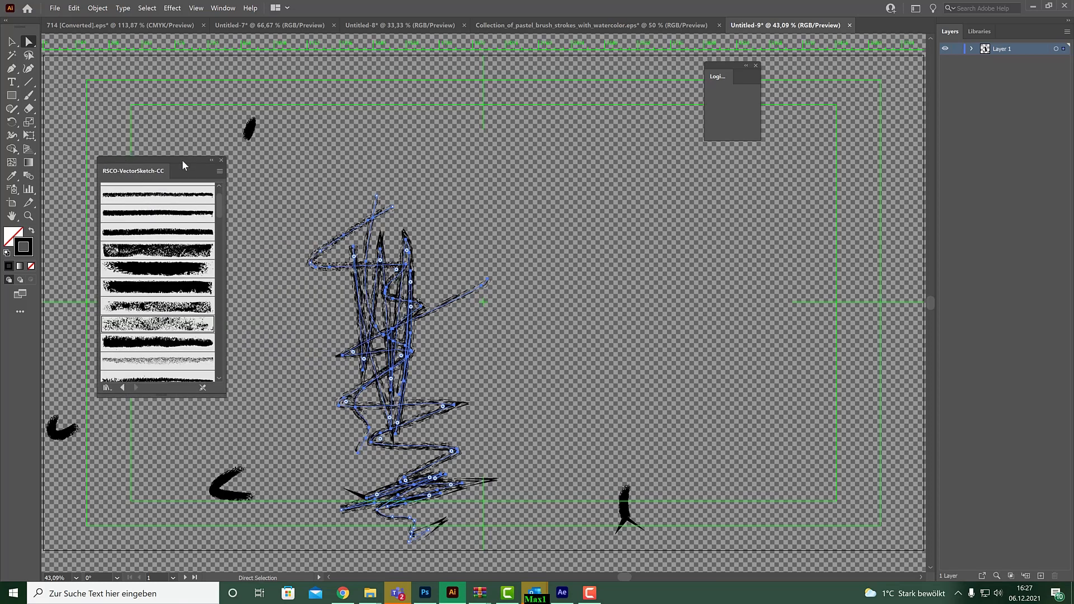
Review the scribble's JPEG High settings in Save for Web, close it without exporting, and return to After Effects
click(53, 8)
mouse_move(89, 193)
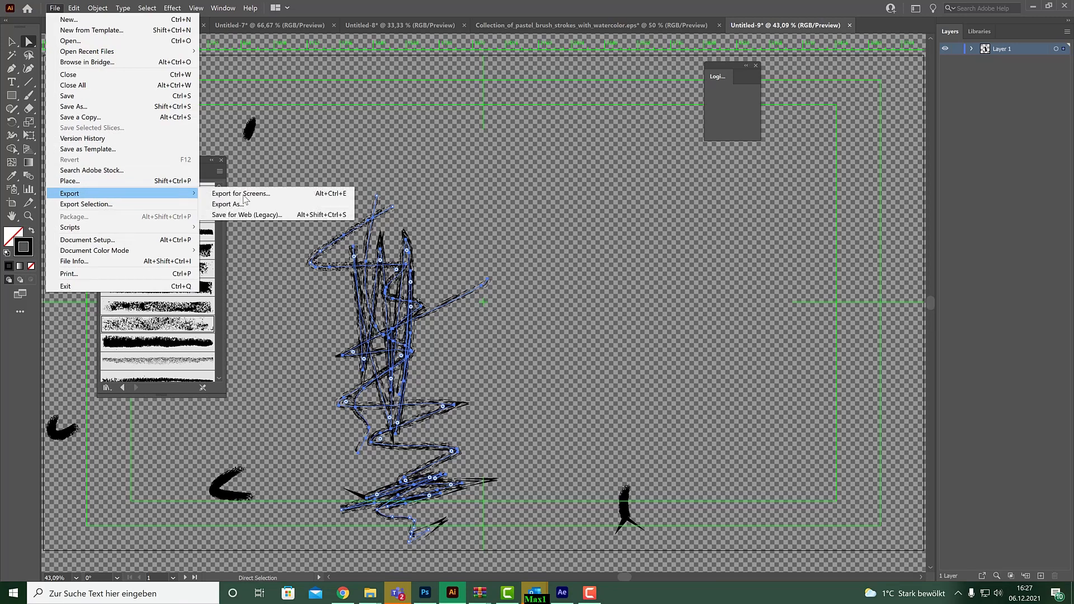
click(290, 216)
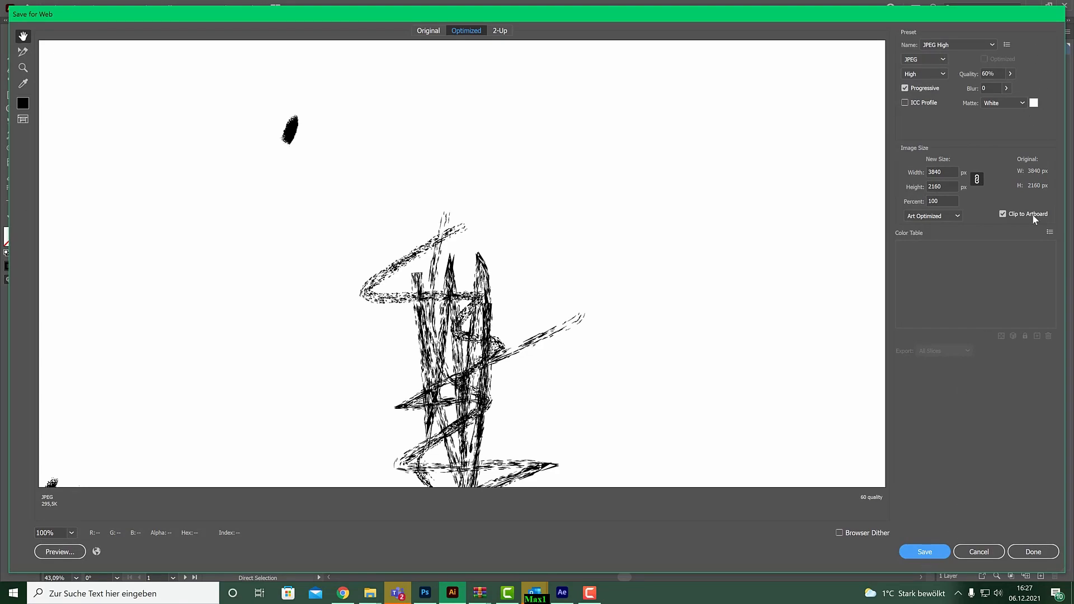
click(1031, 554)
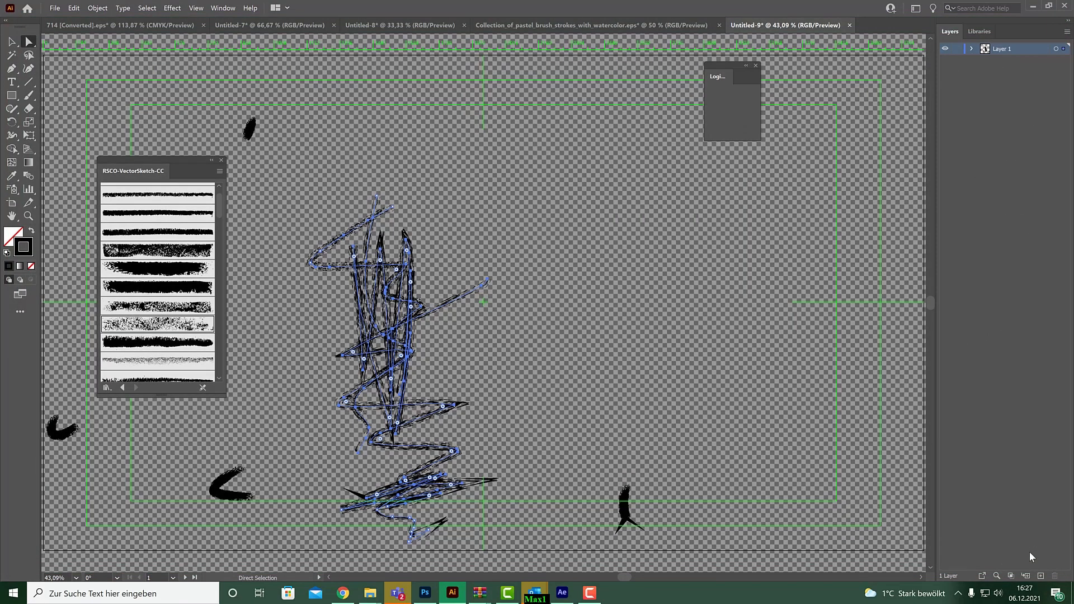
click(1034, 7)
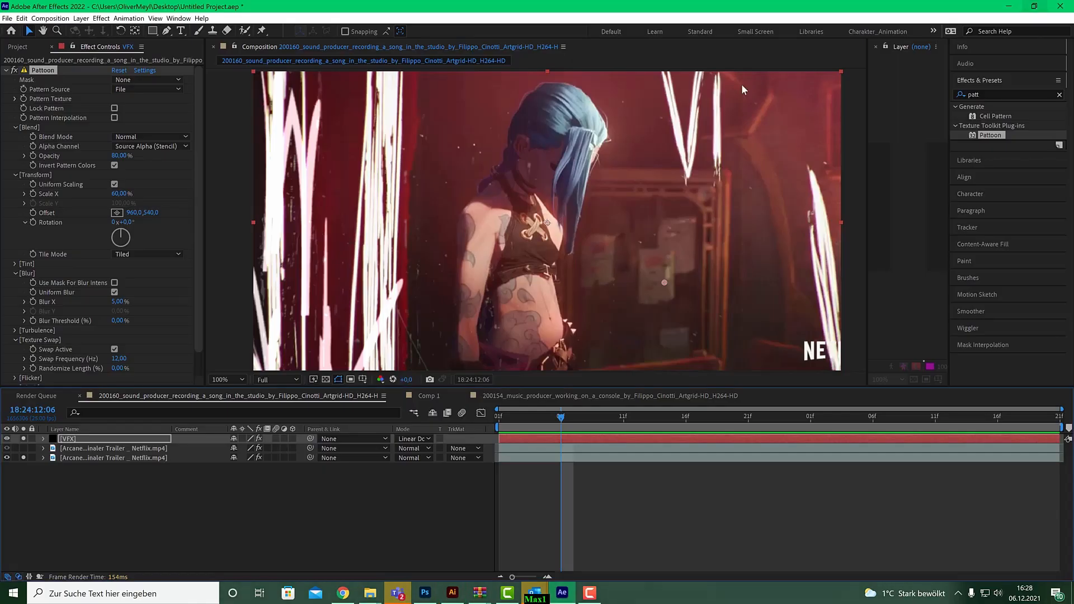
Examine the Line_Scribbles_Bold folder and its parent Pattoon folder on disk, and review the additional texture folders in Pattoon Settings
click(16, 99)
click(50, 117)
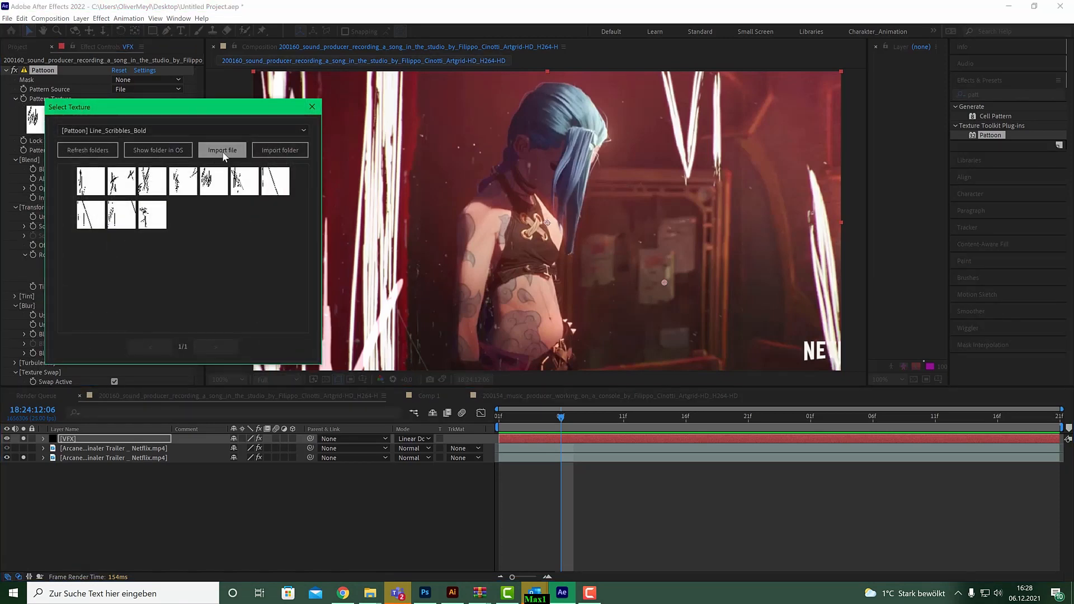
click(160, 151)
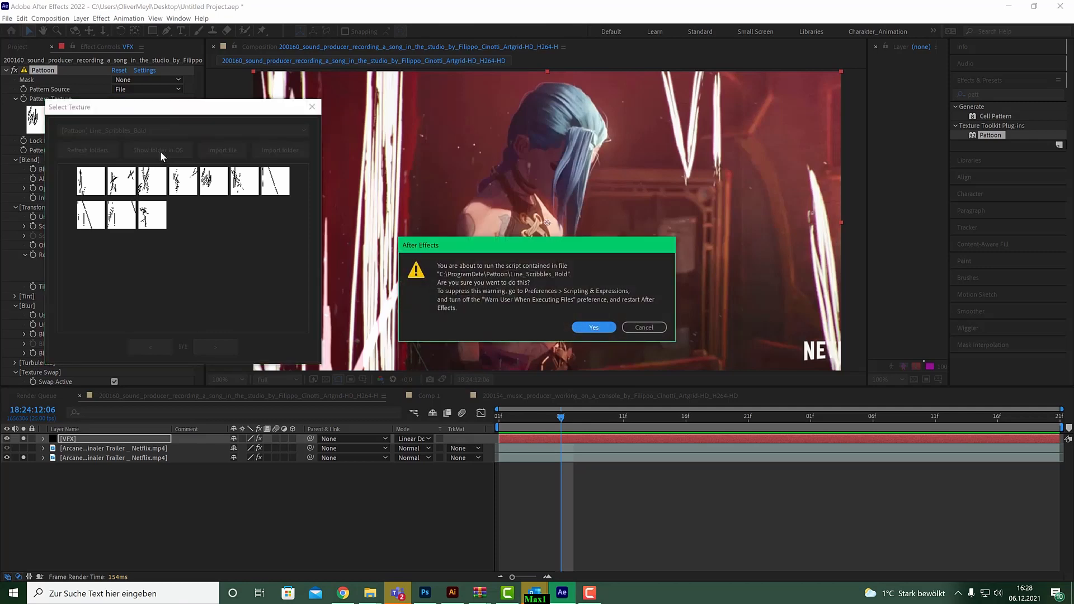
click(594, 328)
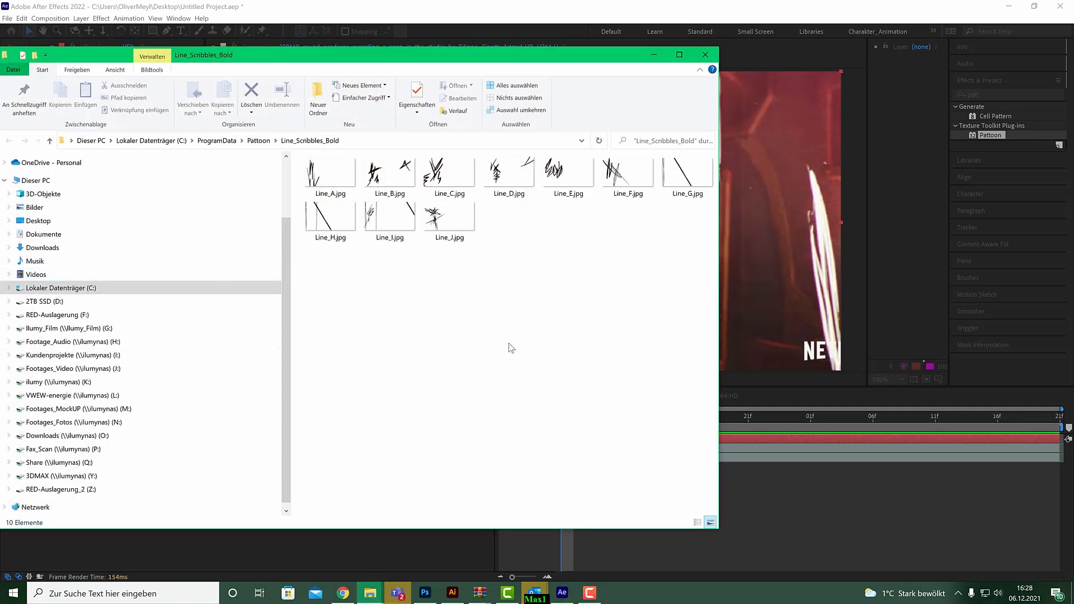
click(259, 141)
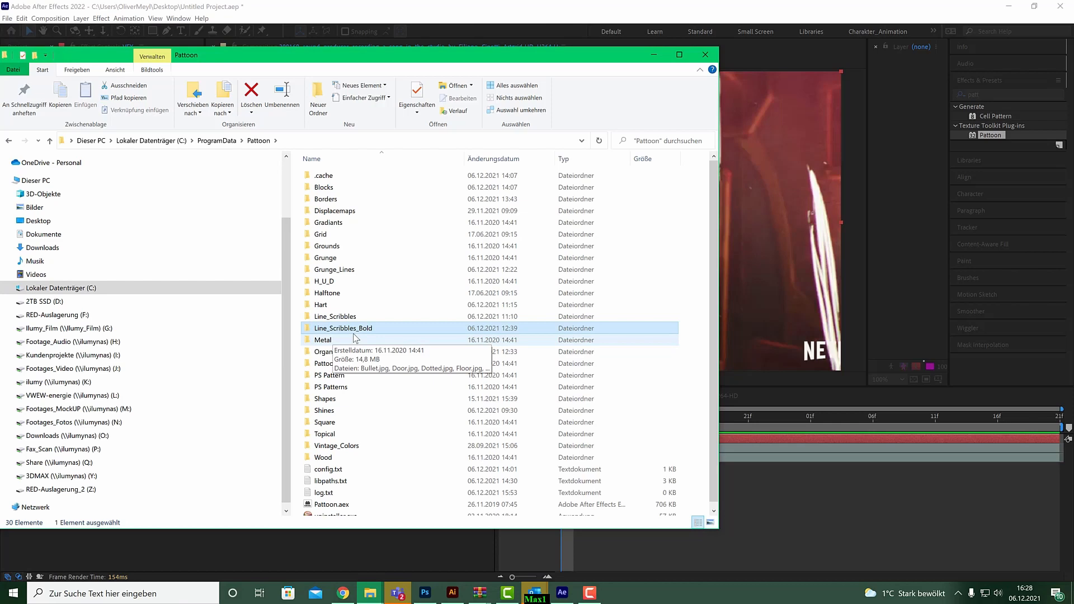
click(705, 54)
click(311, 106)
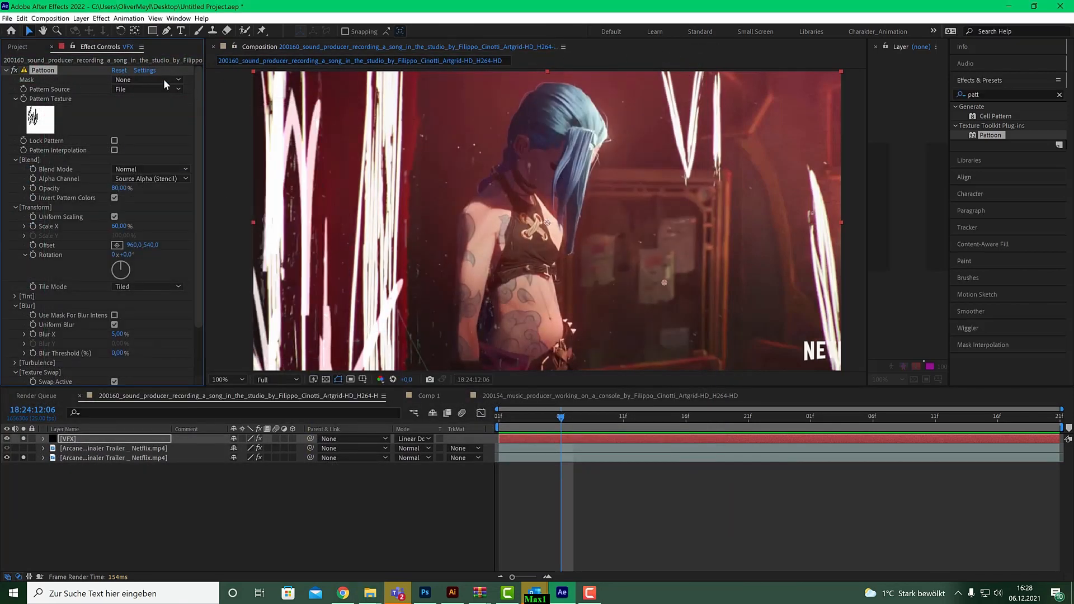
click(145, 70)
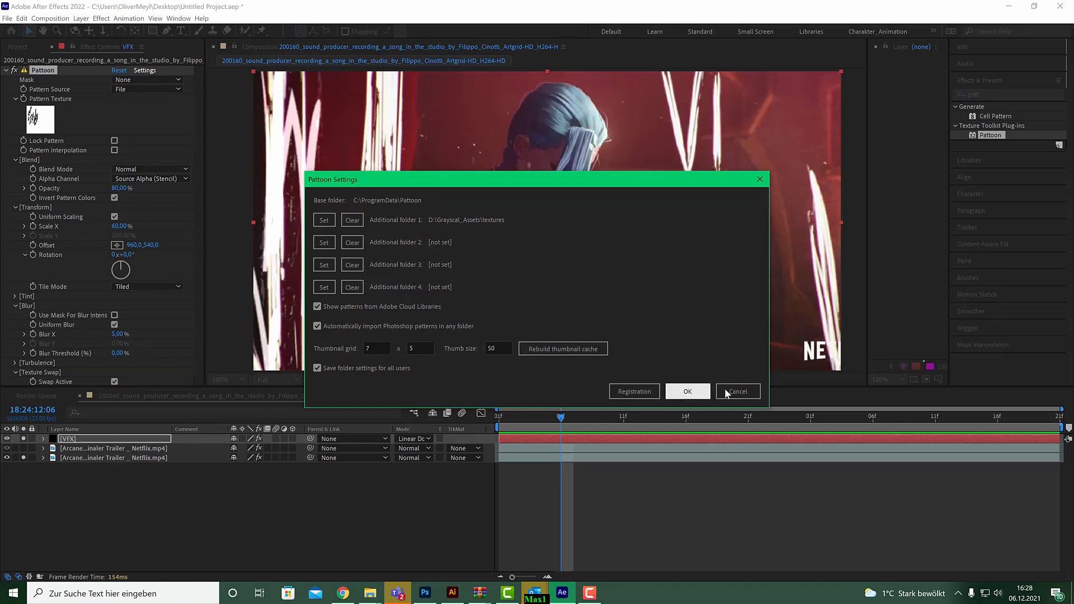
click(760, 179)
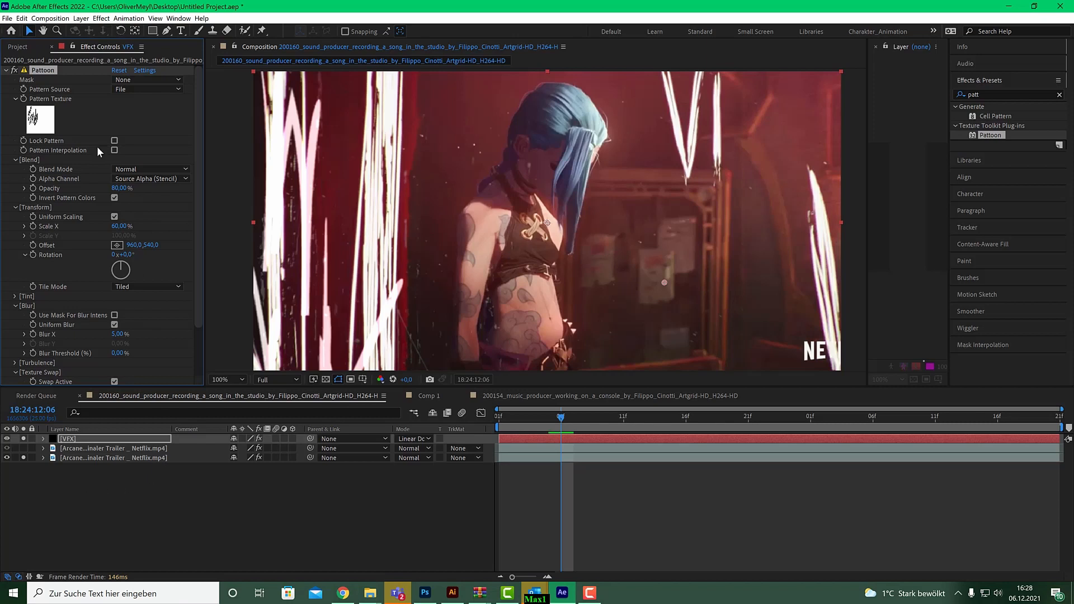
Collapse the Pattoon effect on the VFX layer and rename it Lines
click(6, 70)
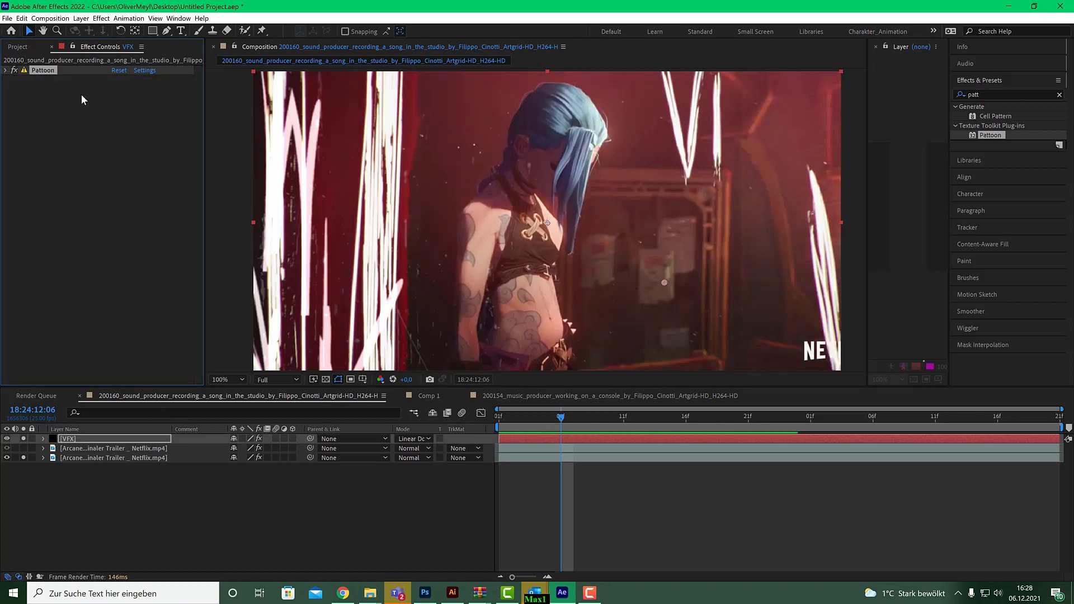
right_click(38, 71)
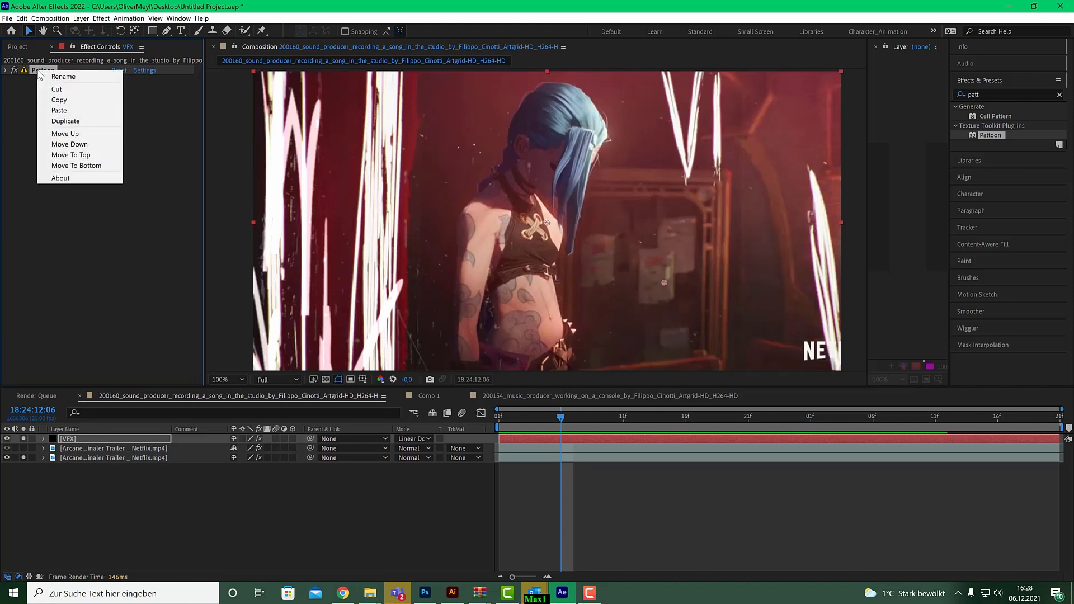
click(56, 76)
text(Li)
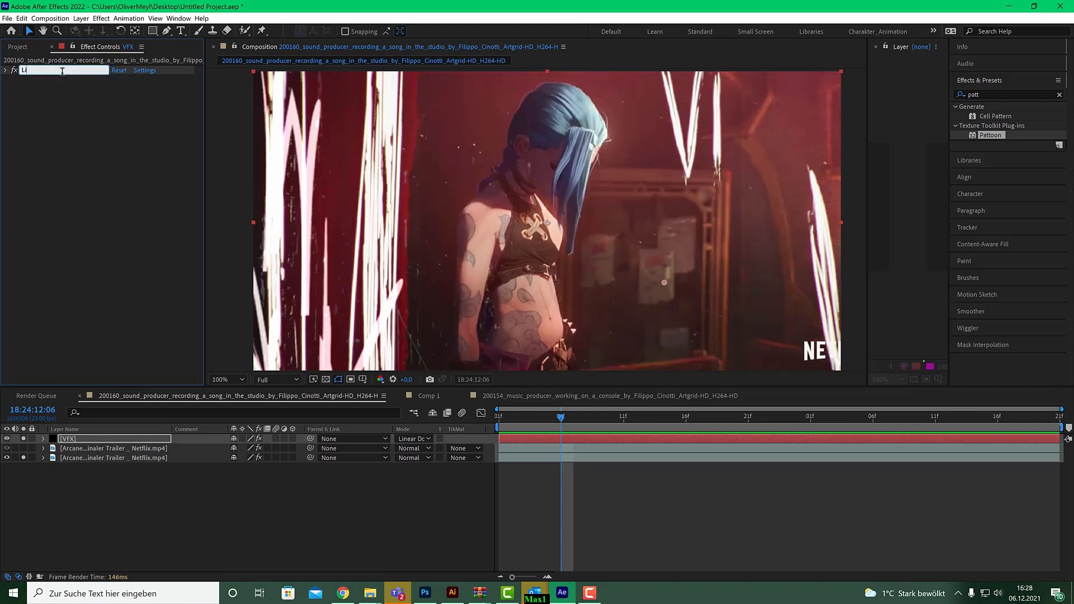
text(nes)
key(Return)
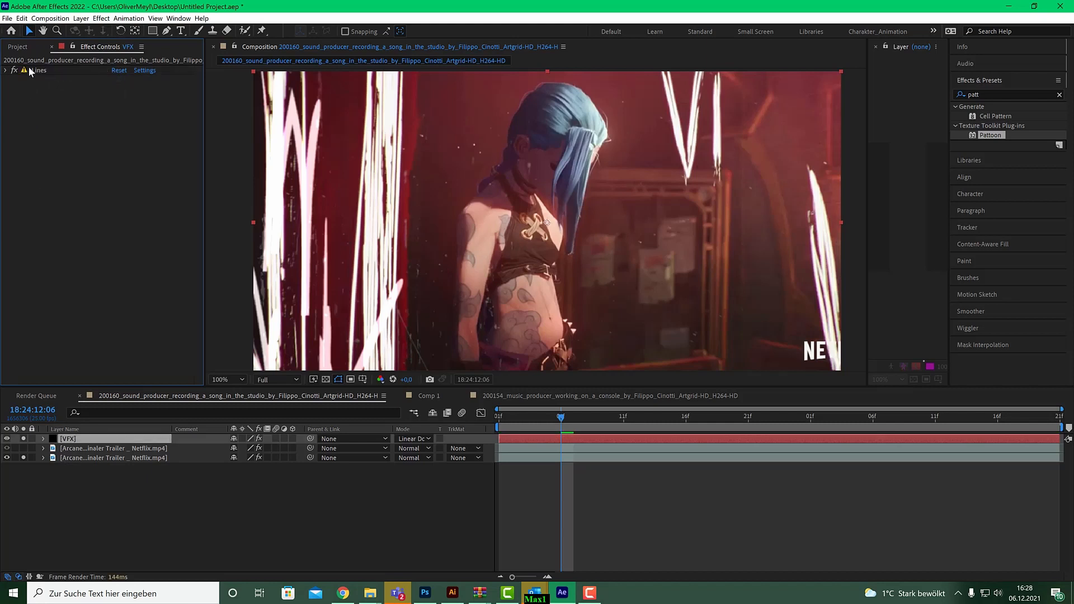
Duplicate the Lines effect and rename the copy Grunge
key(ctrl+d)
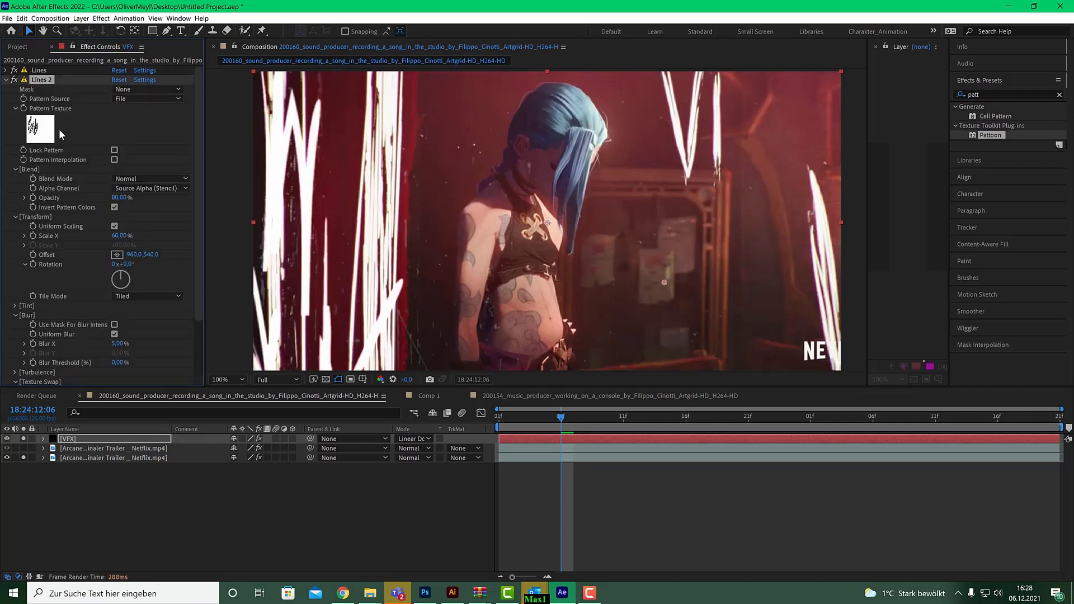
right_click(54, 81)
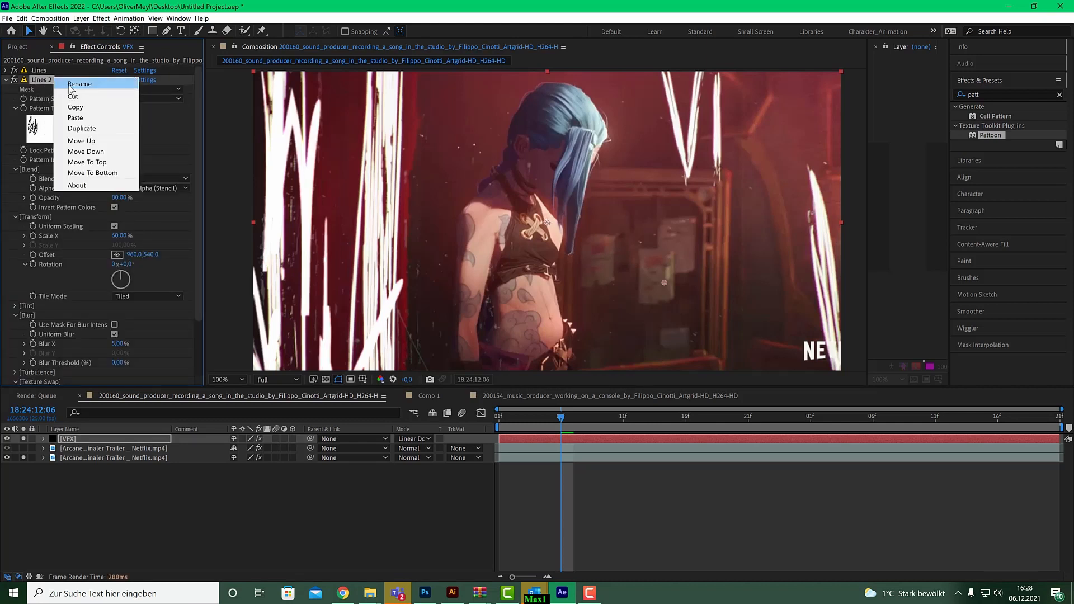
click(72, 83)
text(Grunge)
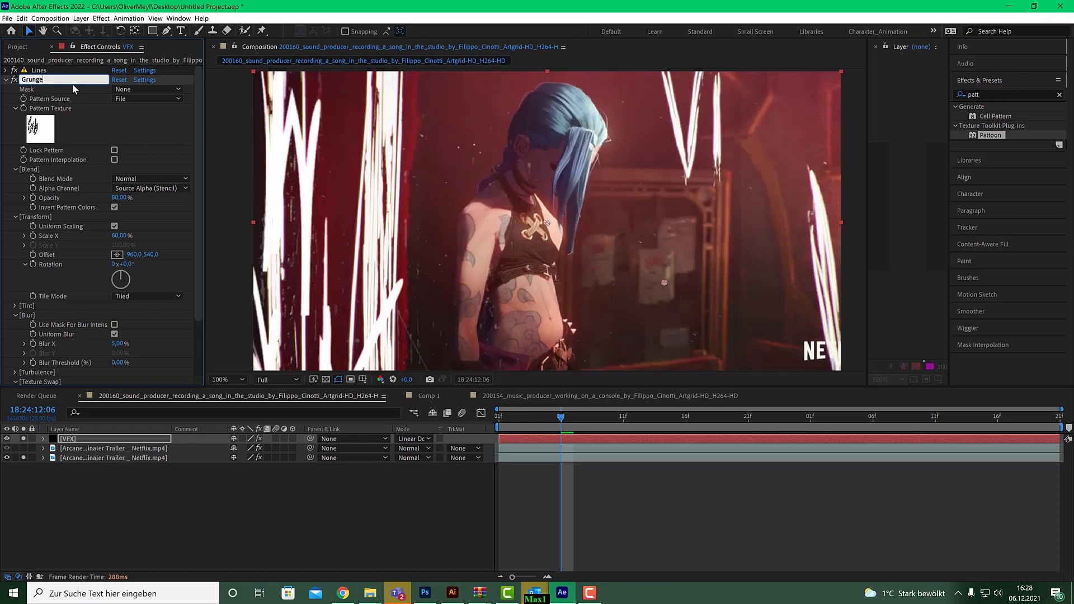
Set the Grunge effect's pattern texture to the second texture in the [Pattoon] Grunge_Lines folder
click(42, 131)
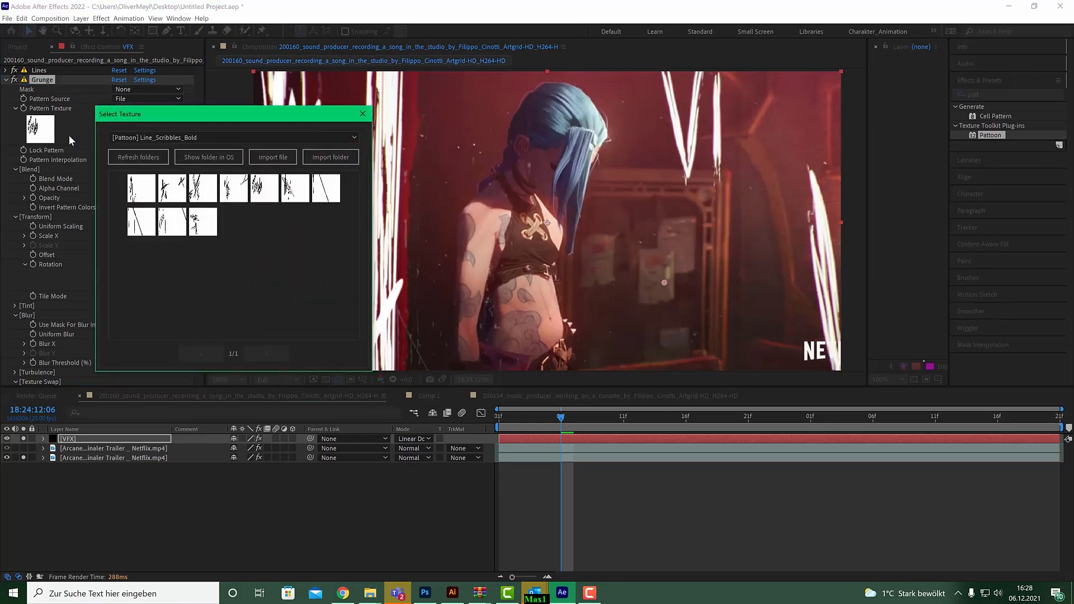
click(187, 137)
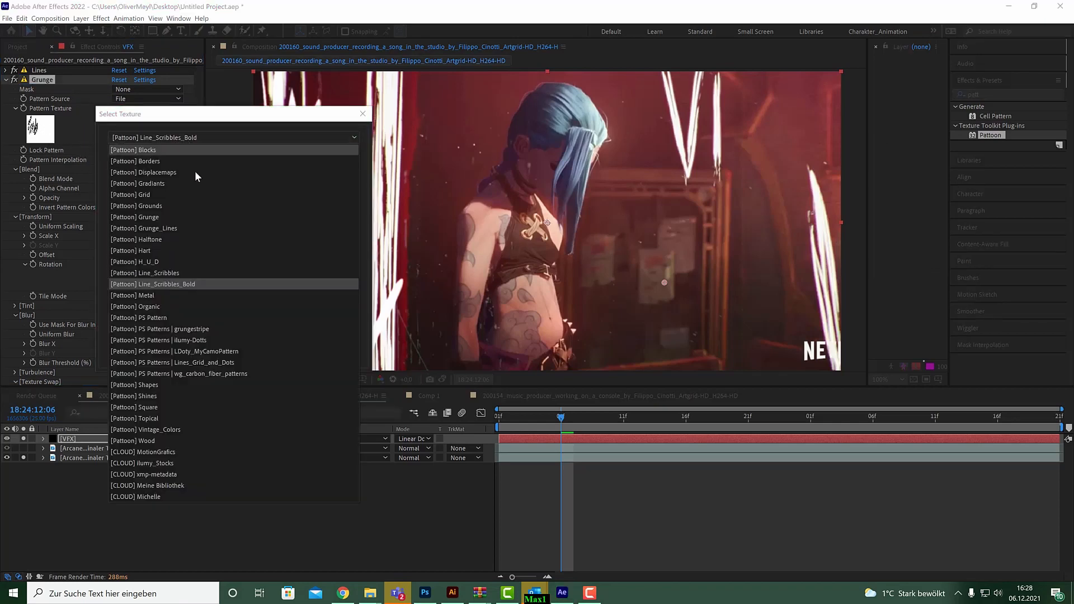
click(207, 230)
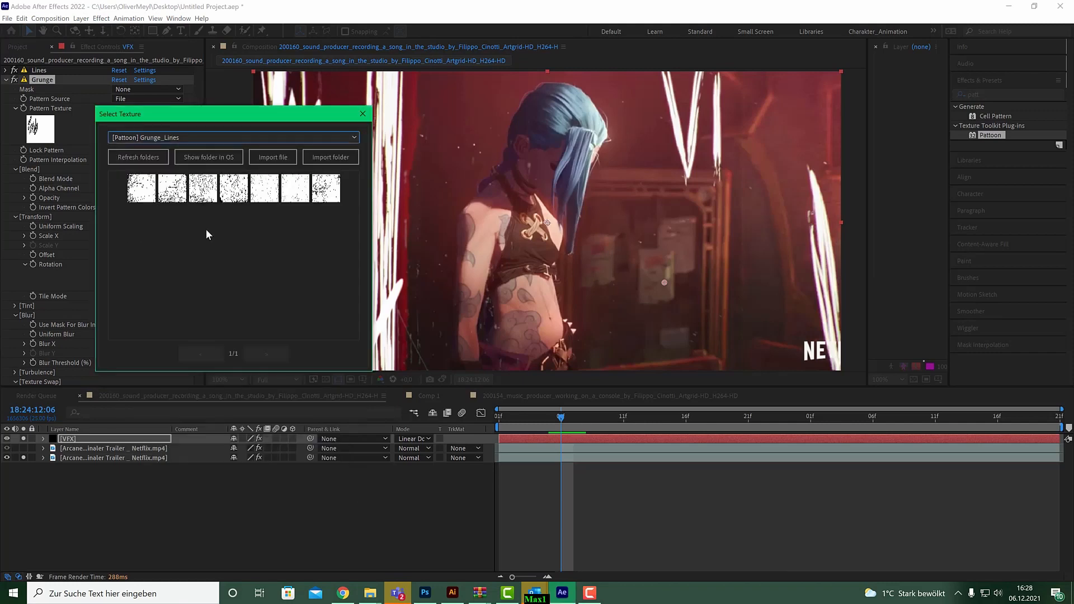
double_click(164, 183)
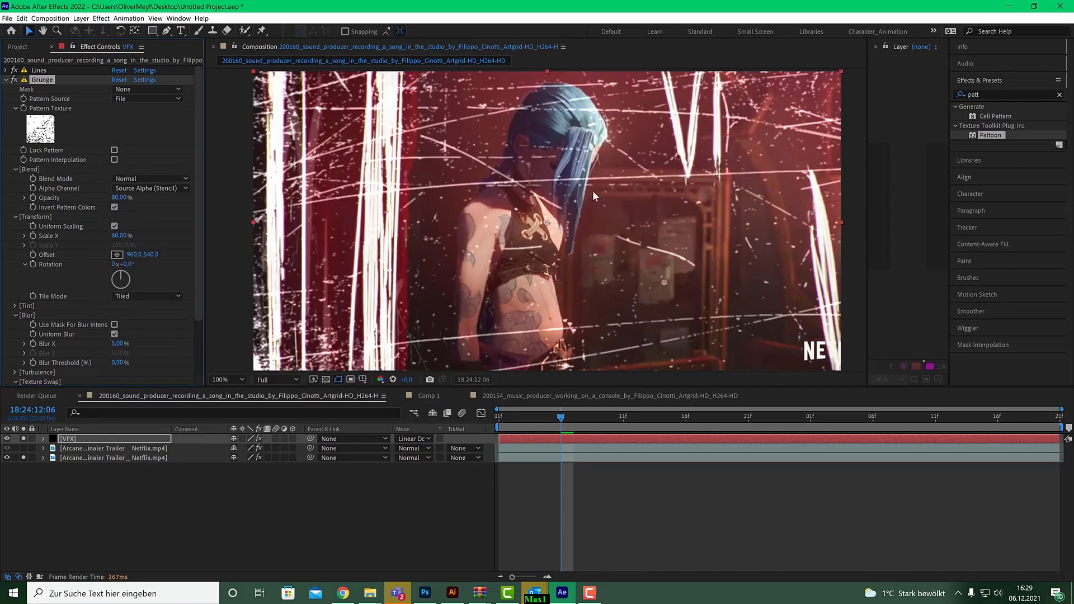
Compare the whole frame at 50% zoom with the VFX layer's solo switched off and on again
key(comma)
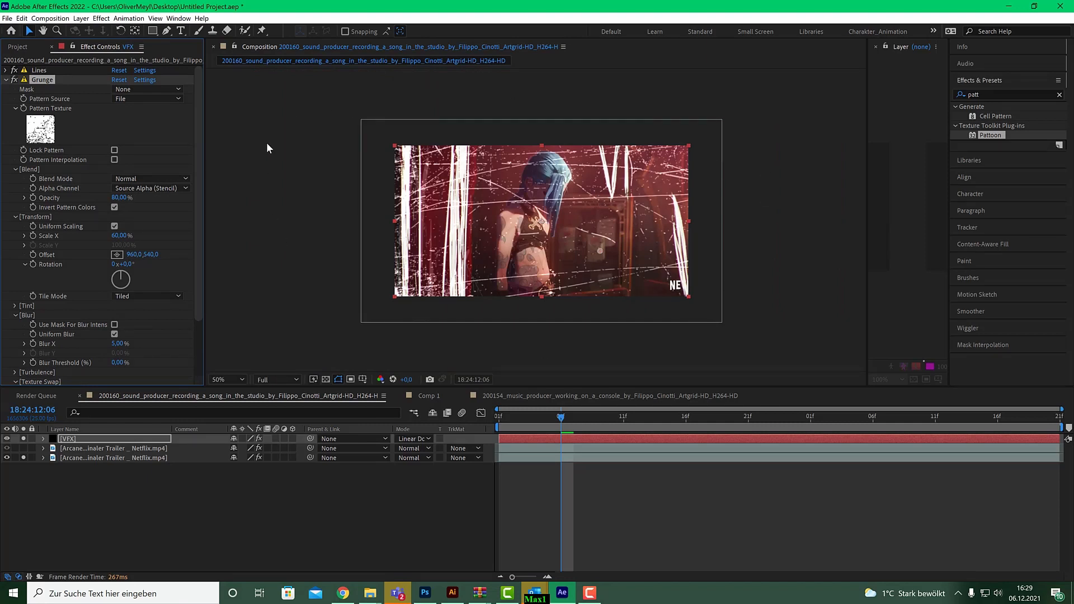
click(22, 458)
click(24, 439)
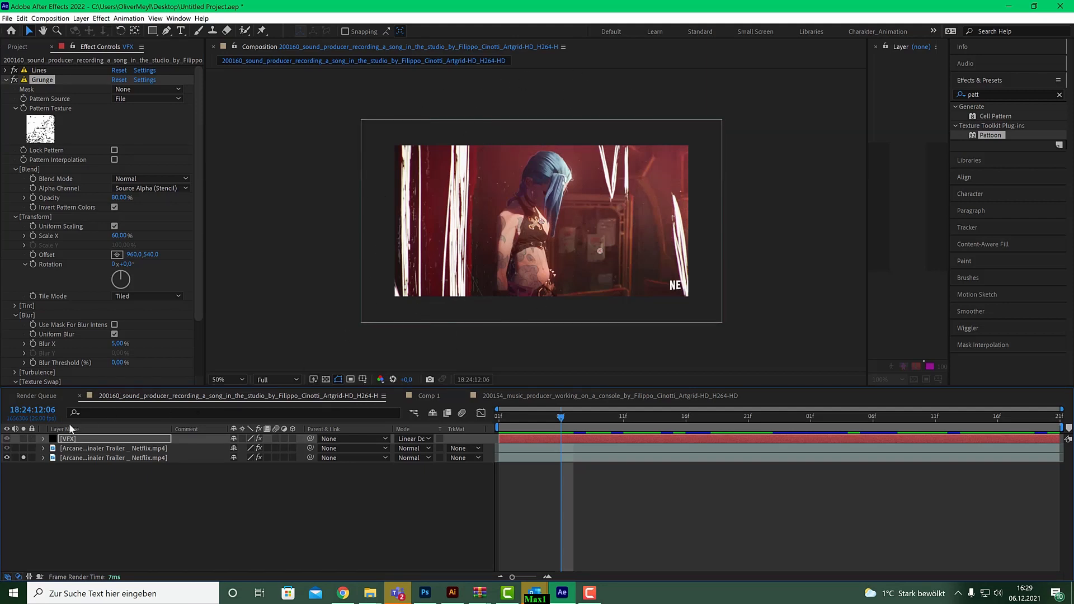
click(23, 439)
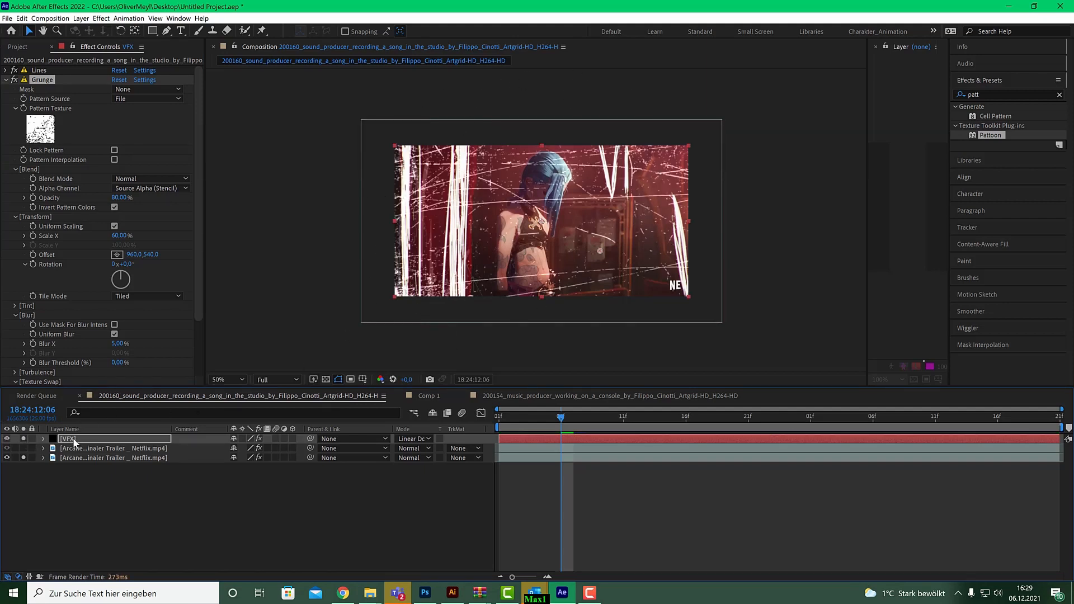
Draw a rectangular mask on the VFX layer covering roughly the left half of the frame, and check it on neighbouring frames
click(81, 440)
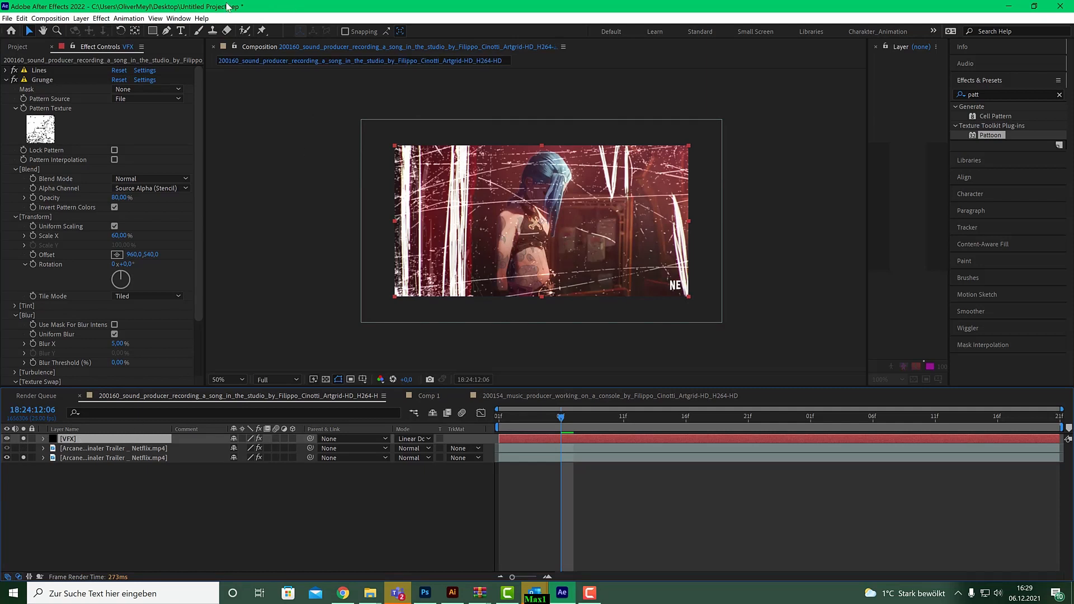
click(152, 31)
click(331, 110)
drag(374, 180, 531, 334)
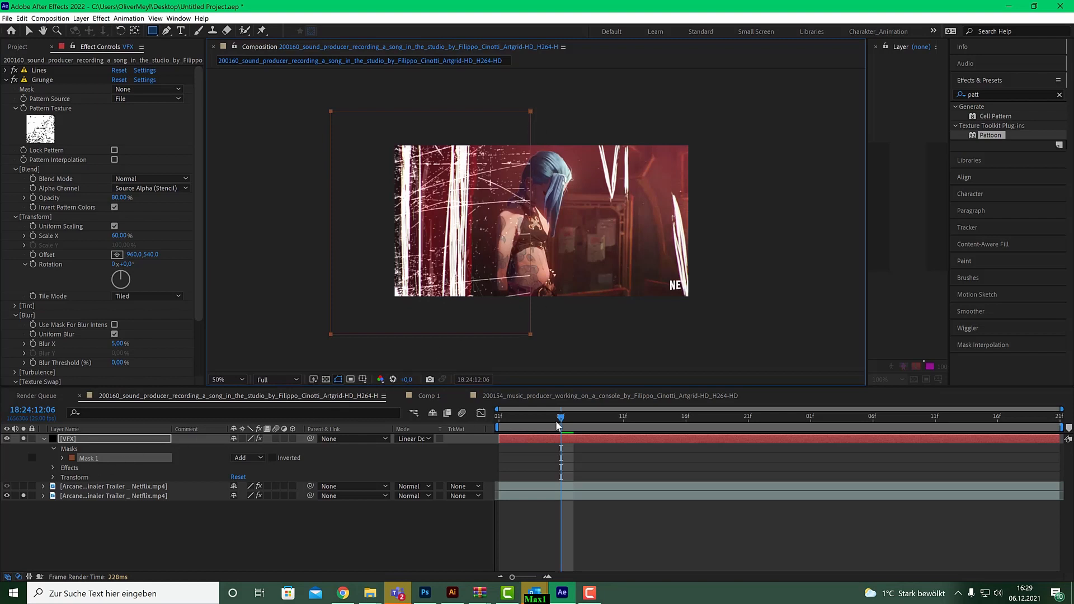
drag(557, 422, 547, 422)
drag(549, 421, 572, 418)
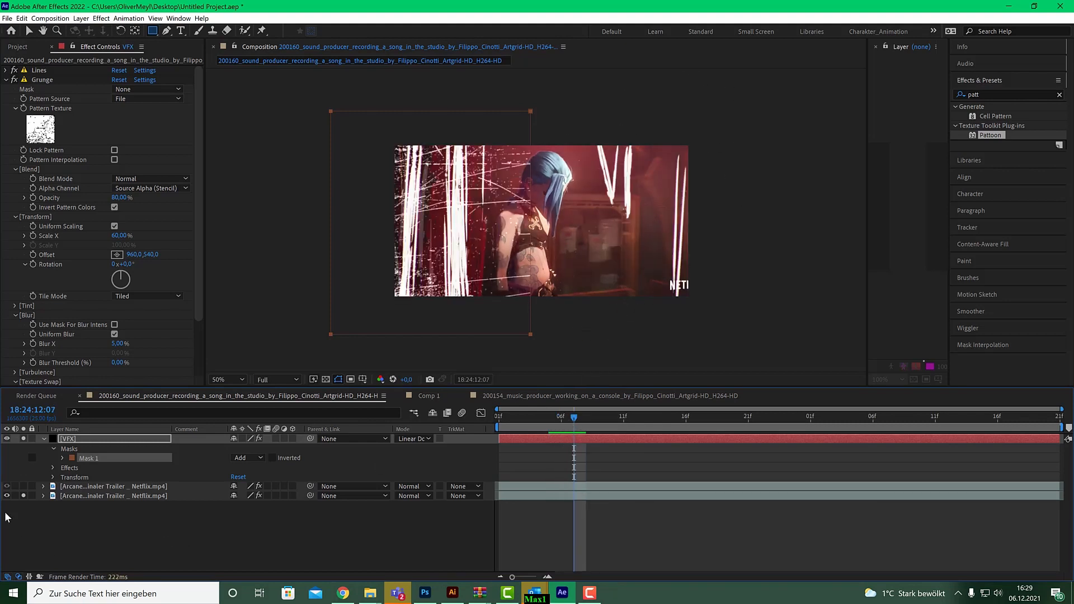
Turn off solo on the lowest trailer layer and the VFX layer, and move the current time to 18:24:12:13
click(23, 495)
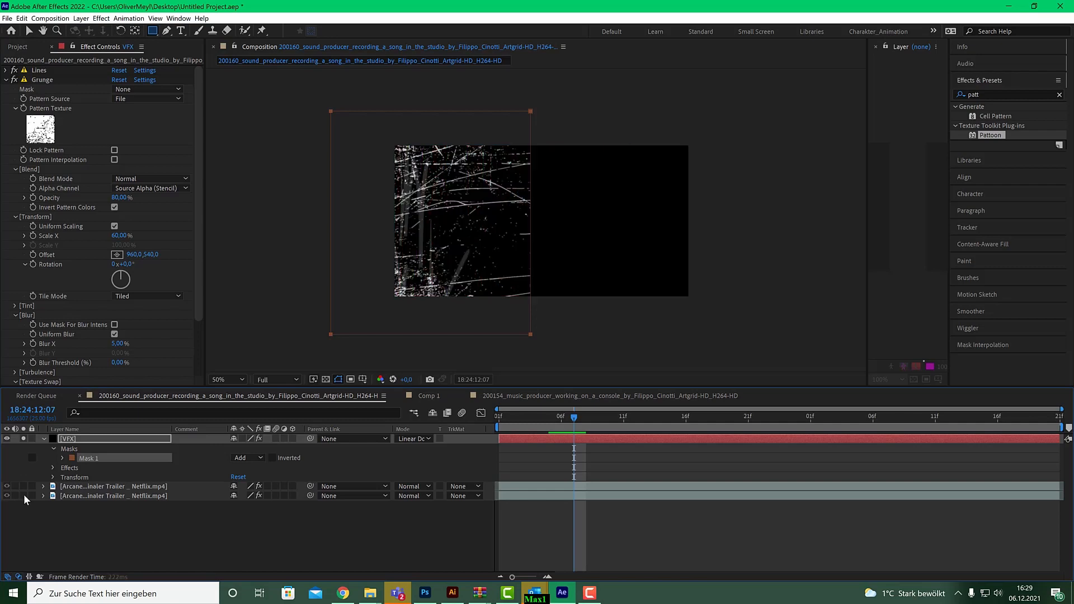
click(24, 437)
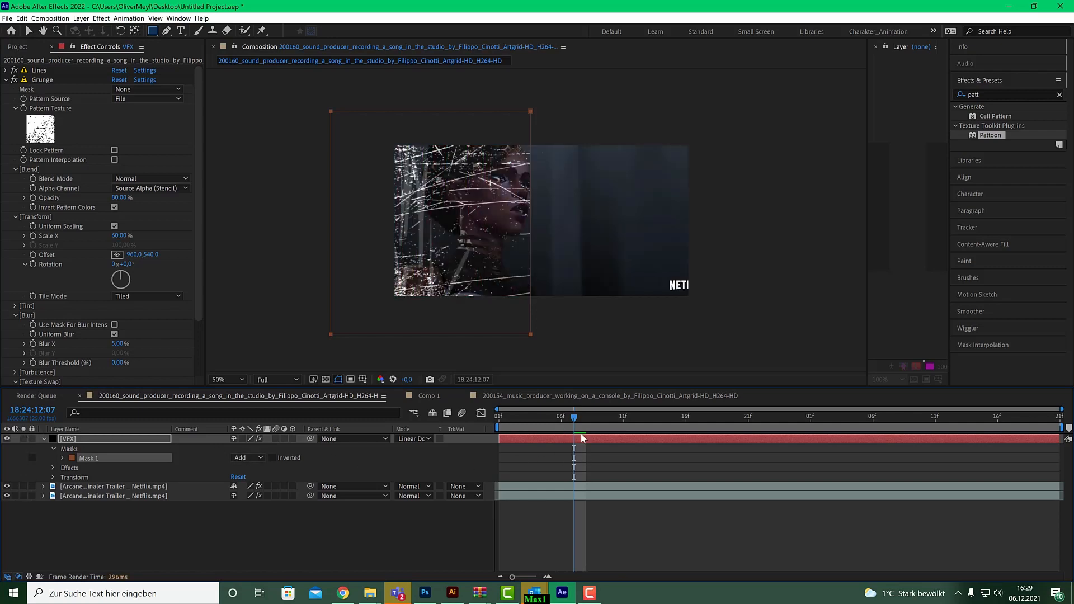
drag(582, 418, 647, 421)
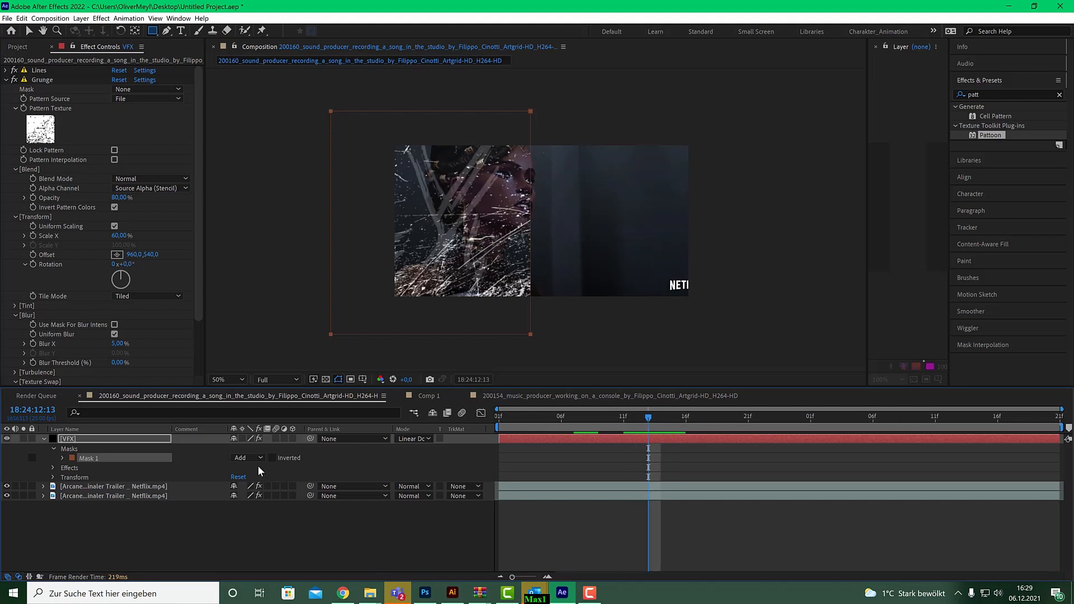
Rename the VFX layer's Mask 1 as Mask_Grunge
right_click(90, 458)
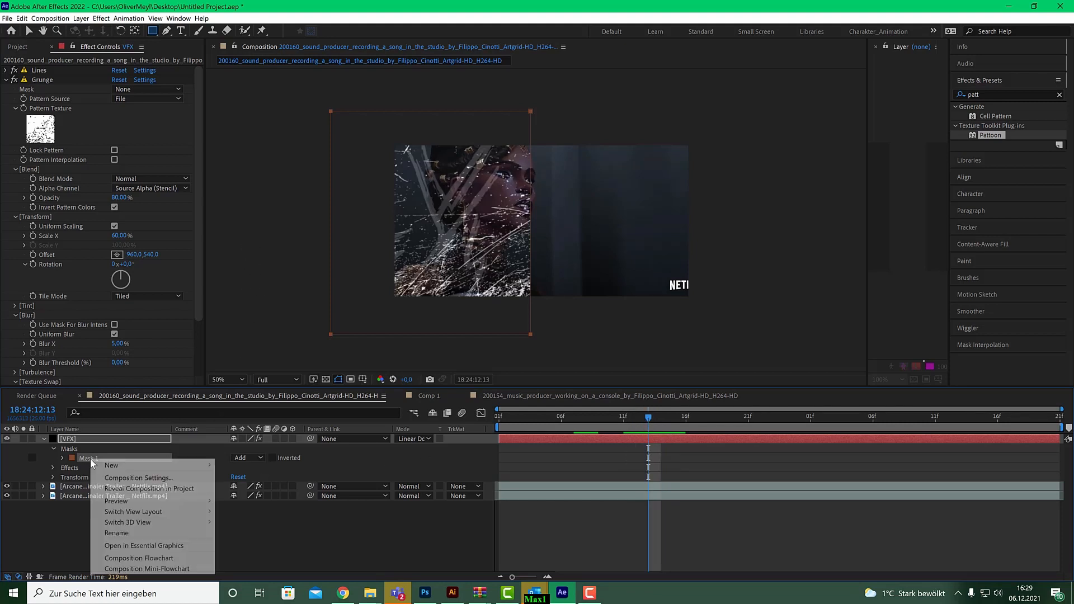
click(118, 533)
text(M)
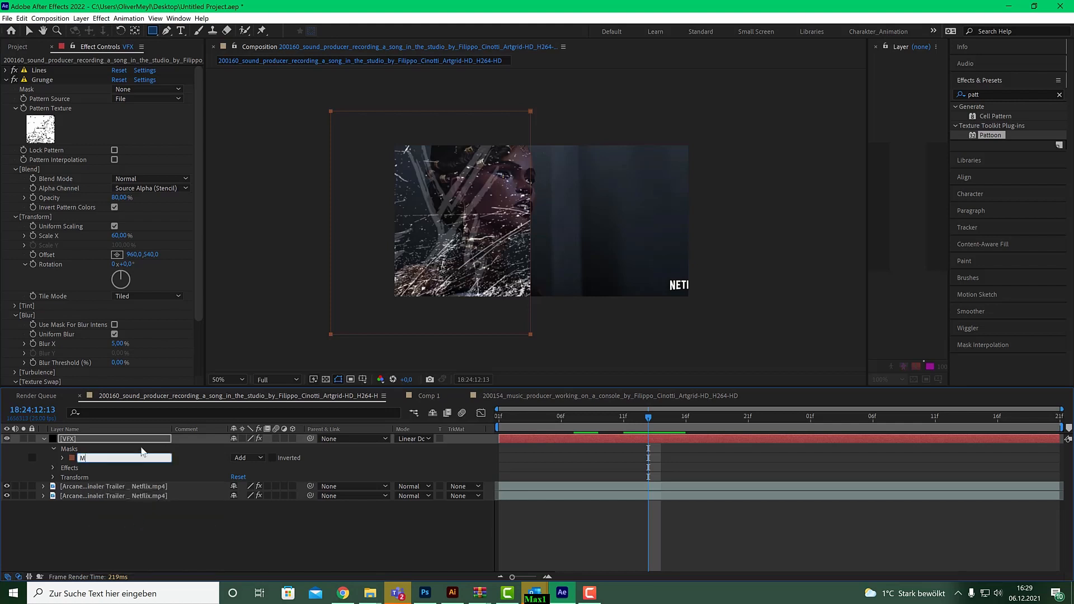
text(ask_Grunge)
click(156, 556)
Set Mask_Grunge's mask mode to None and assign it as the Grunge effect's mask
click(245, 458)
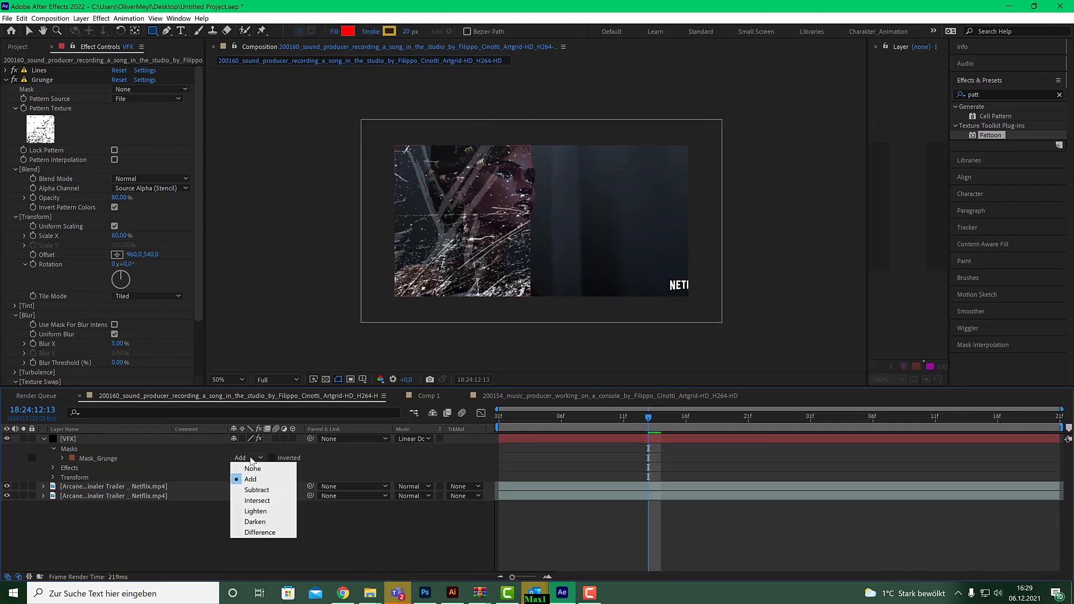
click(255, 469)
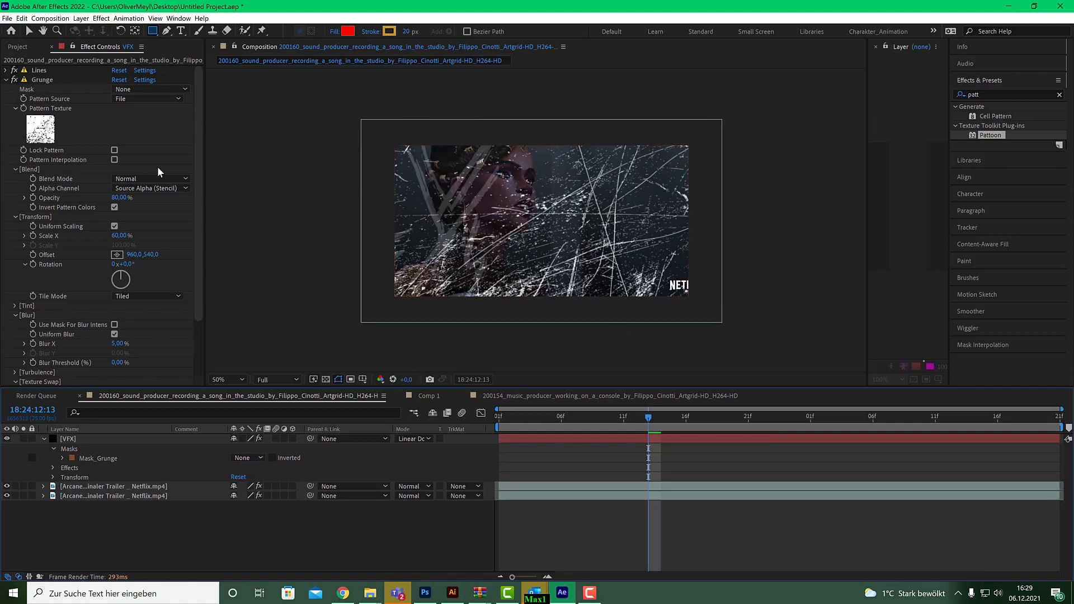
click(134, 90)
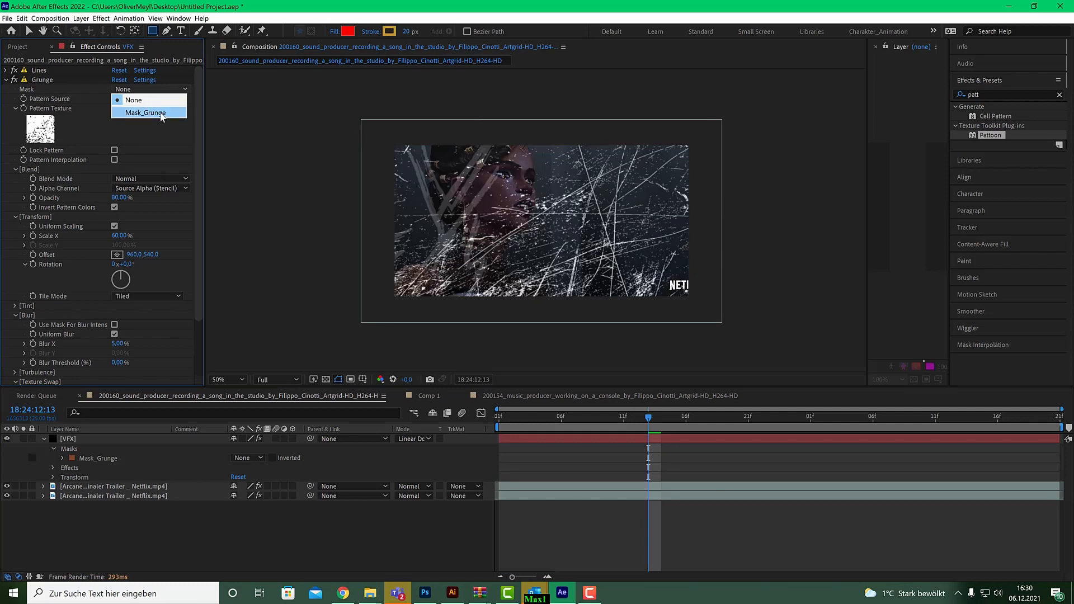
click(162, 114)
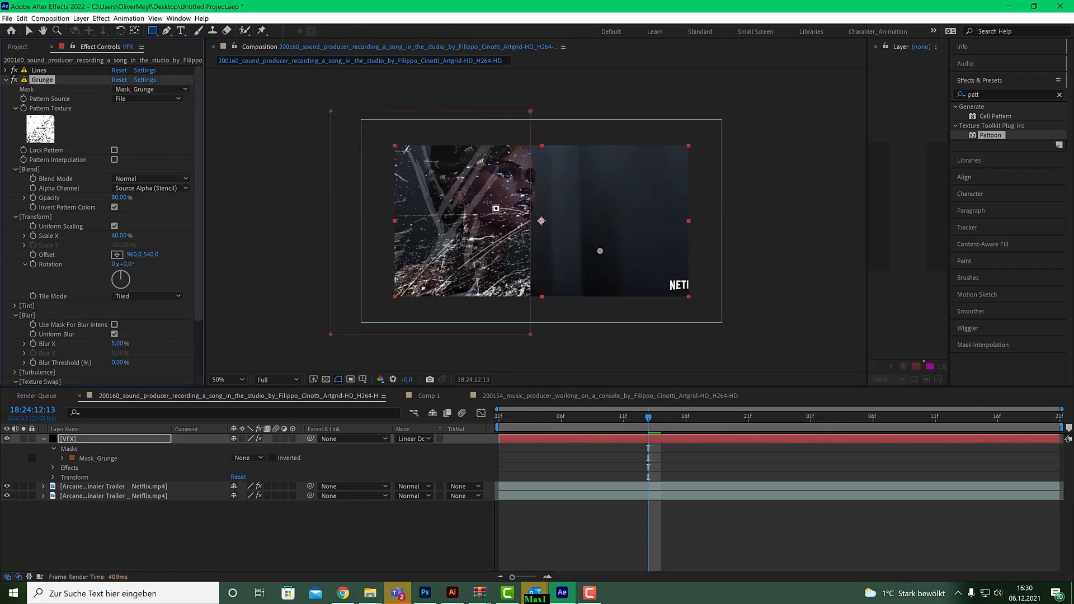
Reveal Mask_Grunge's properties on the VFX layer and set its mask feather to 300 pixels
click(91, 459)
key(m)
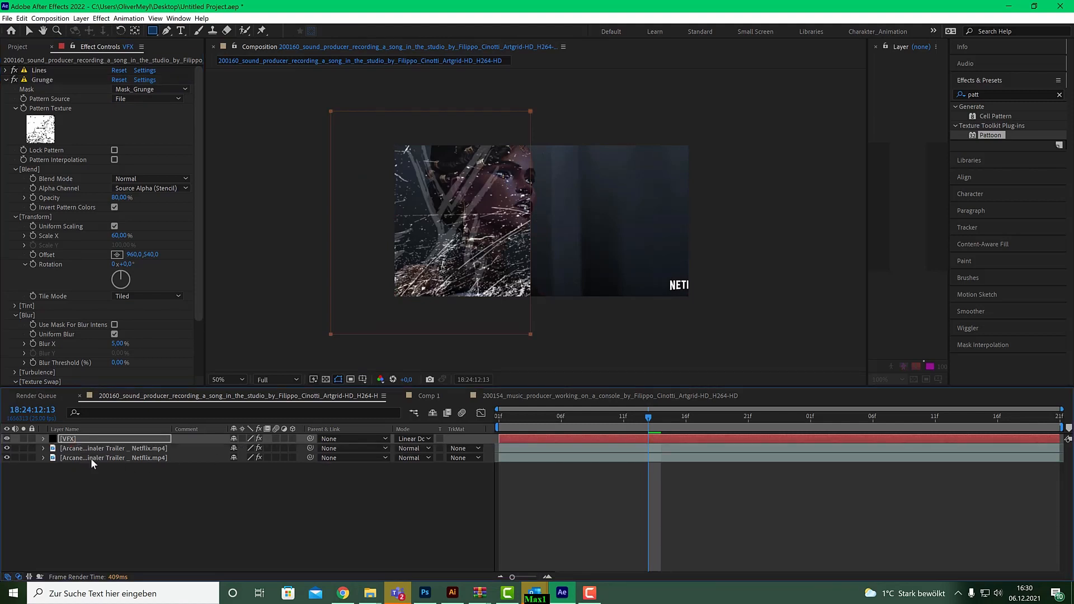
key(m)
key(m)
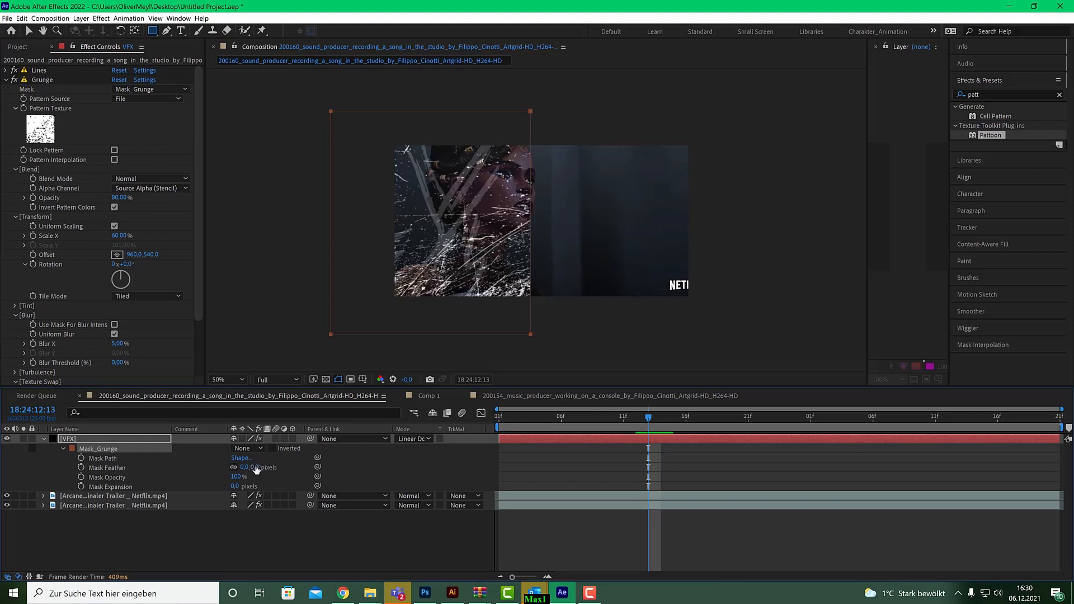
drag(257, 468, 357, 468)
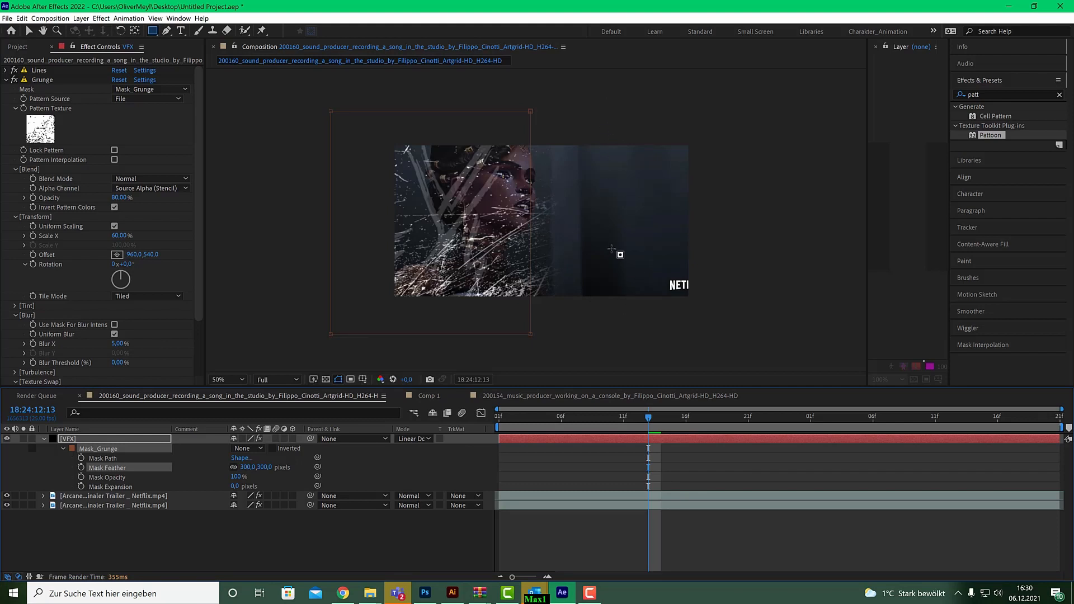
Reshape Mask_Grunge with the Selection tool so it runs from the face's left side to past the frame's right edge
key(v)
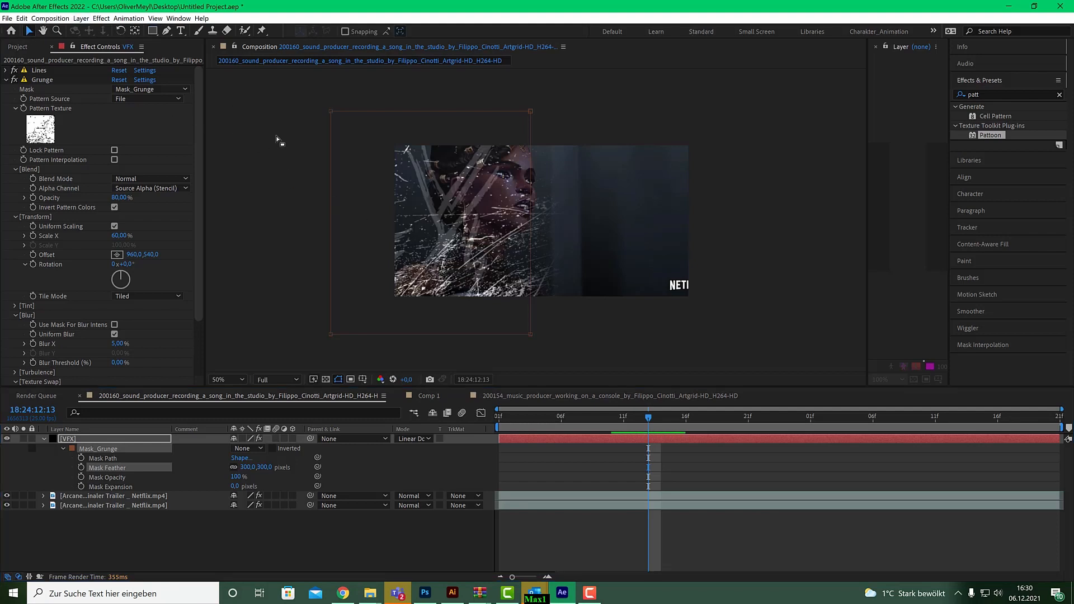
drag(334, 189, 707, 193)
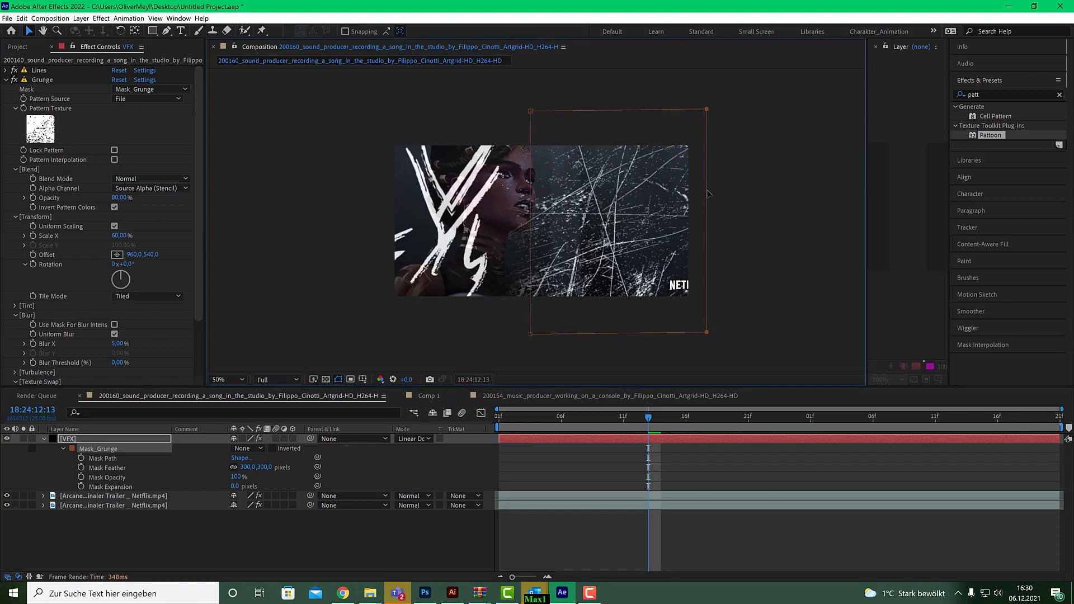
drag(538, 219, 455, 222)
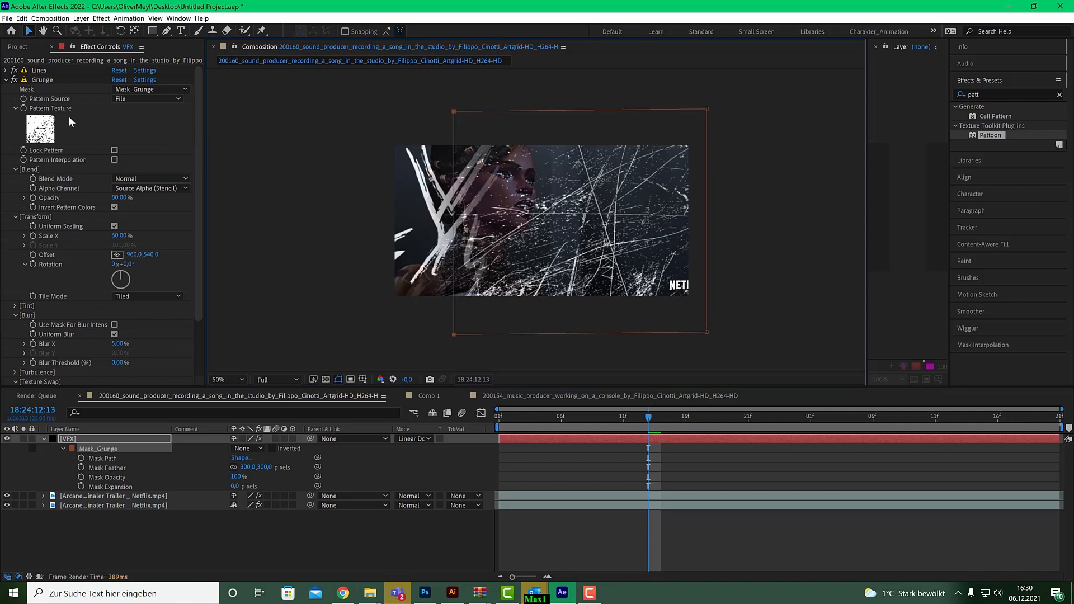
Set the Grunge effect's blend mode to Screen and narrow Mask_Grunge to roughly the right third of the frame
click(149, 179)
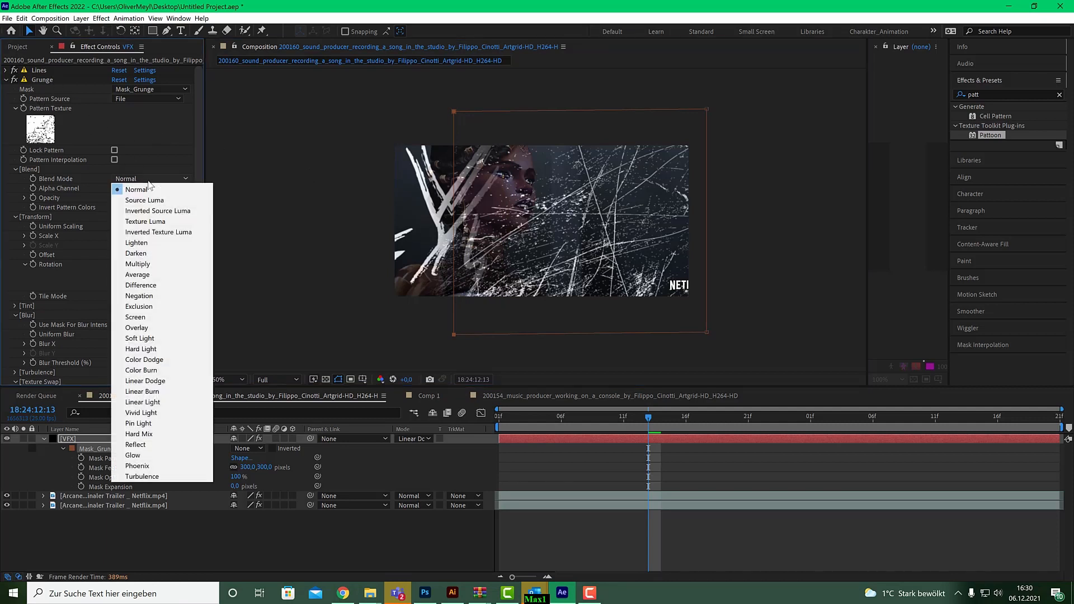
click(180, 318)
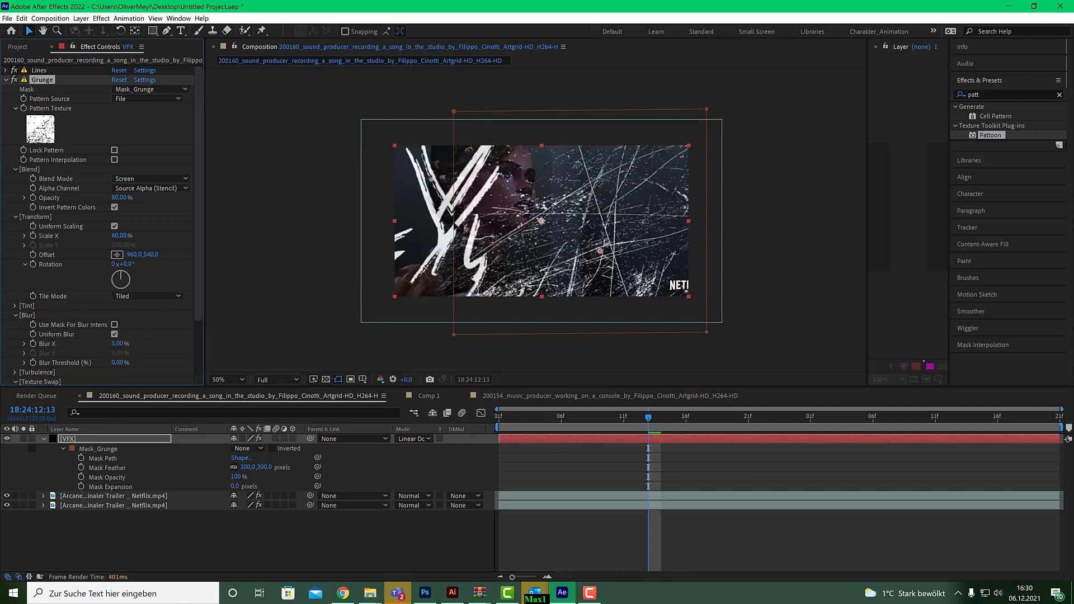
drag(454, 223, 603, 219)
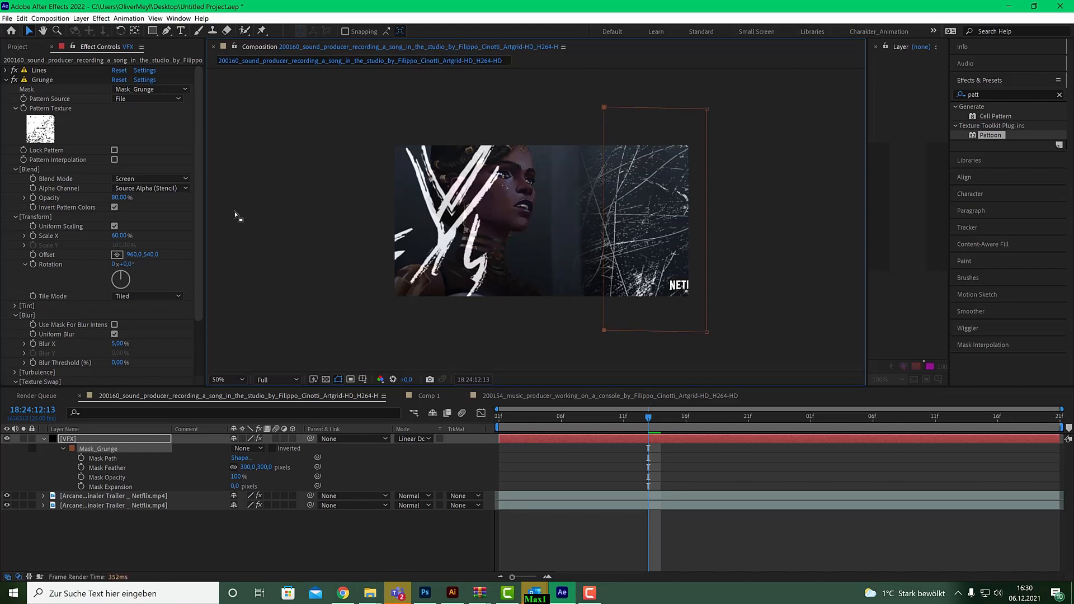
Set the Grunge effect's opacity to 15% and extend Mask_Grunge slightly toward the character
click(119, 198)
text(15)
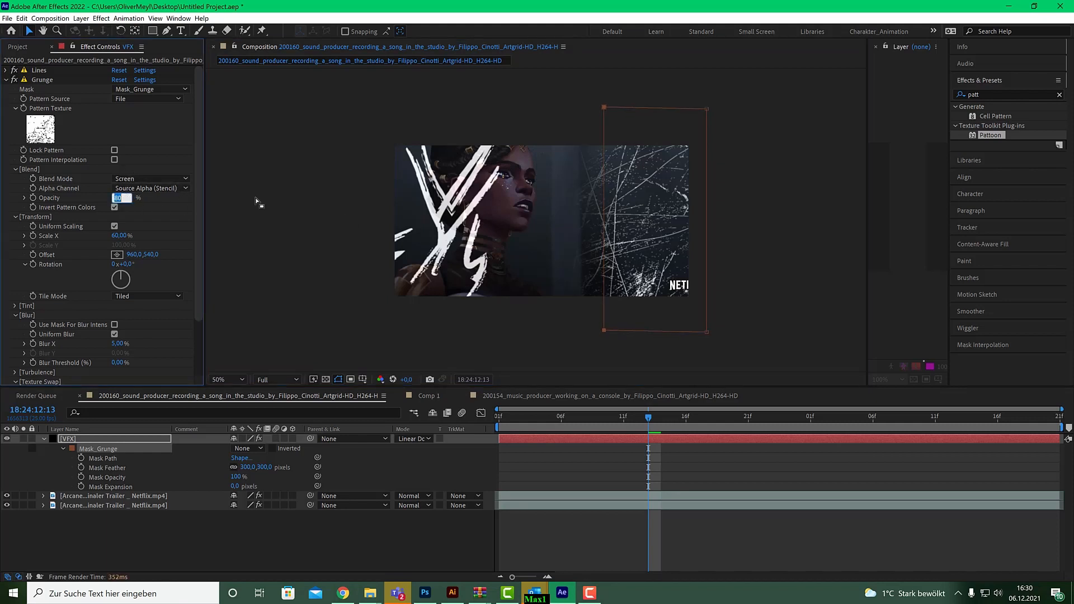
key(Return)
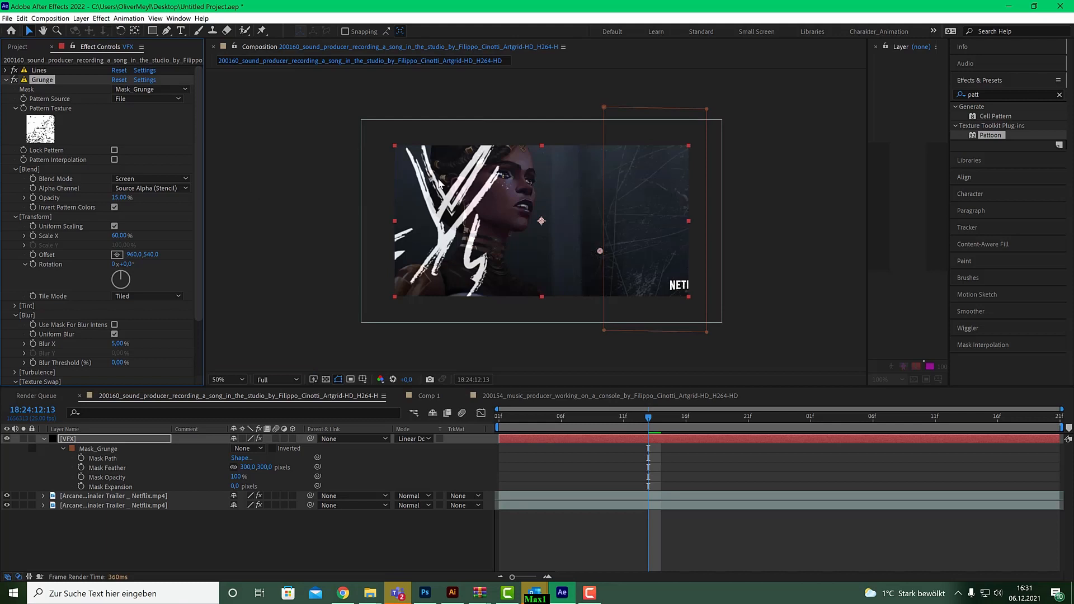
drag(604, 231, 587, 231)
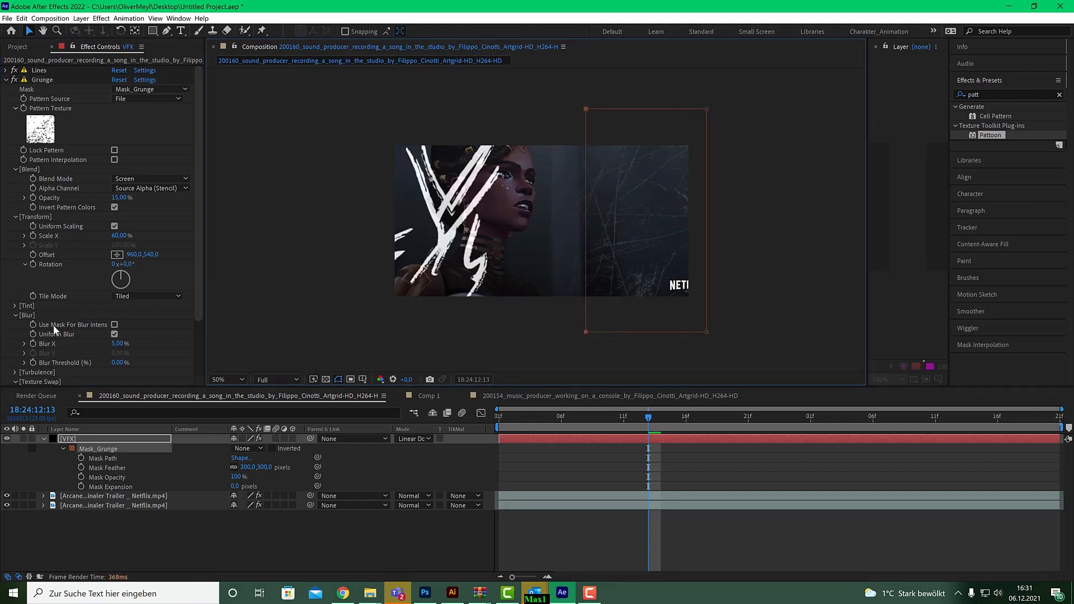
scroll(56, 333, down, 3)
scroll(106, 246, up, 3)
click(39, 130)
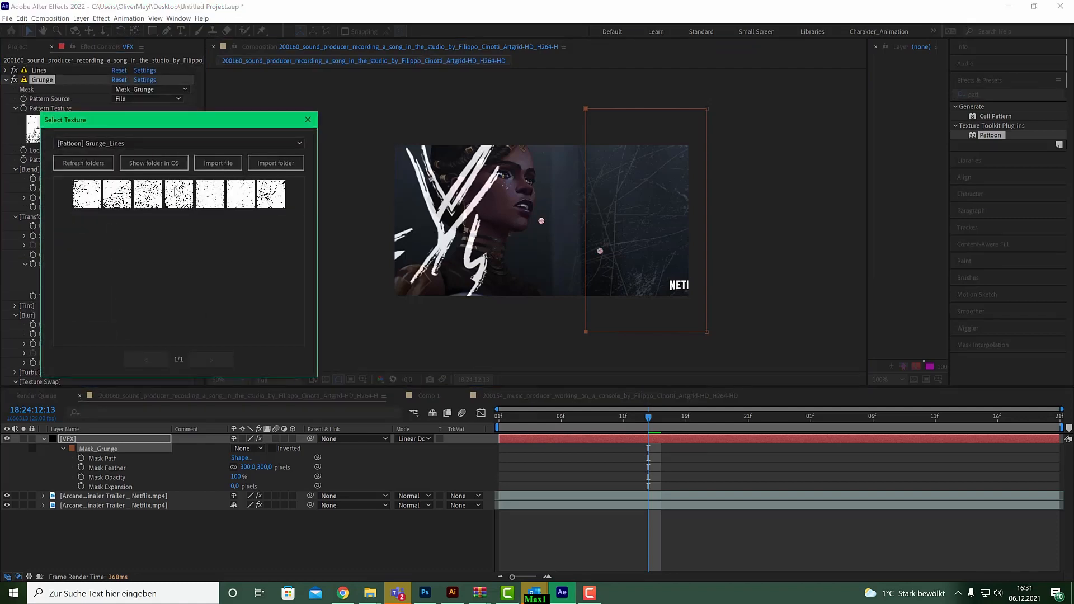
click(308, 120)
Preview the animated overlay from the first frame of the composition
drag(621, 416, 450, 424)
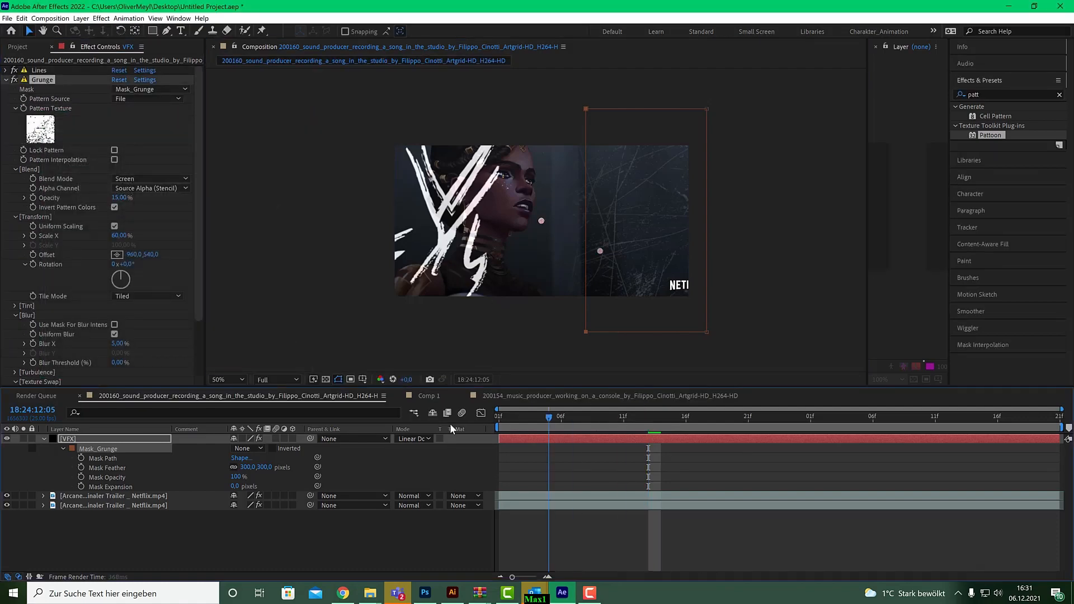
key(space)
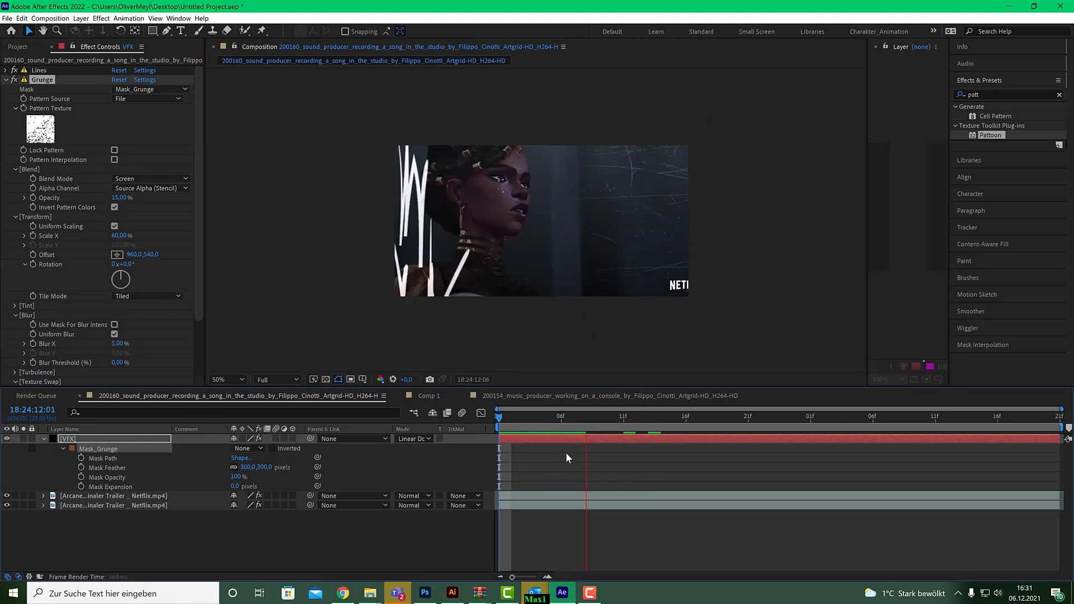
key(space)
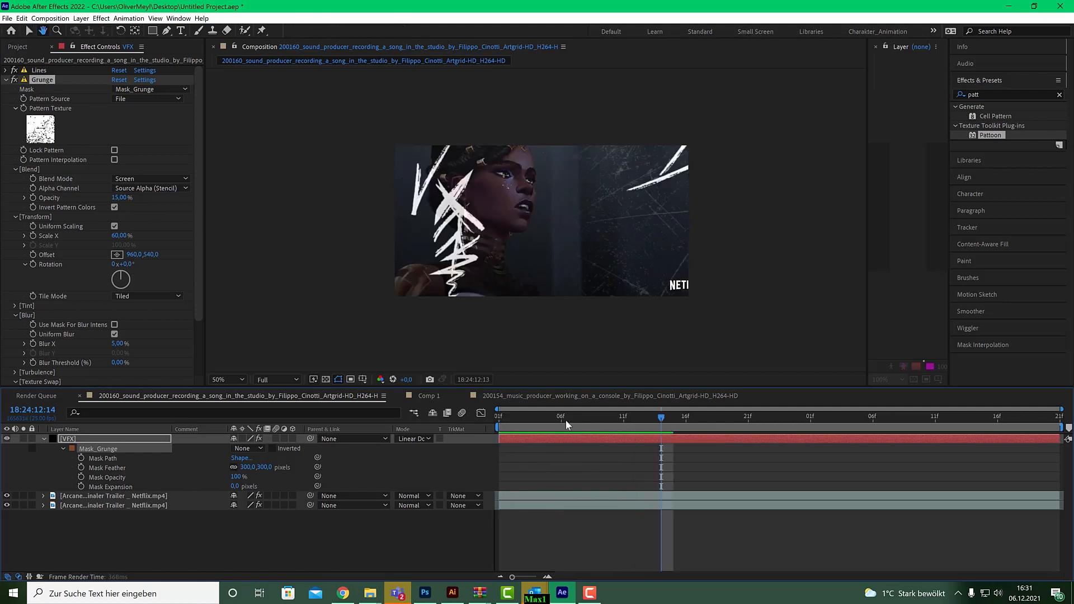
Solo the lowest trailer layer and examine its original line overlay across the opening frames, ending at 18:24:12:04
drag(568, 424, 511, 420)
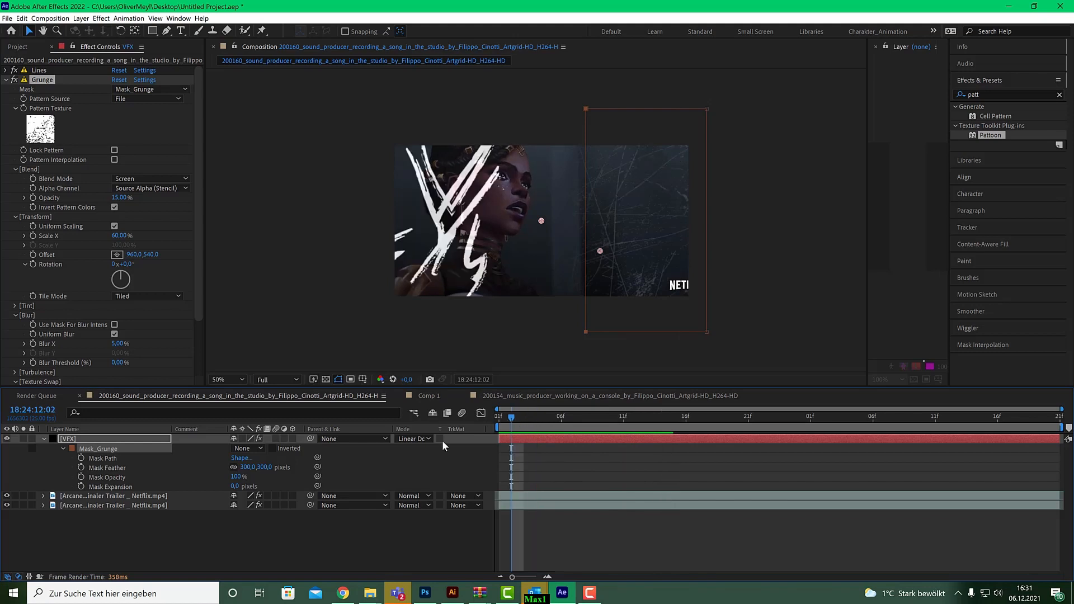
click(23, 505)
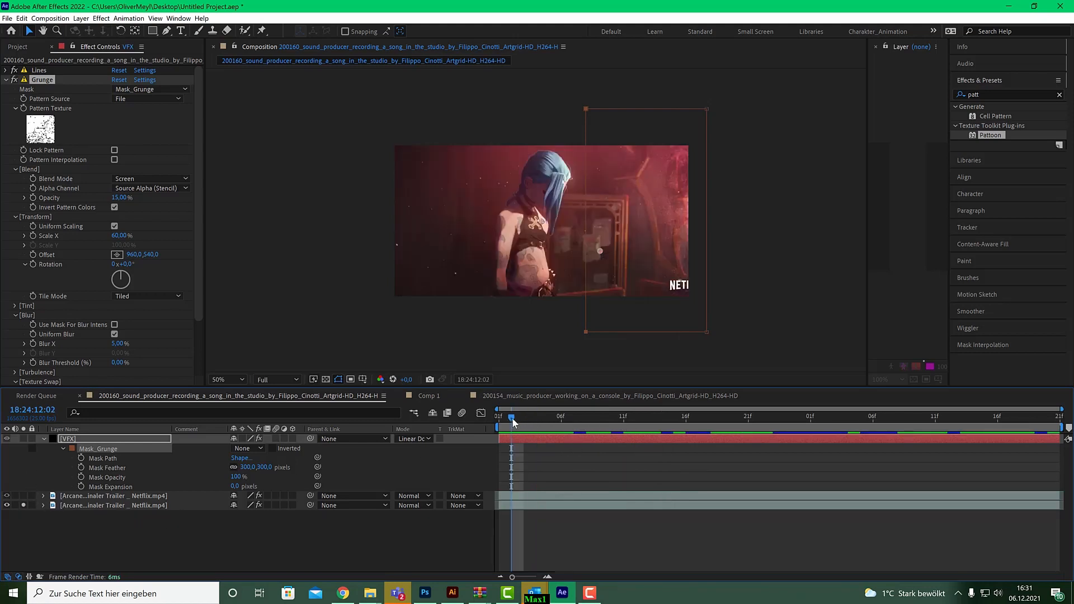
drag(512, 418, 573, 418)
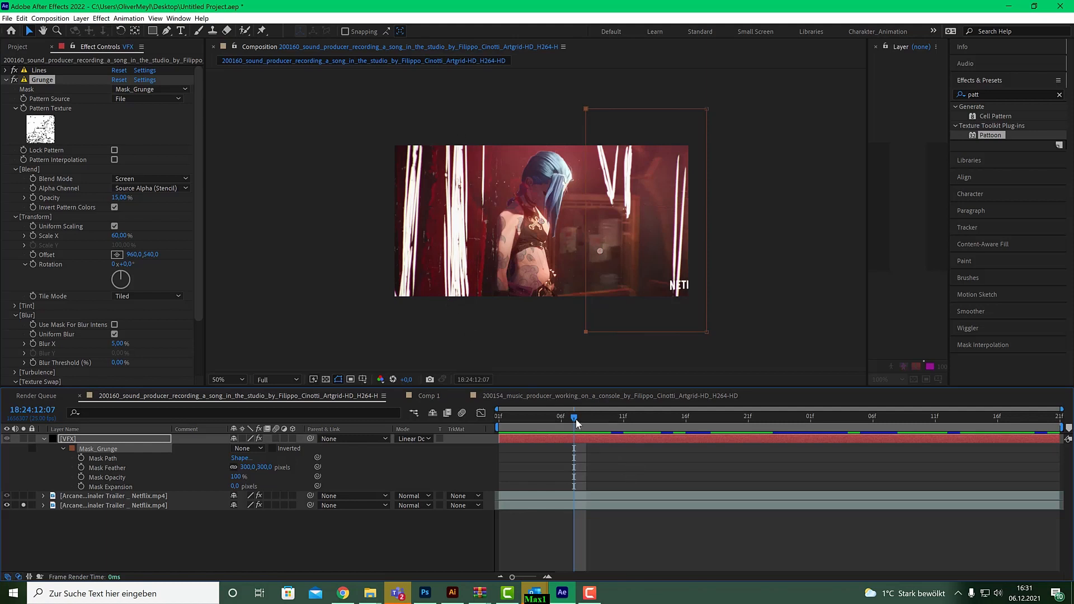
drag(575, 418, 537, 418)
Solo the VFX layer and turn off solo on the lowest trailer layer
click(89, 438)
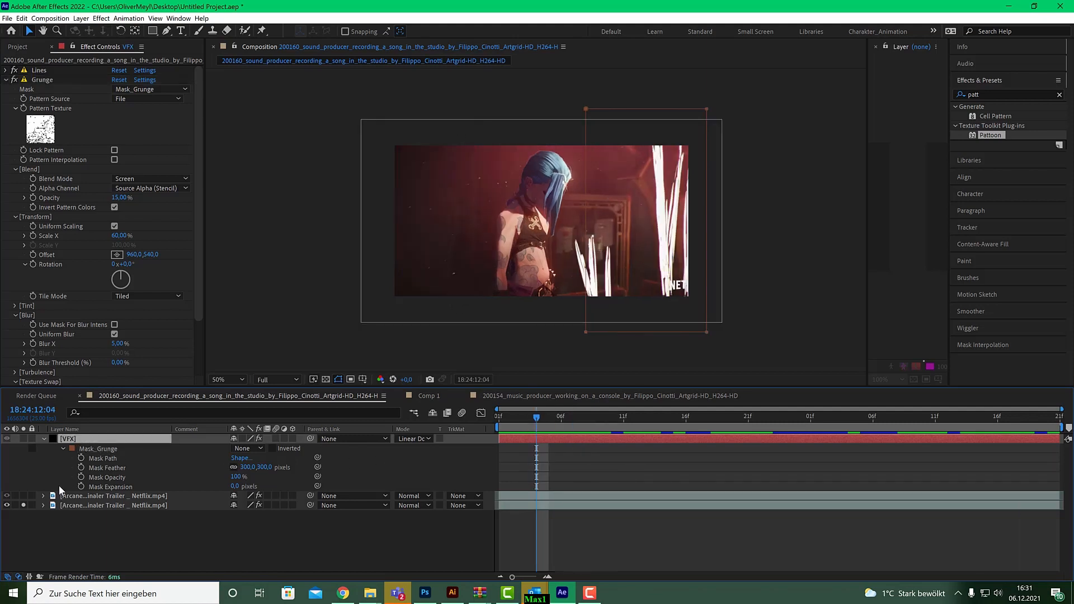
click(24, 439)
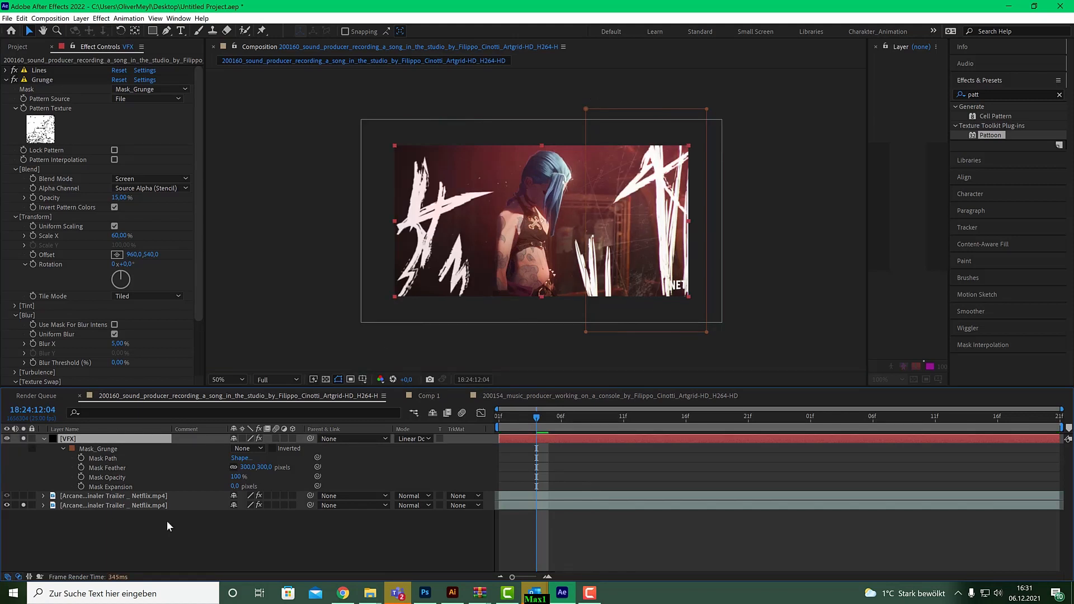
click(23, 505)
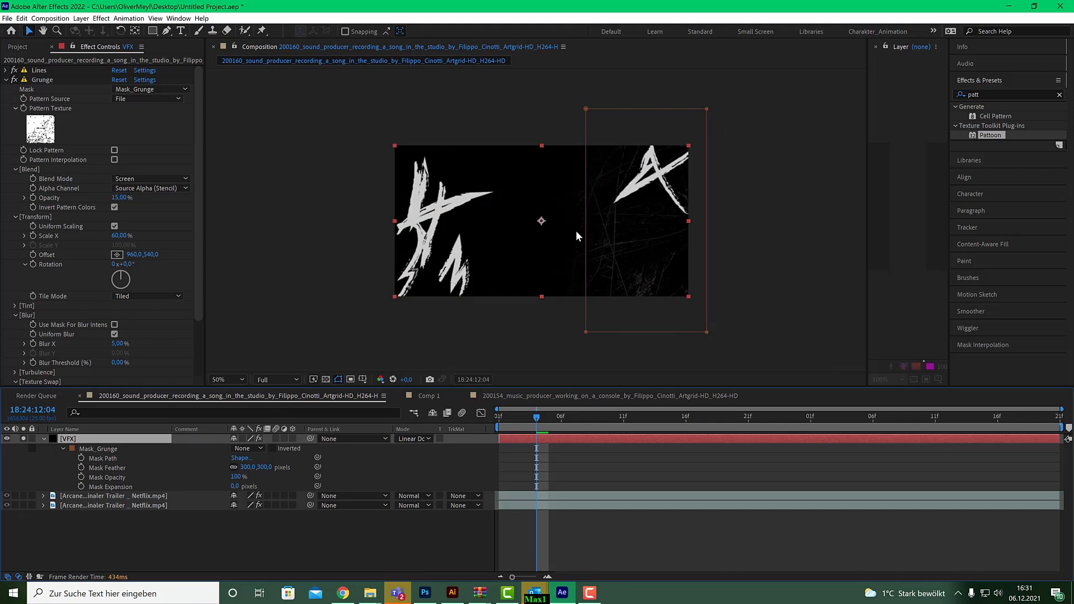
Duplicate the Grunge effect on the VFX layer and rename the copy as Borders
click(7, 80)
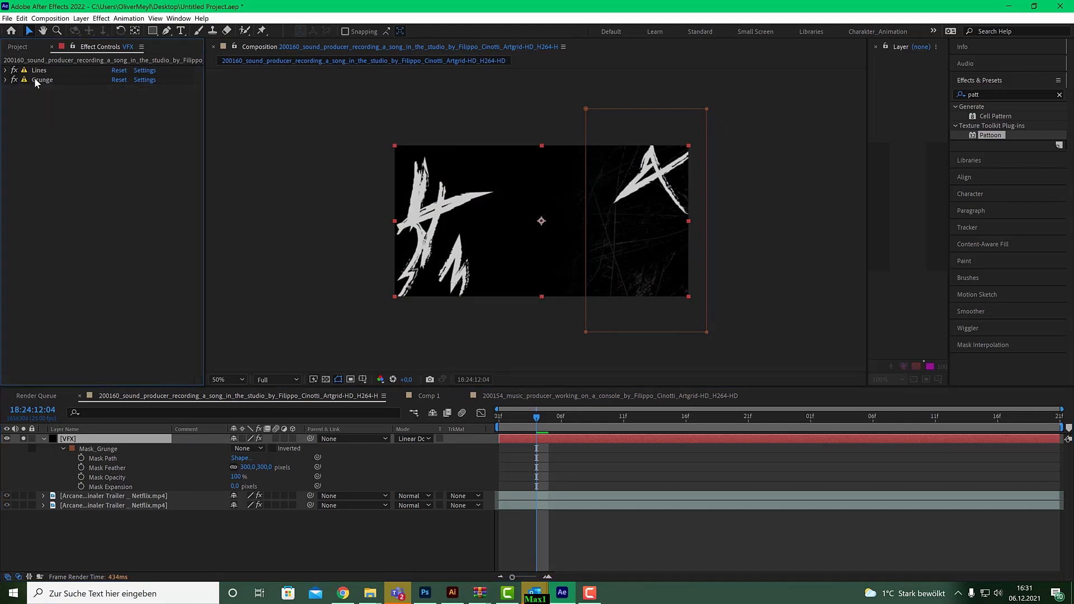
click(49, 80)
key(ctrl+d)
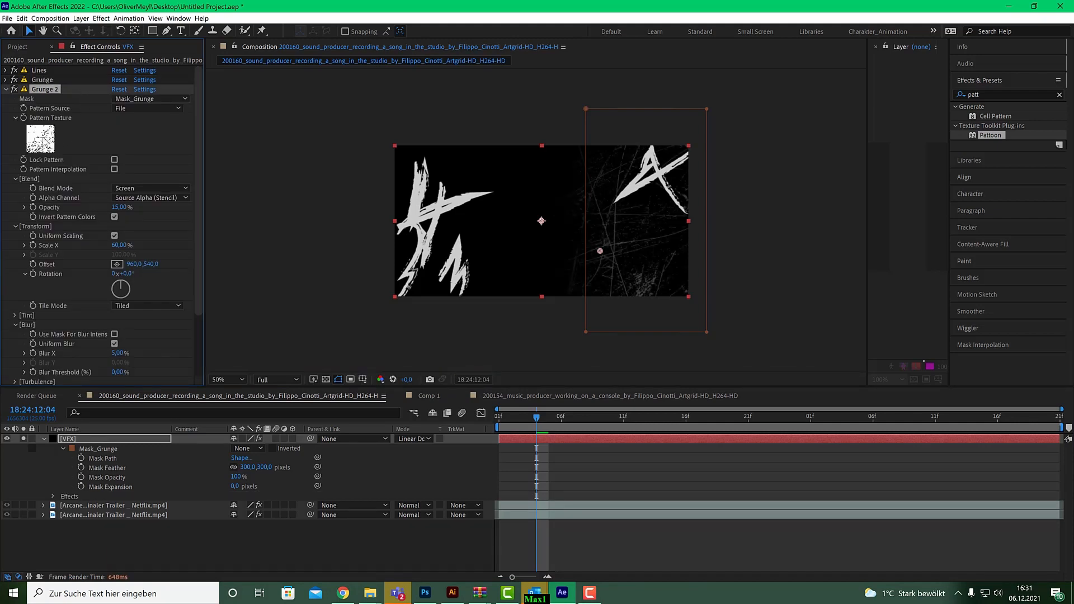
right_click(53, 90)
click(69, 96)
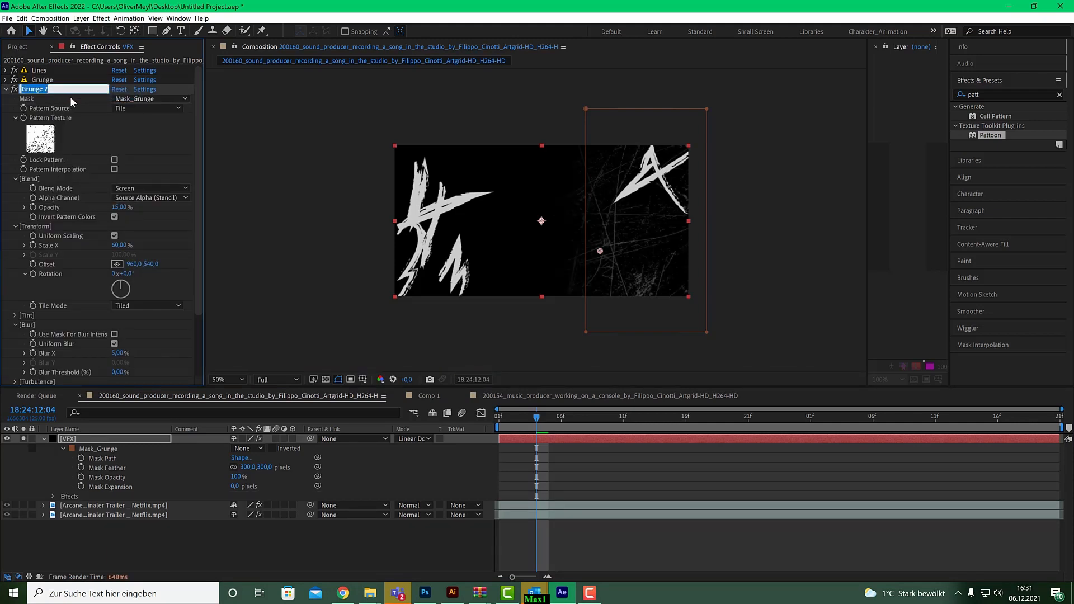
text(Borders)
Replace the Borders effect's pattern texture with the first texture from the [Pattoon] Borders folder
click(29, 143)
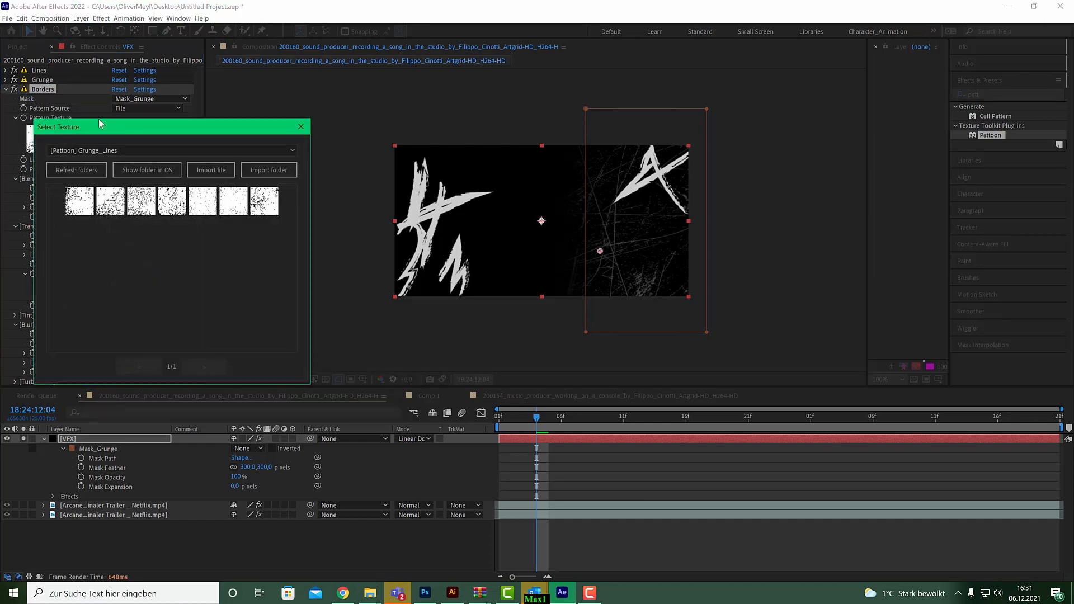
click(137, 147)
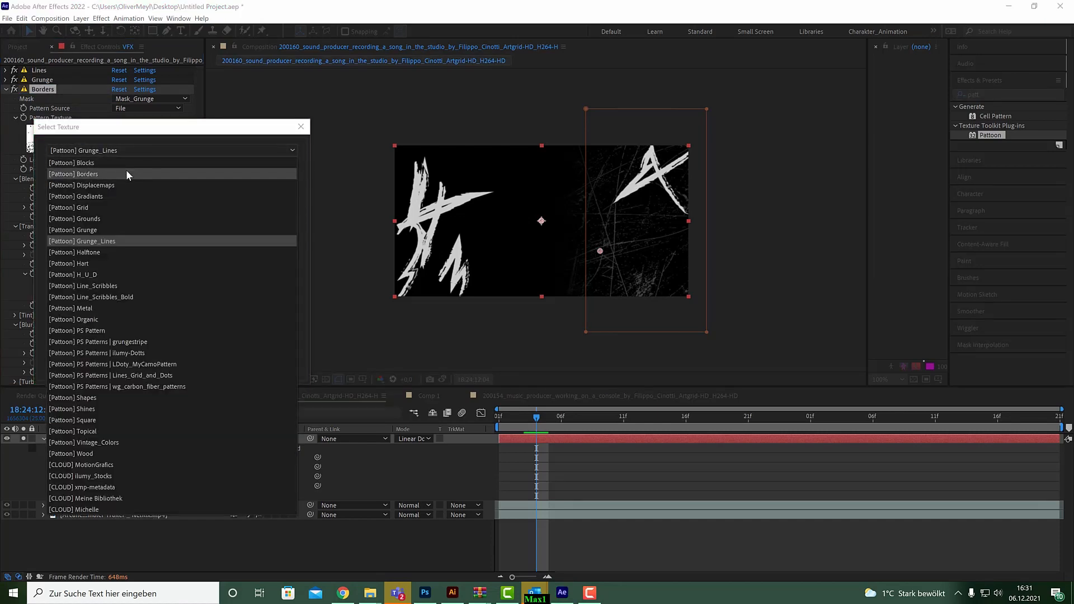
click(128, 174)
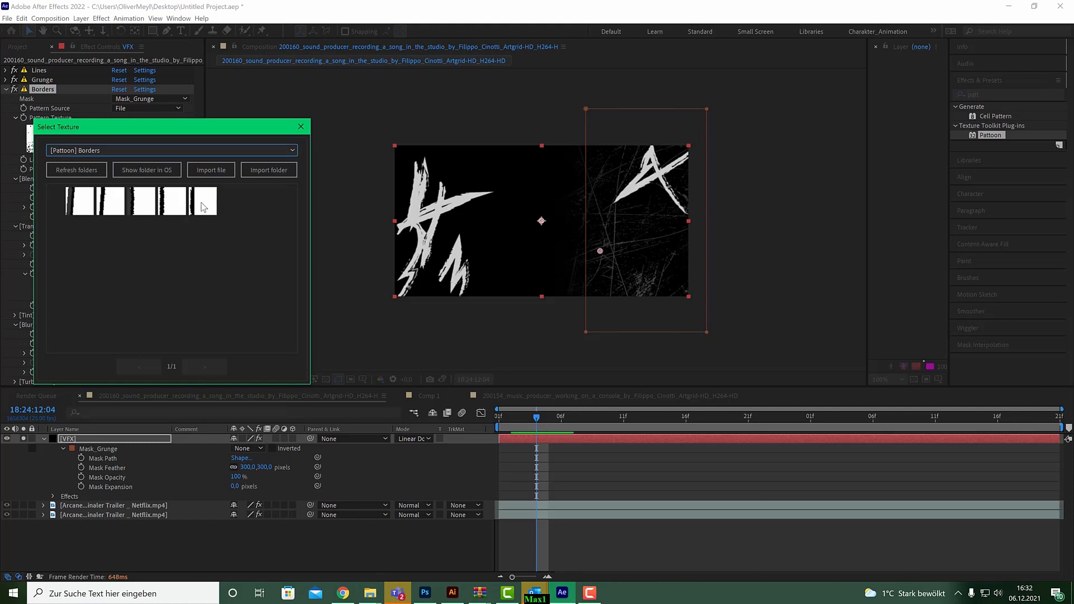
double_click(71, 201)
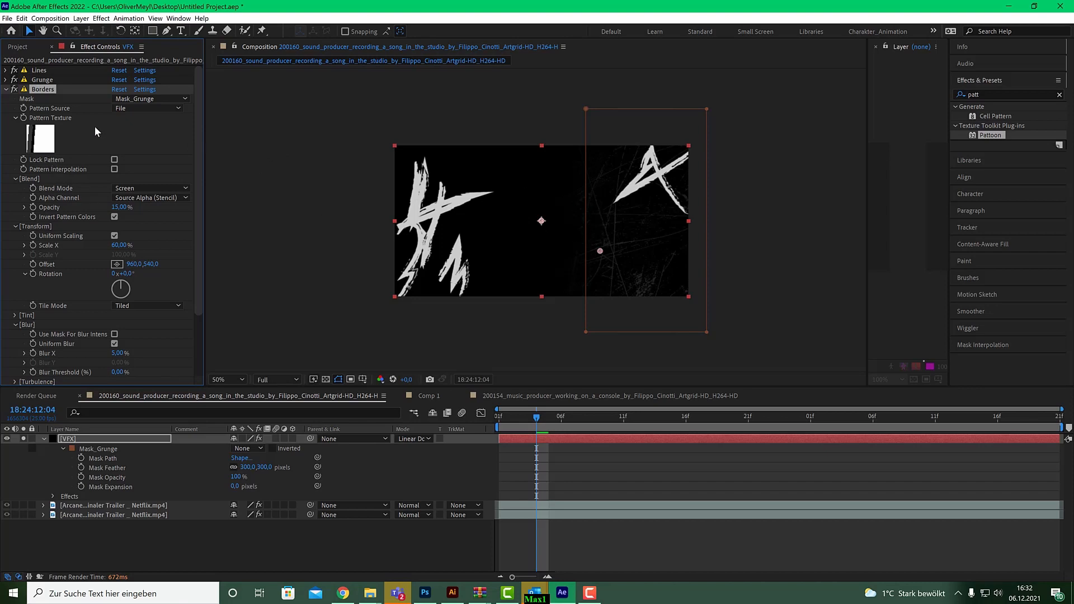
Set the Borders effect's mask to None and its rotation to 180°
click(150, 99)
click(149, 108)
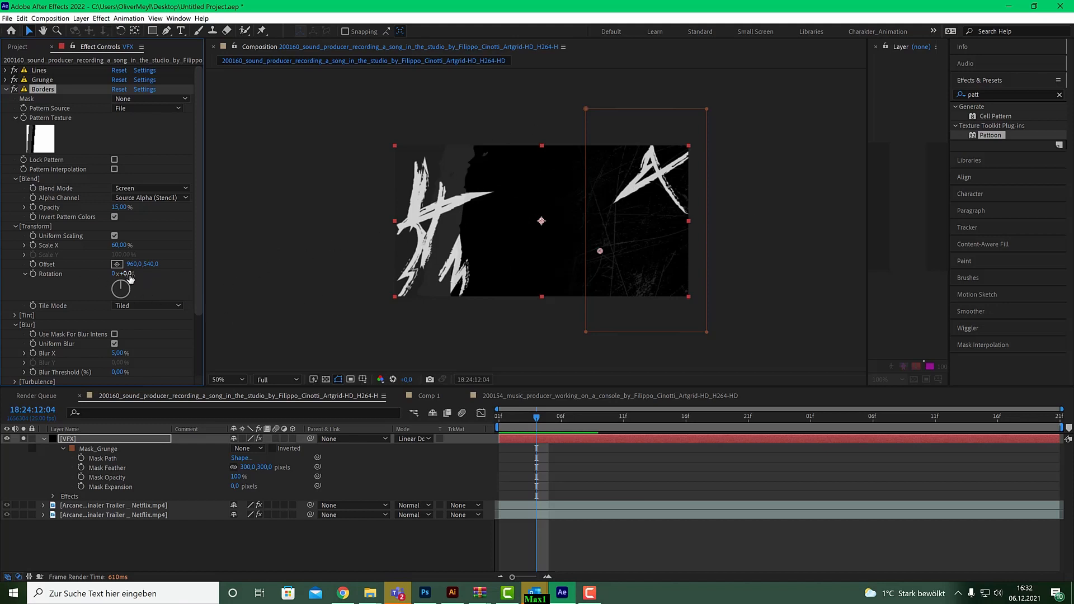
click(128, 274)
text(180)
key(Return)
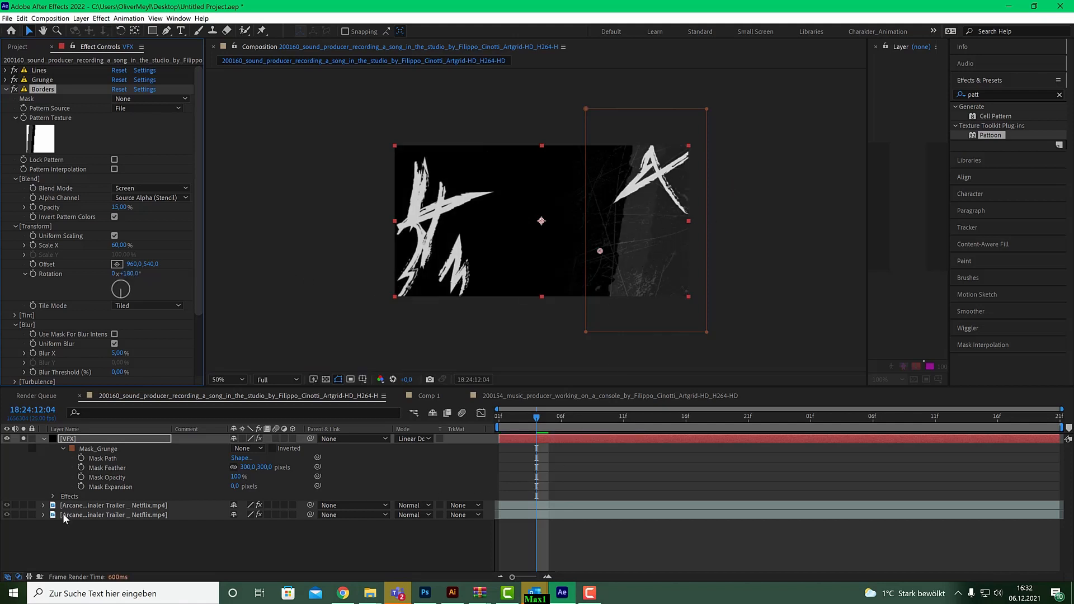
Compare the border against the lowest trailer layer by briefly soloing it, and solo the upper trailer layer instead
click(24, 514)
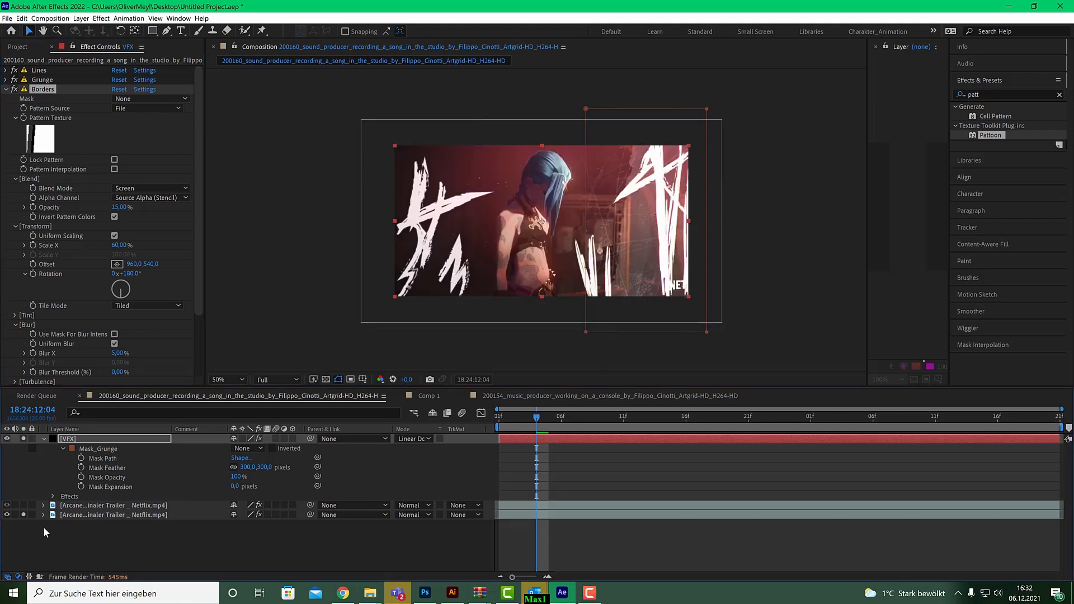
click(24, 515)
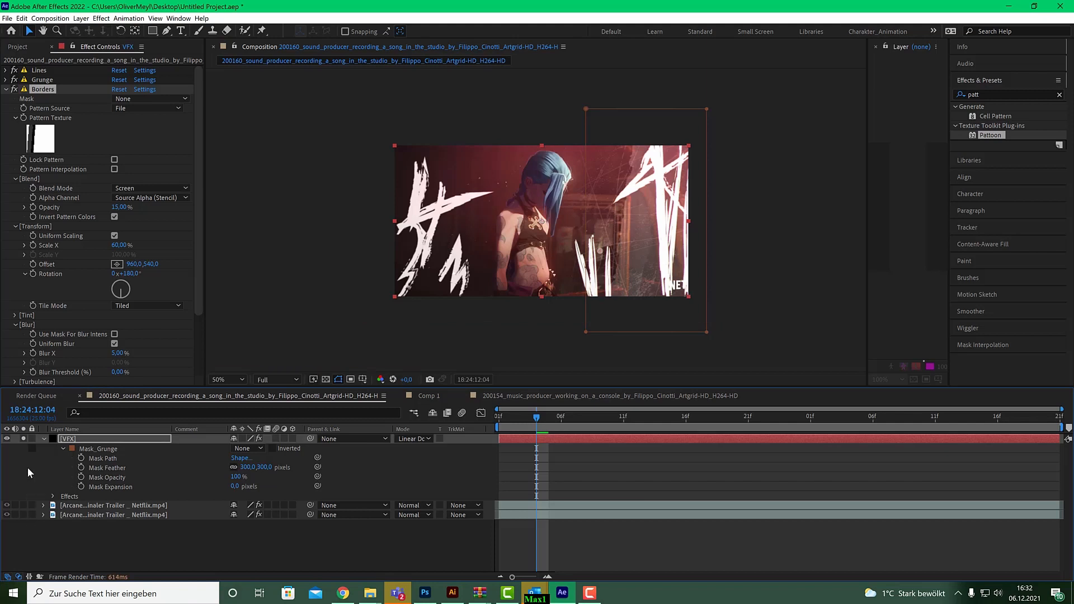
click(23, 505)
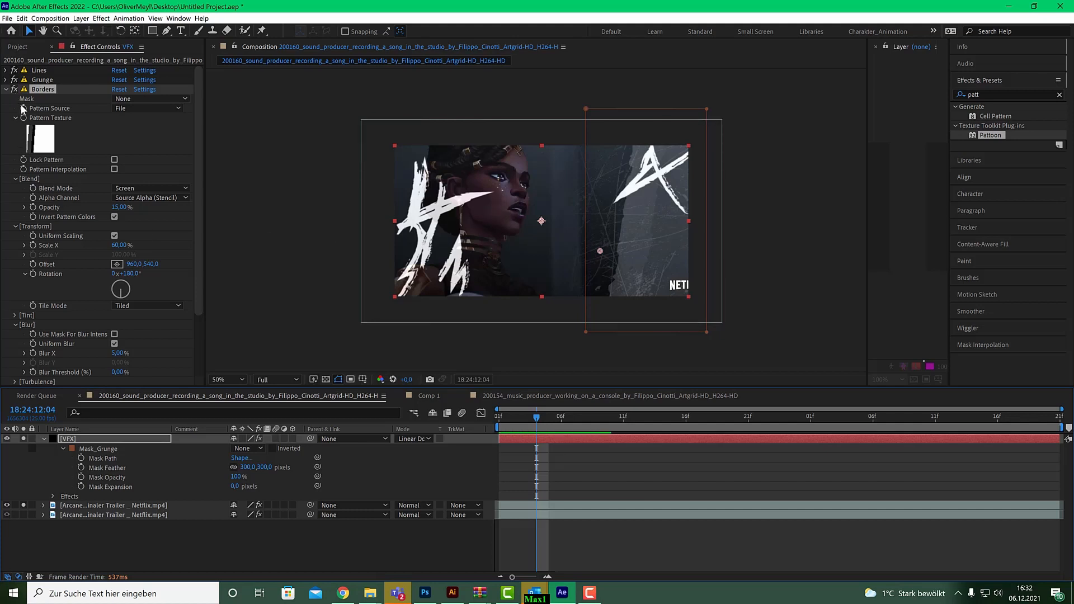
Try sampling the Borders effect's tint color from the character's cheek and adjusting its hue and shade in the color picker
click(16, 325)
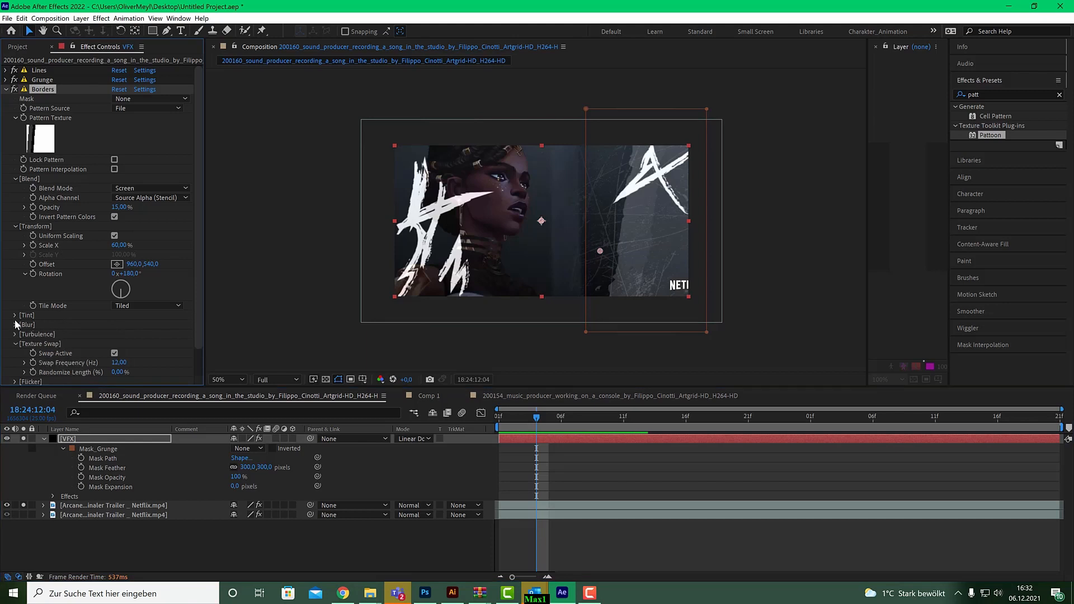
click(14, 316)
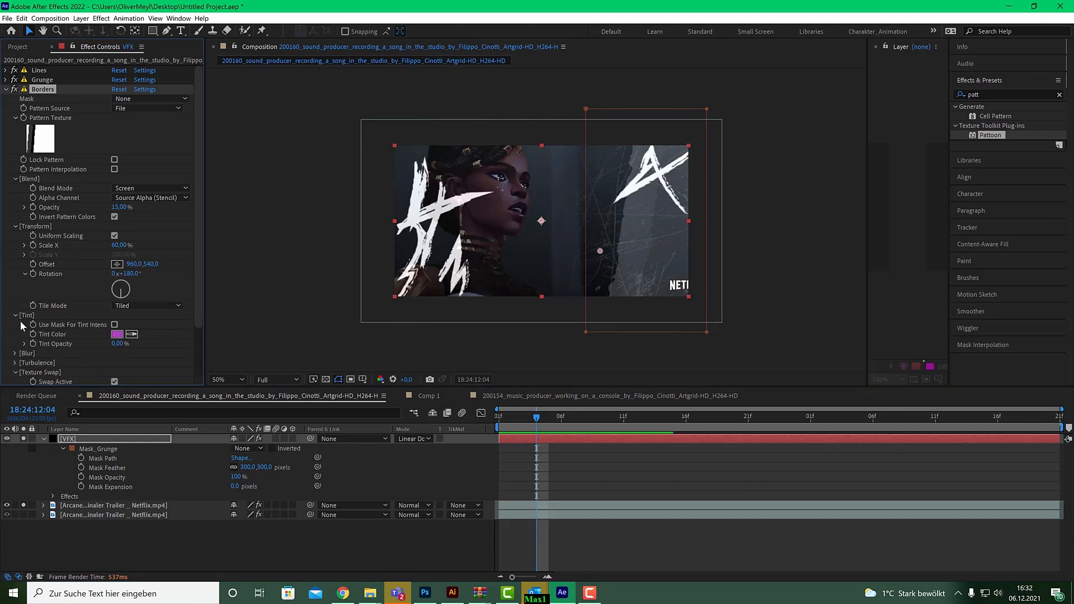
click(132, 335)
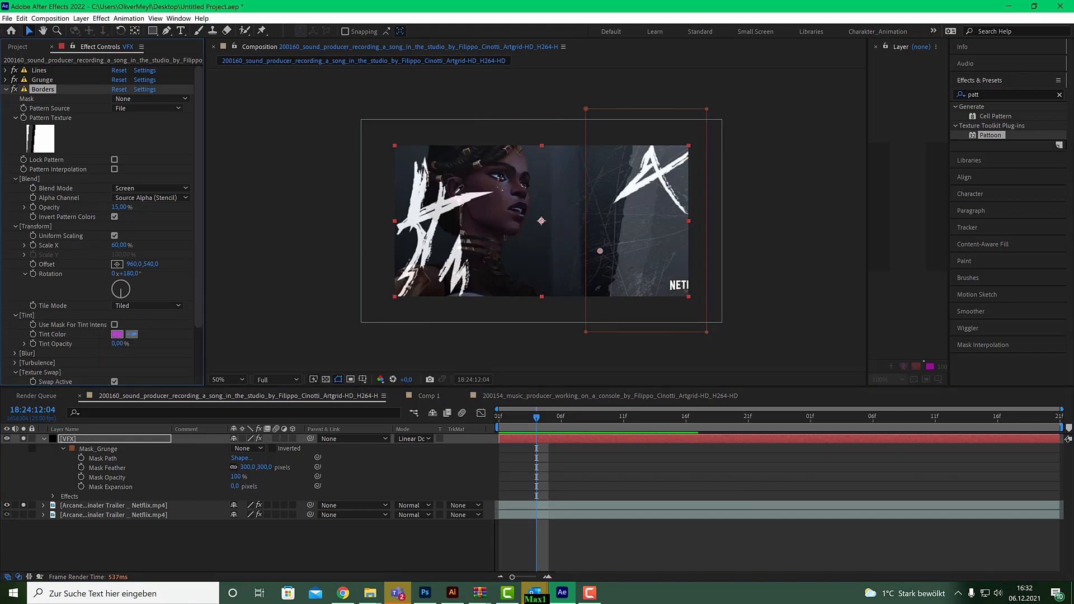
click(505, 194)
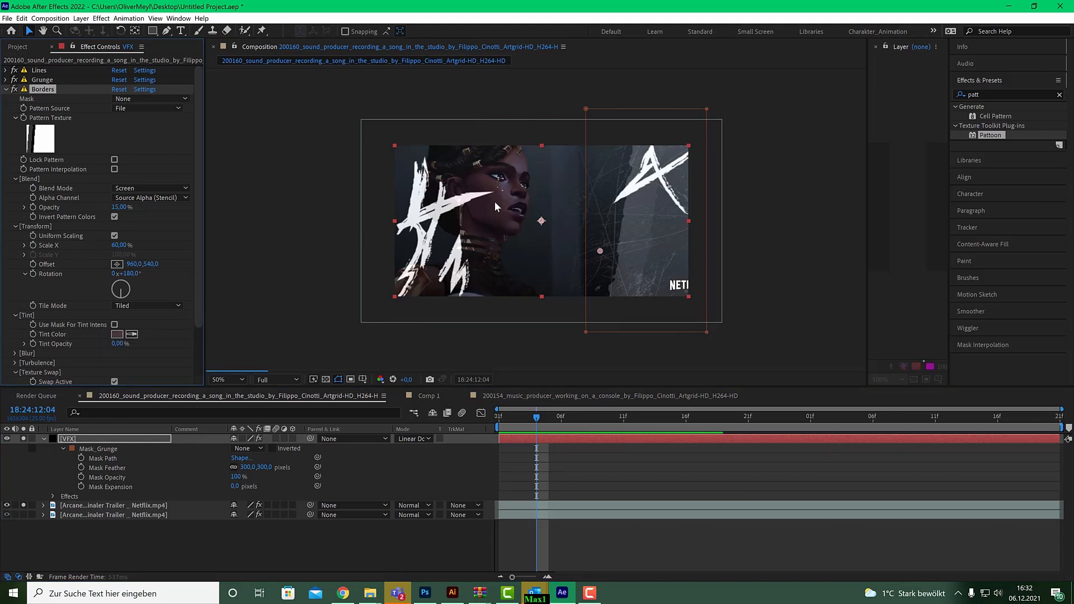
click(117, 335)
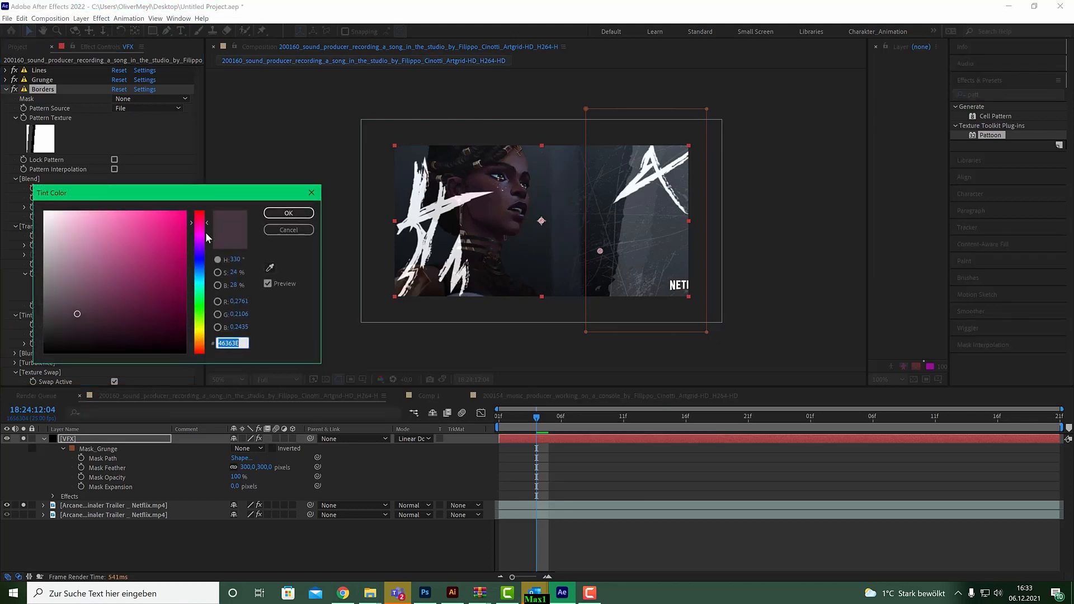
mouse_move(206, 223)
mouse_down()
mouse_move(205, 354)
mouse_move(222, 207)
mouse_move(213, 232)
mouse_up()
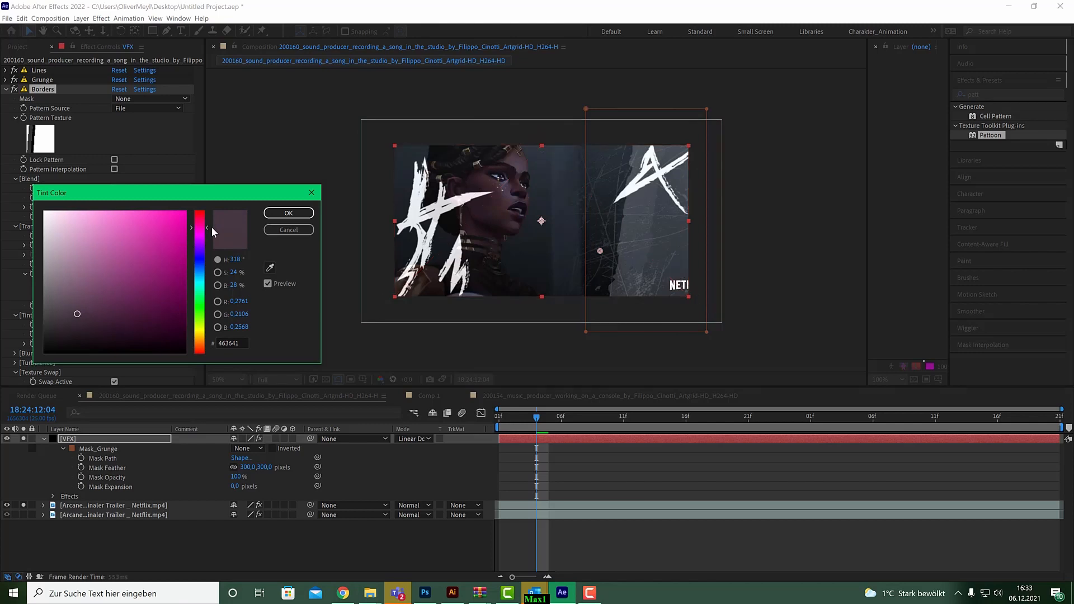
drag(85, 326, 98, 287)
click(296, 230)
scroll(481, 208, up, 2)
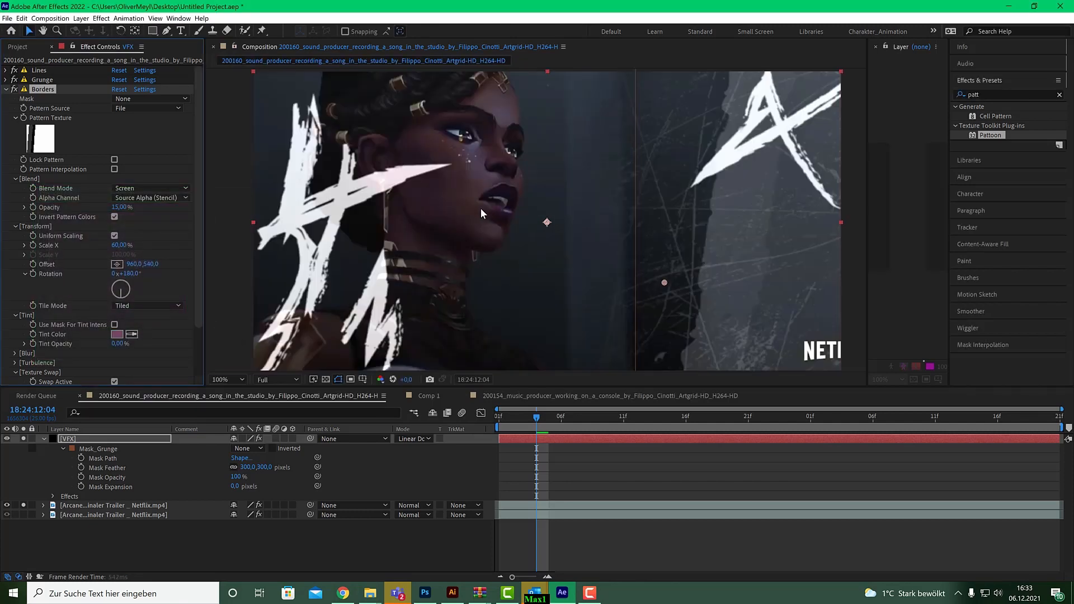
Sample the Borders effect's tint color from the character's hair and shift it to a more saturated dark pink
click(132, 333)
click(496, 90)
click(118, 335)
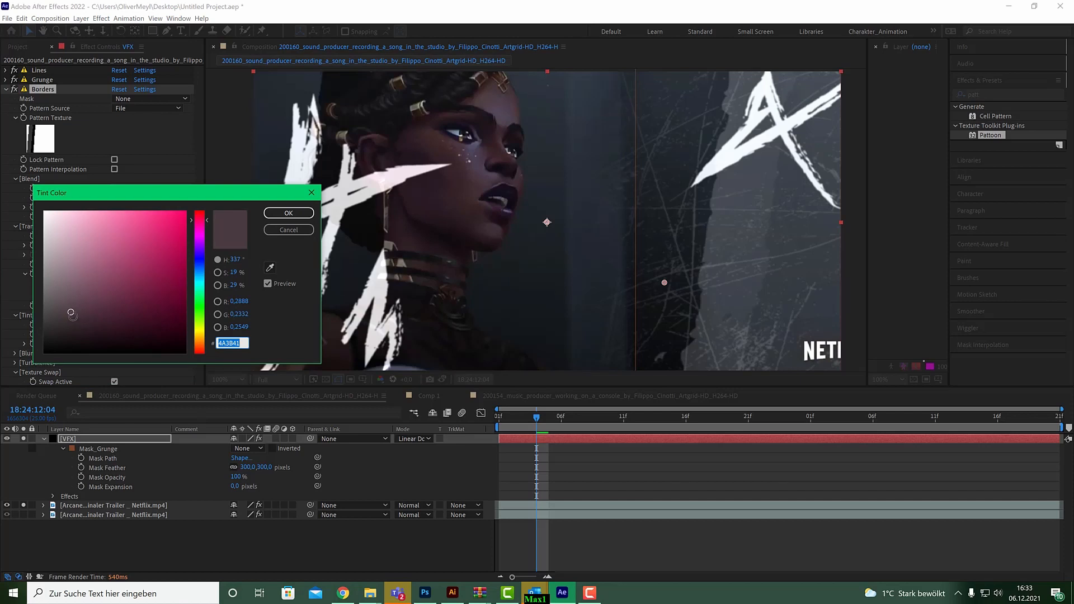
drag(70, 313, 122, 306)
click(289, 213)
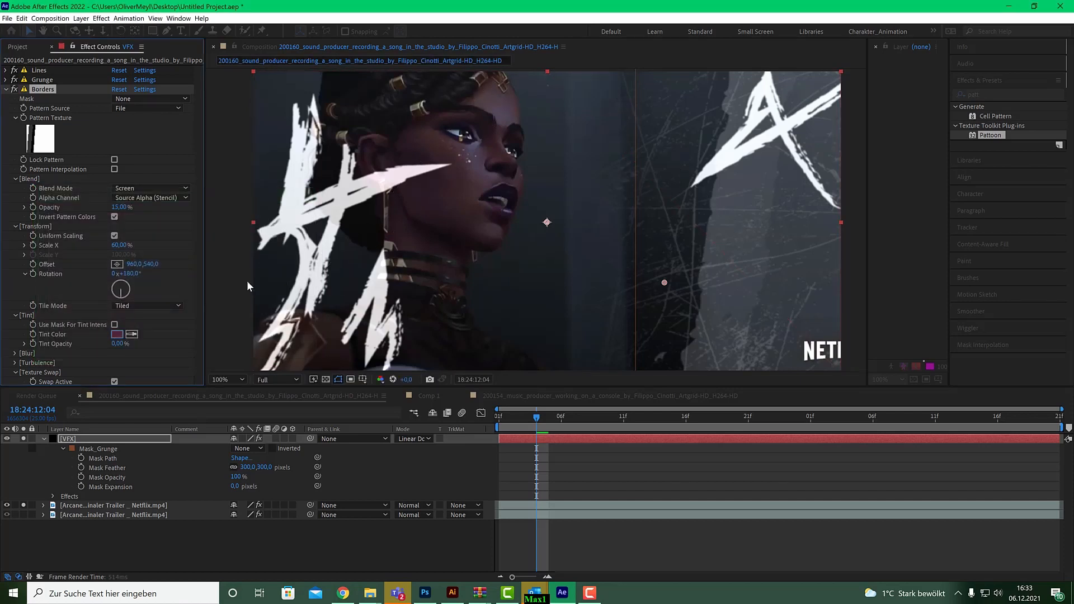
Set the Borders effect's tint opacity to 100% and its blend opacity to 36%
drag(117, 345, 301, 332)
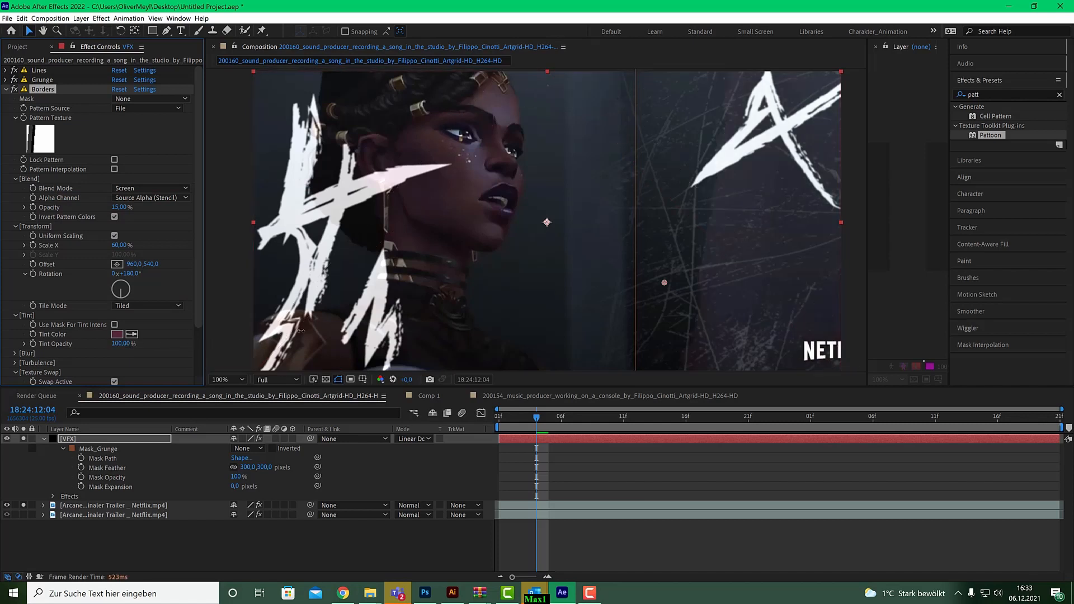
scroll(774, 240, up, 1)
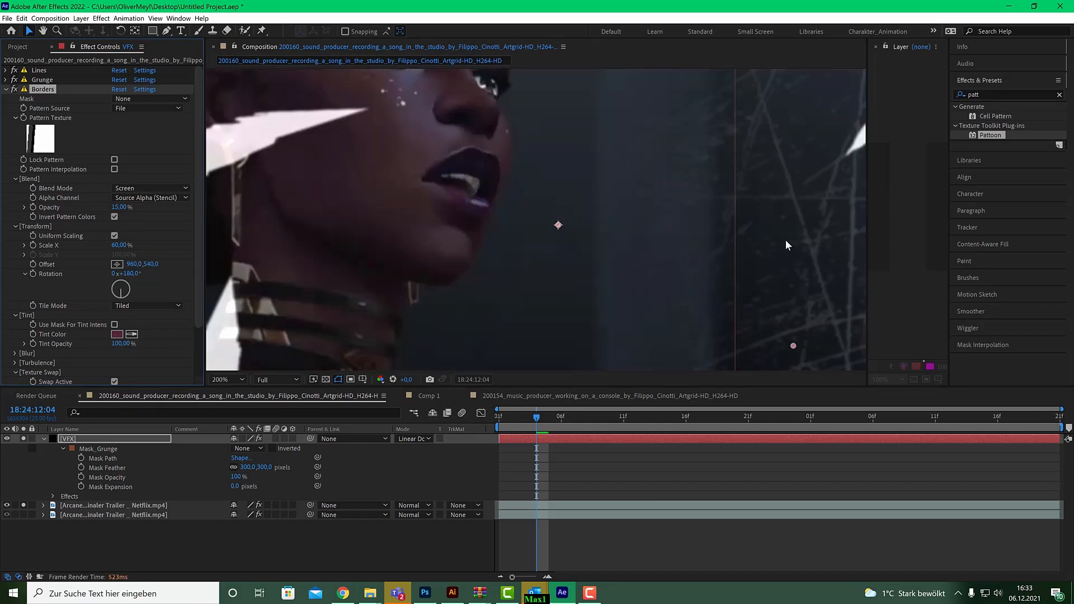
scroll(783, 240, down, 2)
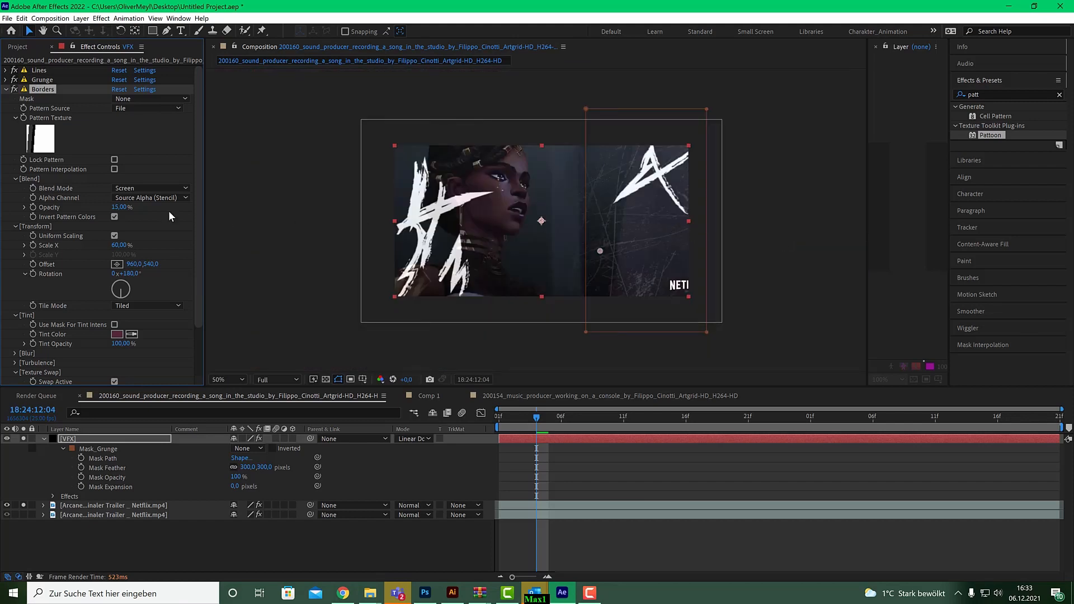
drag(123, 210, 133, 207)
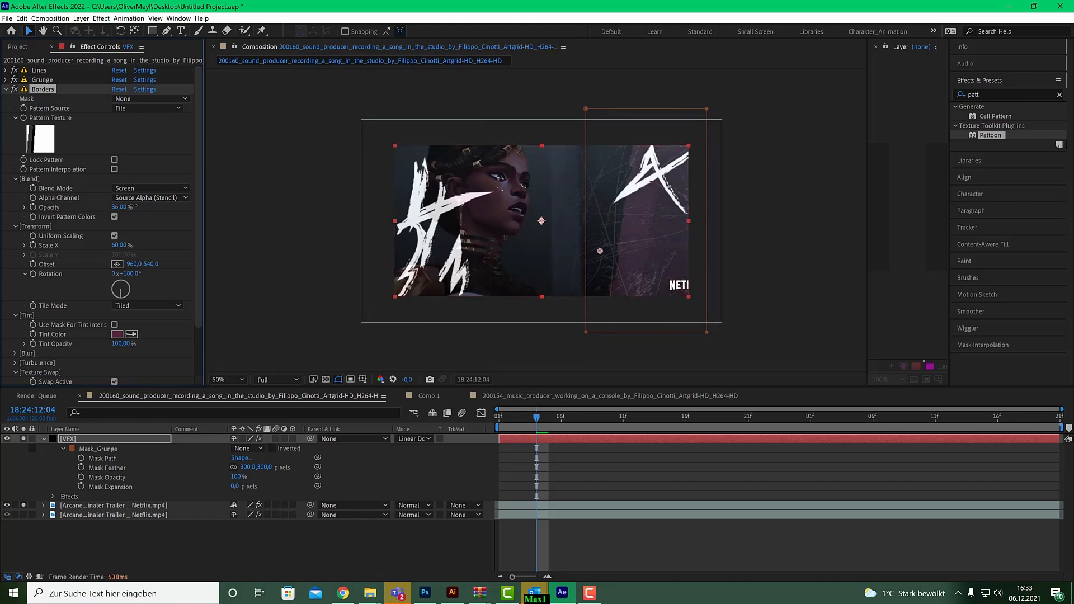
scroll(538, 243, up, 1)
scroll(538, 243, down, 1)
Scrub through the opening frames with the layer controls hidden to check how the tinted border animates
drag(540, 420, 508, 423)
scroll(66, 316, down, 2)
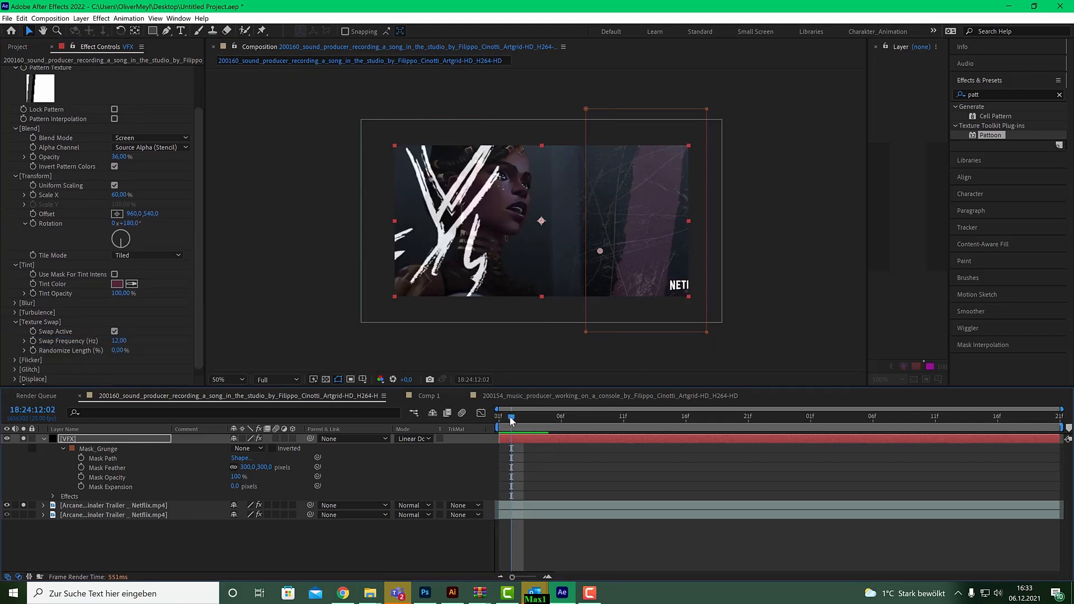
key(ctrl+shift+h)
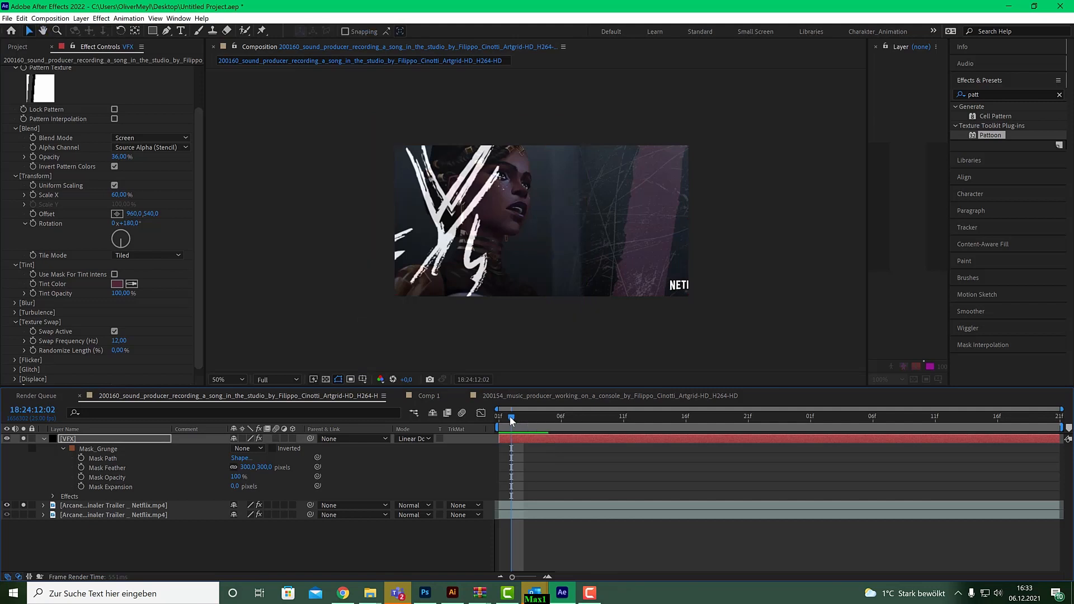
drag(515, 418, 548, 432)
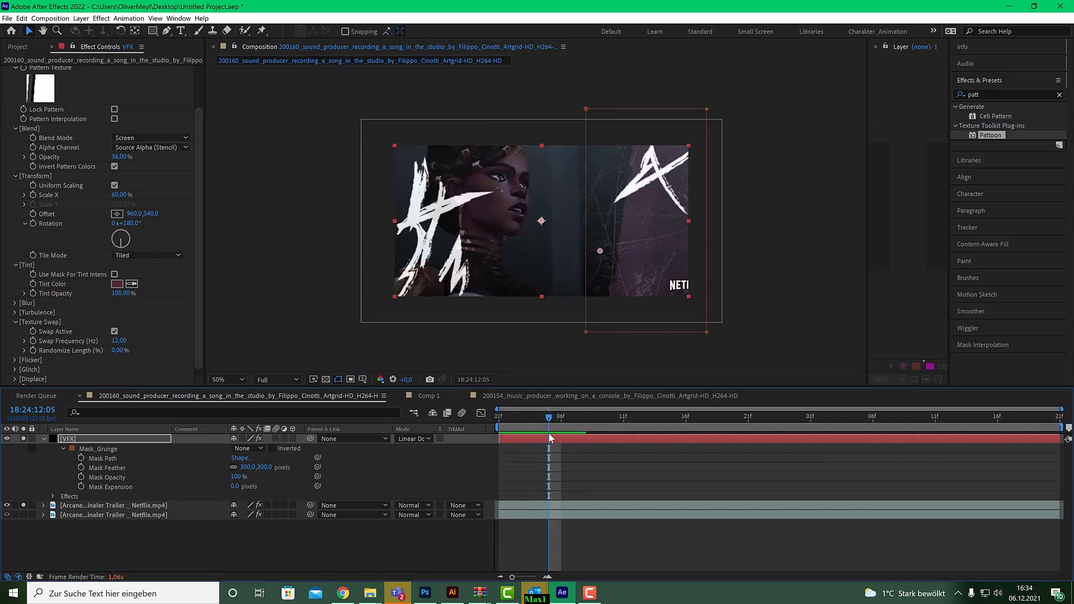
Solo only the lowest trailer layer to examine its original border details over several frames, and clear all the layer solos
click(23, 514)
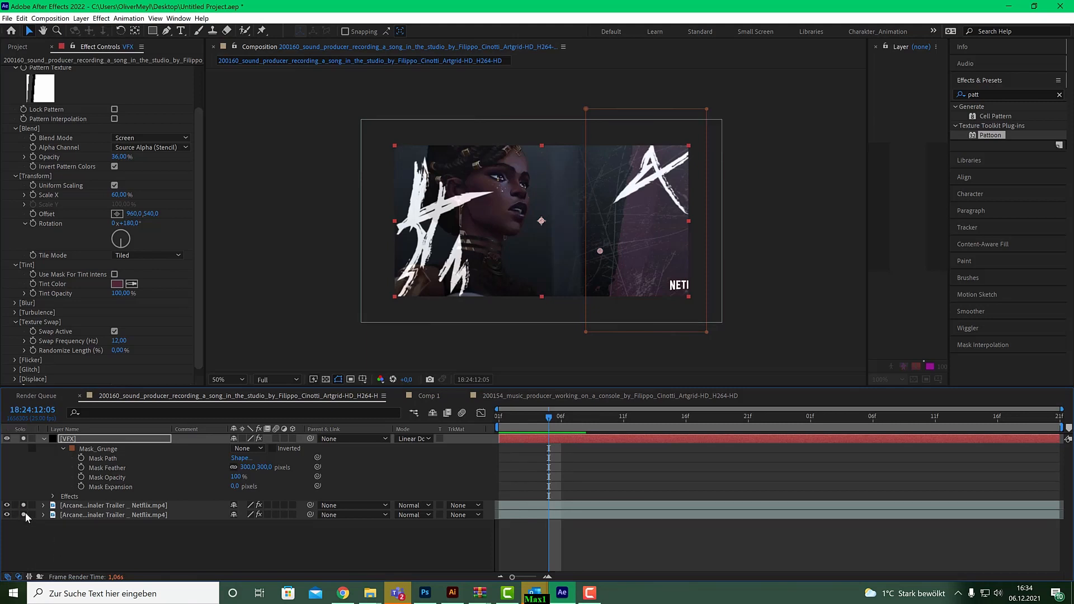
click(25, 438)
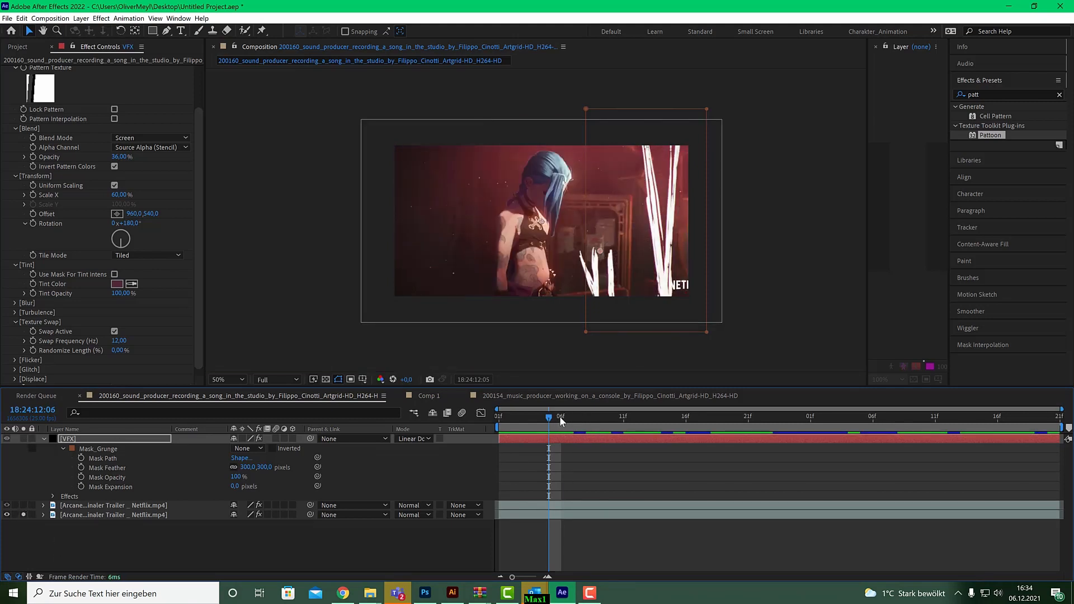
drag(559, 417, 598, 417)
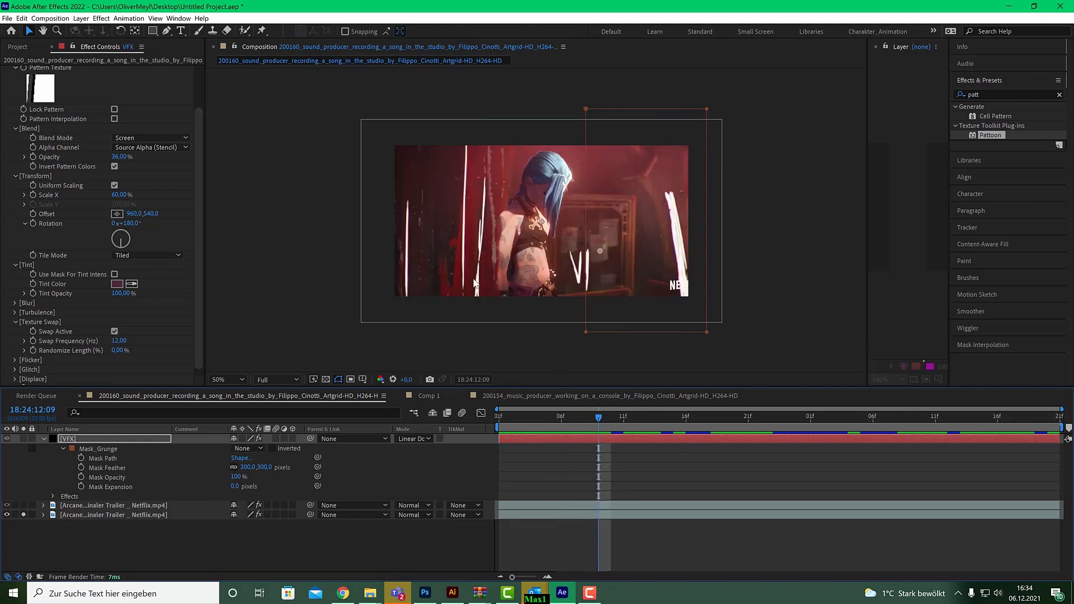
scroll(404, 223, up, 1)
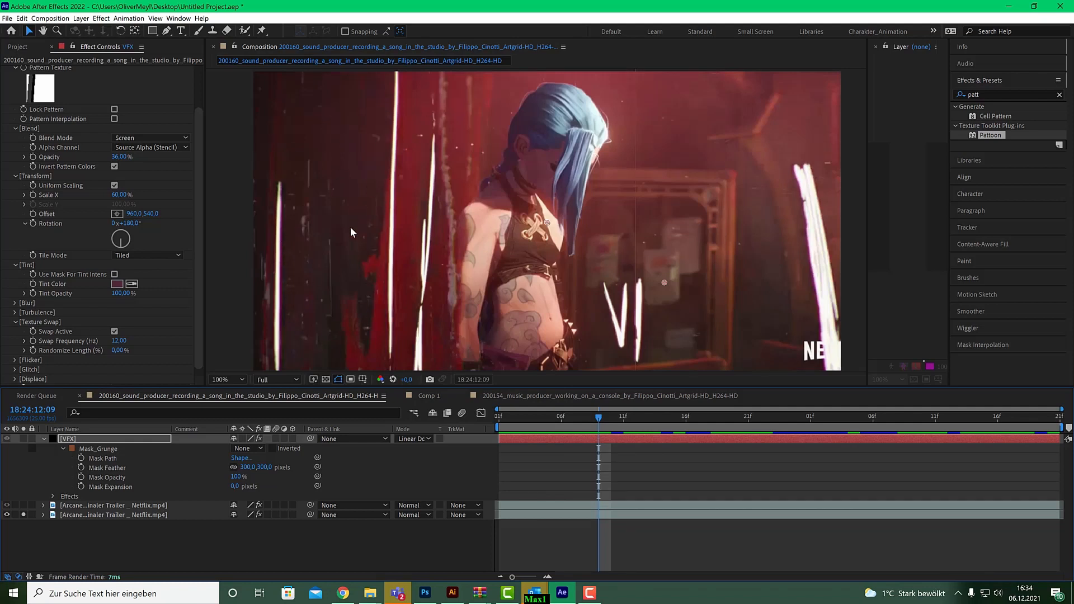
scroll(331, 272, down, 1)
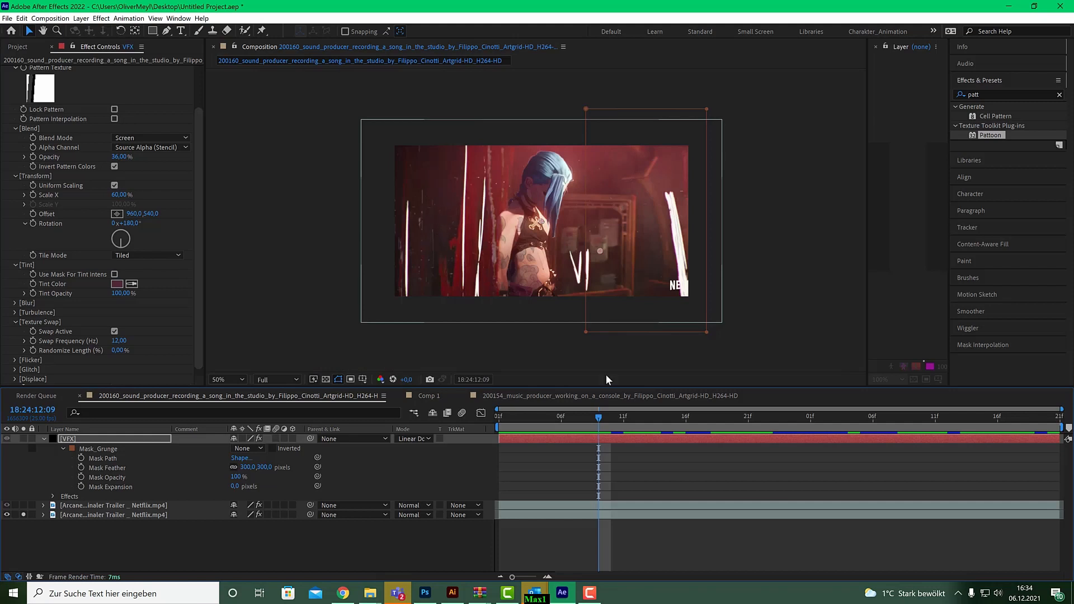
key(Page_Up)
key(Page_Up)
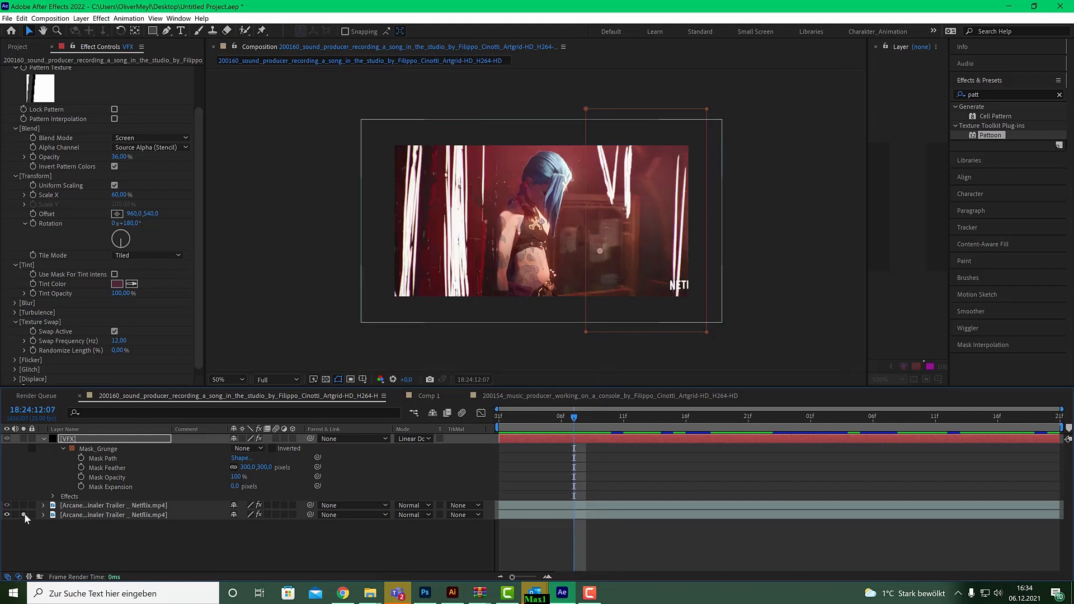
click(23, 439)
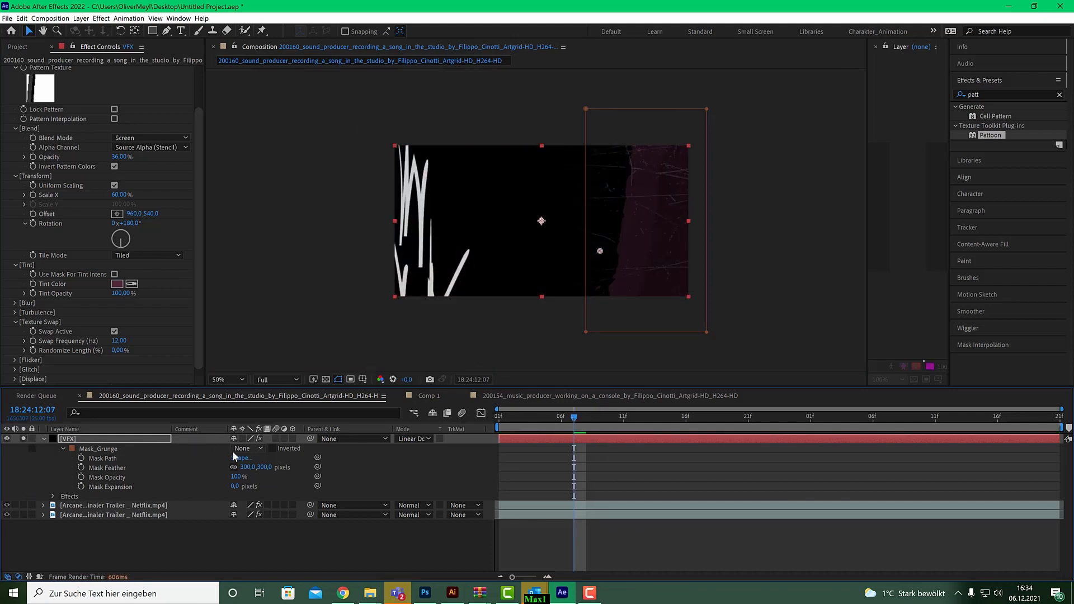
click(24, 438)
Duplicate the Borders effect on the VFX layer and rename the copy as Details_Border
scroll(19, 96, up, 2)
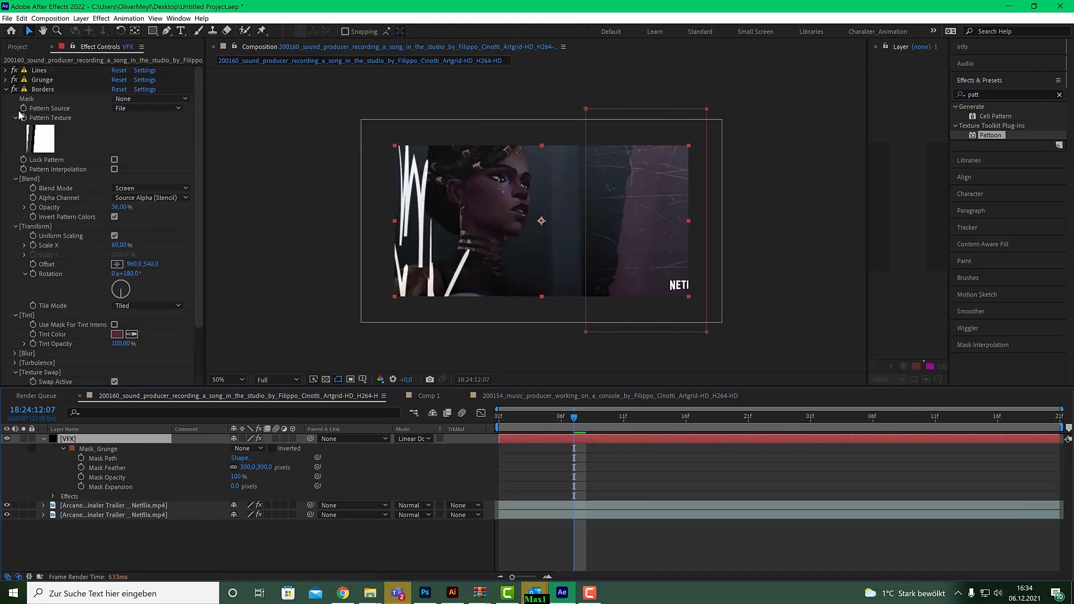
click(5, 89)
click(50, 90)
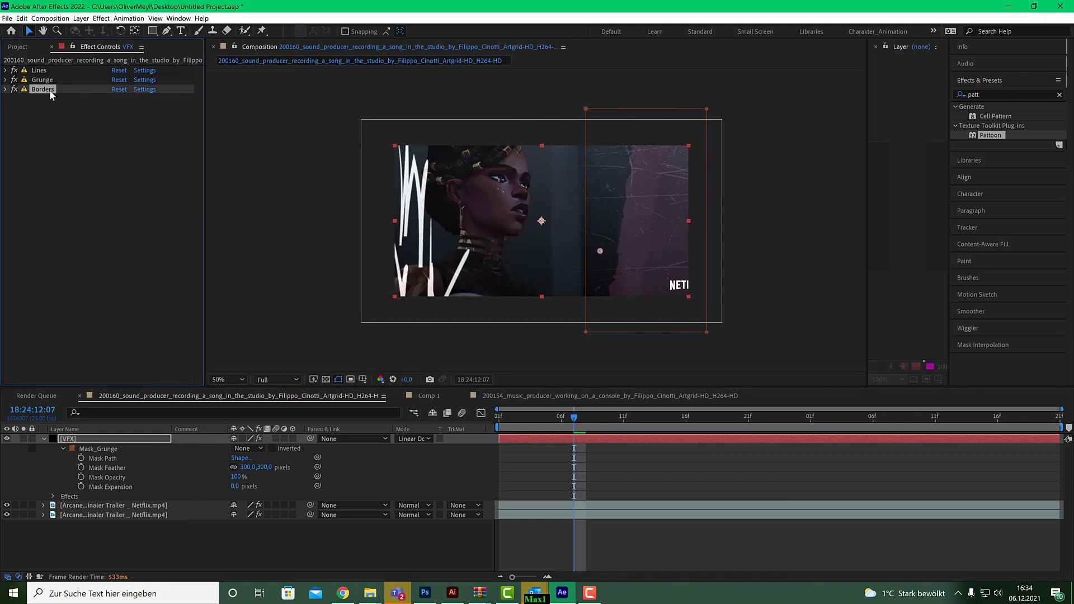
key(ctrl+d)
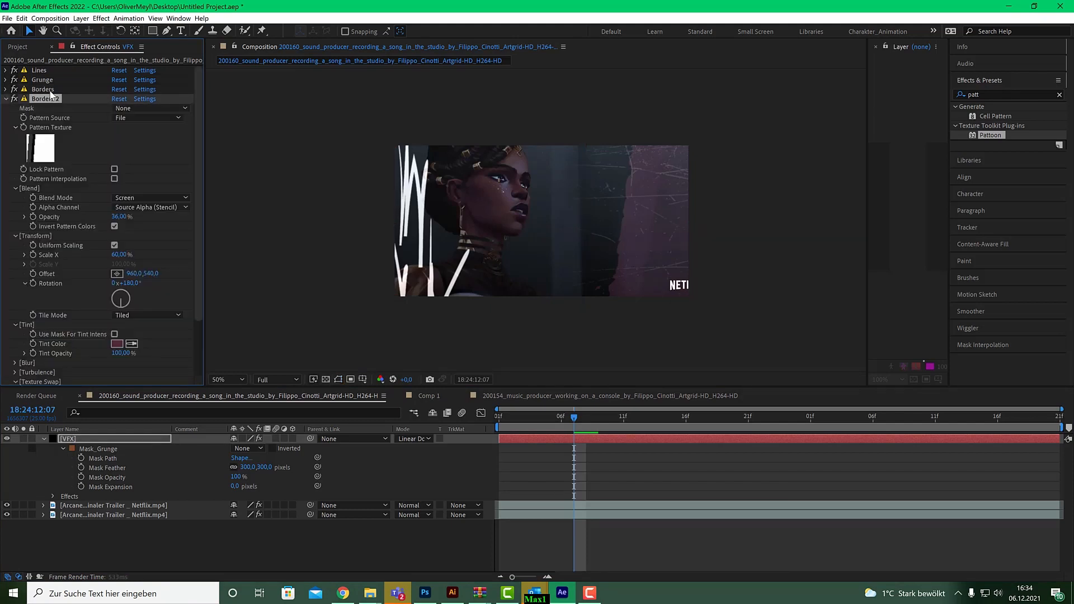
right_click(48, 98)
click(57, 105)
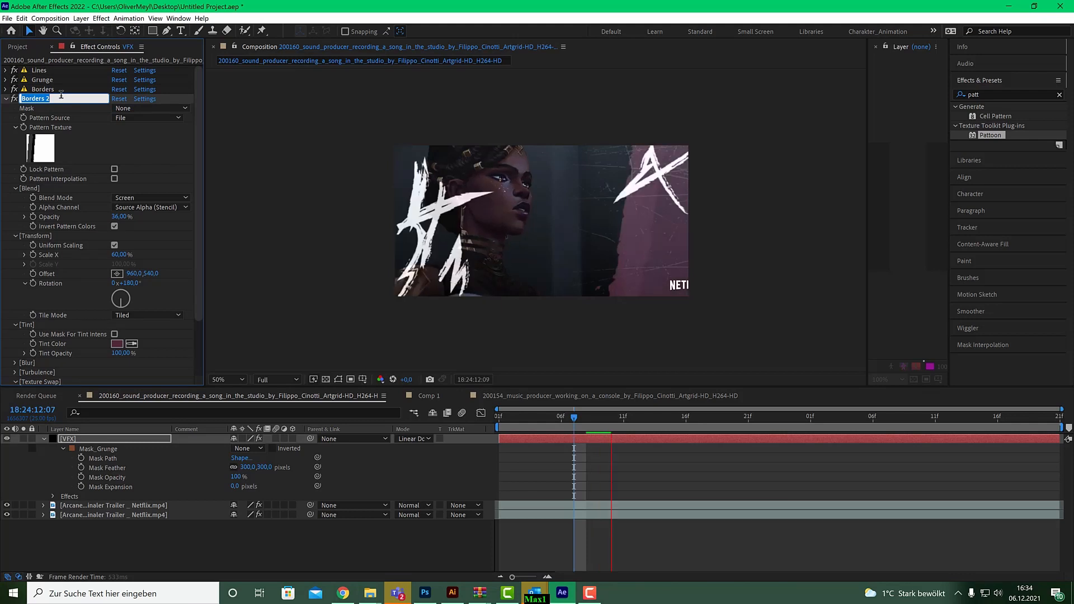
text(D)
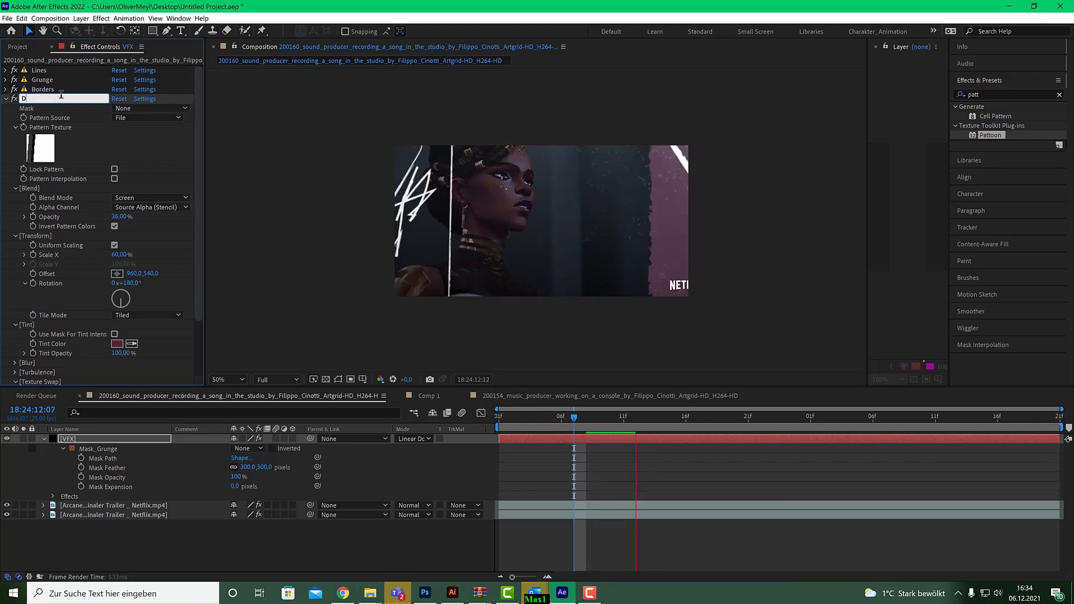
text(etails)
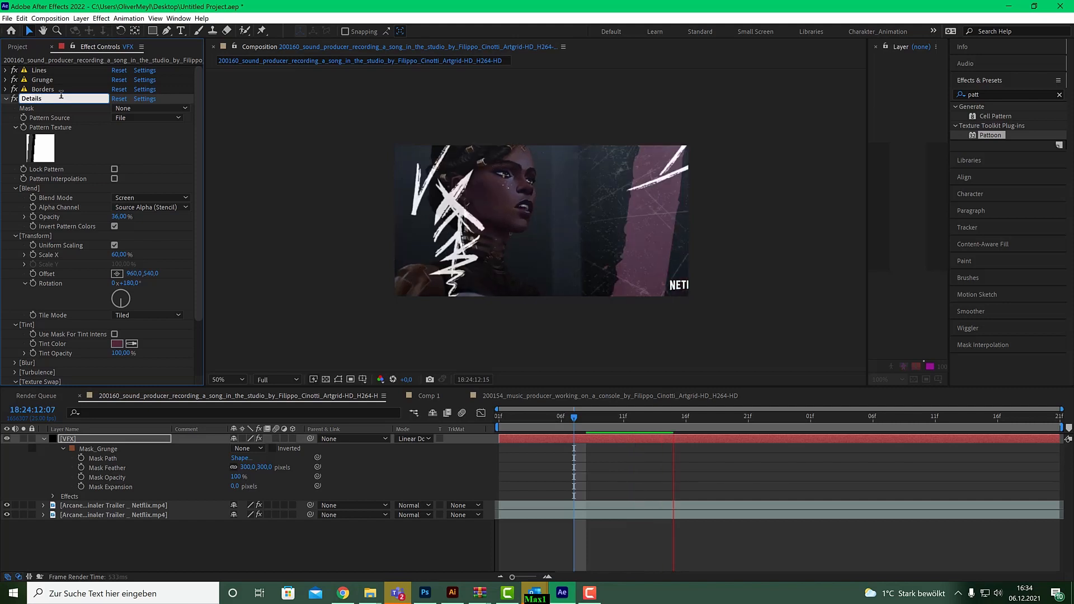
text(_Border)
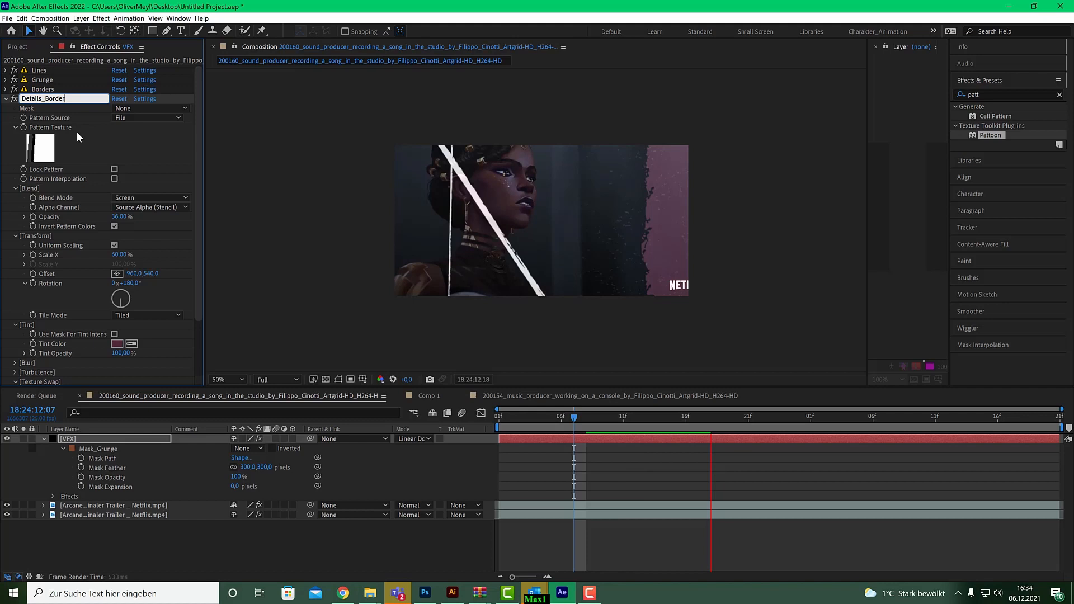
key(Return)
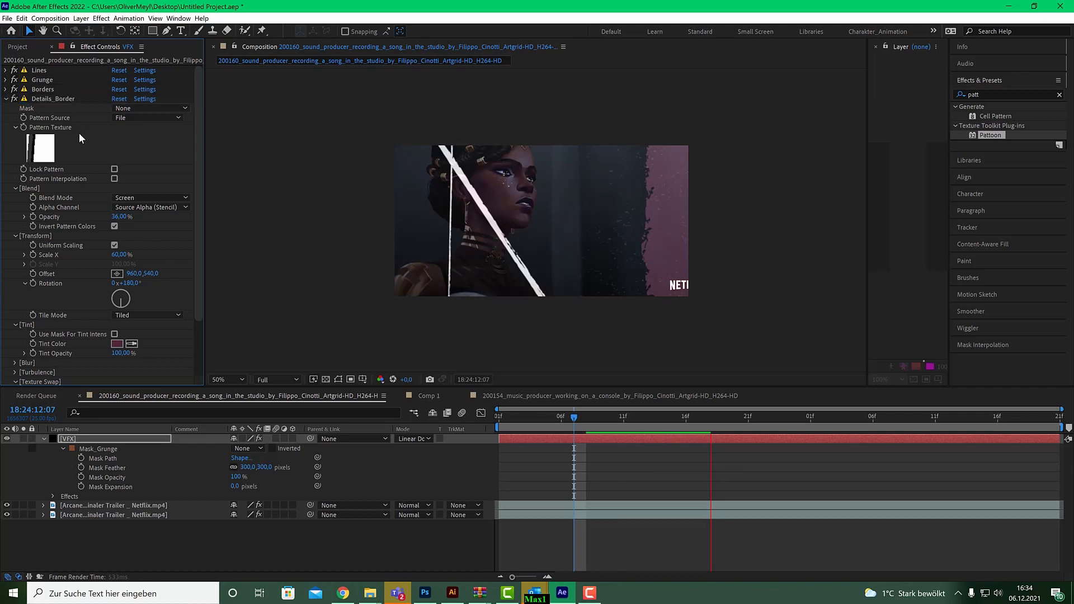
Replace the Details_Border pattern texture with a rough vertical strip from the [Pattoon] Blocks folder and check it at frame 18:24:12:03
click(50, 150)
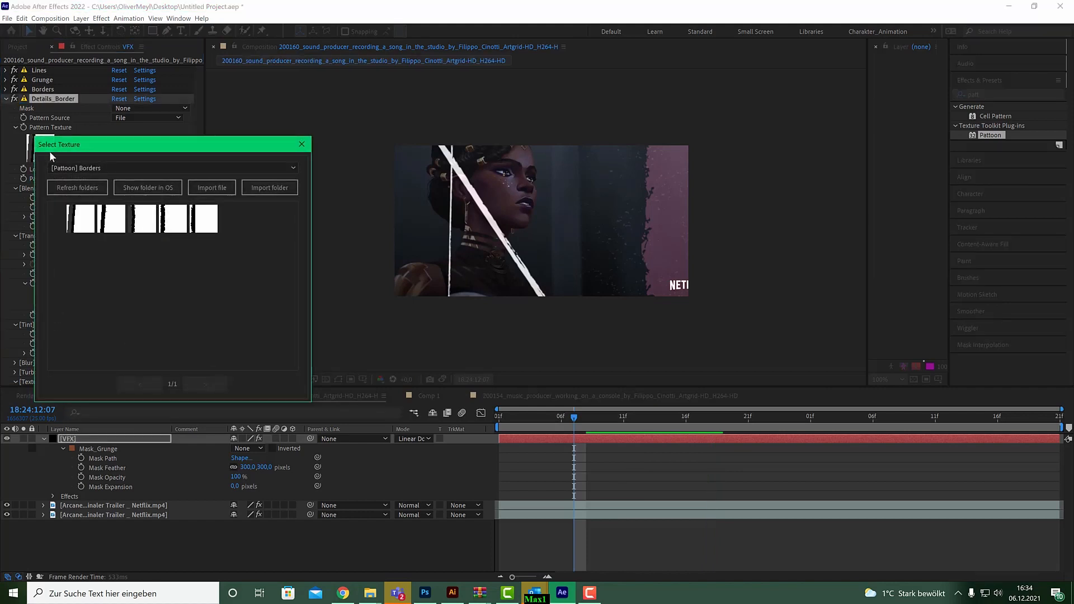
click(144, 167)
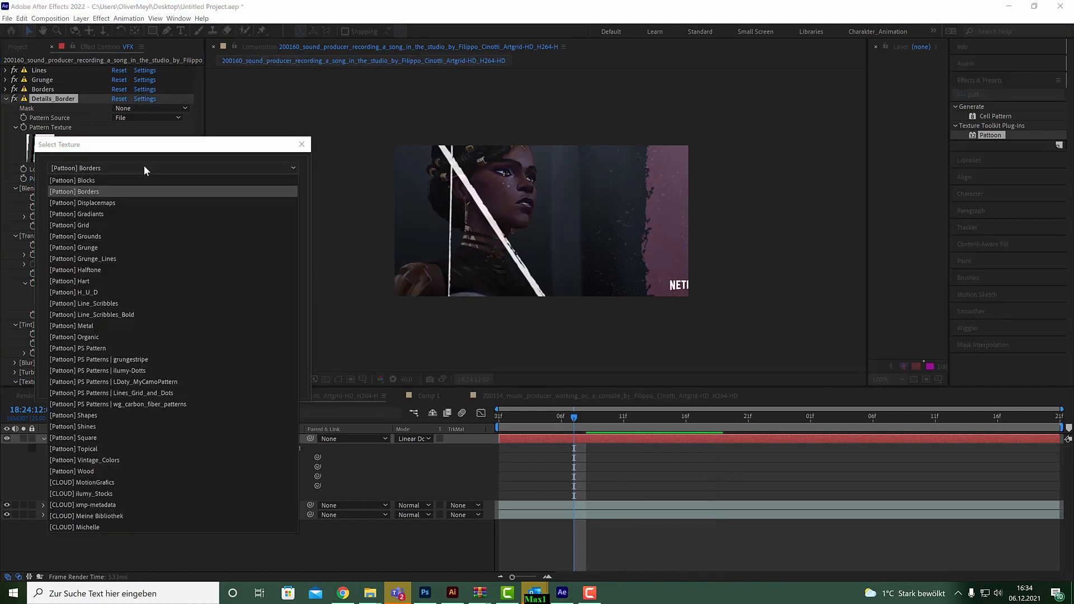
click(110, 180)
click(143, 218)
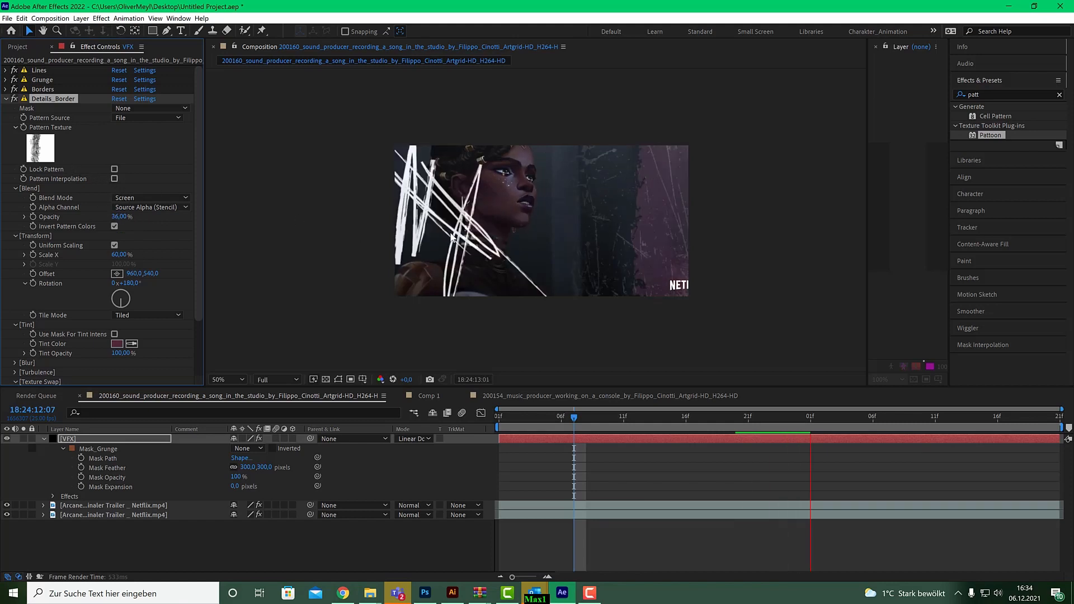
click(516, 420)
click(520, 421)
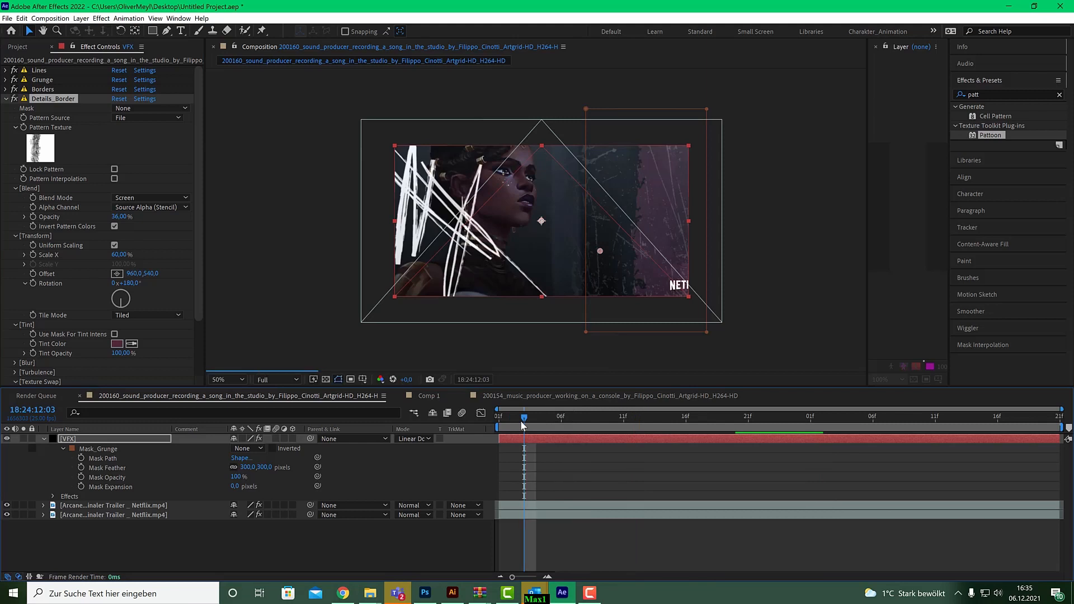
Try the Details_Border effect at 100% opacity and check the tinted strip from 18:24:12:03 to 18:24:12:06
key(slash)
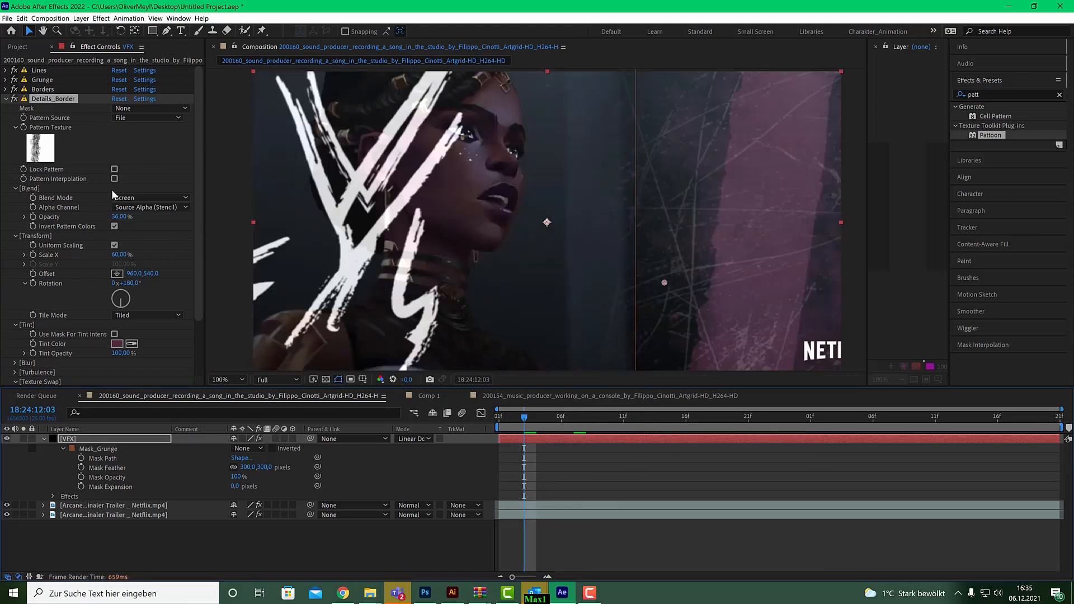
drag(119, 216, 183, 216)
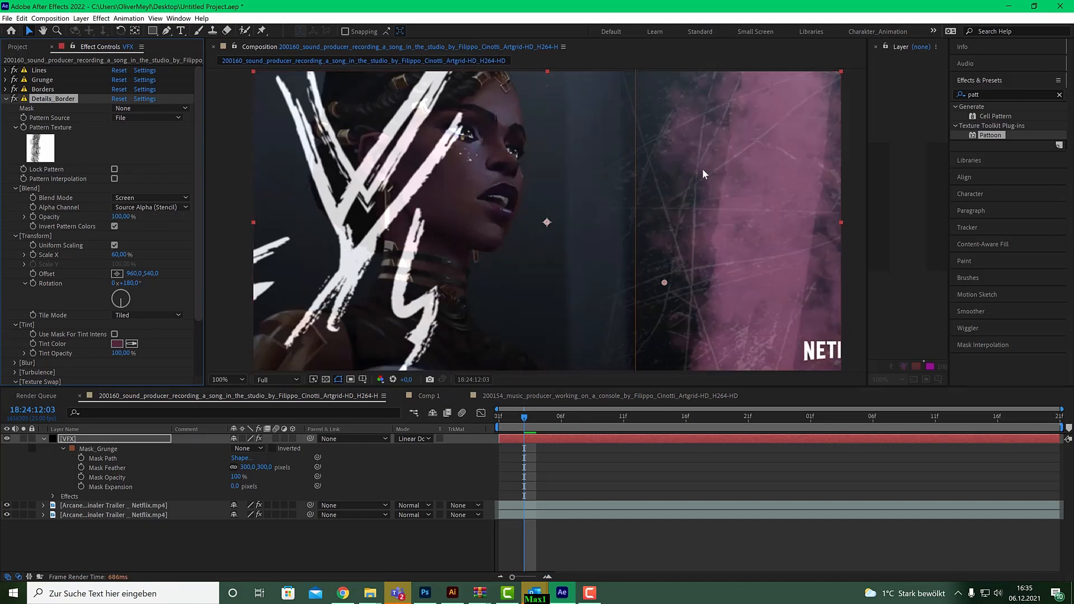
key(comma)
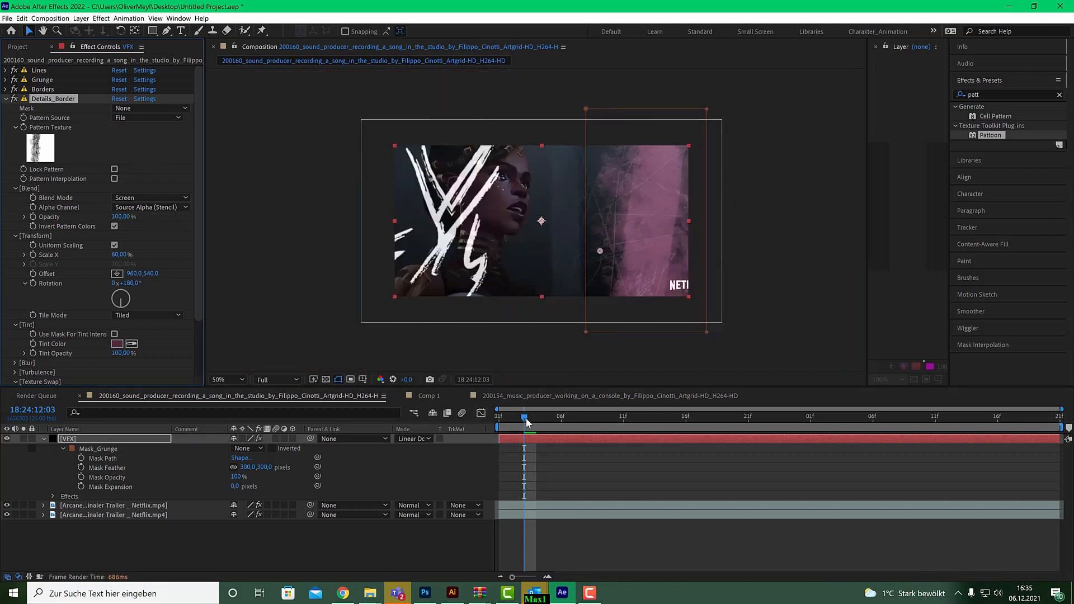
drag(525, 418, 560, 418)
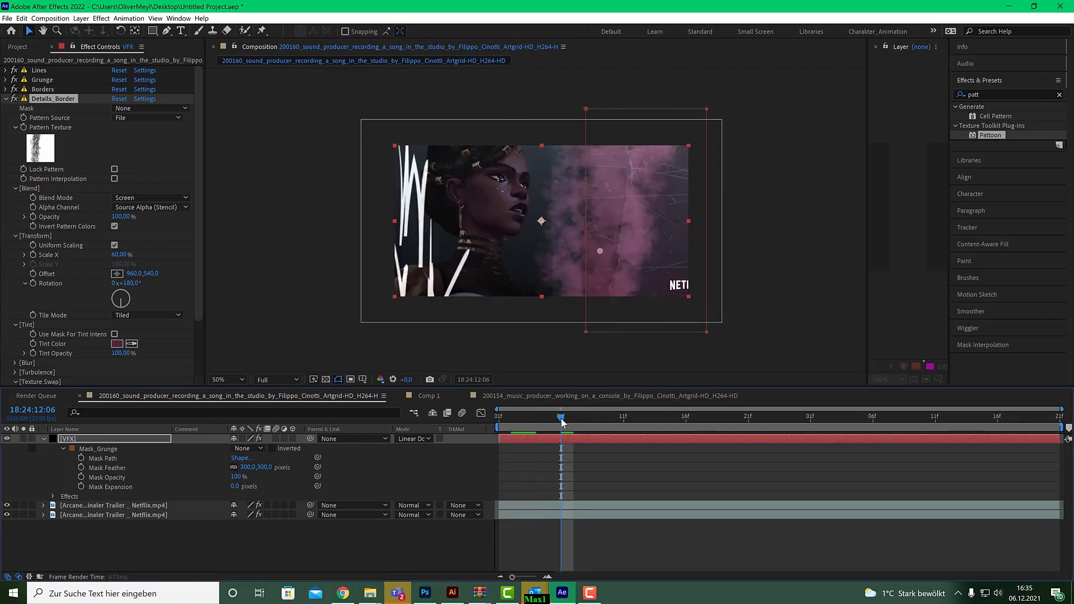
mouse_move(561, 418)
mouse_down()
mouse_move(549, 418)
mouse_move(561, 419)
mouse_up()
Set the Details_Border opacity to 30% and check the softened border back toward the first frame
drag(124, 222, 100, 222)
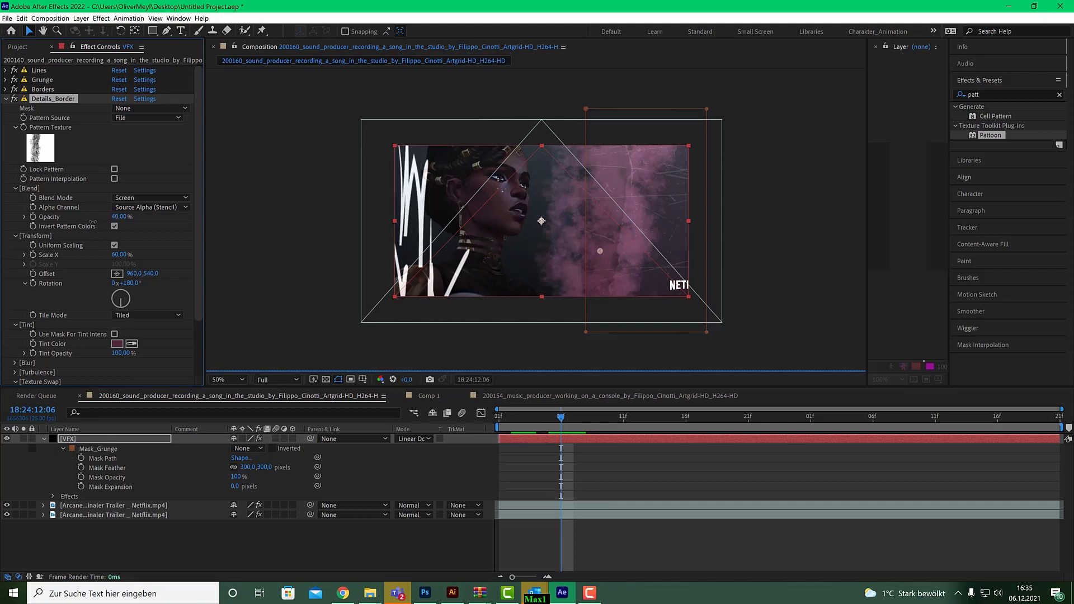
click(122, 217)
text(30)
key(Return)
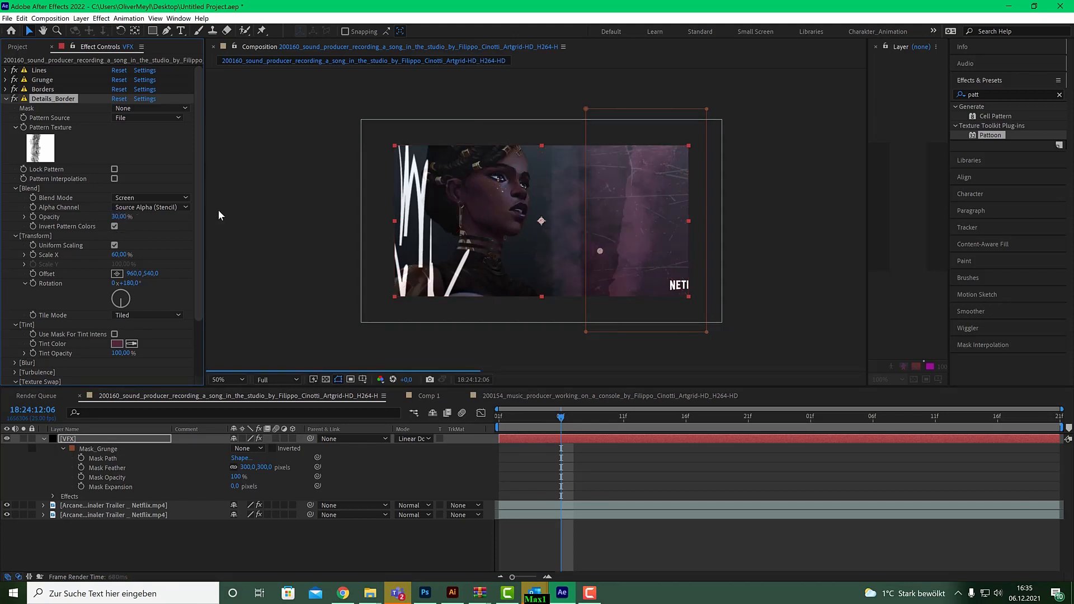
mouse_move(560, 421)
mouse_down()
mouse_move(501, 426)
mouse_move(575, 425)
mouse_move(502, 423)
mouse_up()
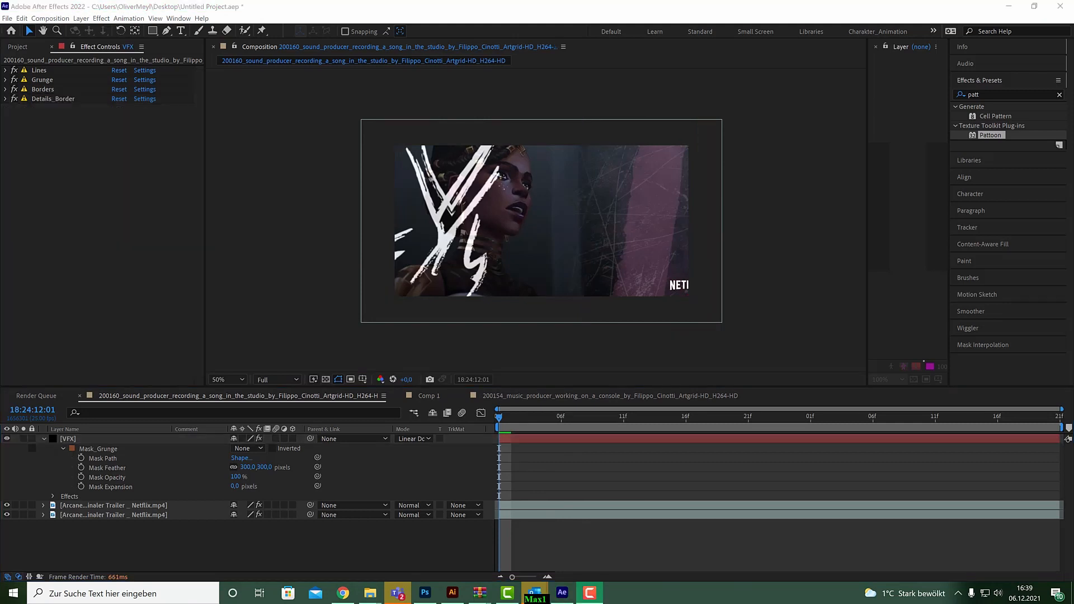
Solo the lowest trailer layer to examine its original lighting from 18:24:12:01 to 18:24:12:06, and clear the solo
click(21, 520)
click(23, 515)
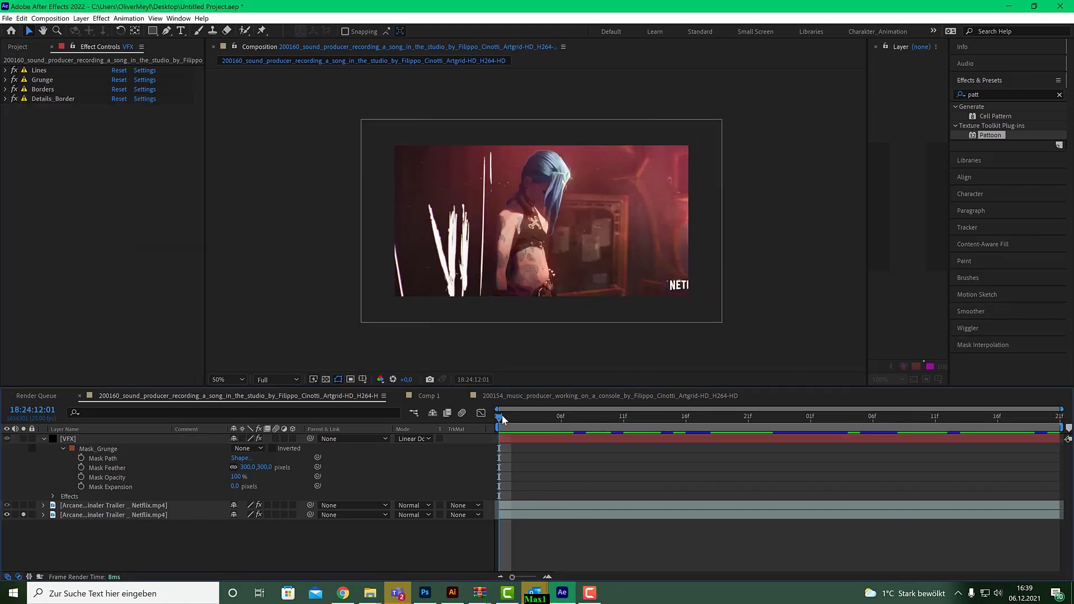
drag(501, 415, 559, 419)
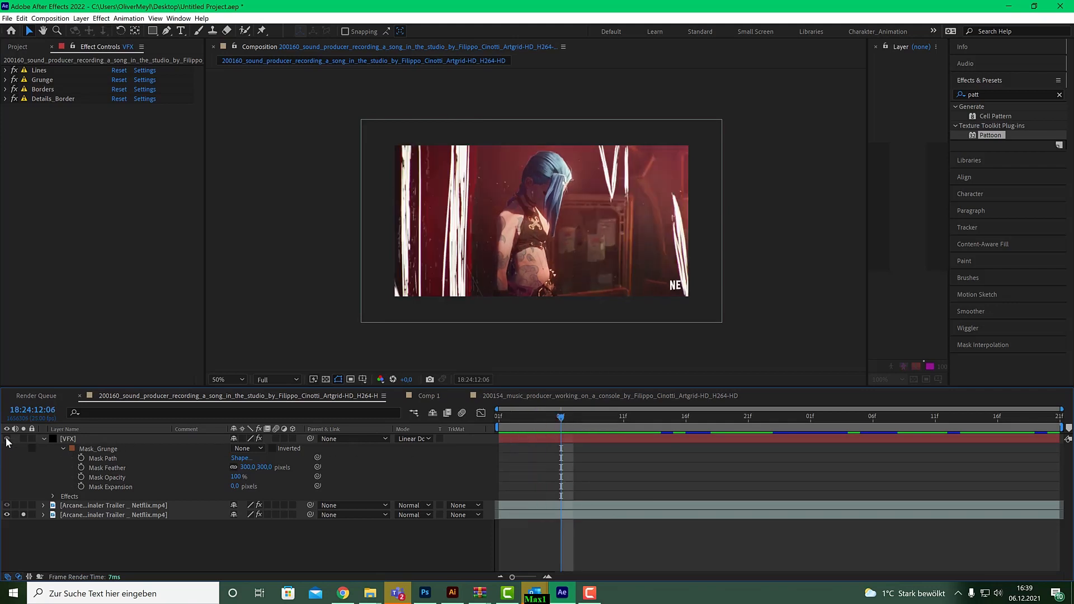
click(23, 514)
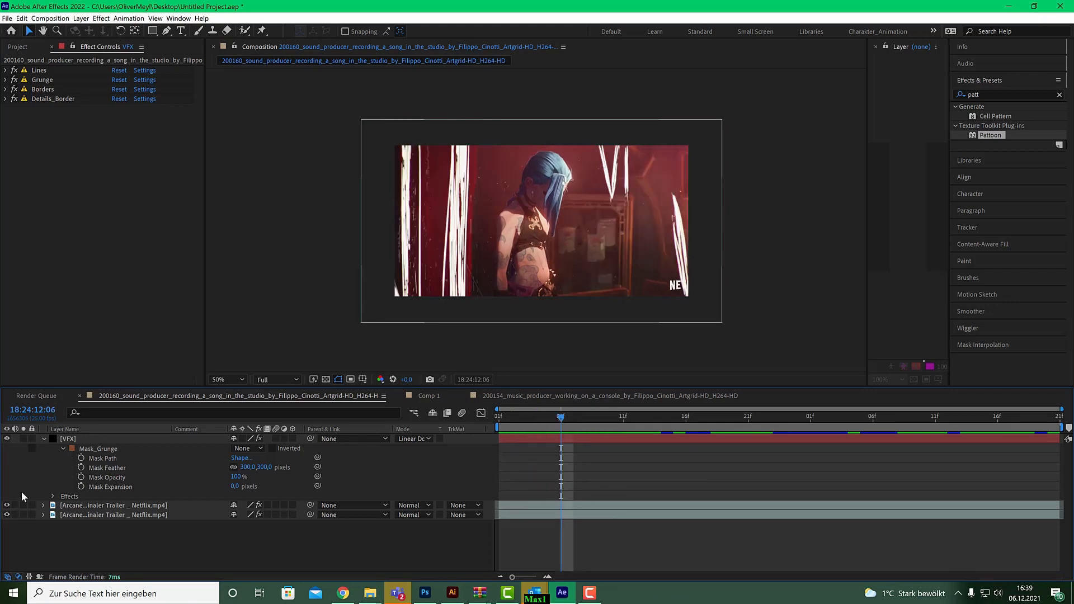
Create a black 1920 × 1080 px solid named Shine directly above the VFX layer
click(76, 440)
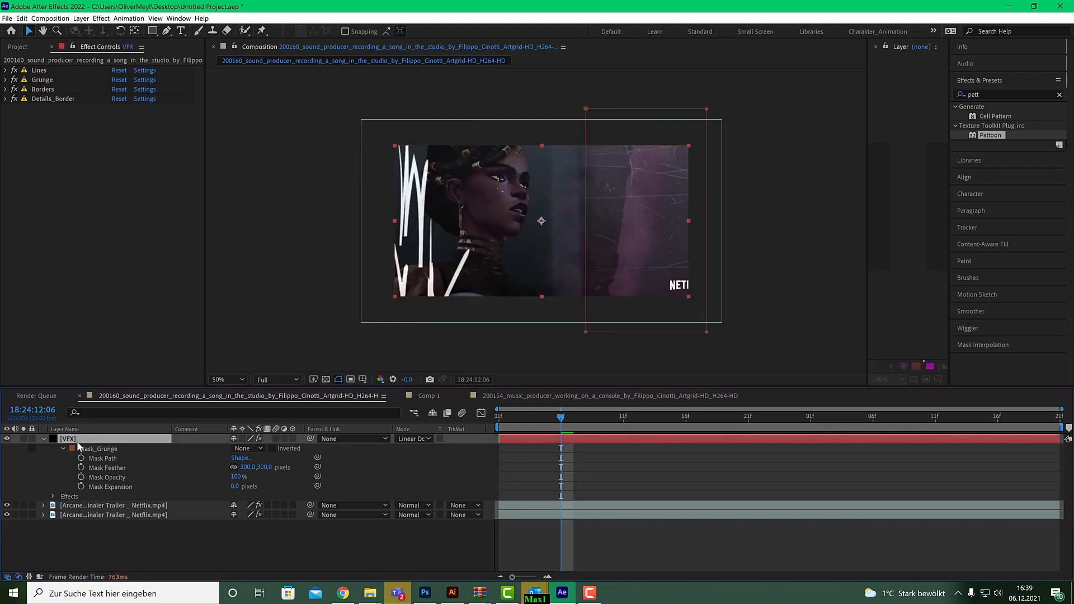
click(81, 19)
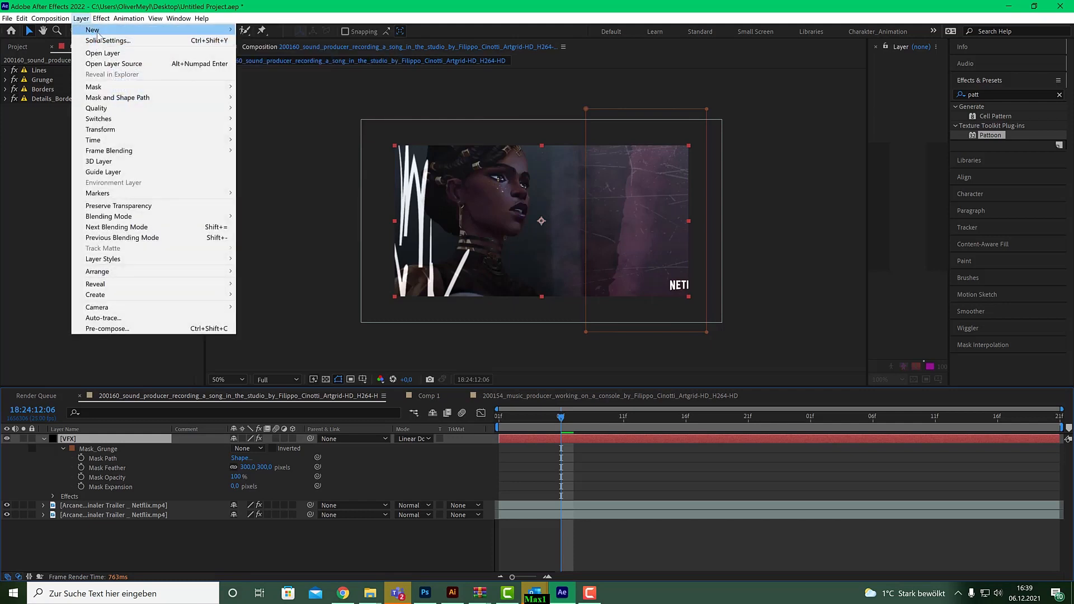
mouse_move(98, 34)
click(303, 38)
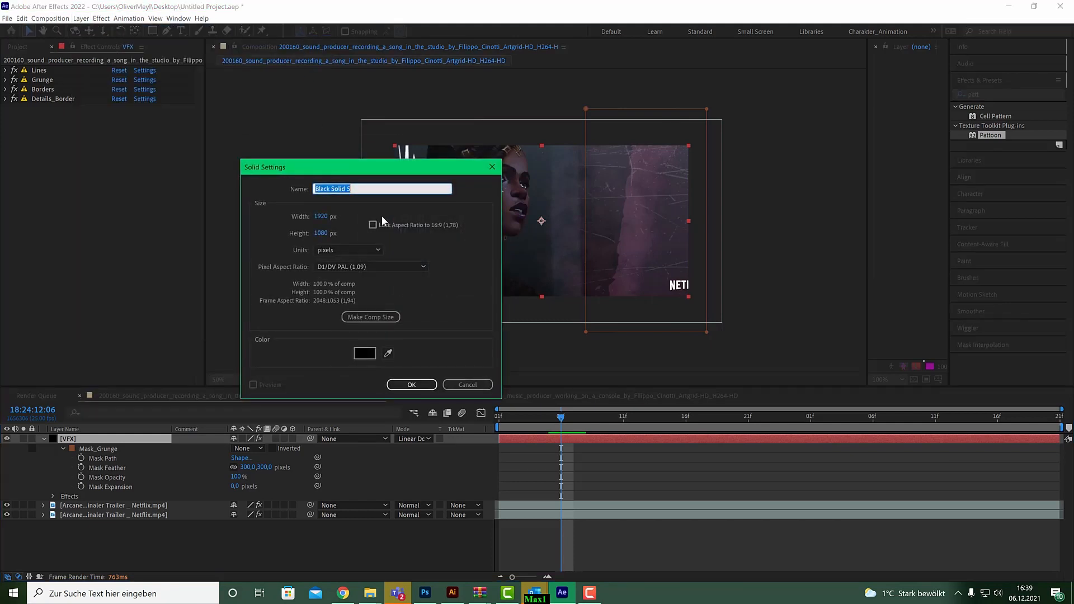
text(Shine)
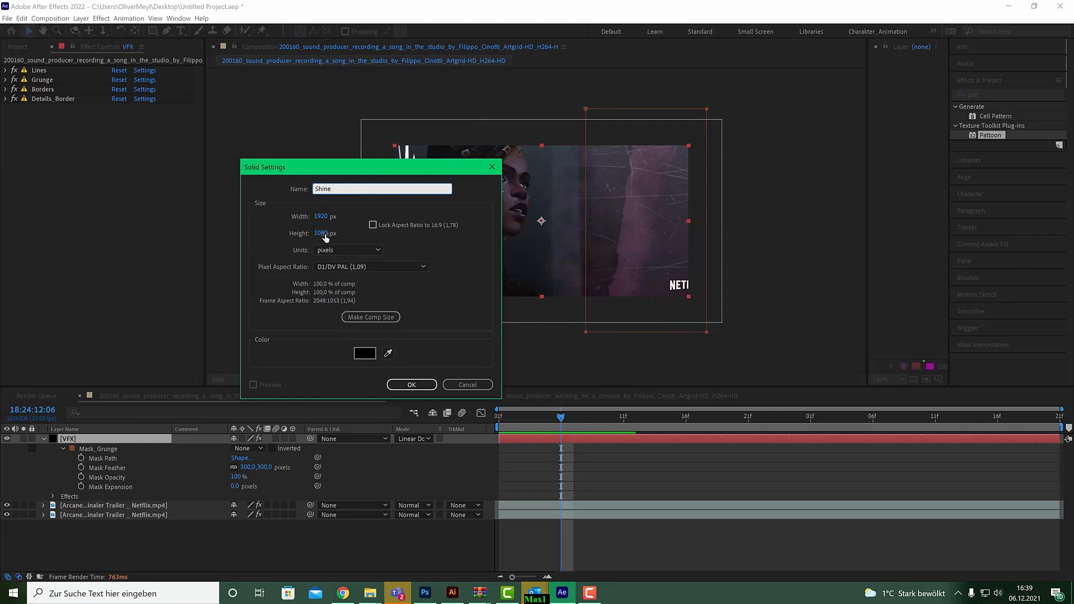
click(421, 385)
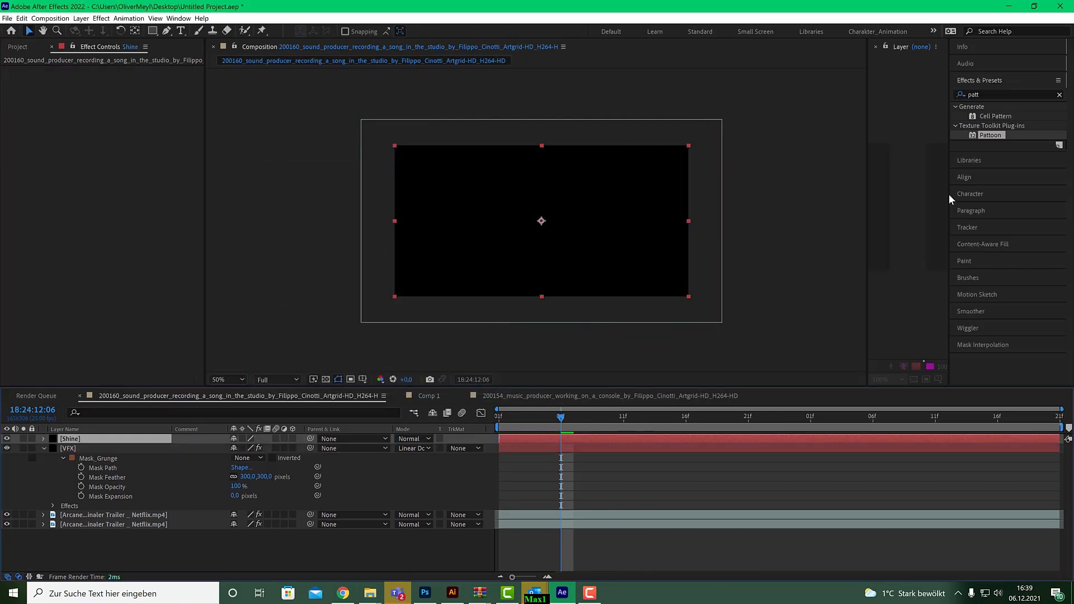
Apply Pattoon to the Shine solid and choose the grey light-ray texture from the [Pattoon] Gradiants folder
double_click(999, 135)
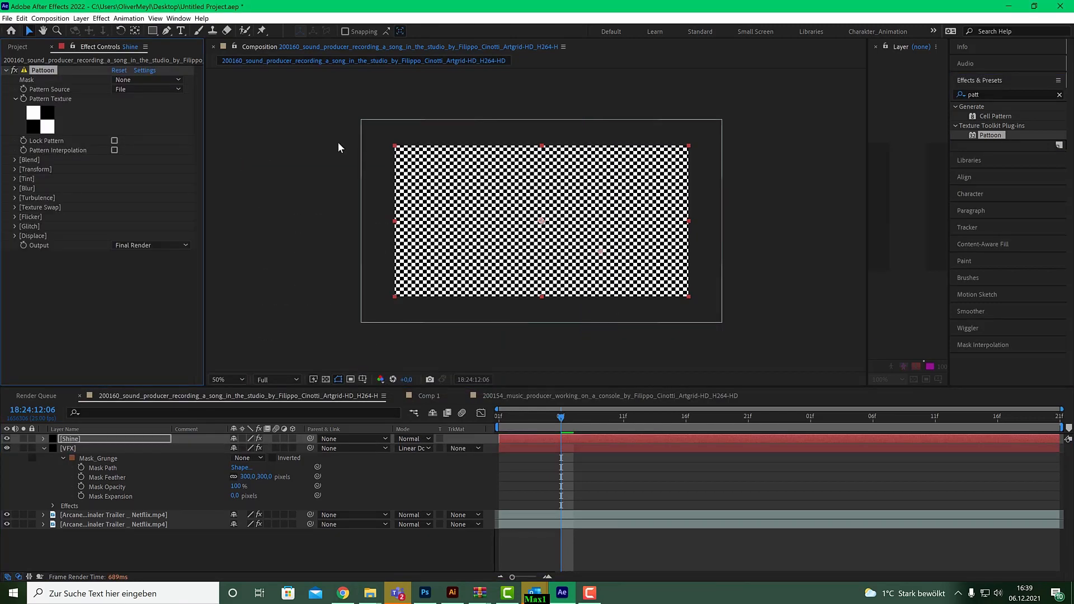
click(48, 120)
click(130, 129)
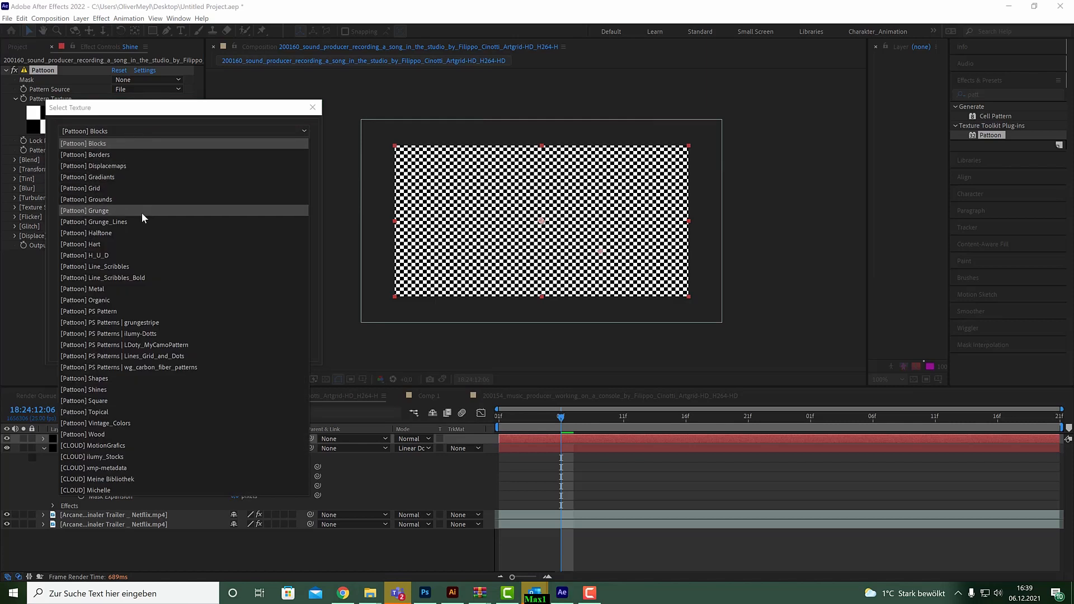
click(136, 177)
click(265, 218)
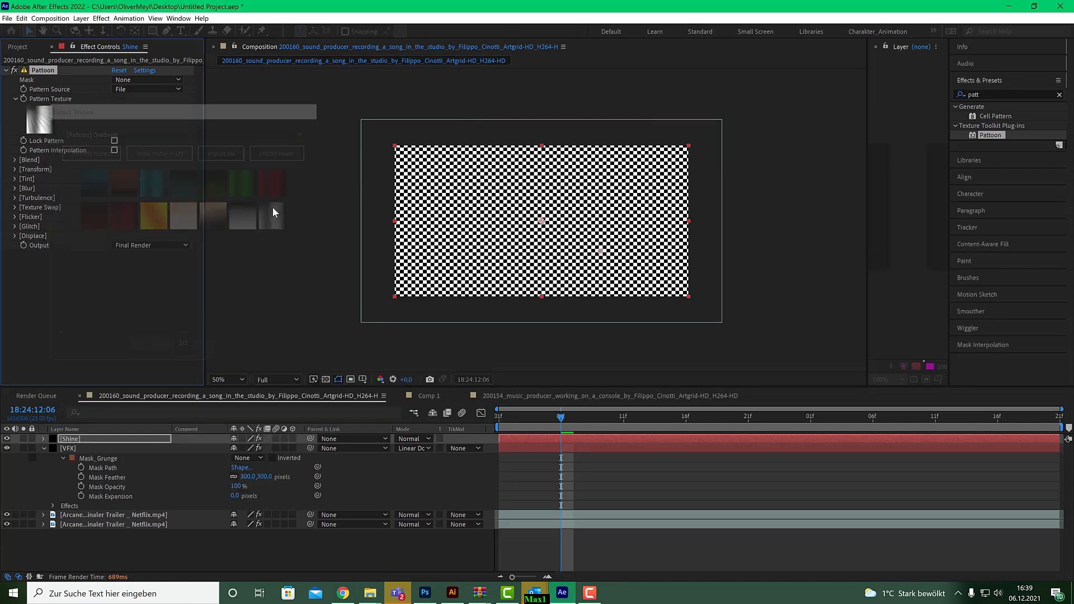
Try the Screen blending mode on the Shine layer and settle on Overlay
click(422, 441)
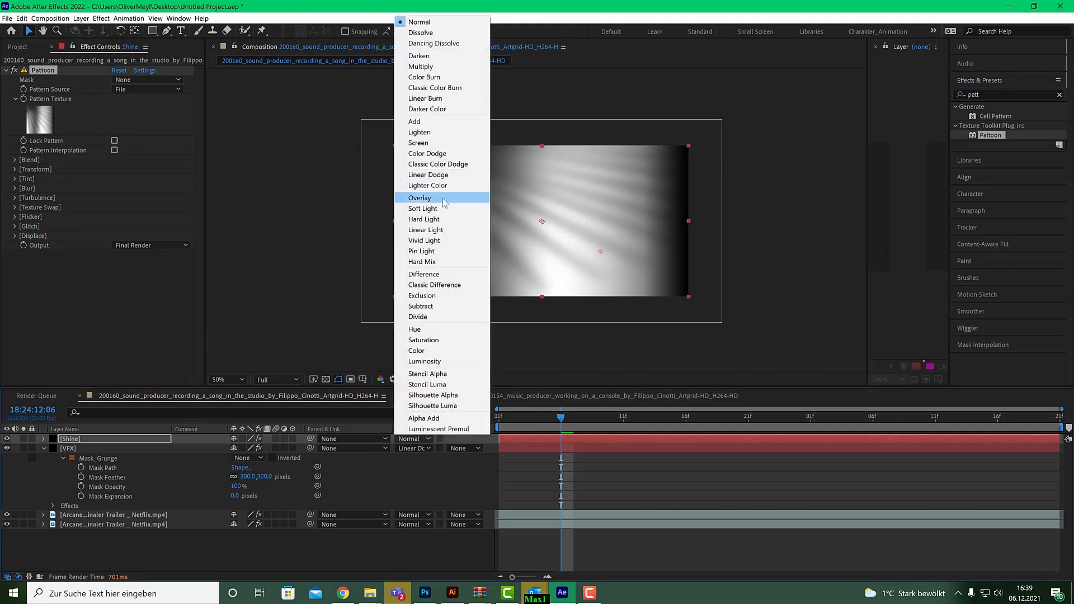
click(439, 143)
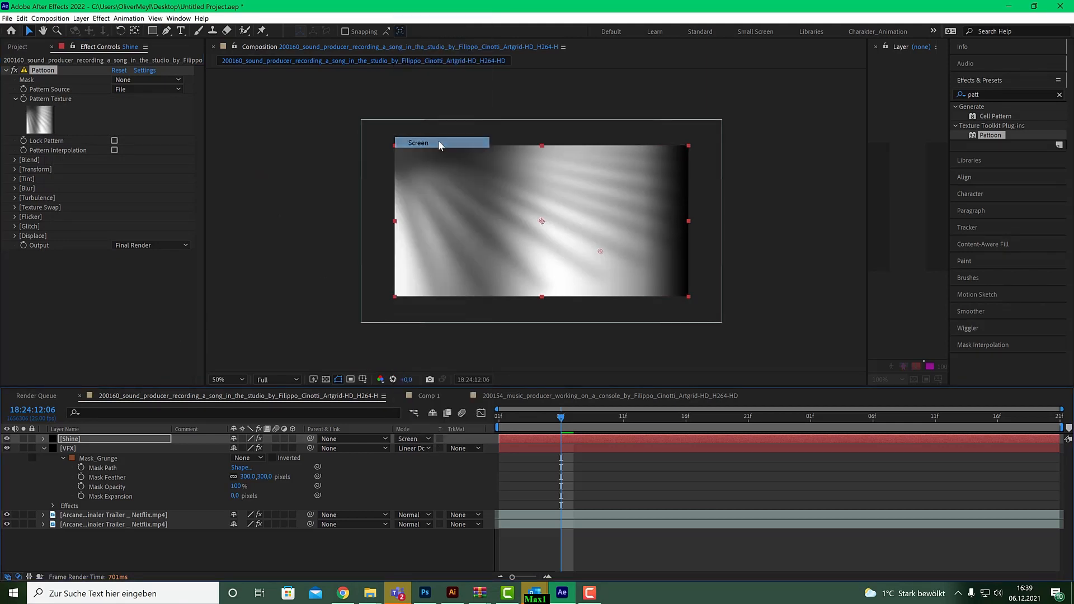
click(413, 439)
click(440, 197)
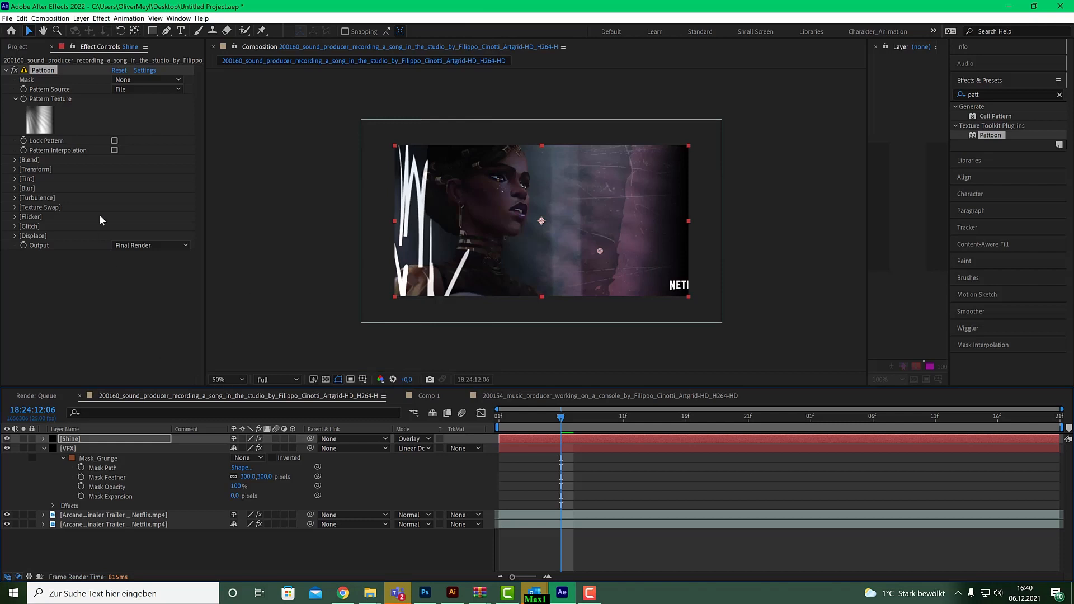
Scale the Shine pattern to 166% and reposition its offset to about 692.9, 420.0 over the character
click(15, 169)
click(116, 207)
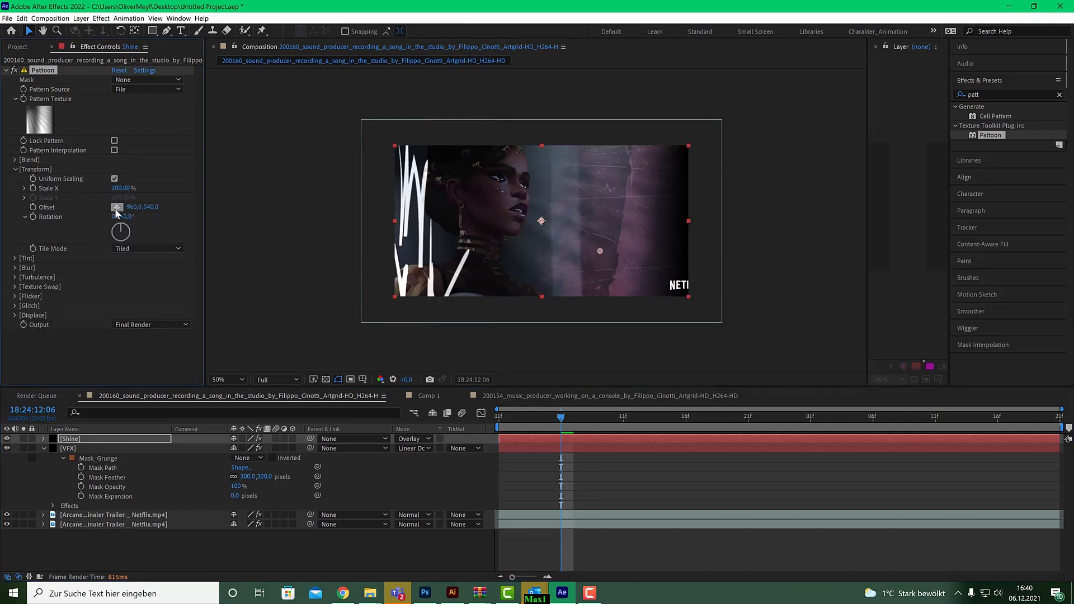
click(546, 200)
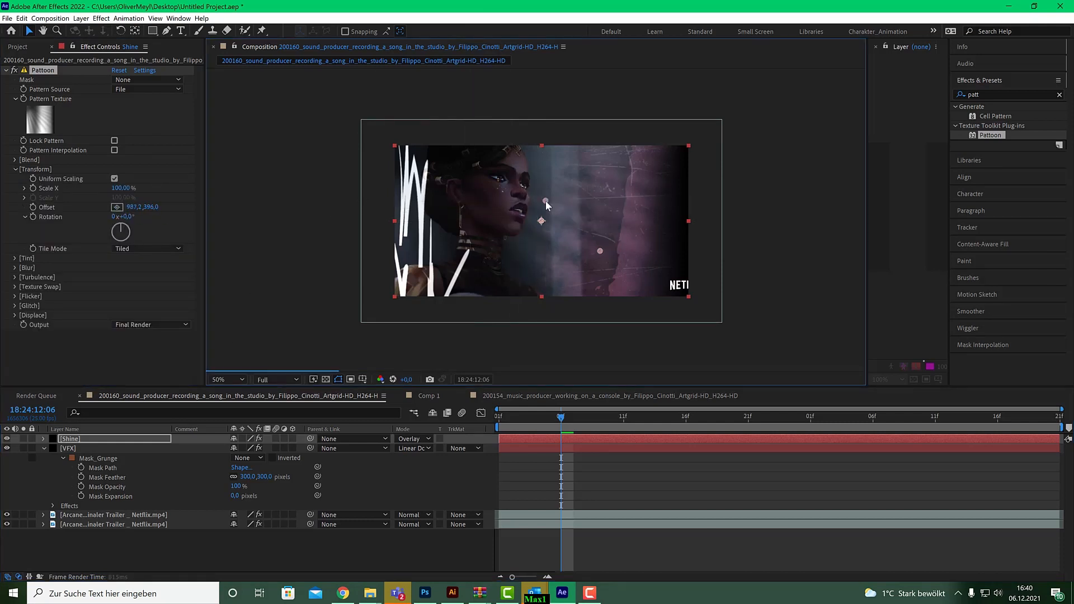
drag(545, 201, 556, 232)
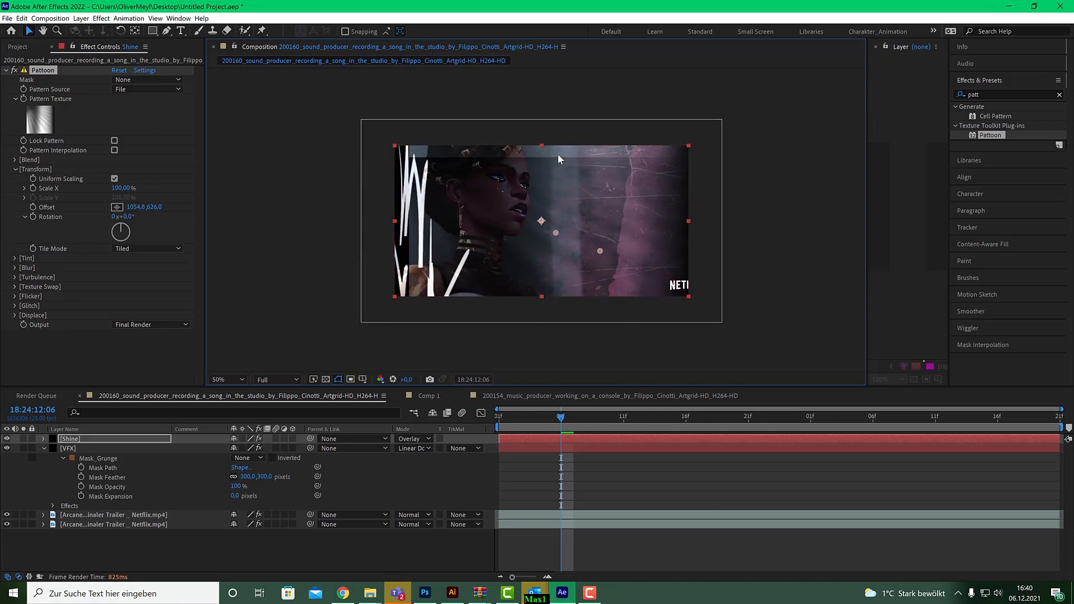
drag(120, 188, 157, 188)
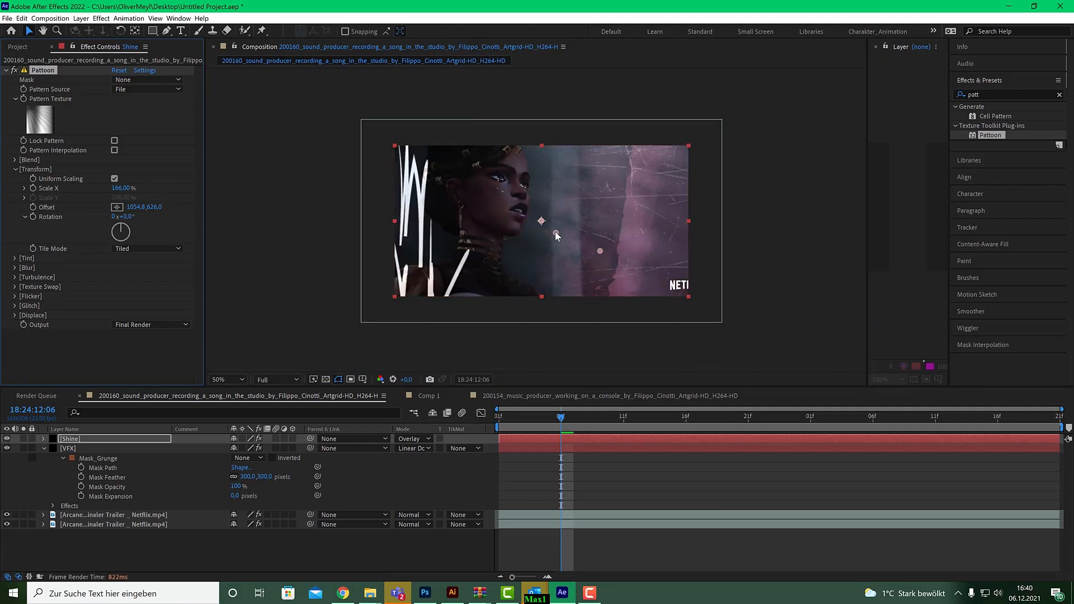
drag(555, 231, 498, 203)
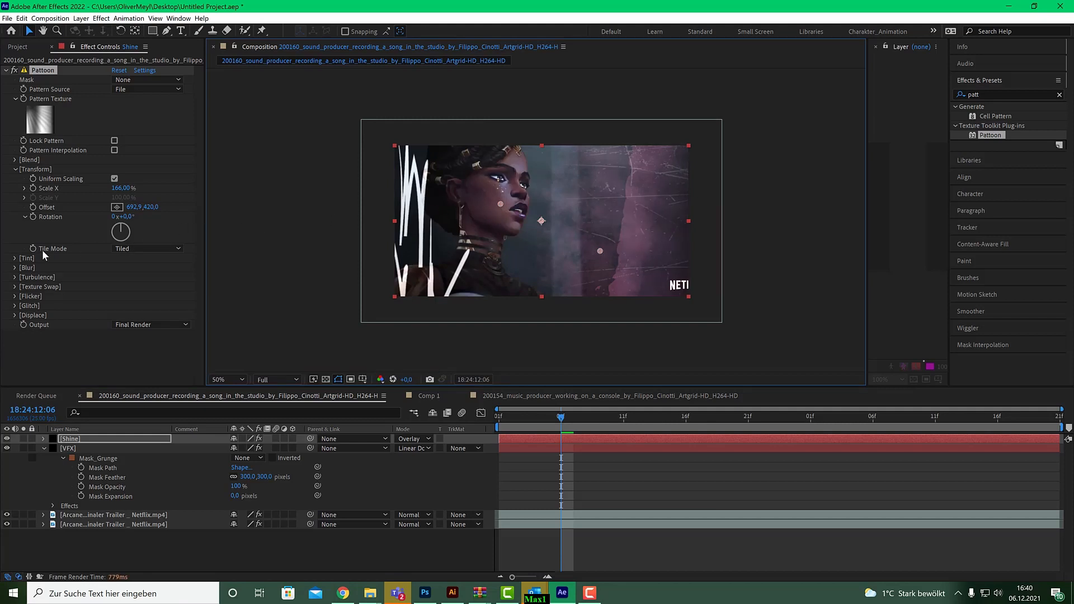
Set the Shine pattern's tile mode to Mirrored and shift its offset to about 747.7, 434.0
click(156, 248)
click(158, 281)
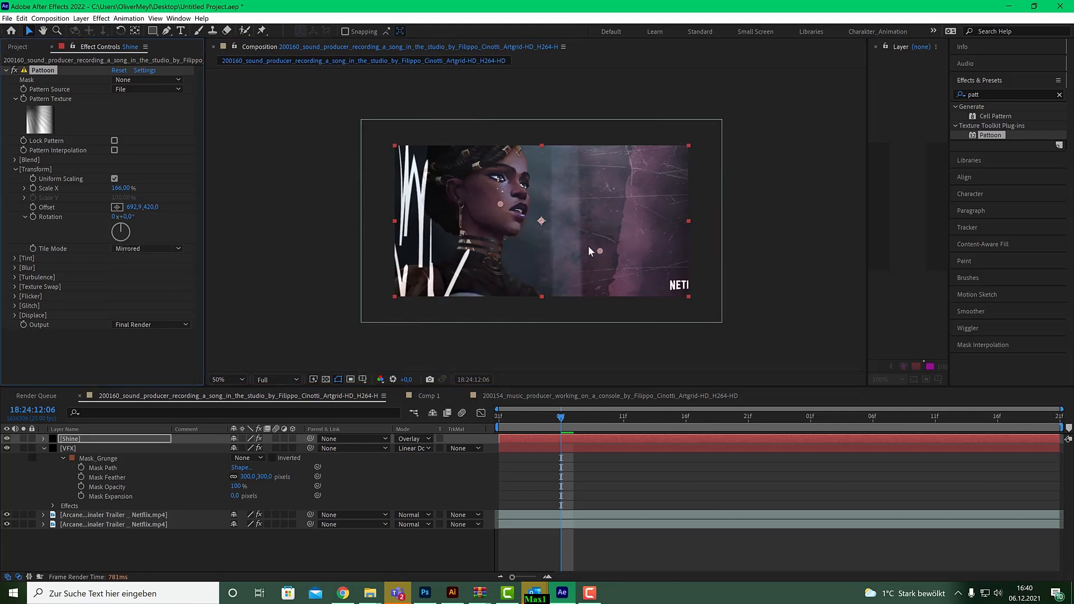
drag(499, 203, 509, 207)
Keyframe the Shine pattern's offset at 18:24:12:01, shift it to about 402.2, 410.0 at 18:24:13:03, and scrub back to the start
key(Home)
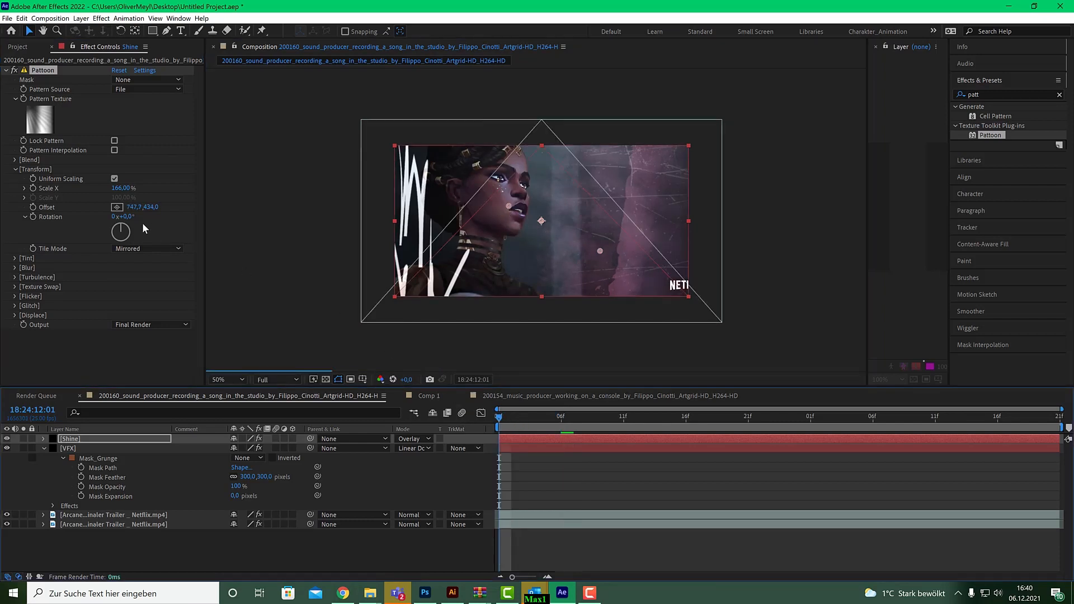
click(33, 207)
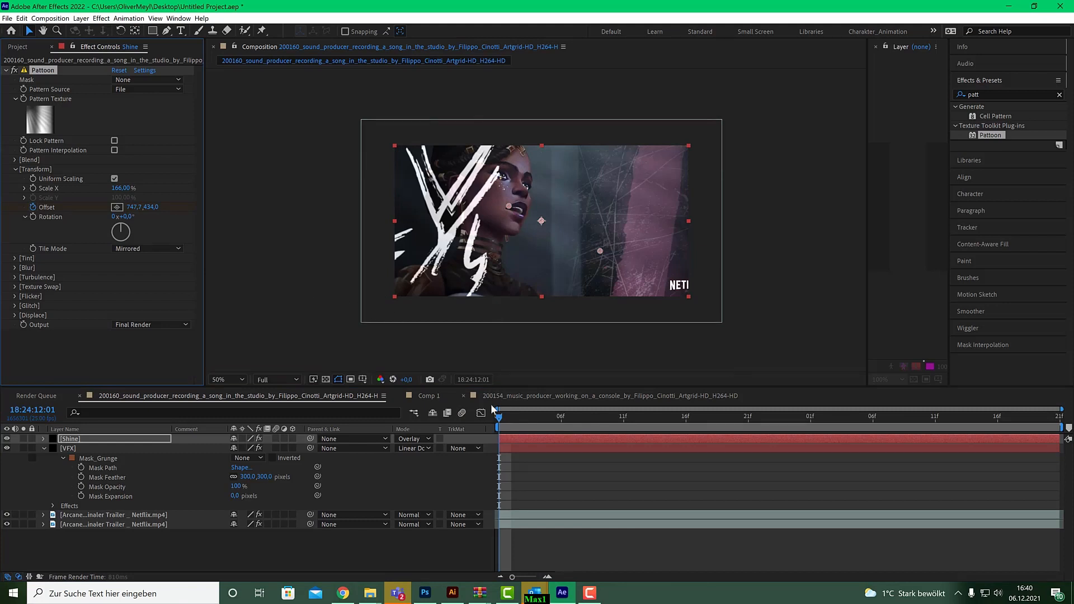
click(536, 416)
drag(580, 416, 861, 419)
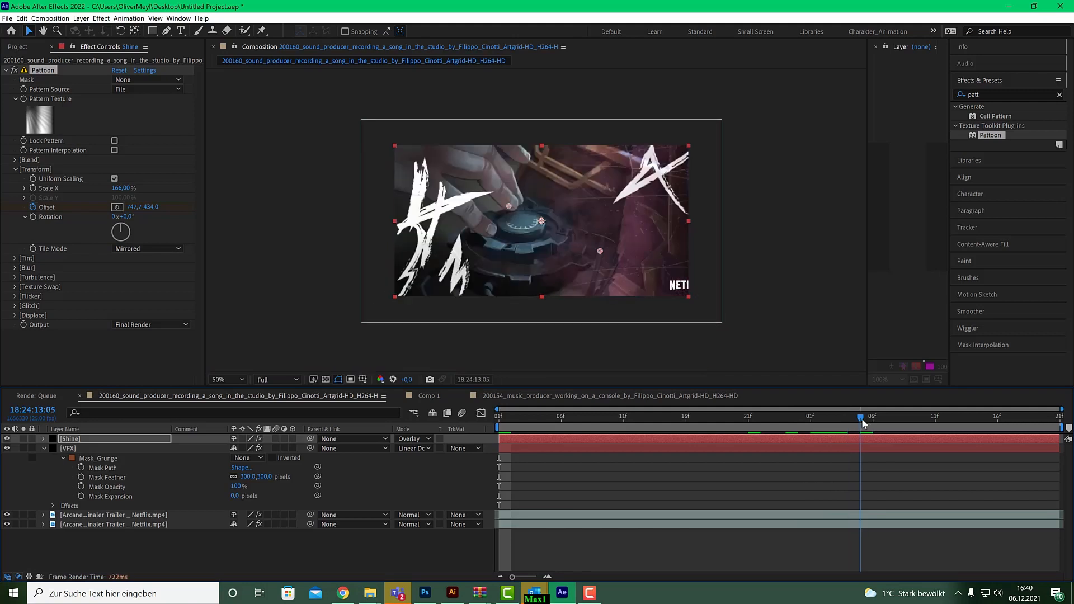
drag(854, 418, 842, 421)
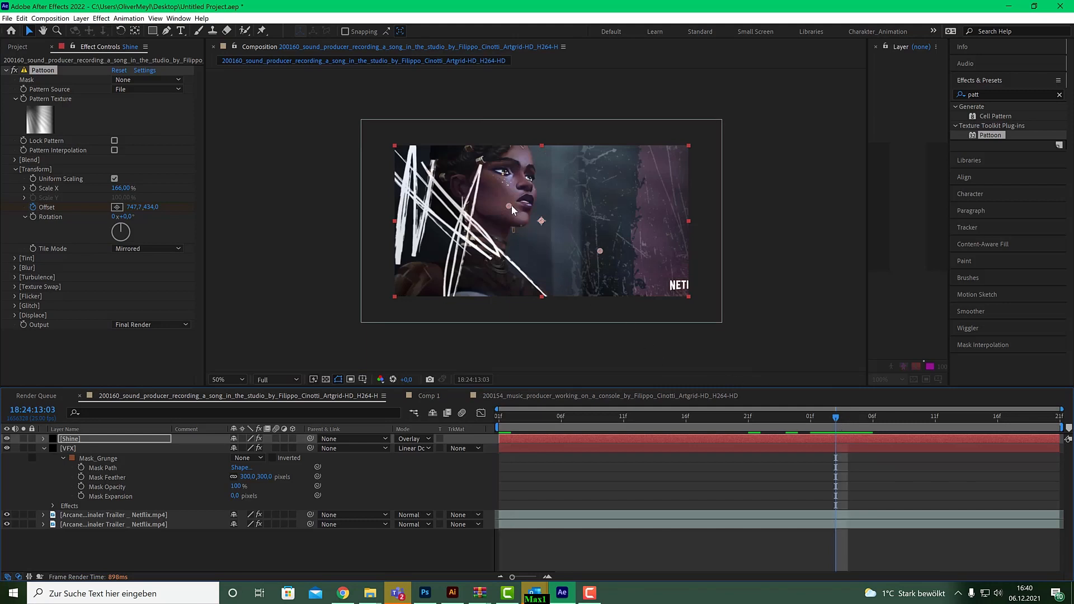
drag(510, 206, 457, 205)
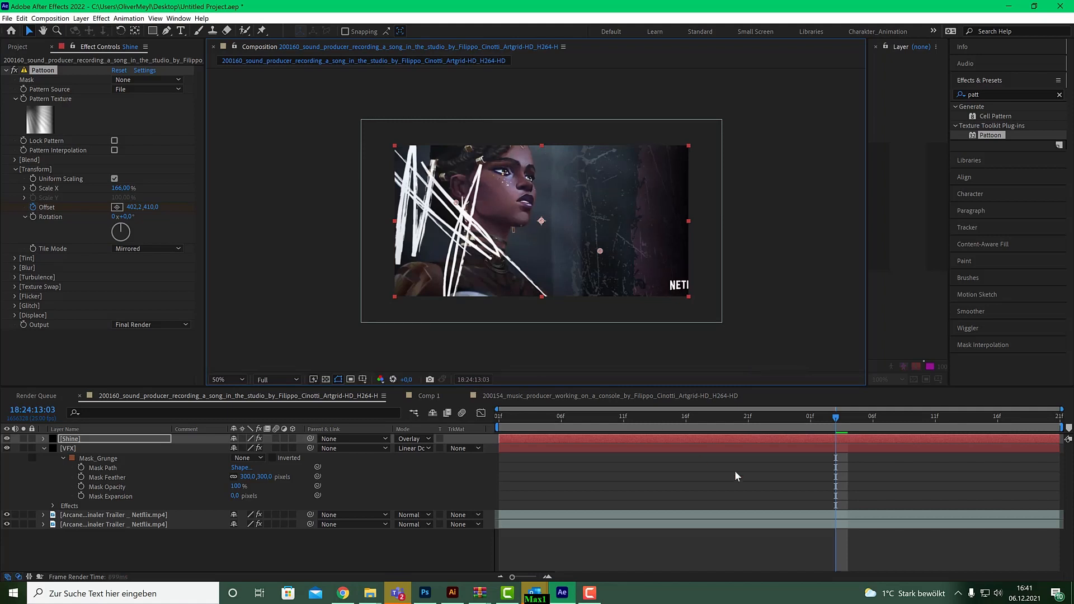
click(811, 417)
drag(771, 415, 431, 431)
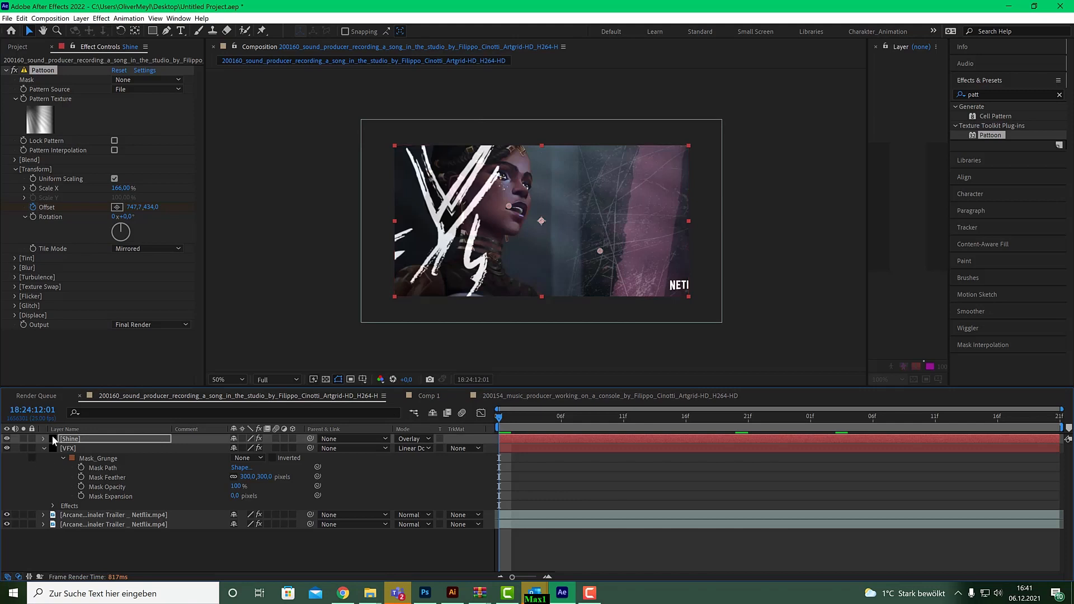
Keyframe the Shine layer's opacity to fade in from 0% at 18:24:12:01 to 100% at 18:24:12:16
key(t)
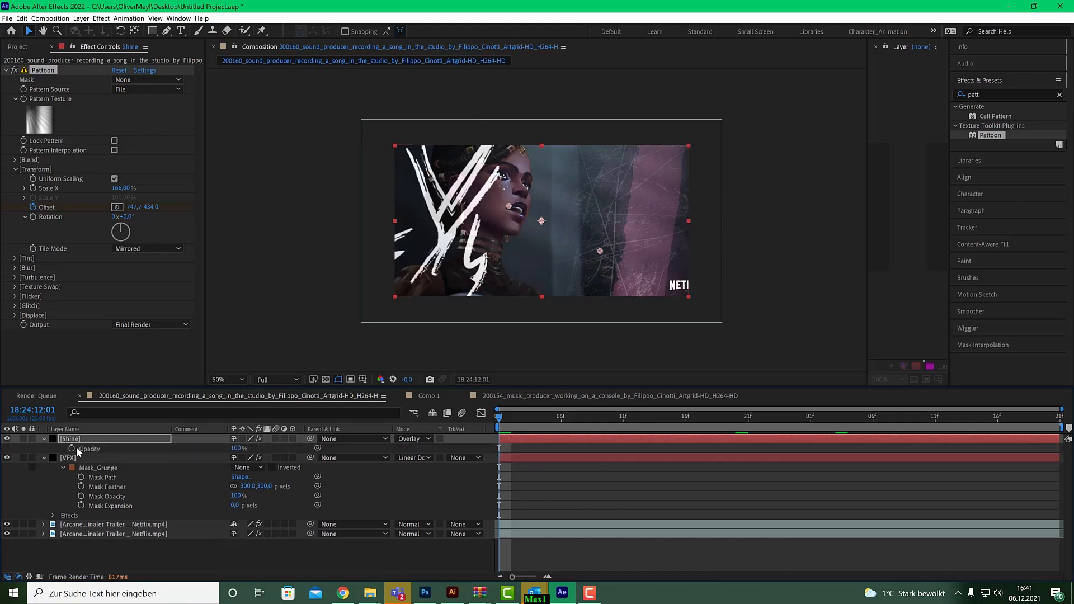
drag(574, 425, 686, 426)
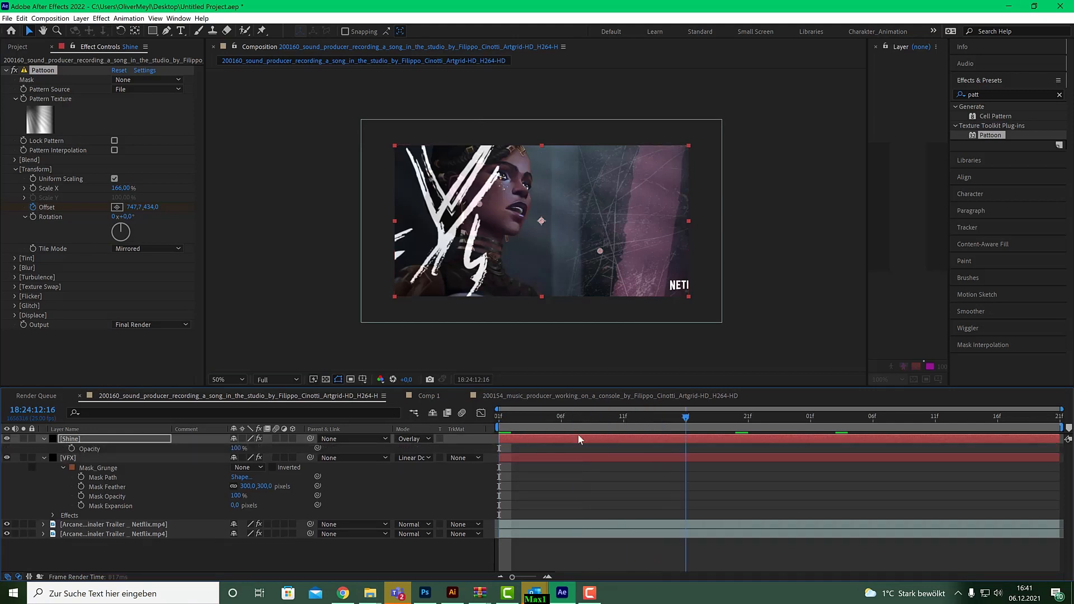
click(71, 449)
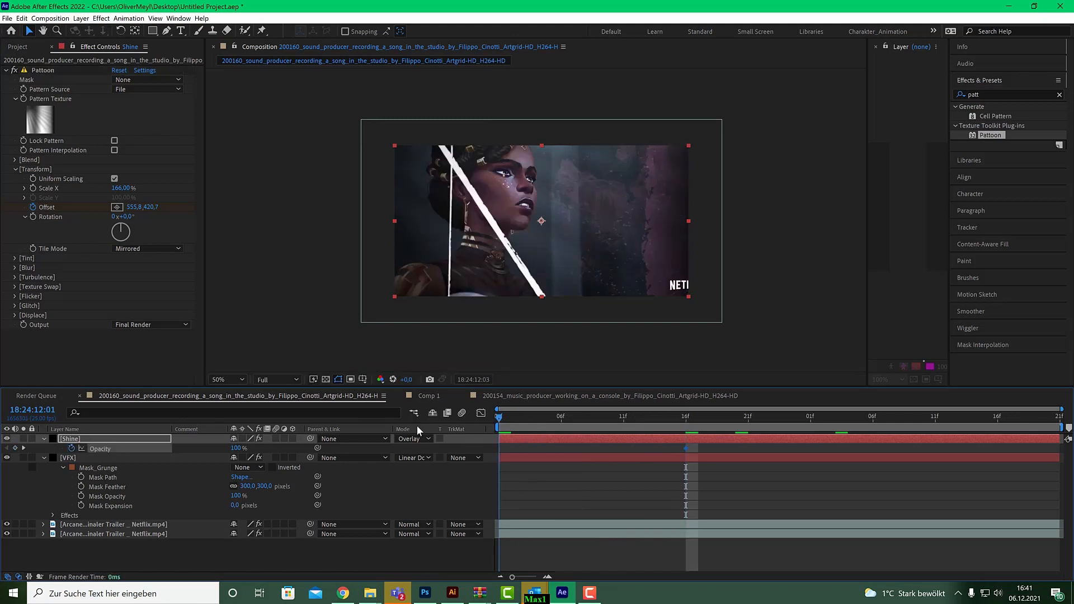
key(Home)
drag(240, 449, 180, 448)
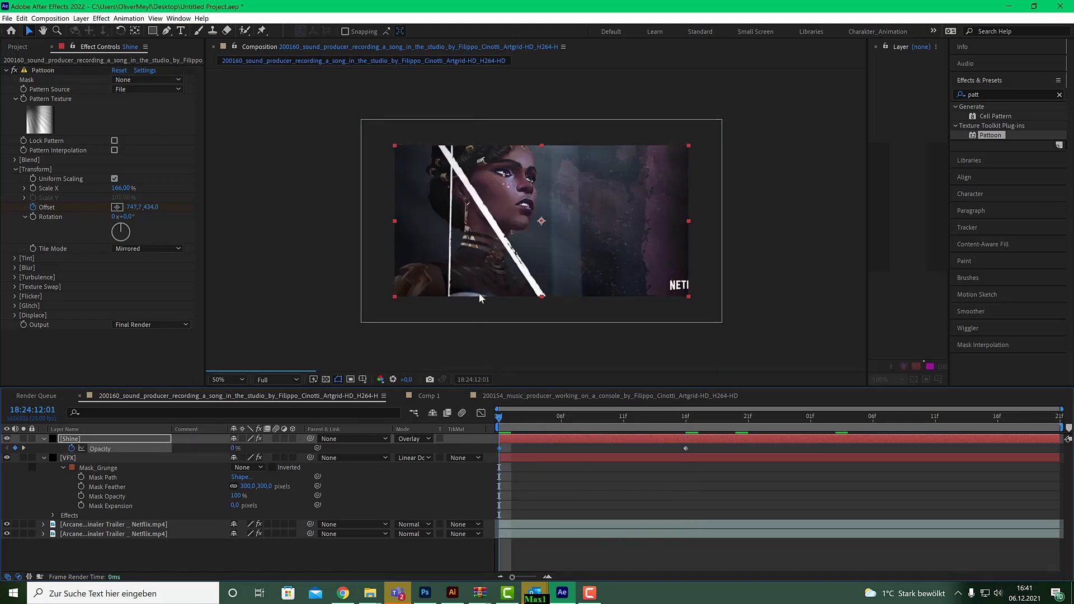
drag(498, 417, 428, 427)
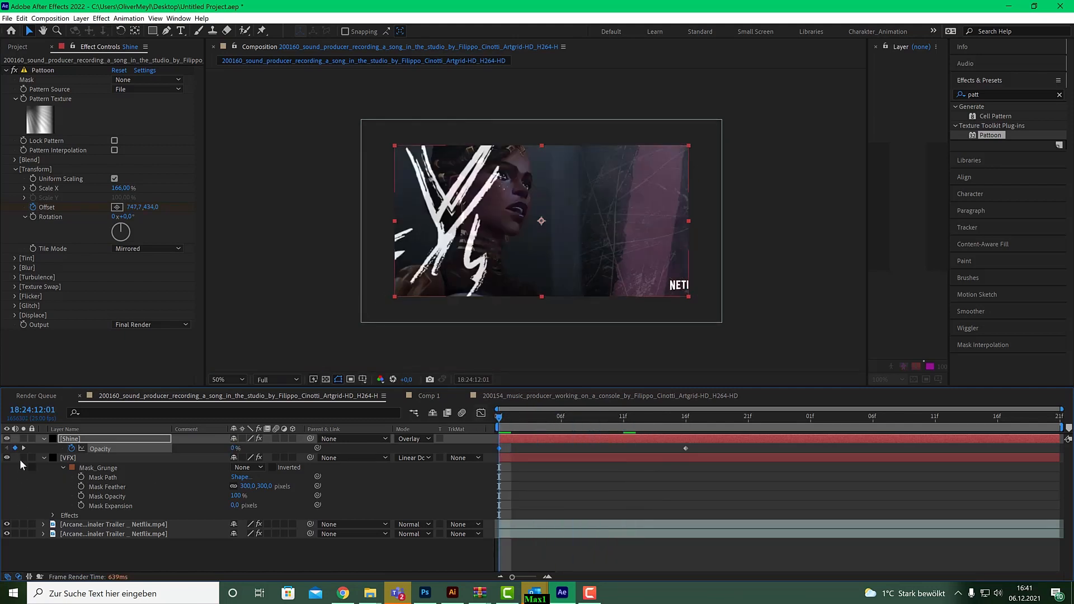
Collapse the VFX and Shine layers, solo the lowest trailer clip and scrub through its finished overlay animation
click(43, 457)
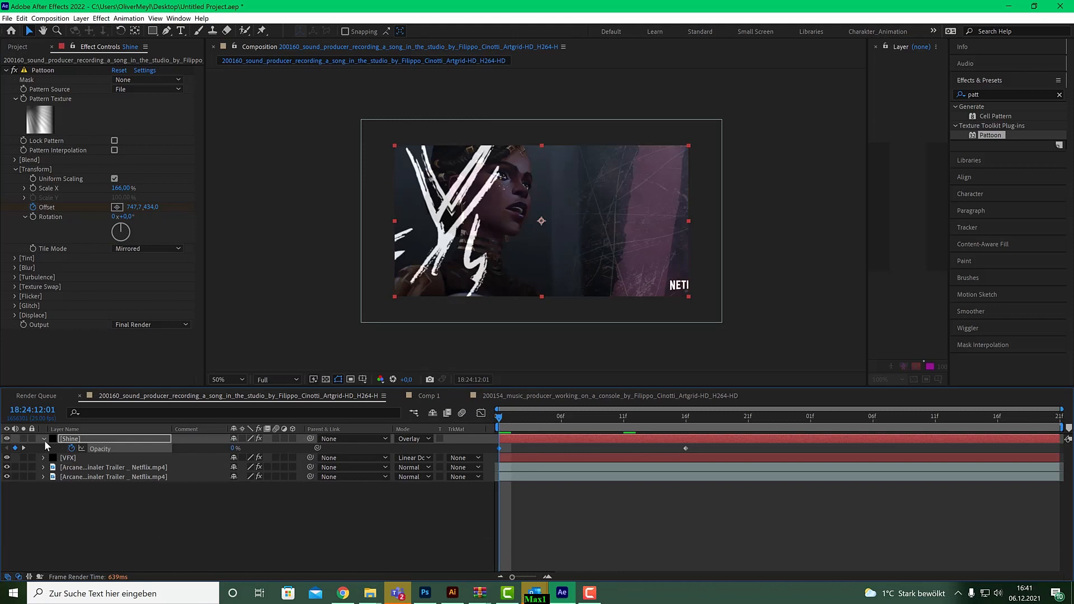
click(44, 440)
click(23, 467)
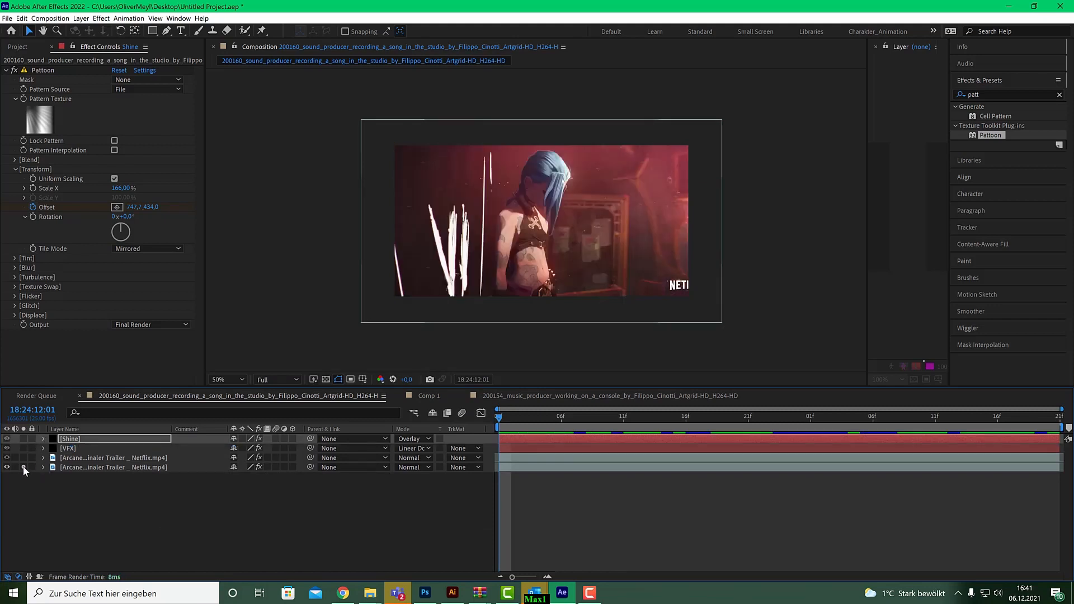
drag(532, 417, 773, 419)
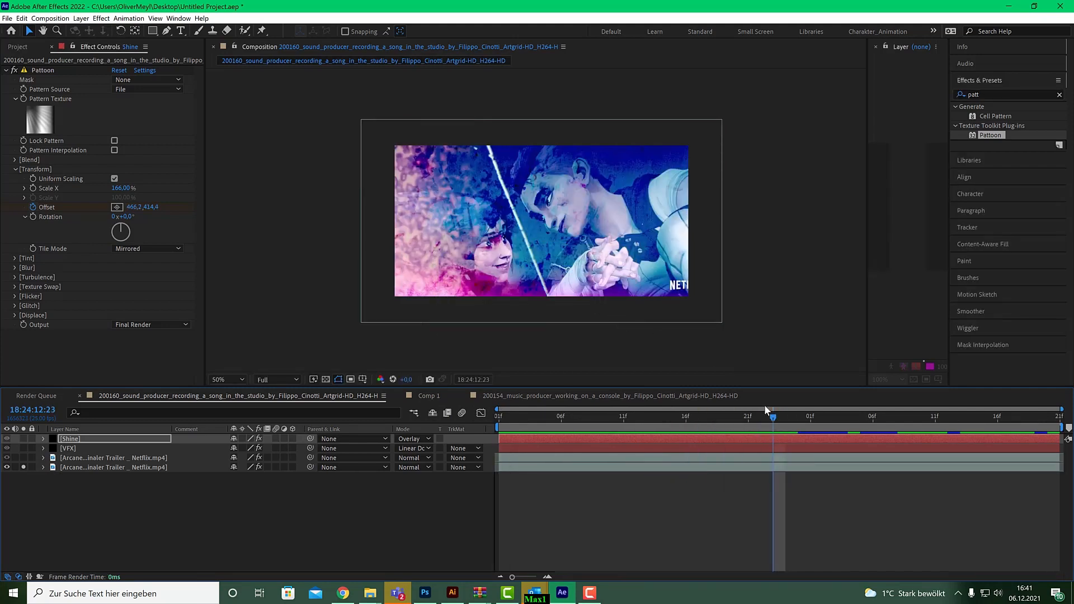
mouse_move(775, 421)
mouse_down()
mouse_move(988, 419)
mouse_move(491, 412)
mouse_move(518, 407)
mouse_up()
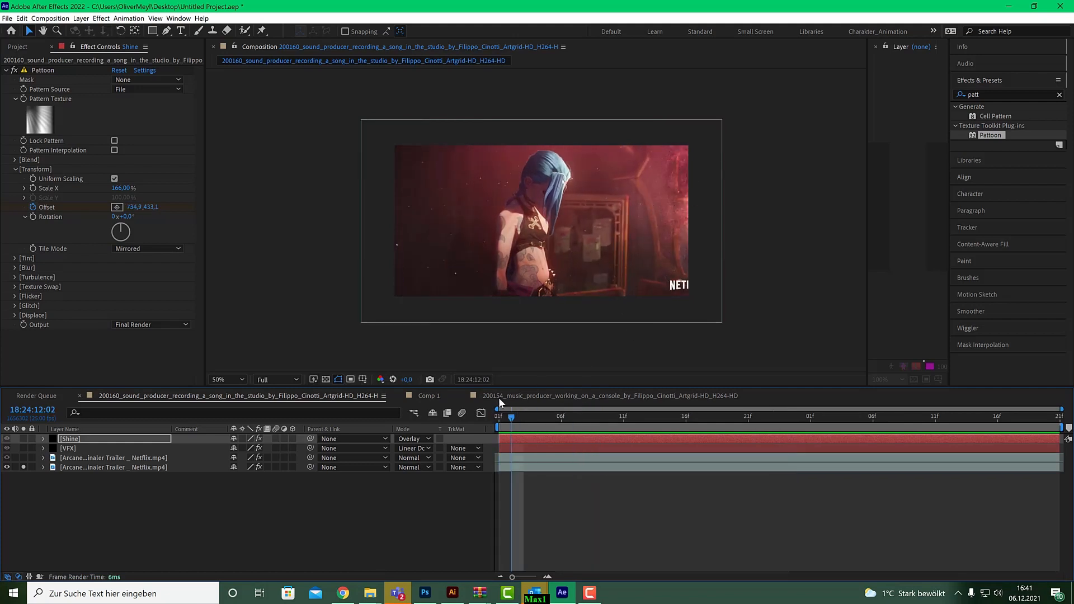
mouse_move(511, 417)
mouse_down()
mouse_move(526, 419)
mouse_move(516, 419)
mouse_up()
Isolate the Shine and VFX layers in turn to inspect them, and restore the view of all layers
click(24, 438)
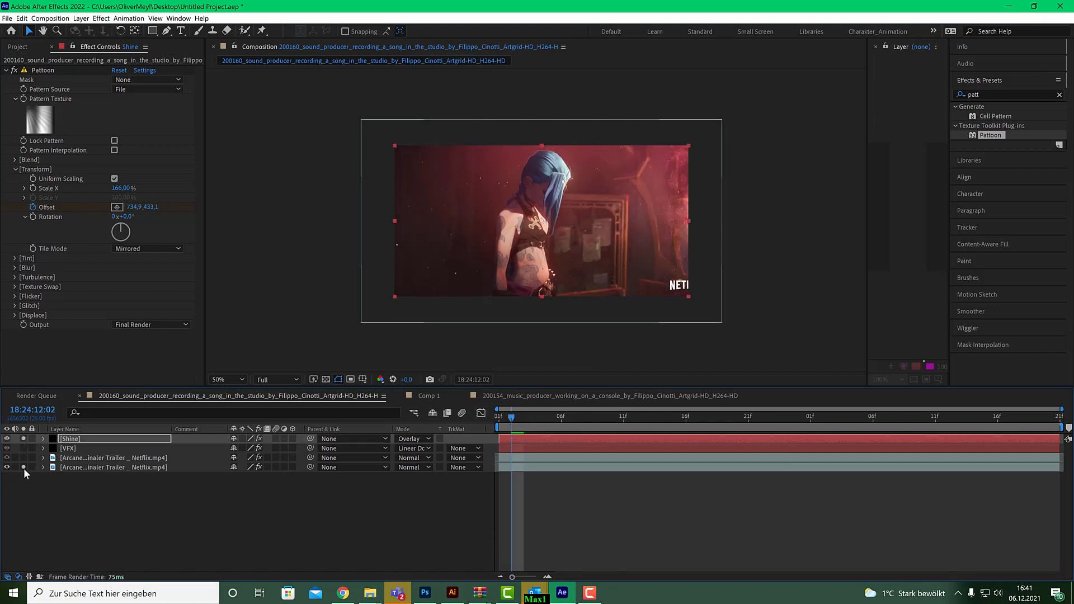
click(21, 438)
click(23, 448)
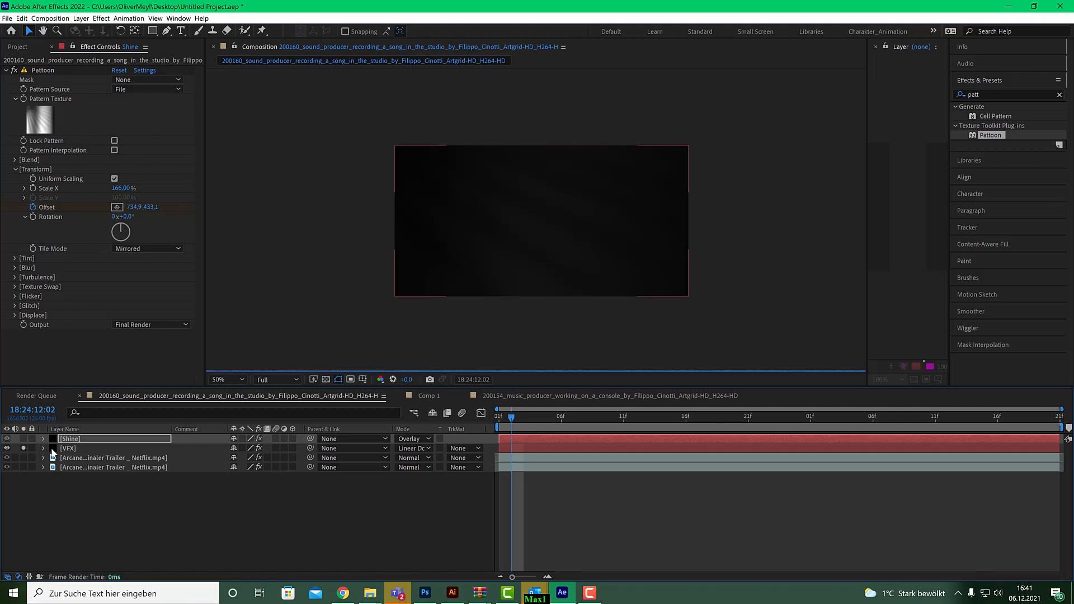
click(24, 448)
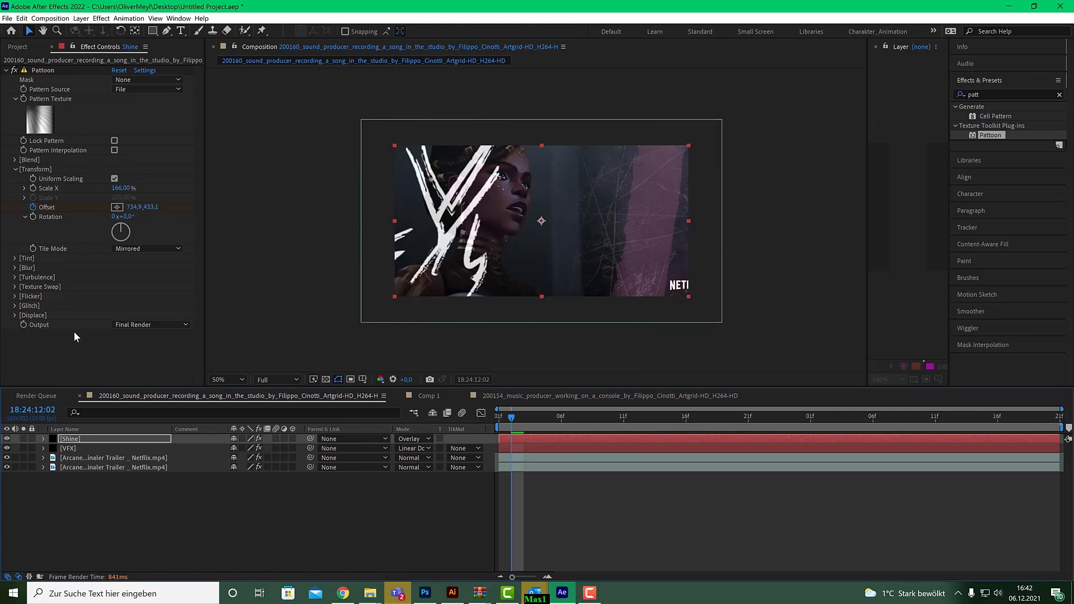
Create a black solid directly above the VFX layer and rename it Organic
click(6, 70)
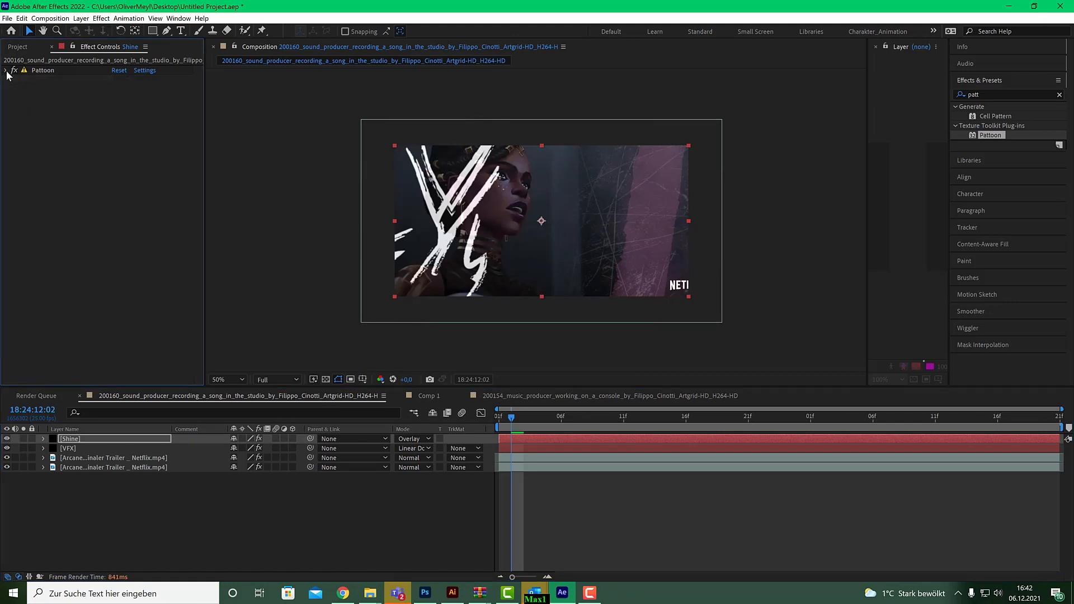
click(71, 448)
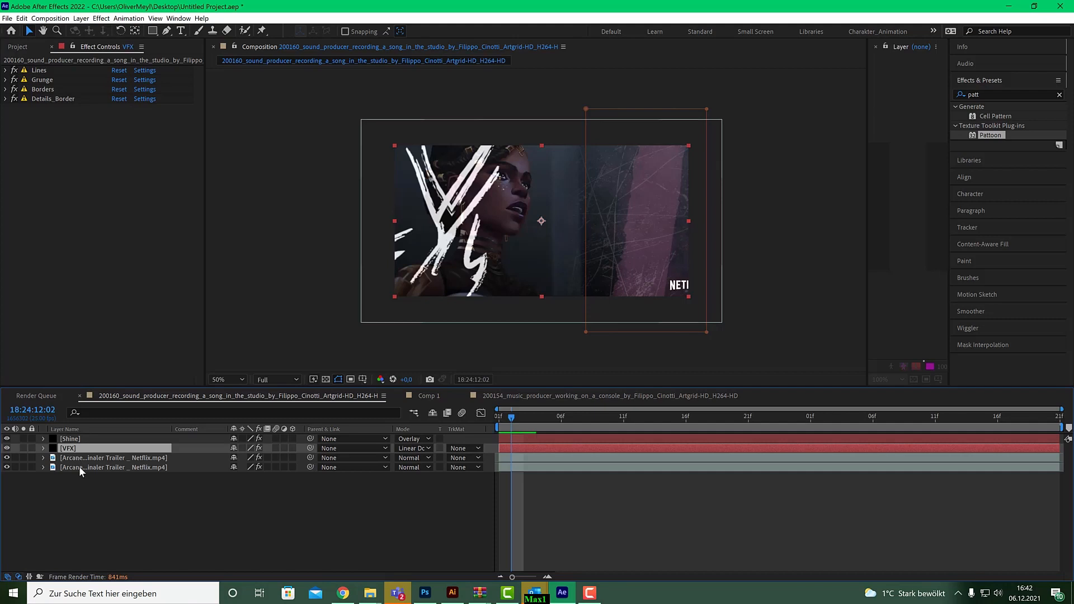
click(81, 18)
click(275, 40)
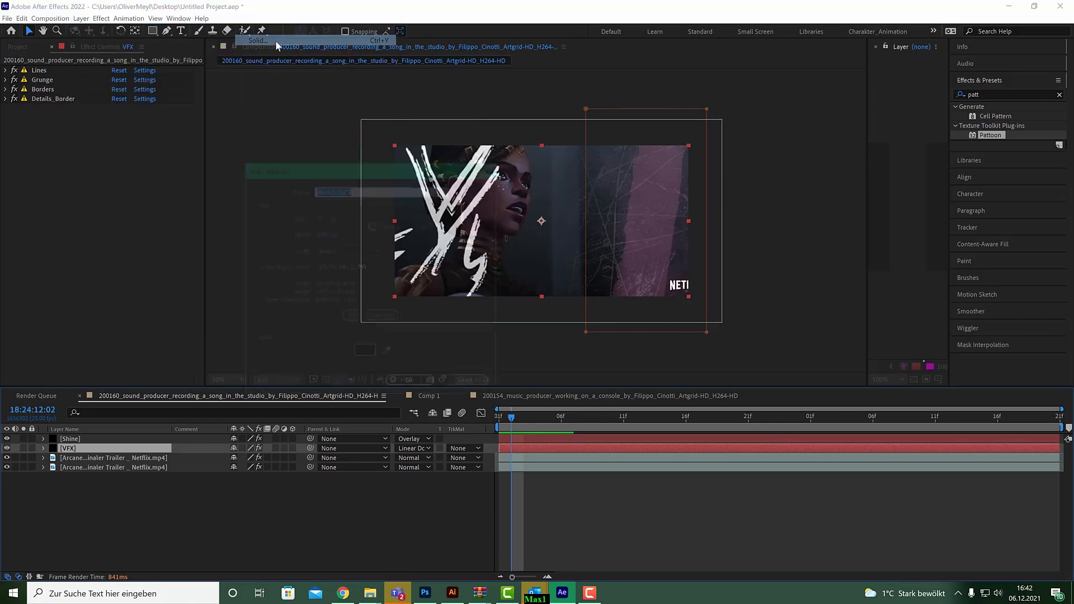
click(415, 384)
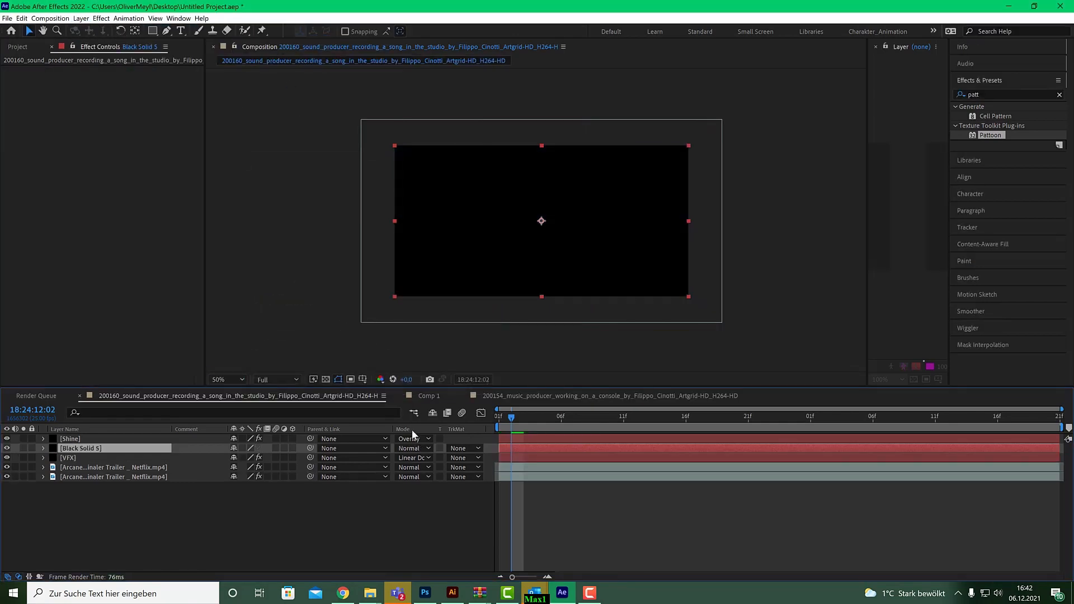
right_click(99, 447)
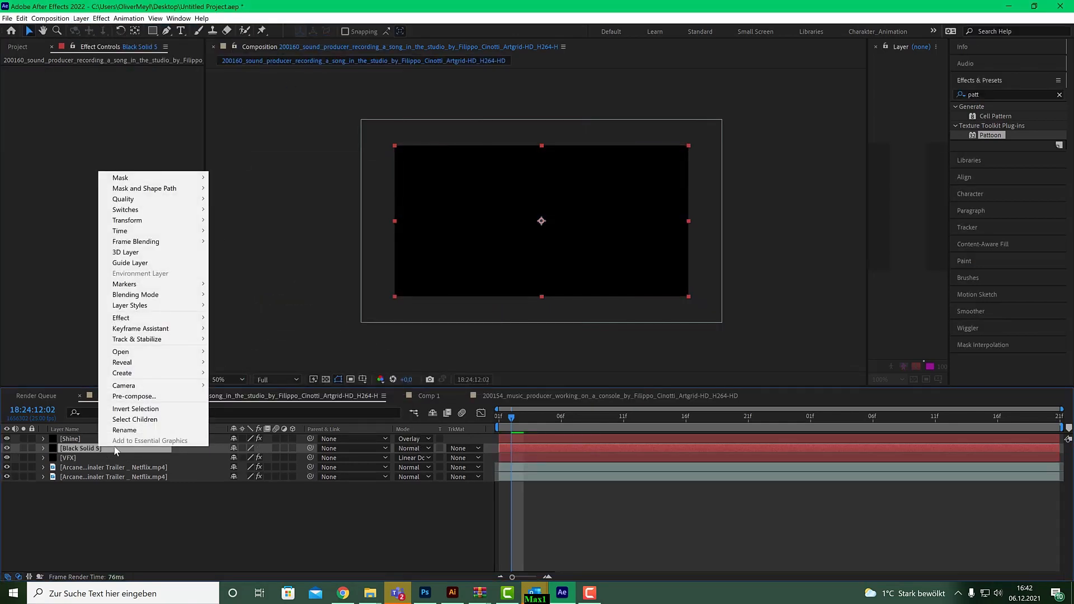
click(132, 434)
text(Org)
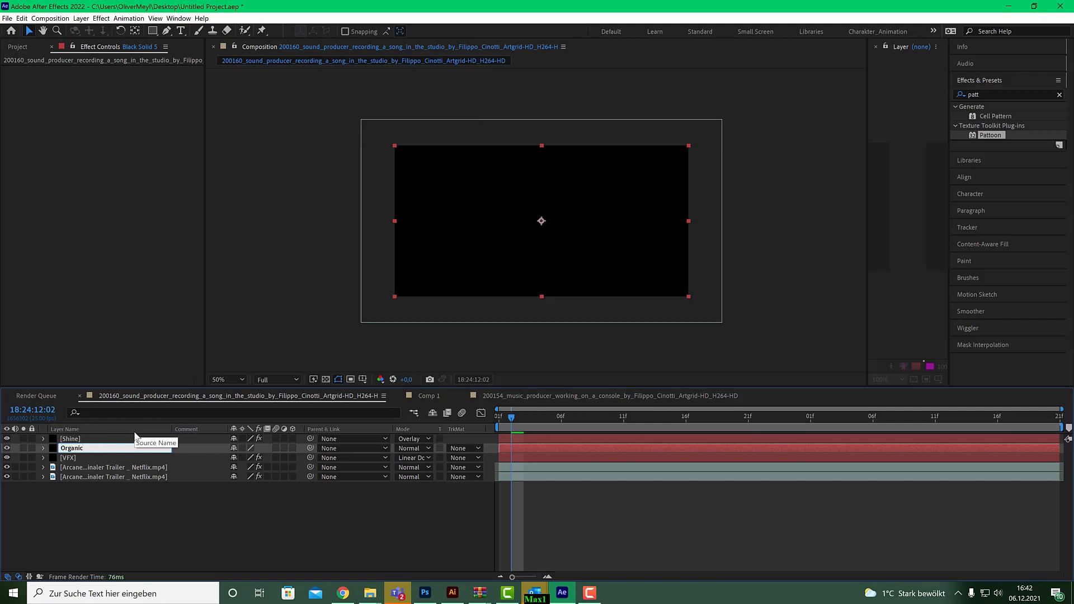
text(anic)
click(96, 539)
Apply Pattoon to the Organic layer and load the second texture from the [Pattoon] Organic folder
click(73, 449)
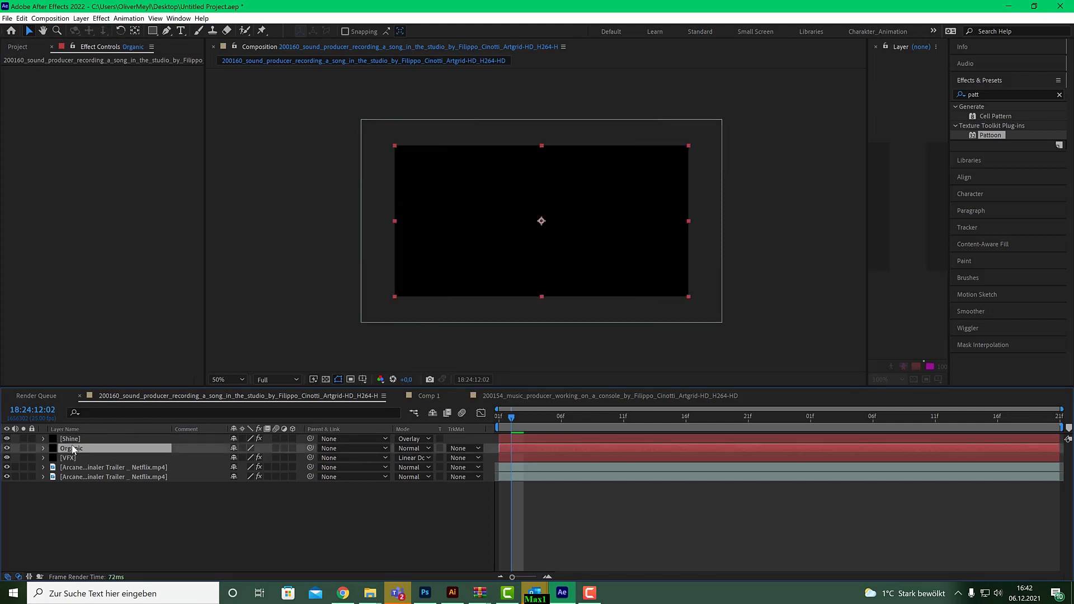
double_click(997, 134)
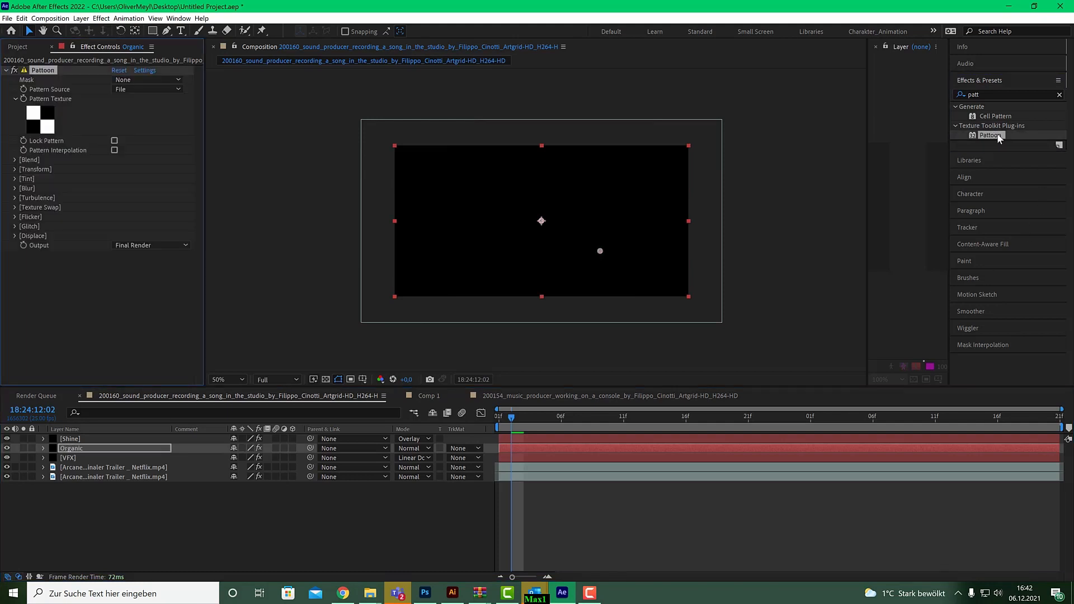
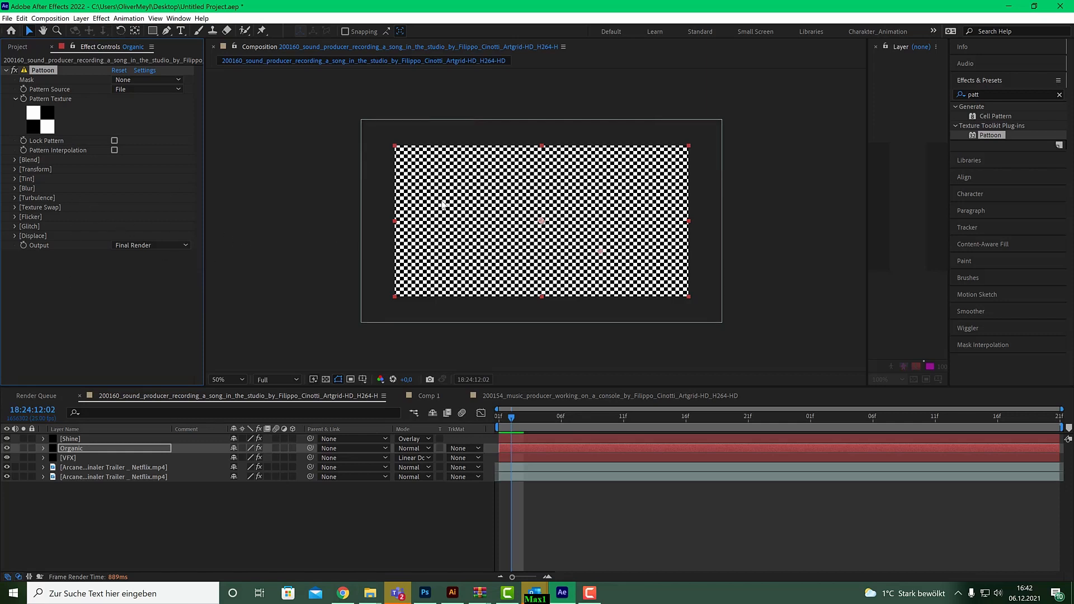
click(48, 121)
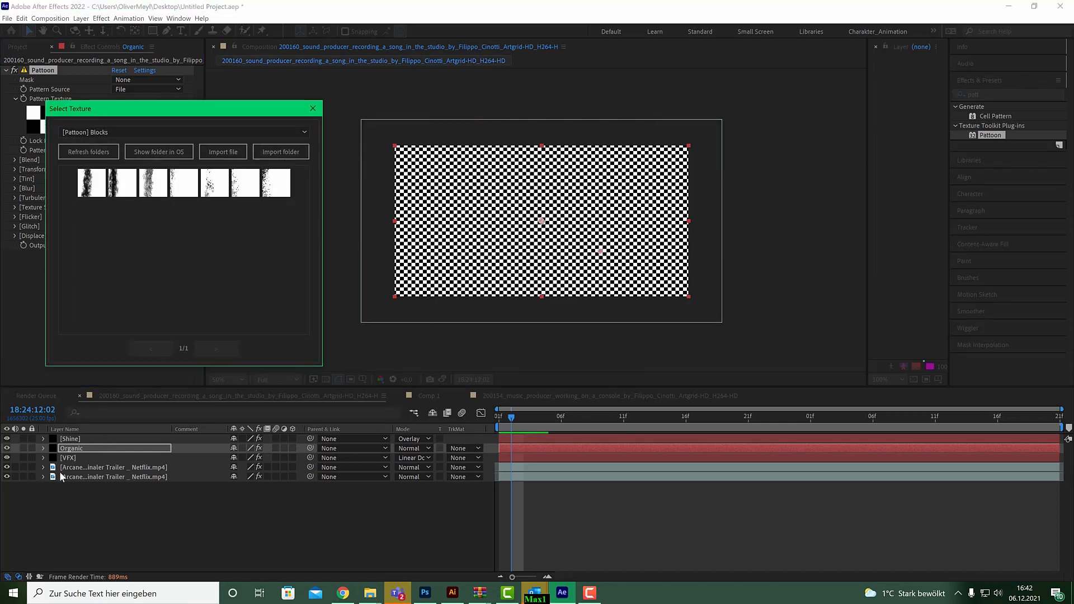
click(184, 132)
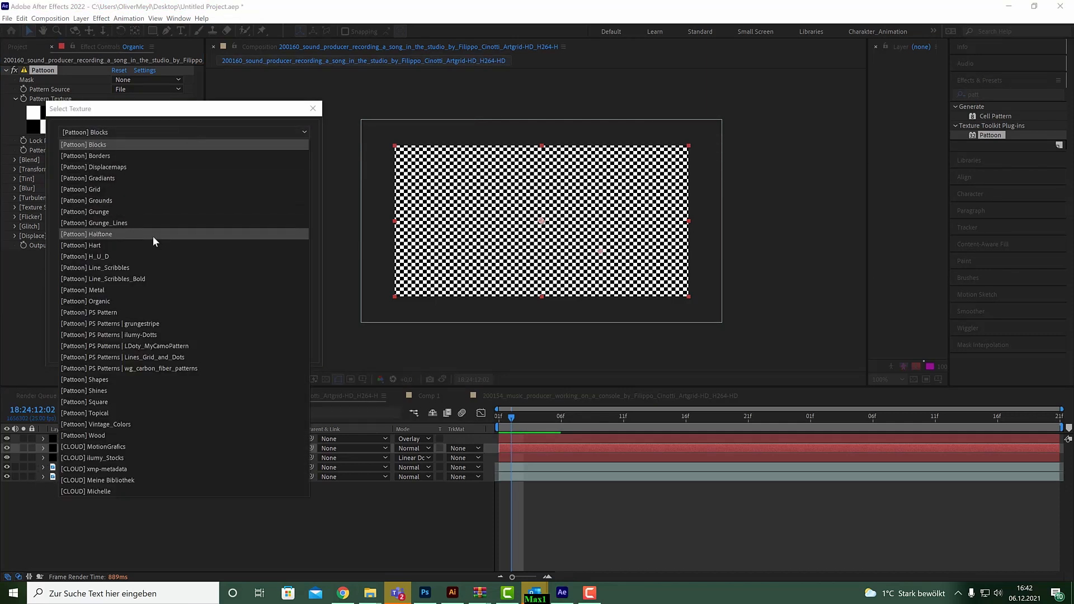
click(146, 301)
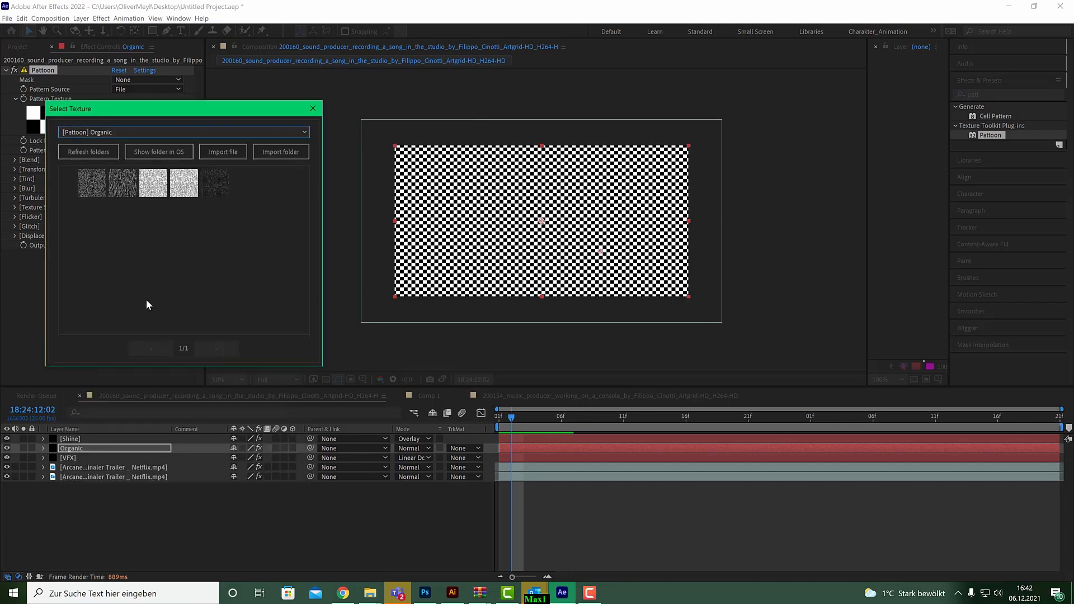
click(126, 189)
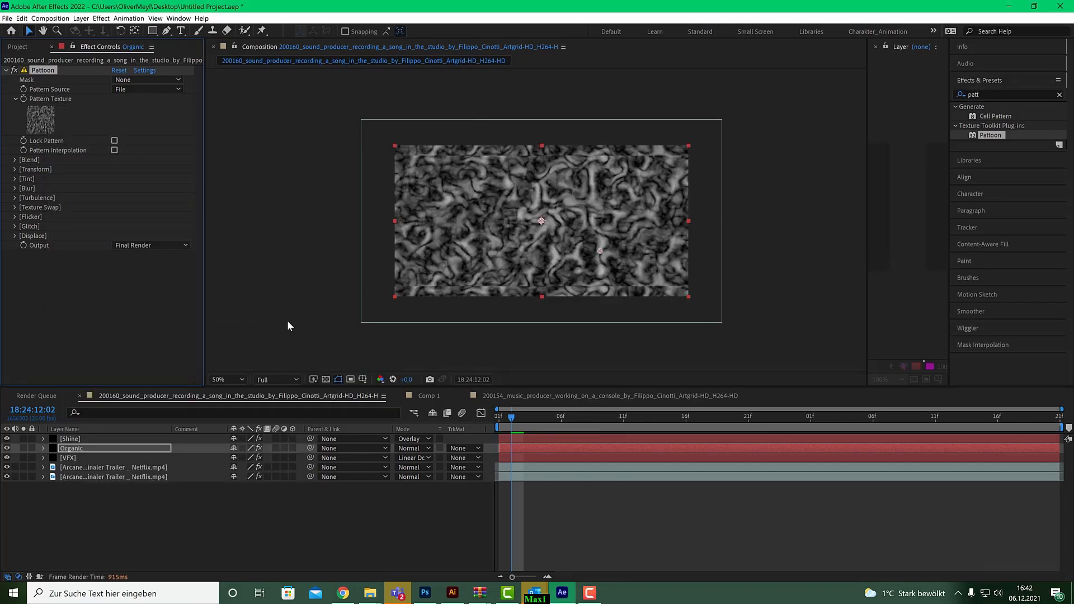
Set the Organic pattern's tile mode to Mirrored and check the seams at 18:24:12:02
scroll(439, 162, up, 1)
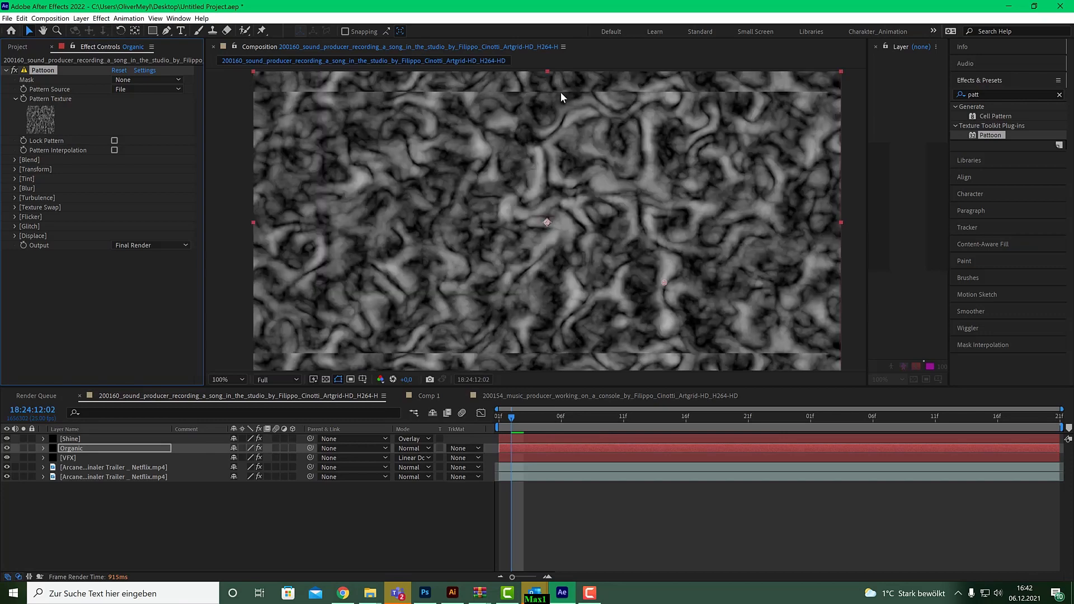
click(15, 169)
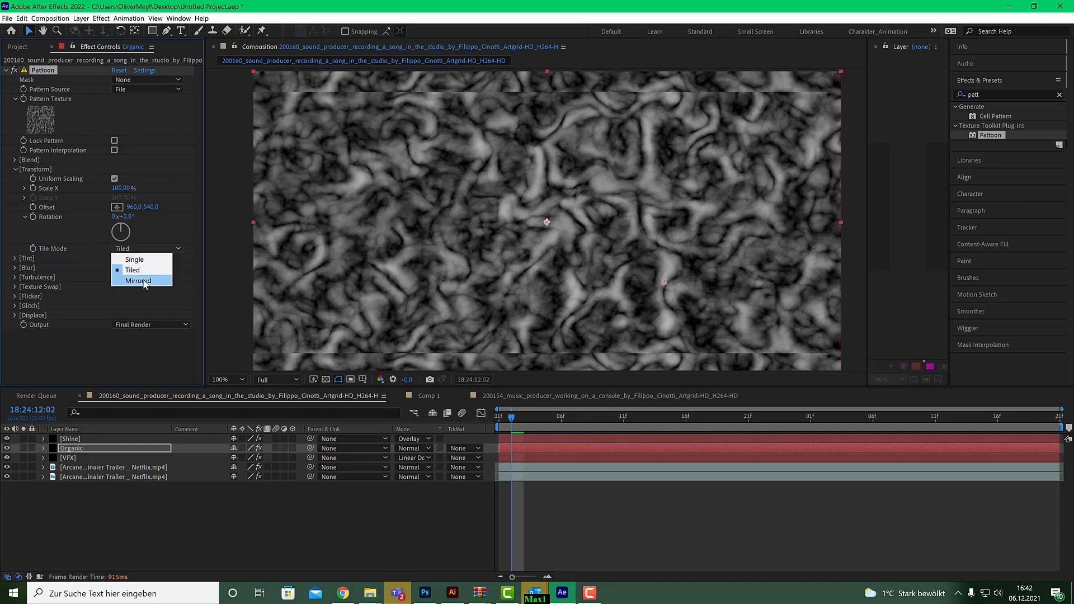
click(138, 281)
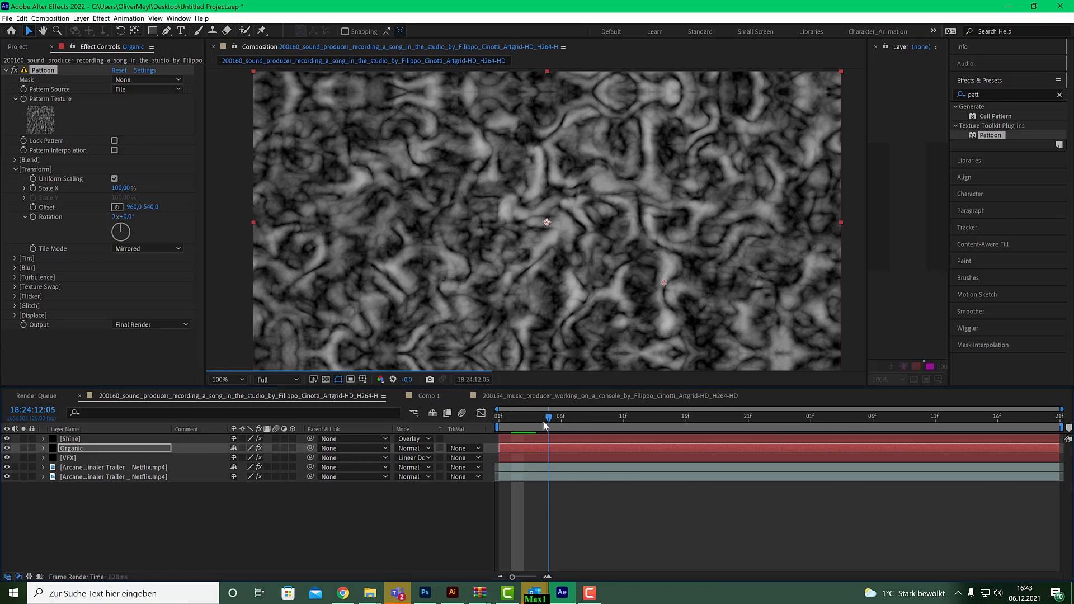
click(518, 426)
key(Page_Up)
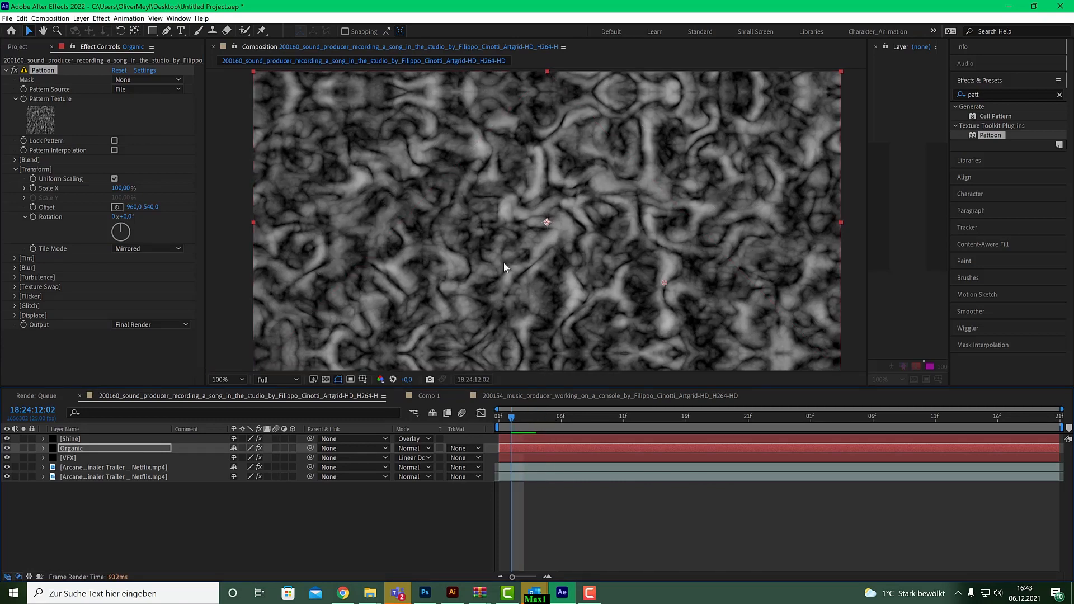
key(comma)
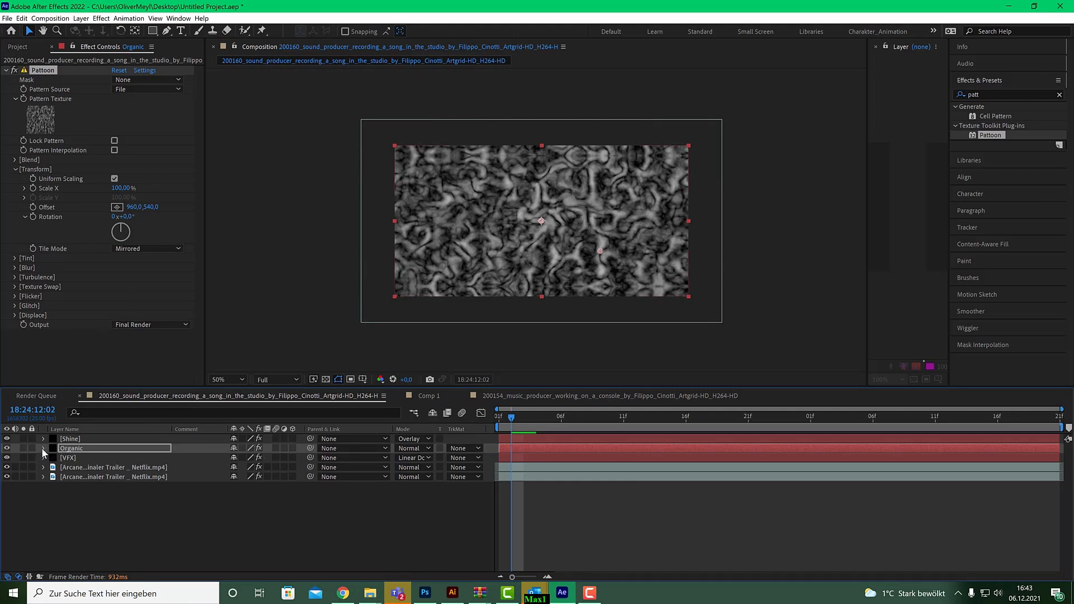
Solo the upper trailer clip to examine the plain footage up close, and restore all layers
click(23, 467)
key(period)
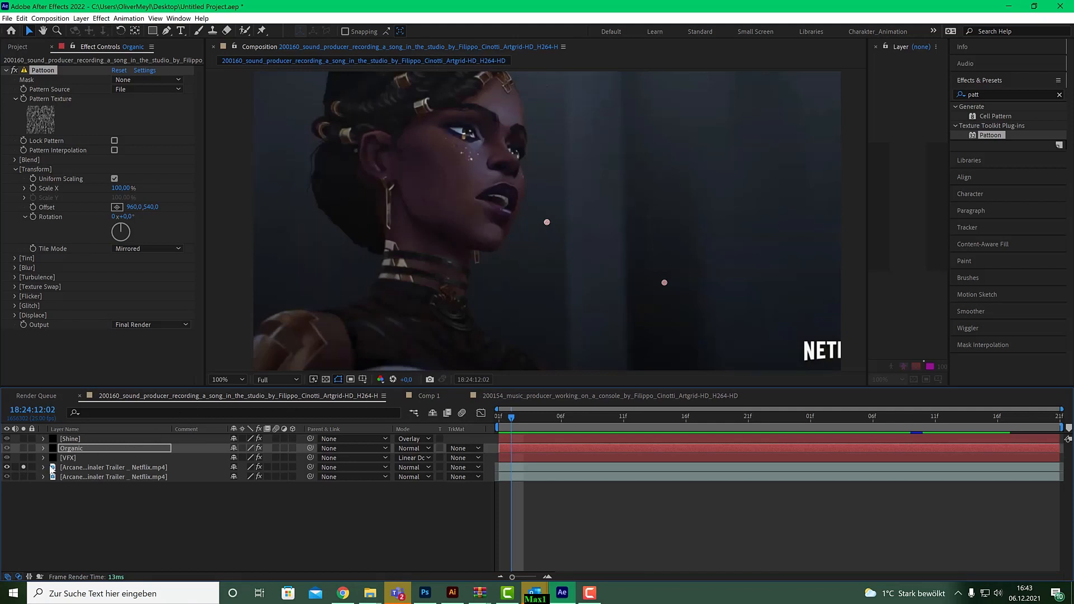
click(24, 468)
Tint the Organic layer's Pattoon pattern dark golden brown (543D08) at 100% tint opacity
click(70, 448)
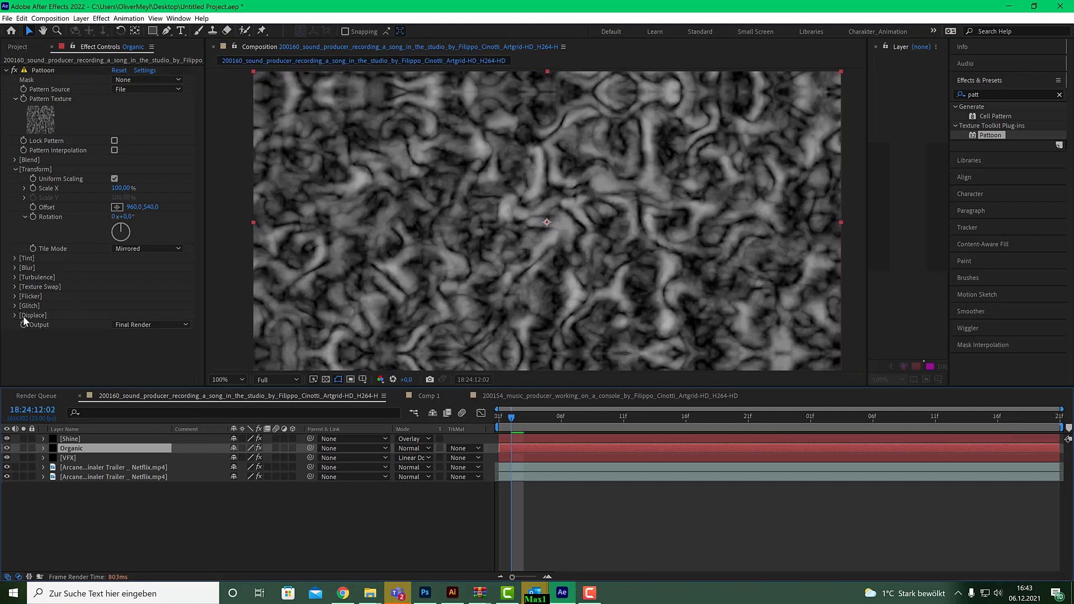
click(15, 257)
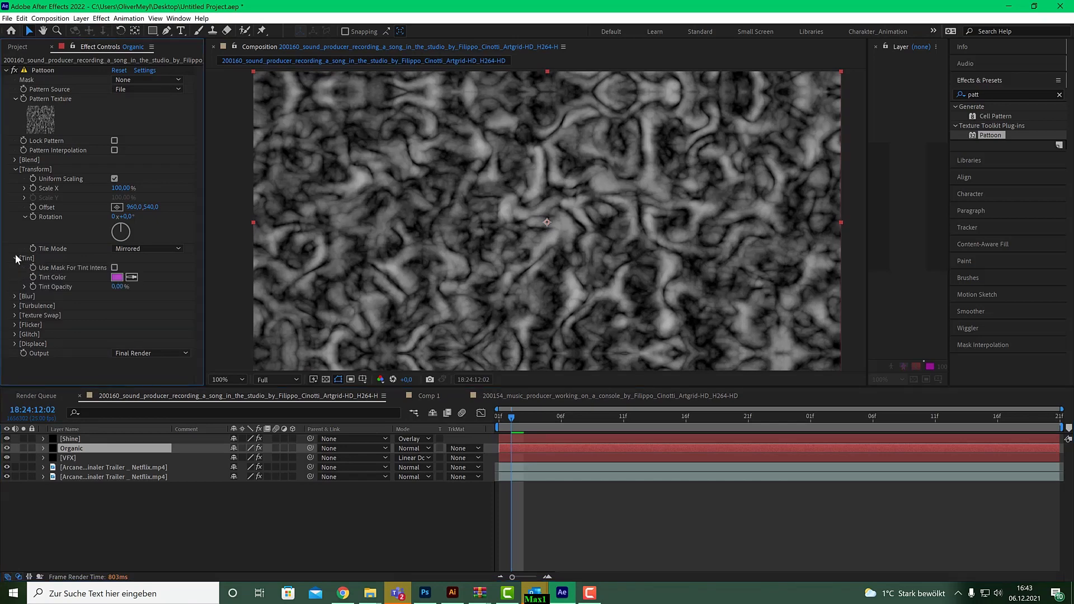
click(119, 277)
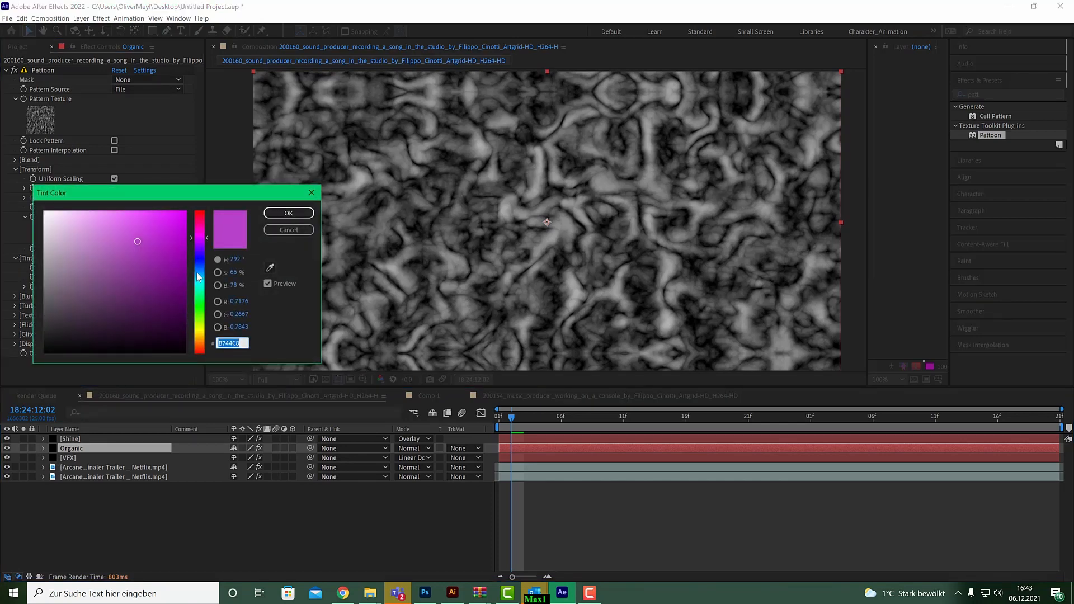
click(200, 330)
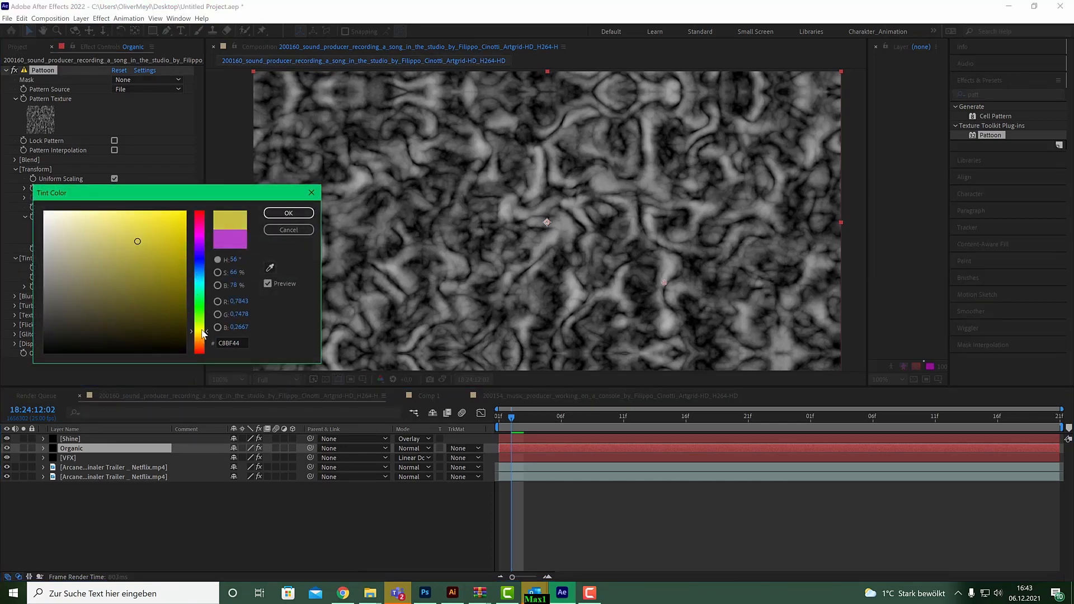
click(183, 326)
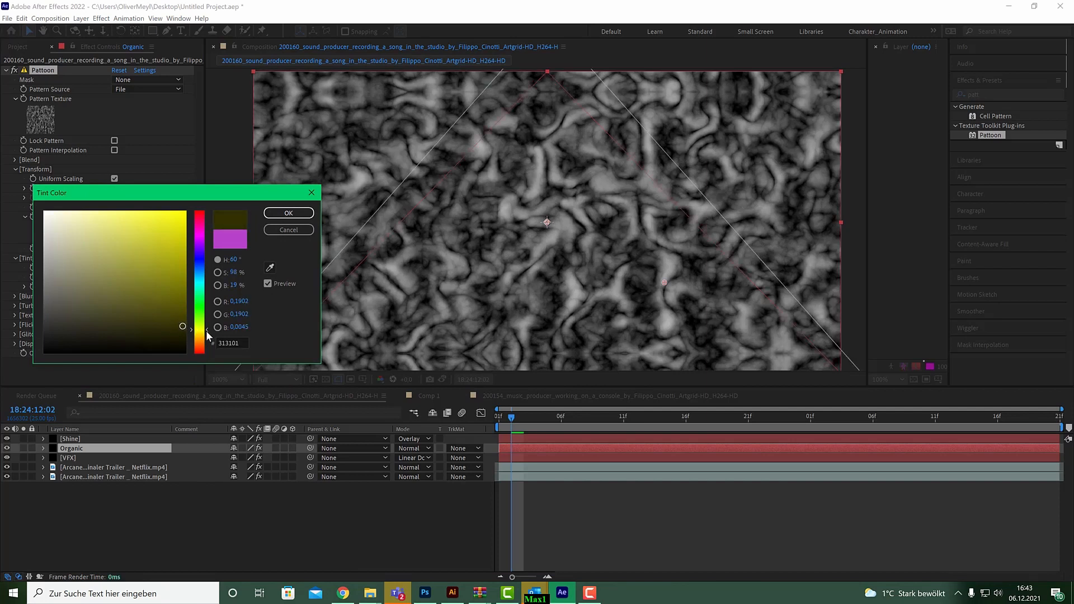
click(207, 336)
mouse_move(177, 320)
mouse_down()
mouse_move(155, 287)
mouse_move(156, 305)
mouse_move(168, 307)
mouse_up()
click(207, 338)
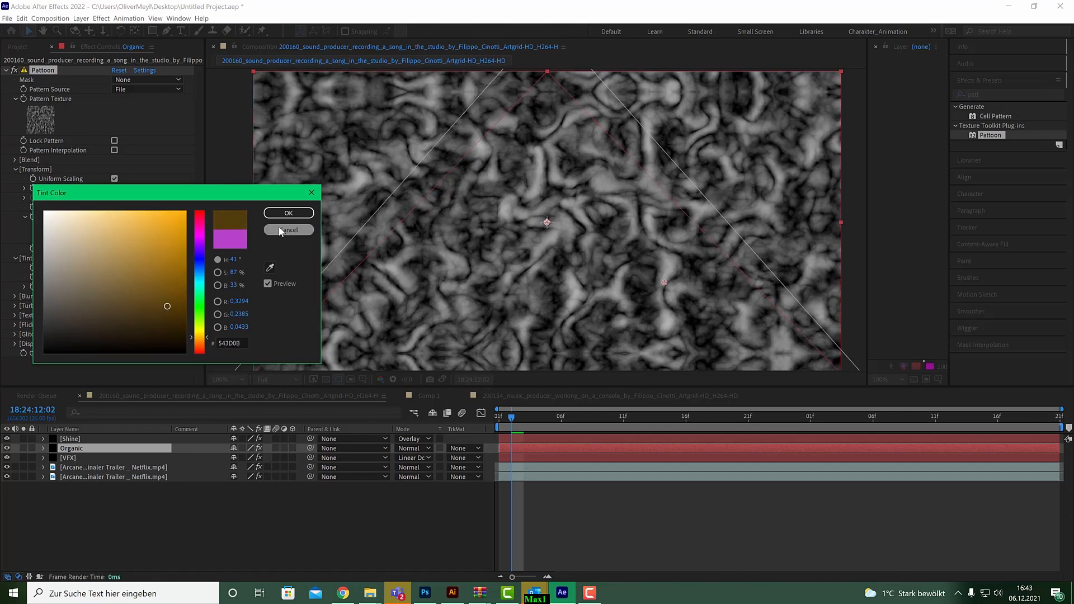
click(287, 214)
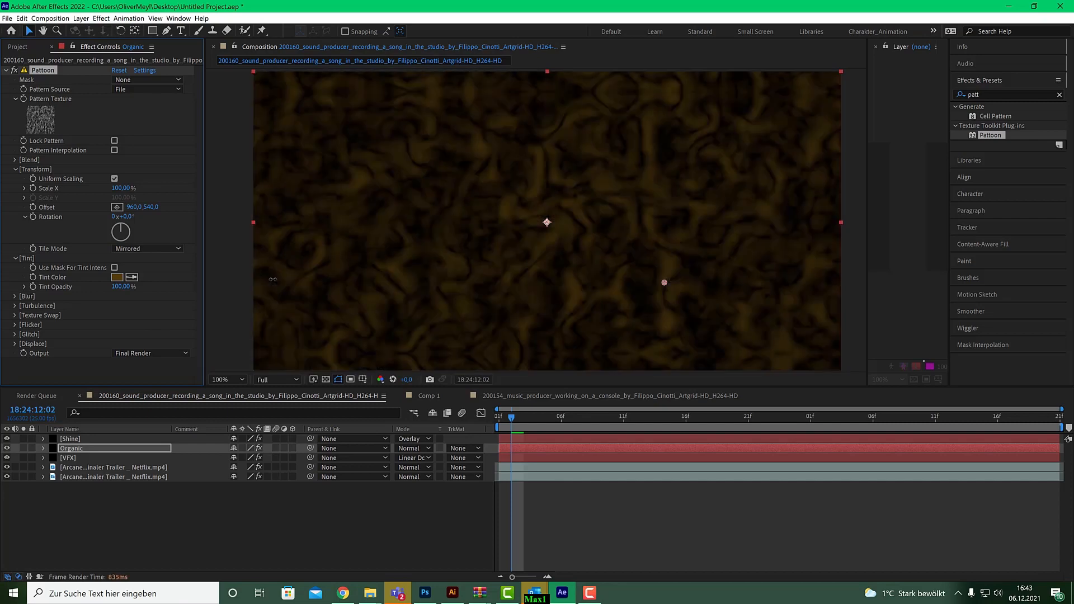
Try Overlay as the Organic layer's blending mode, and settle on Screen
click(420, 448)
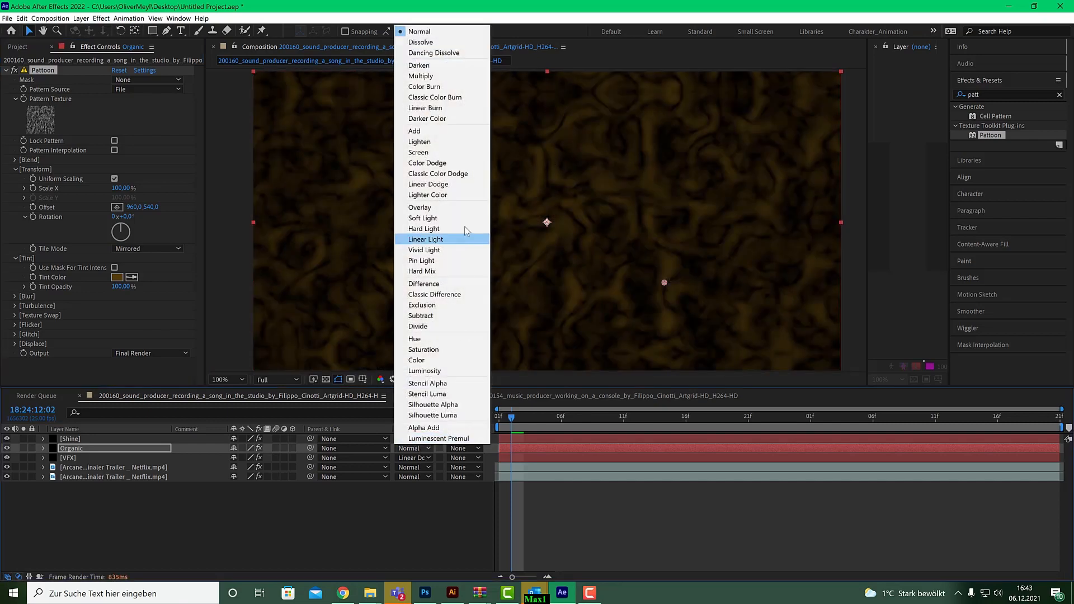
click(458, 207)
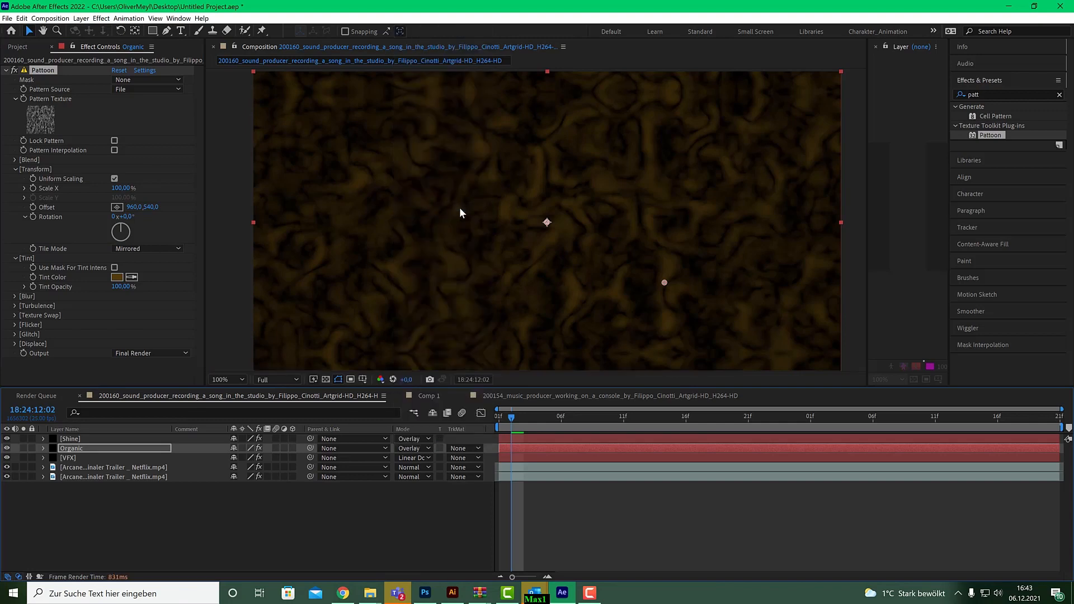
key(comma)
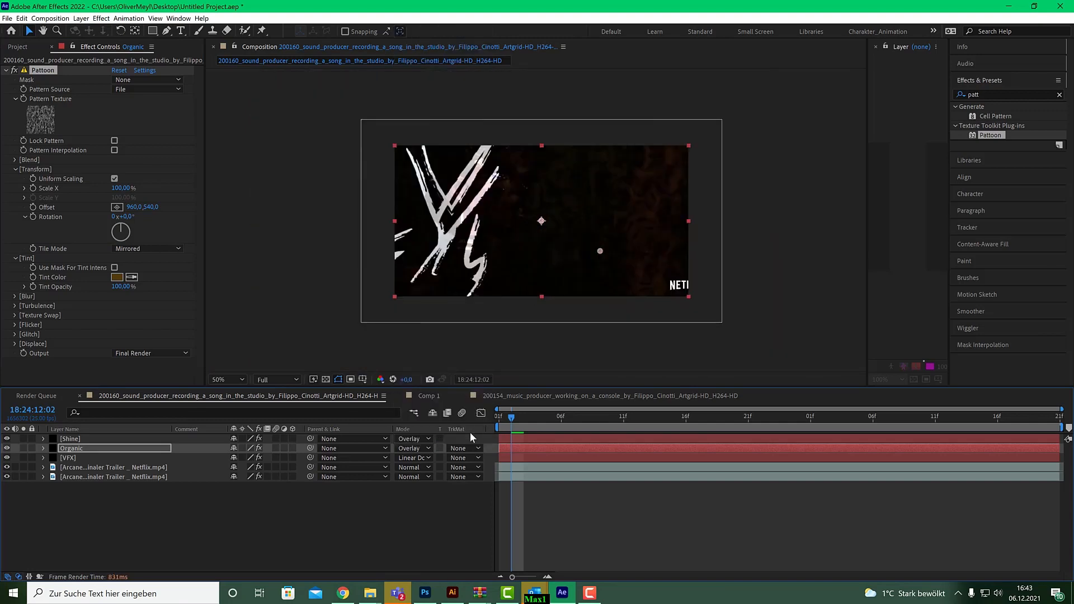
click(420, 449)
click(441, 153)
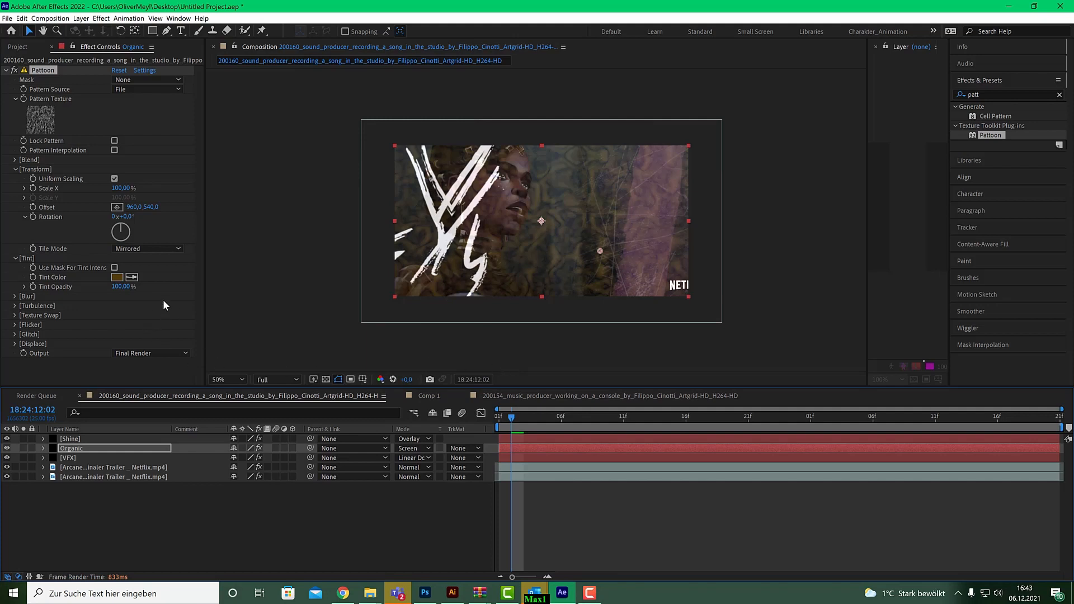
Activate Pattoon's texture swap on the Organic layer with a swap frequency of 12 Hz
click(15, 315)
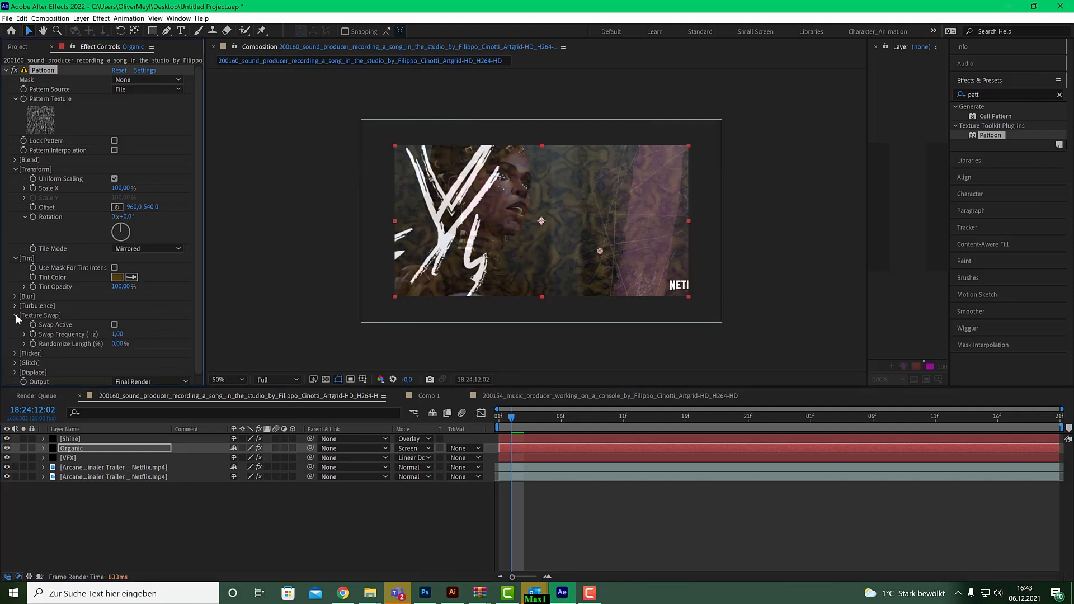
click(115, 324)
click(117, 334)
text(12)
key(Return)
Draw a tall rectangular mask over the left part of the frame on the Organic layer and assign Mask 1 to Pattoon
click(154, 32)
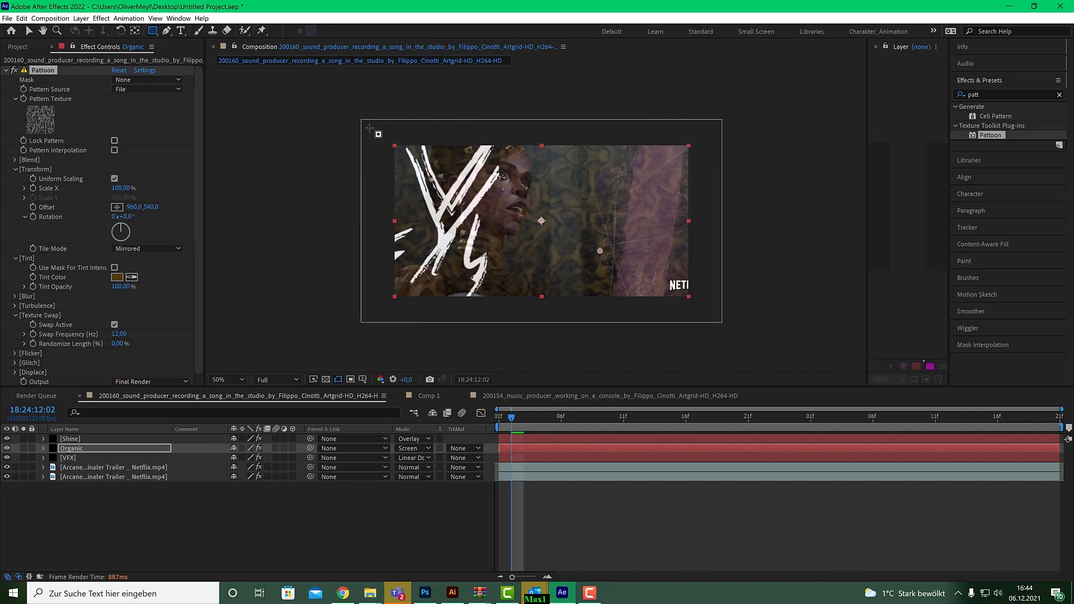
drag(348, 122, 467, 321)
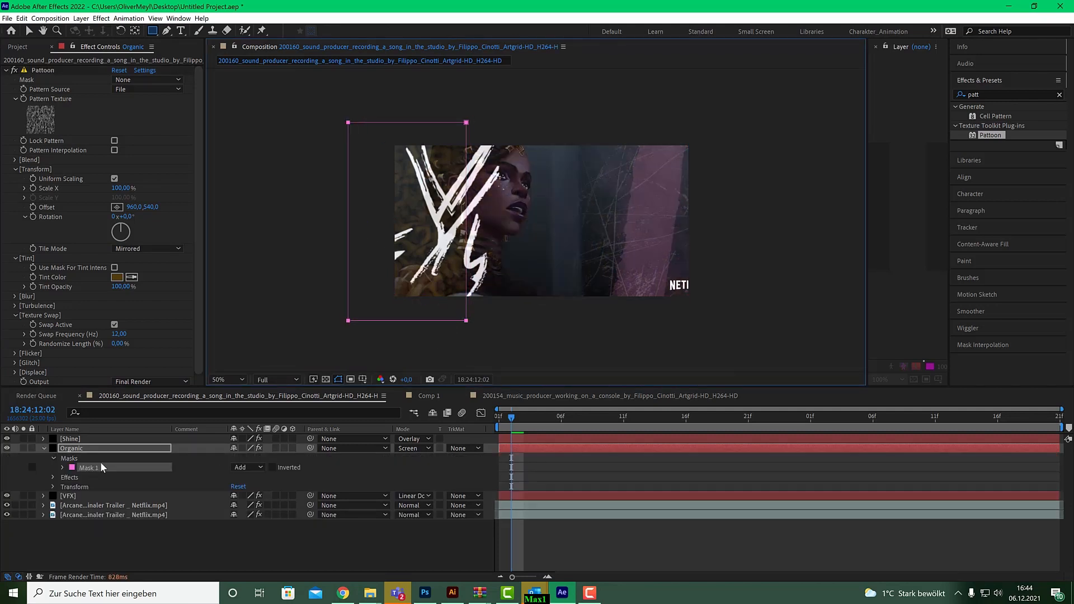
click(138, 80)
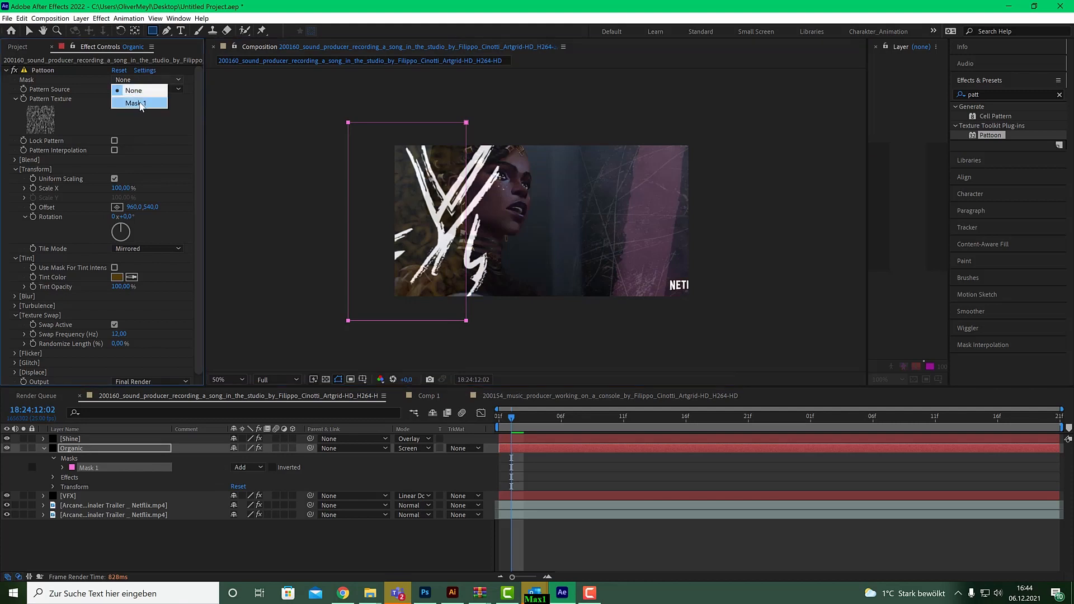
click(138, 103)
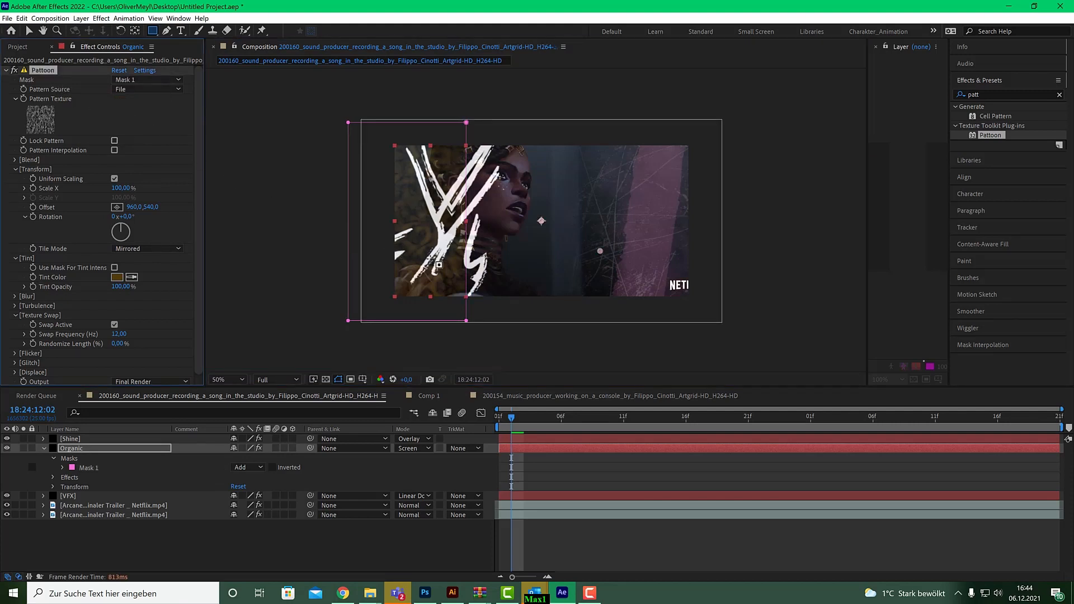
Feather the Organic layer's Mask 1 by 500 pixels
click(82, 468)
key(m)
key(m)
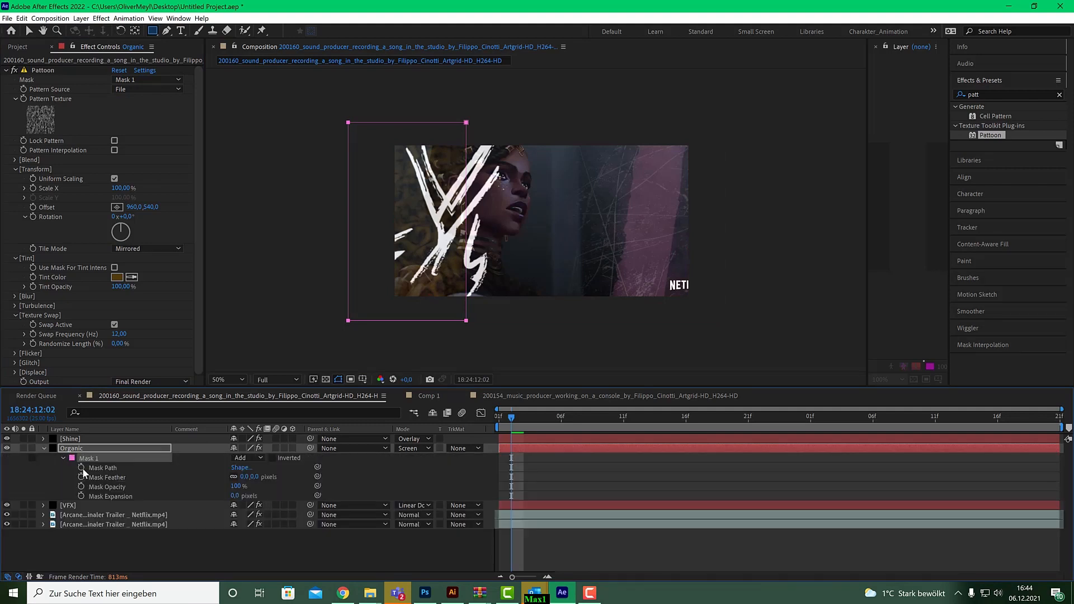
click(255, 477)
text(500)
key(Return)
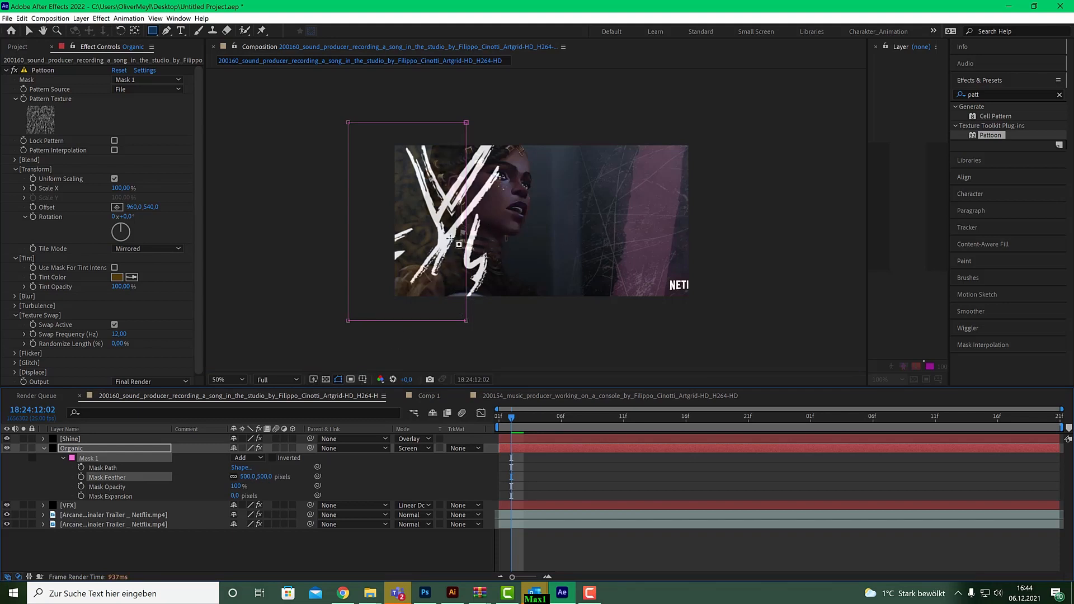
scroll(443, 257, up, 1)
scroll(417, 256, down, 1)
Slant Mask 1's right edge by moving its lower corner well inward and its upper corner slightly outward
click(6, 71)
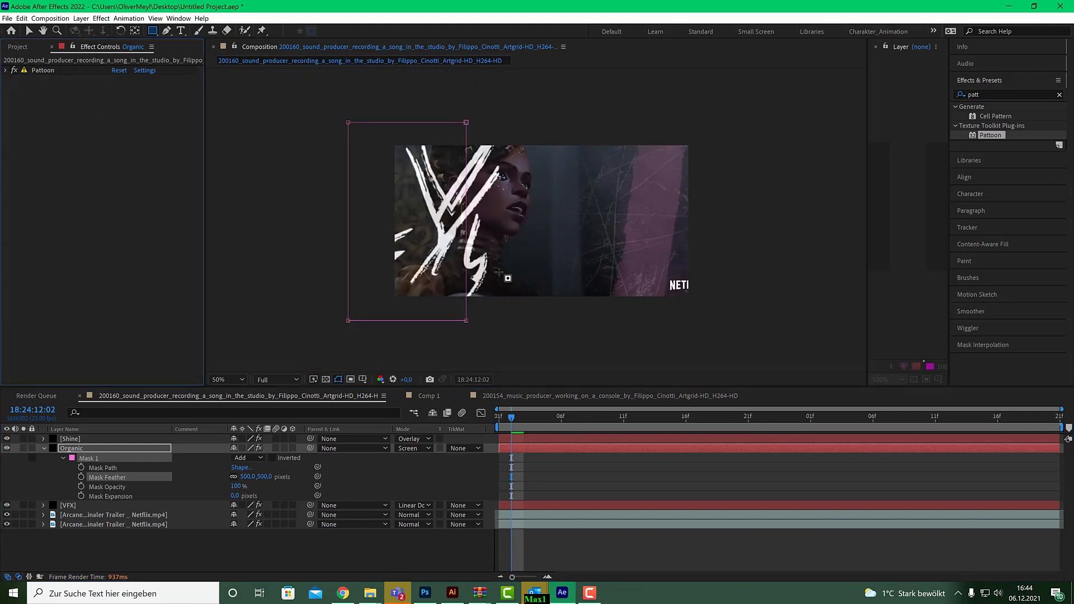
click(29, 30)
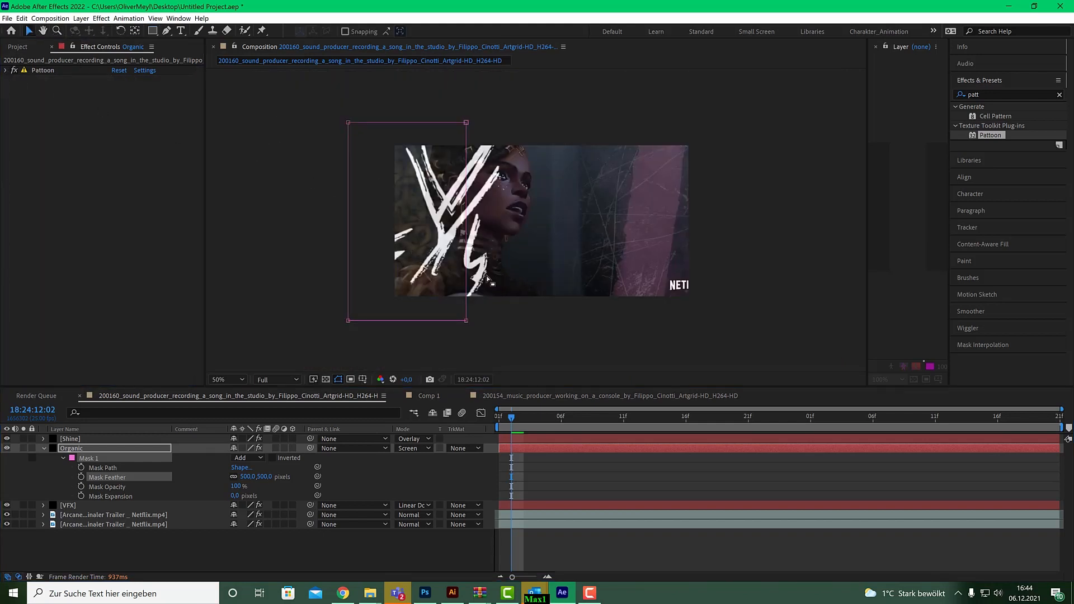
drag(466, 321, 417, 322)
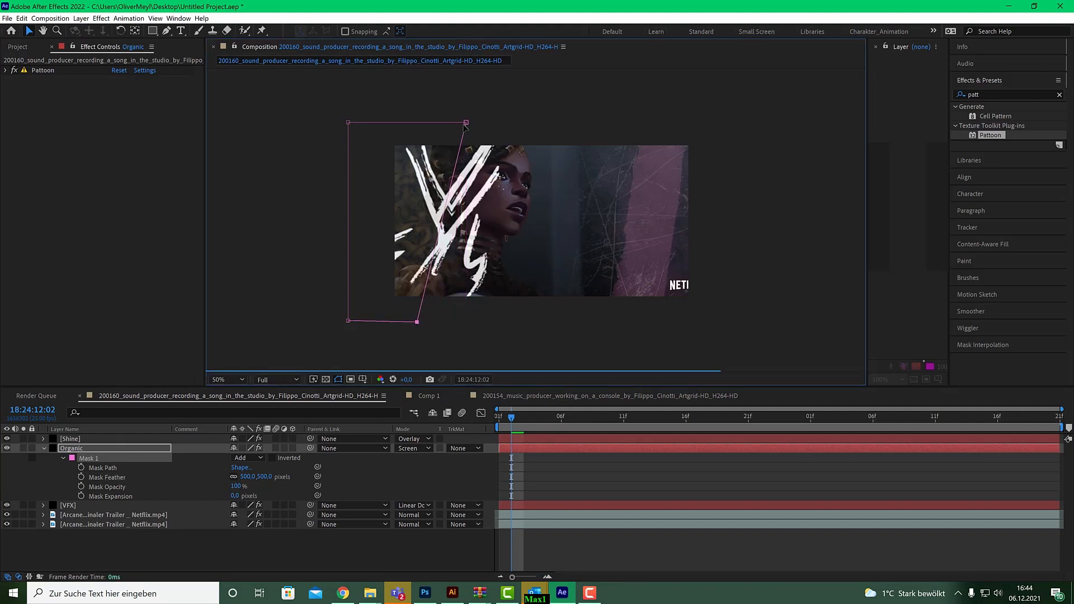
drag(467, 122, 475, 122)
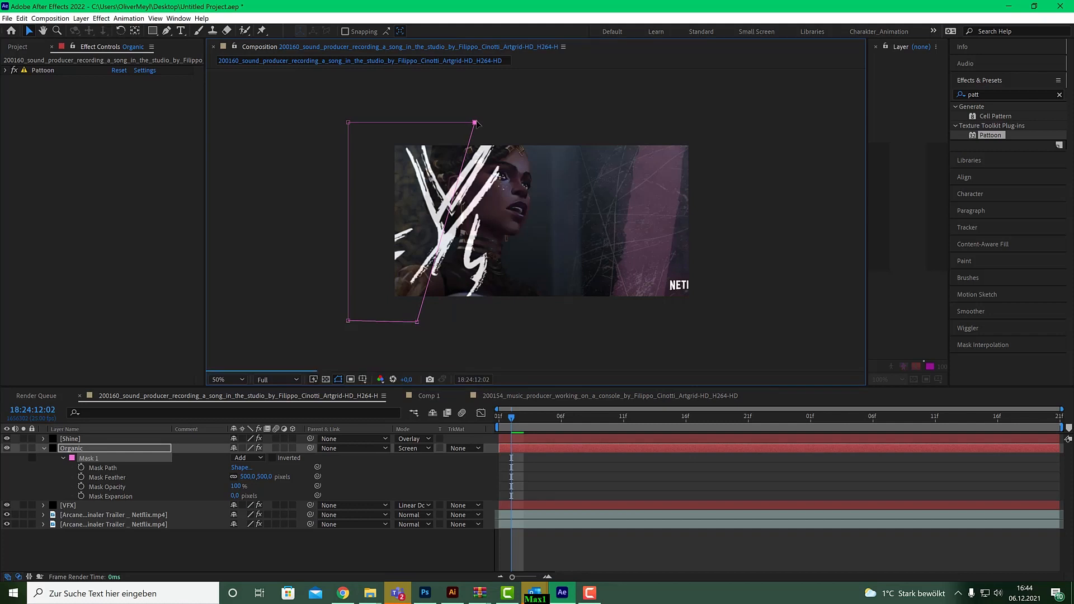
Hide the VFX layer at 18:24:12:03 and inspect the masked Organic texture up close
click(520, 422)
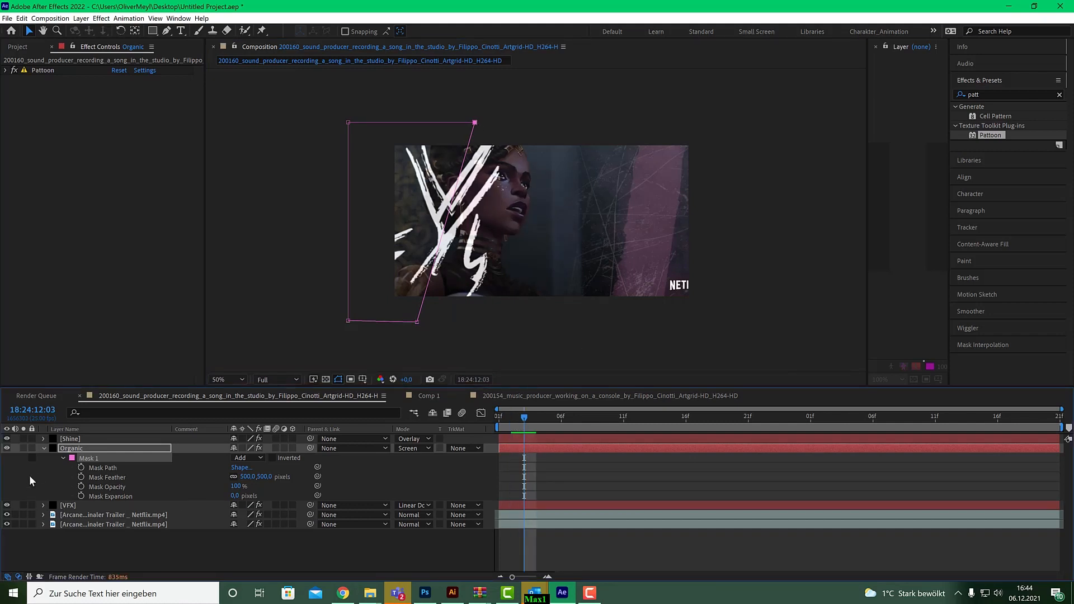
click(8, 506)
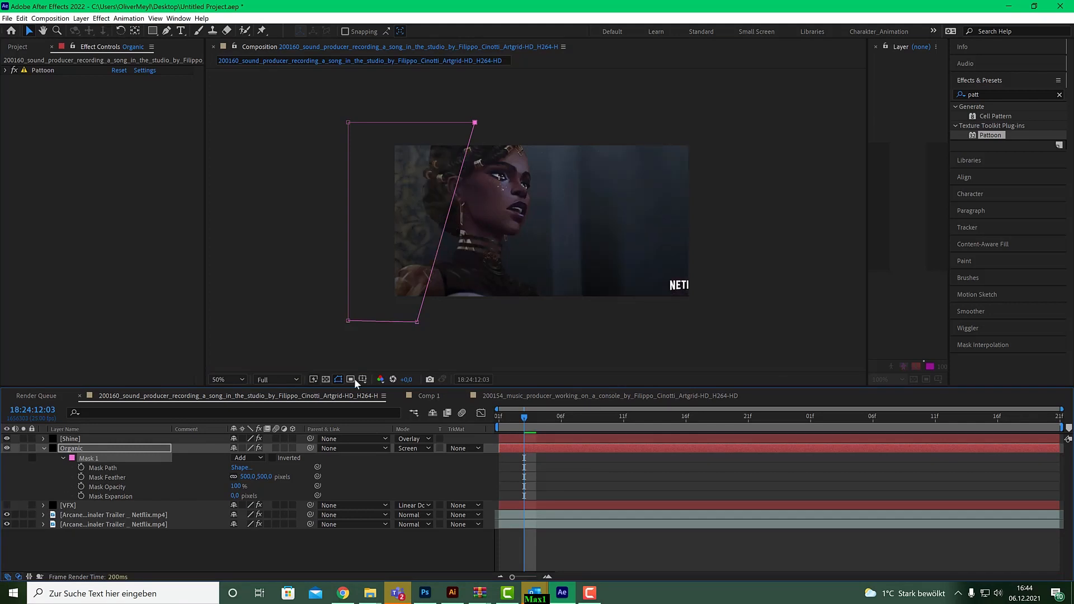
scroll(449, 250, up, 1)
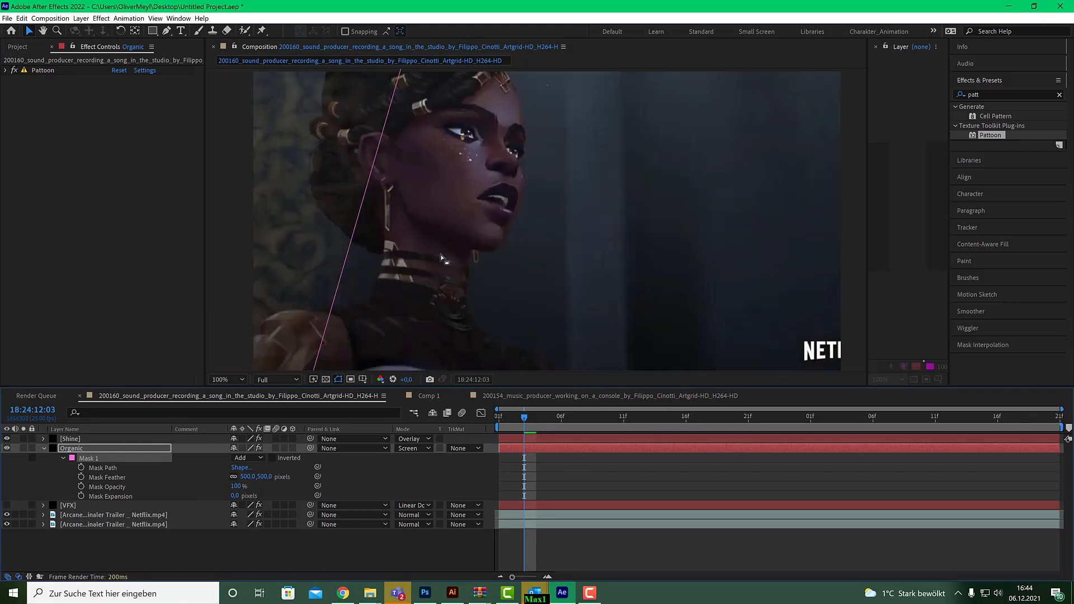
scroll(445, 259, down, 1)
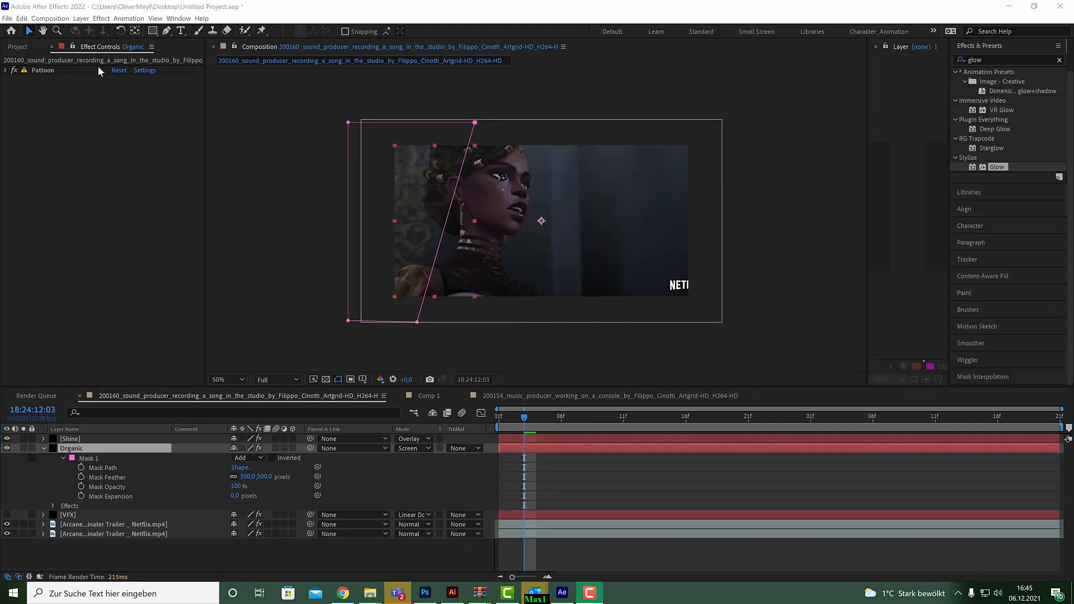
Add the Stylize Glow effect to the Organic layer and lower its threshold to 17.6%
double_click(997, 166)
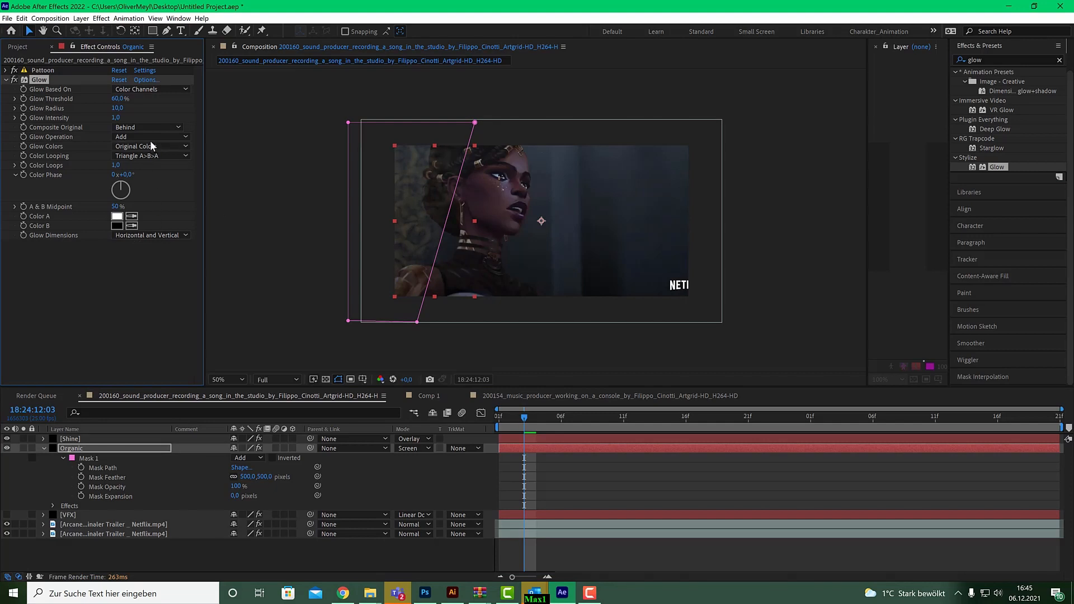
drag(116, 98, 60, 99)
Solo the lower trailer clip as a reference at 18:24:12:02, and restore all layers
click(24, 534)
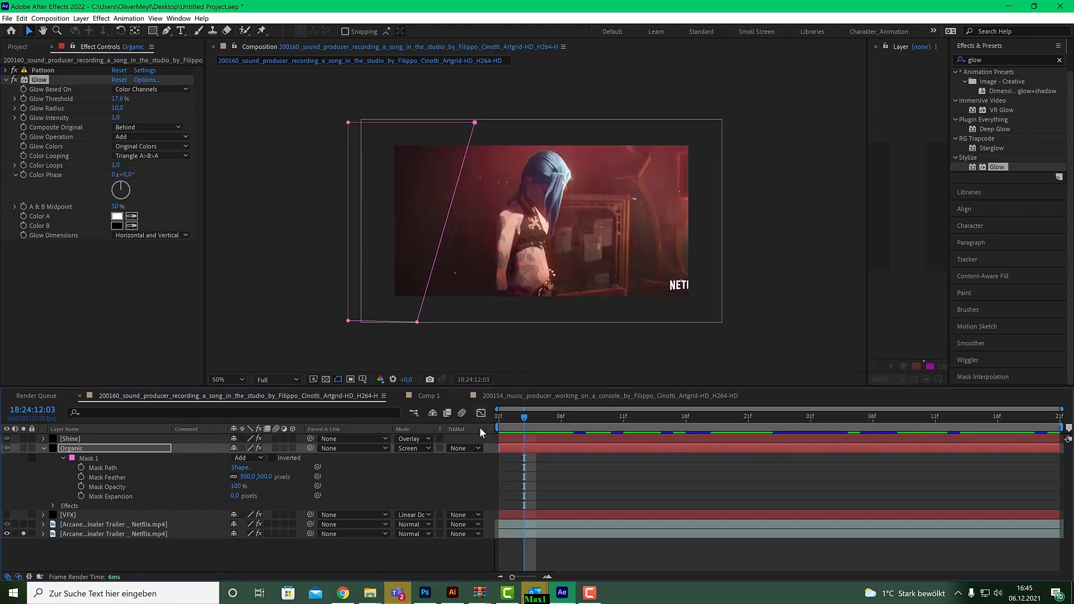
click(509, 419)
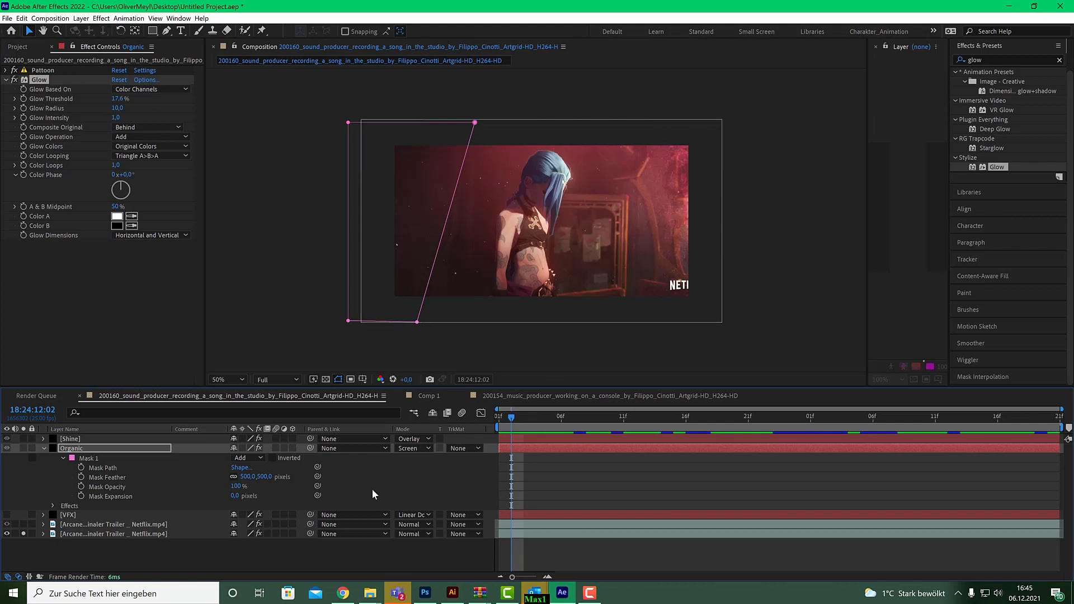
click(24, 534)
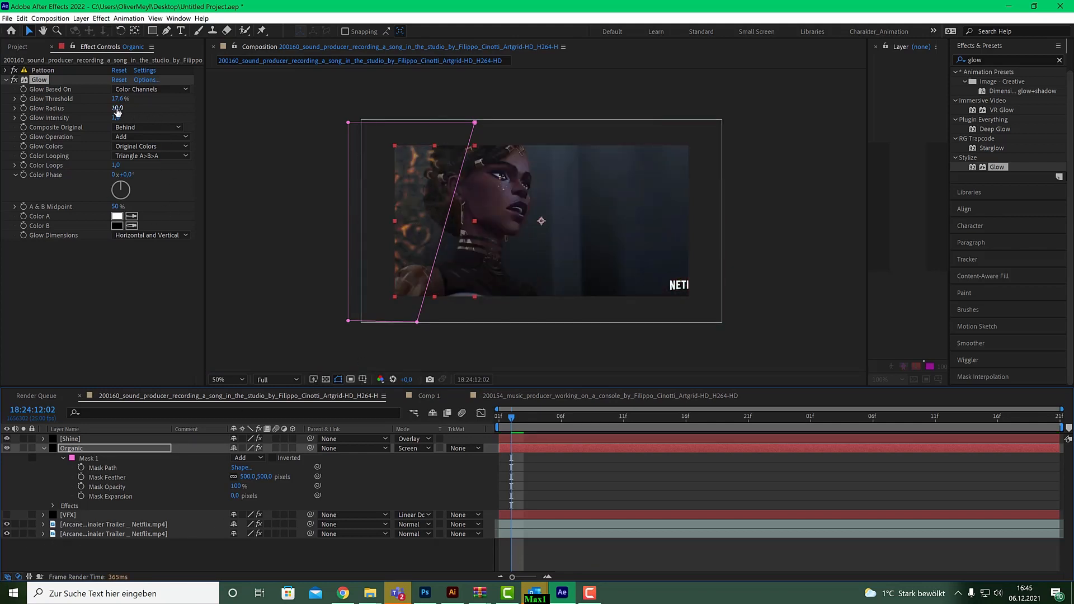
Set the Organic layer's glow radius to 65 and its glow threshold to 15.3%
drag(118, 112, 150, 111)
key(period)
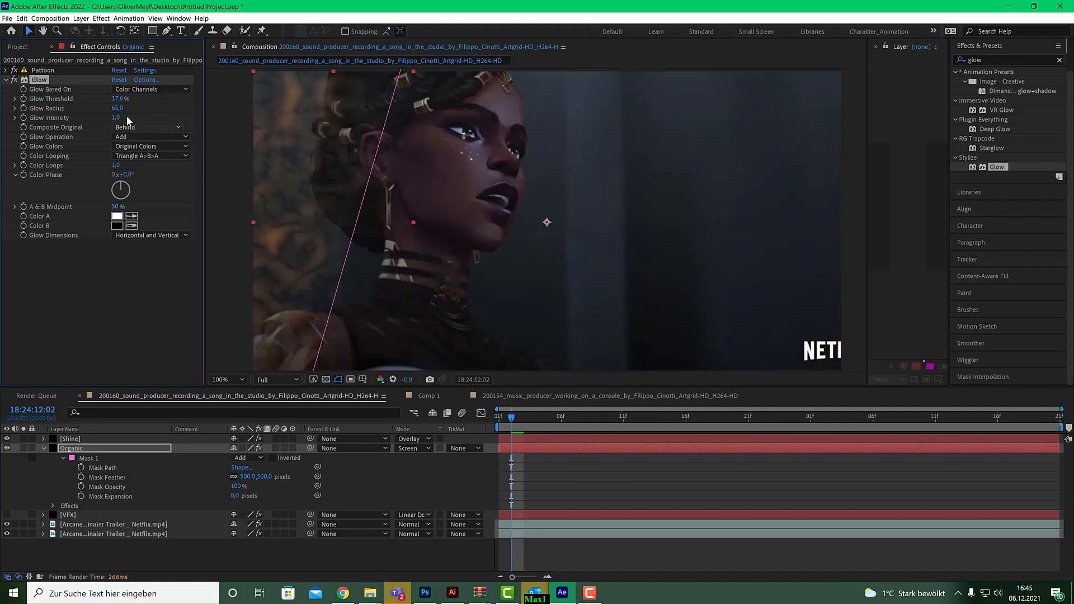
drag(121, 99, 118, 98)
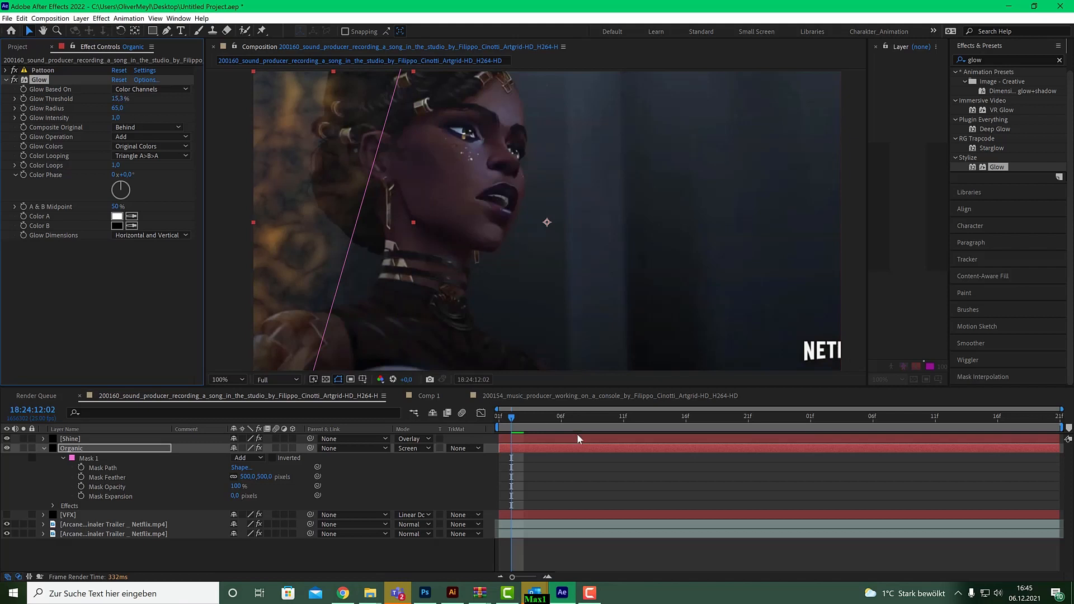
Play the composition from 18:24:12:01 to preview the glowing, swapping Organic texture
mouse_move(510, 424)
mouse_down()
mouse_move(464, 423)
mouse_move(500, 437)
mouse_up()
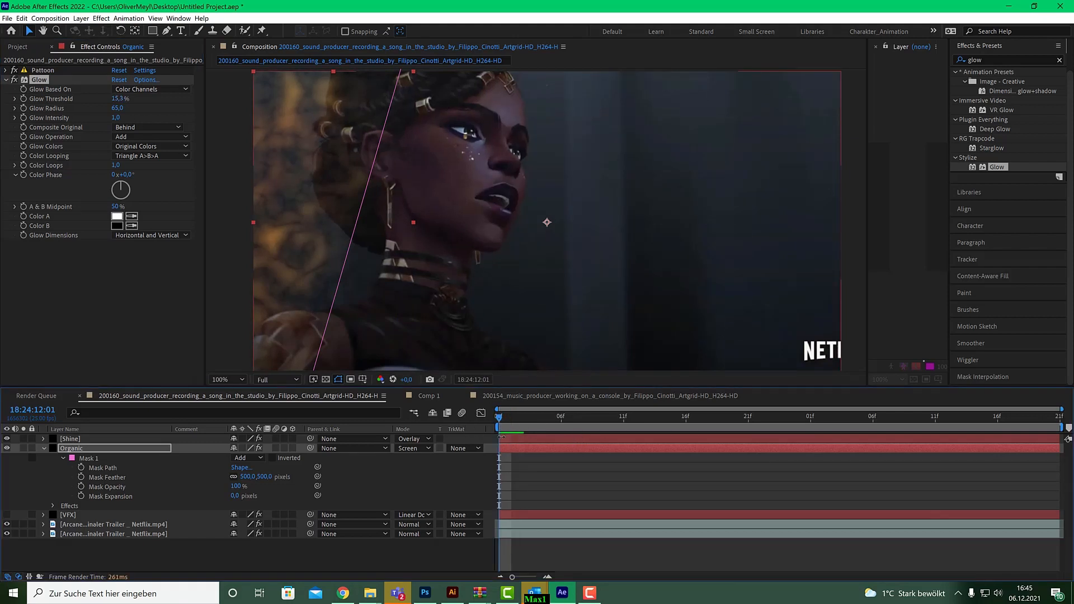
click(558, 438)
key(space)
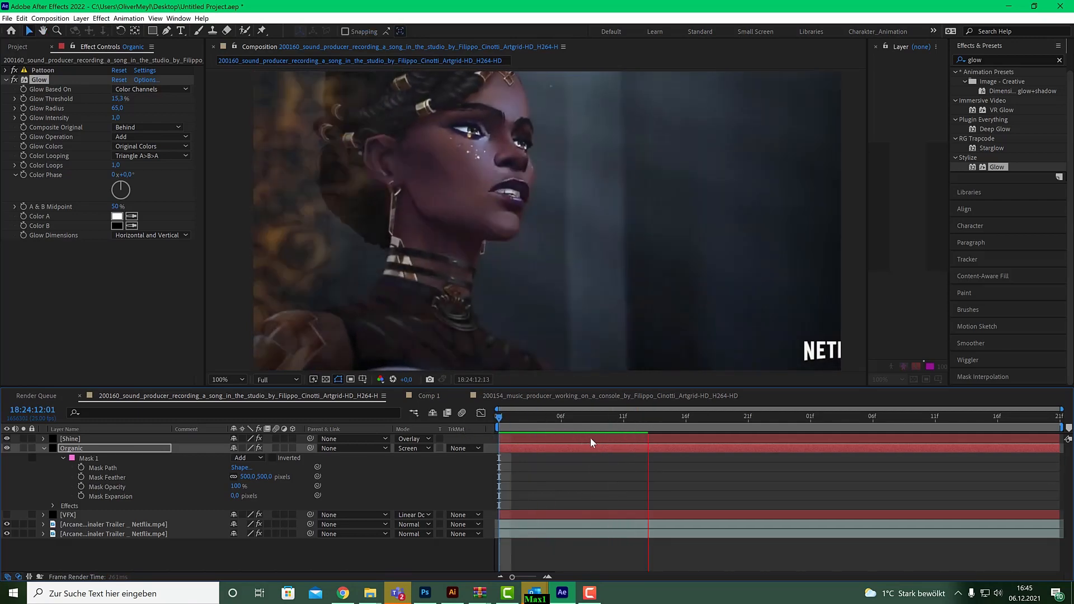
key(space)
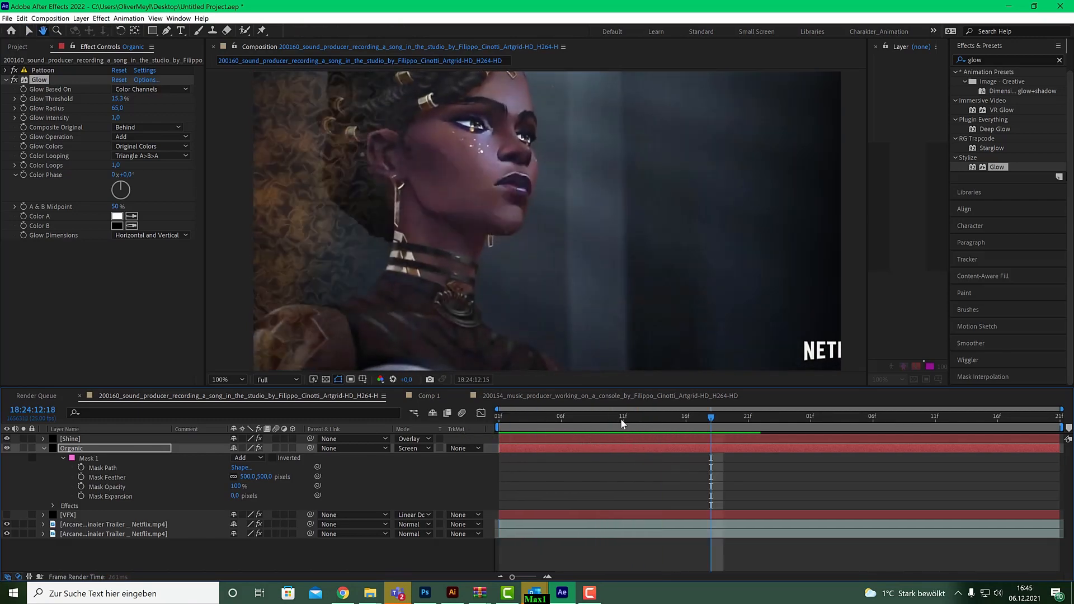
Turn the VFX layer's visibility back on with the current time at 18:24:12:04
drag(620, 419, 536, 415)
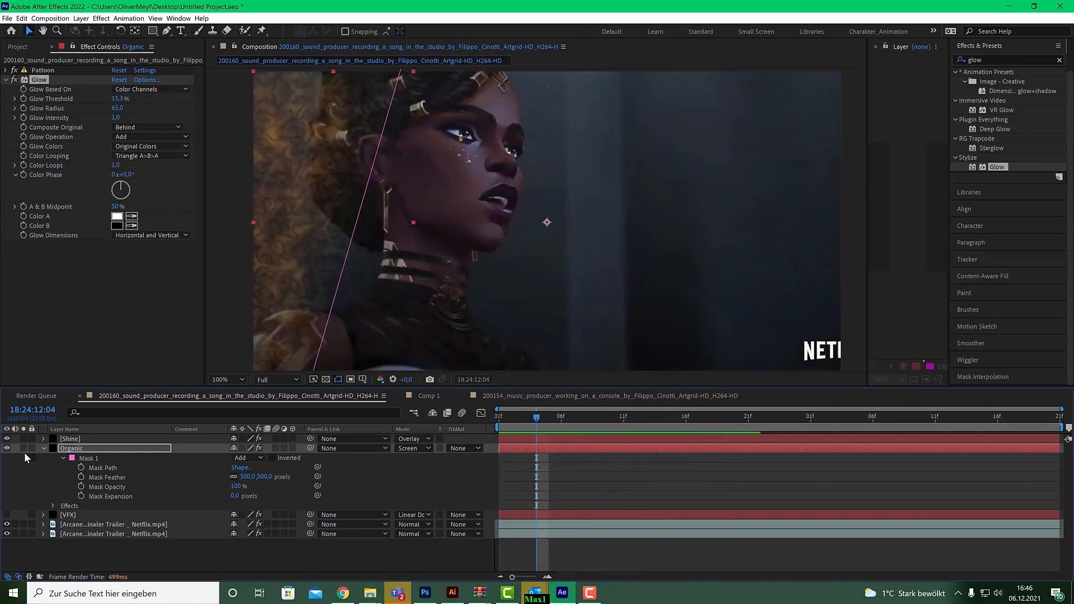
click(7, 514)
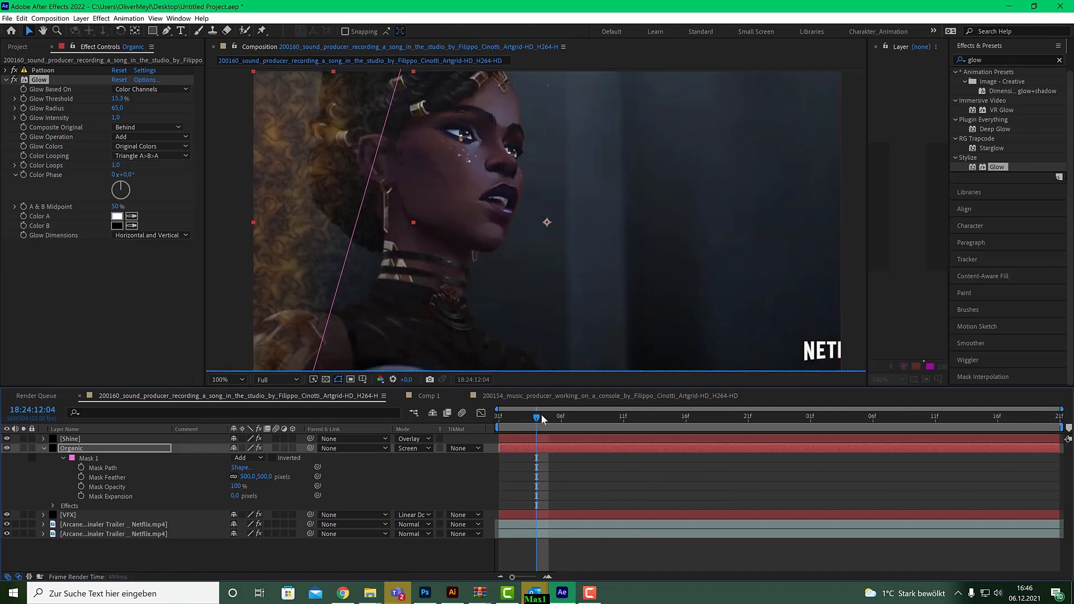
key(comma)
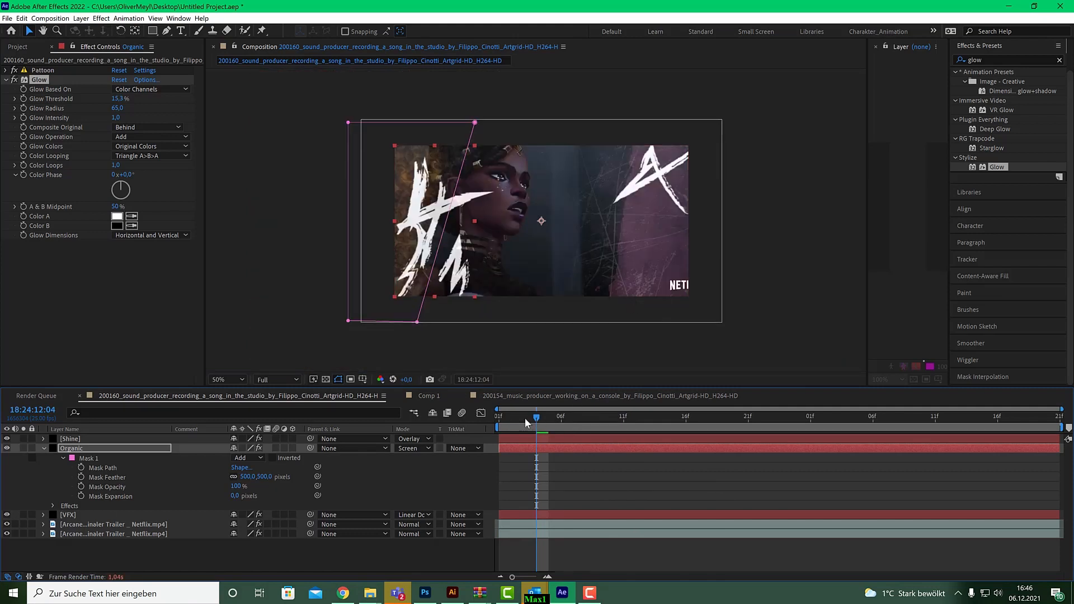
Play the composition from 18:24:12:01 to preview the VFX, Organic and Shine layers together
drag(525, 418, 454, 422)
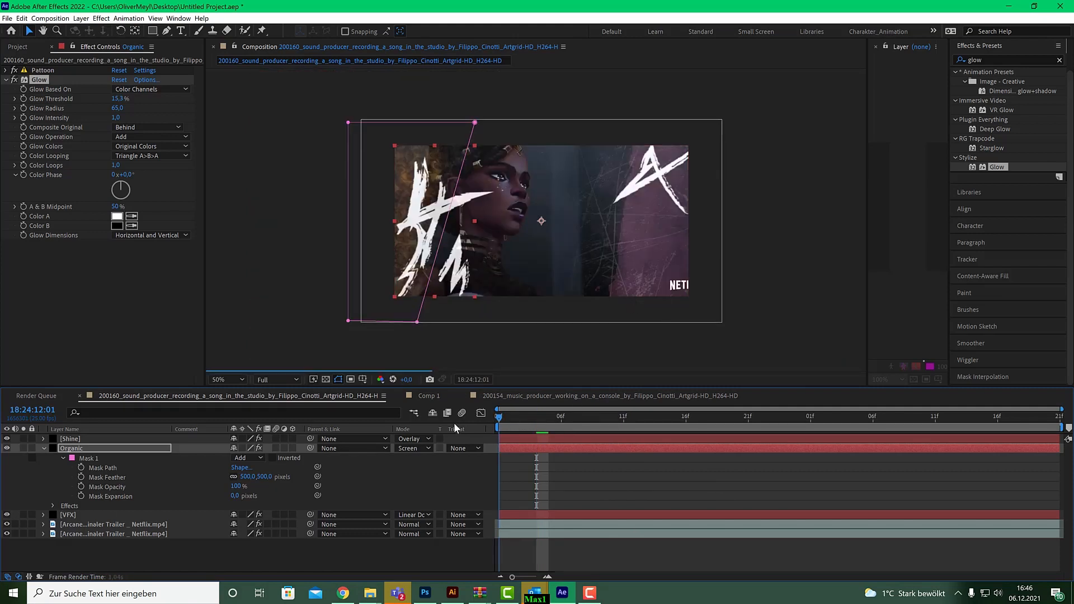
click(553, 348)
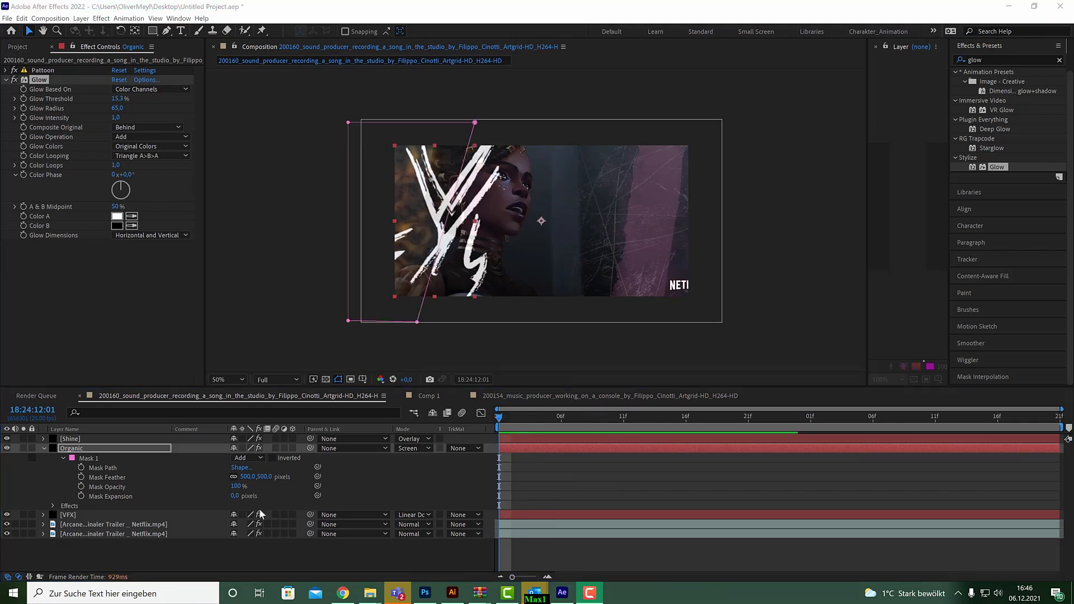
click(502, 415)
key(space)
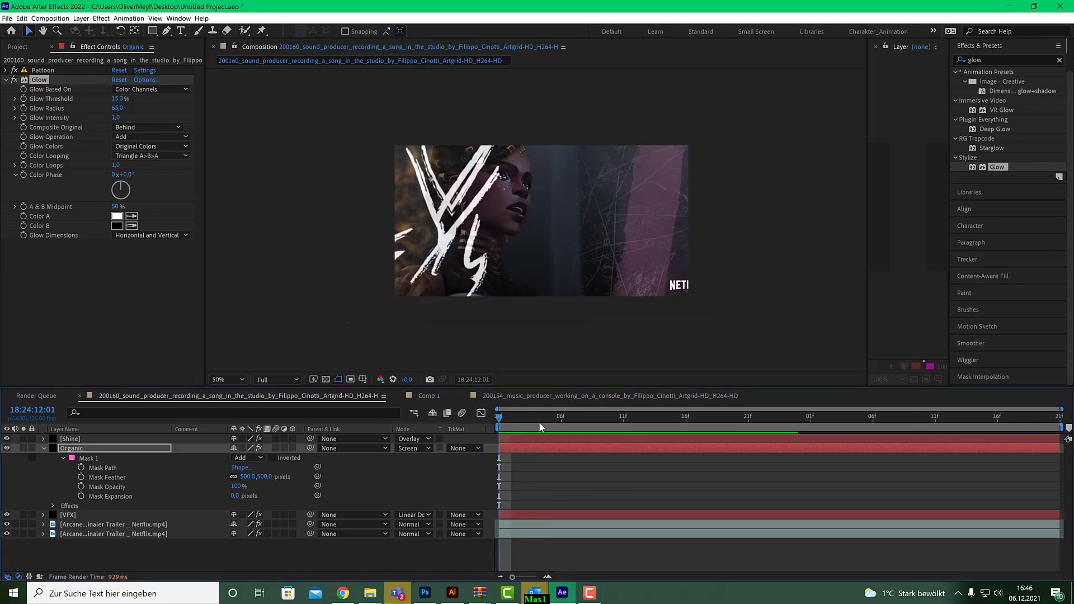
key(space)
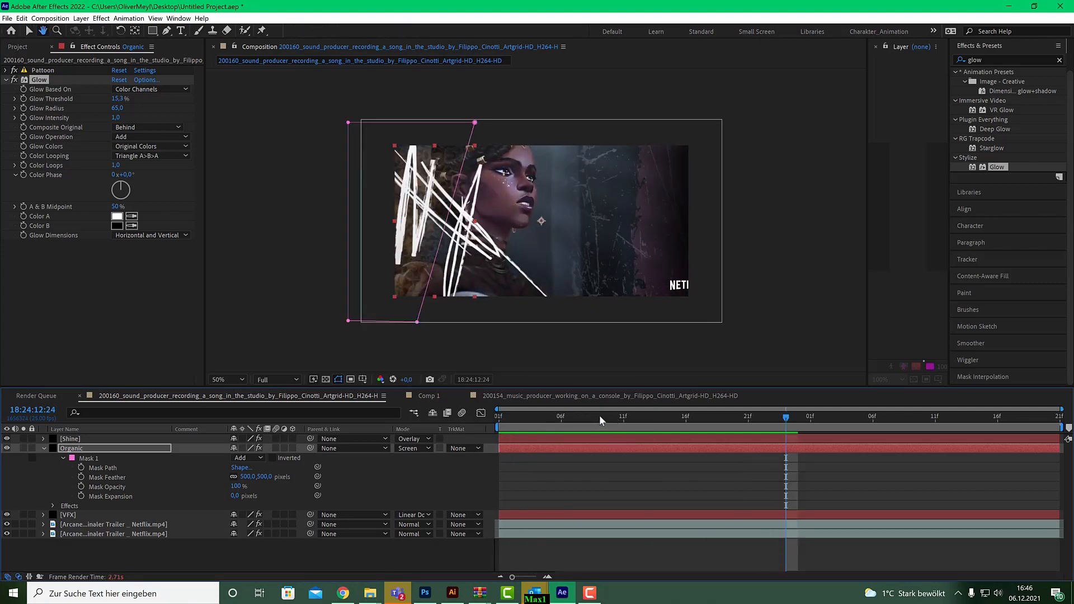
key(space)
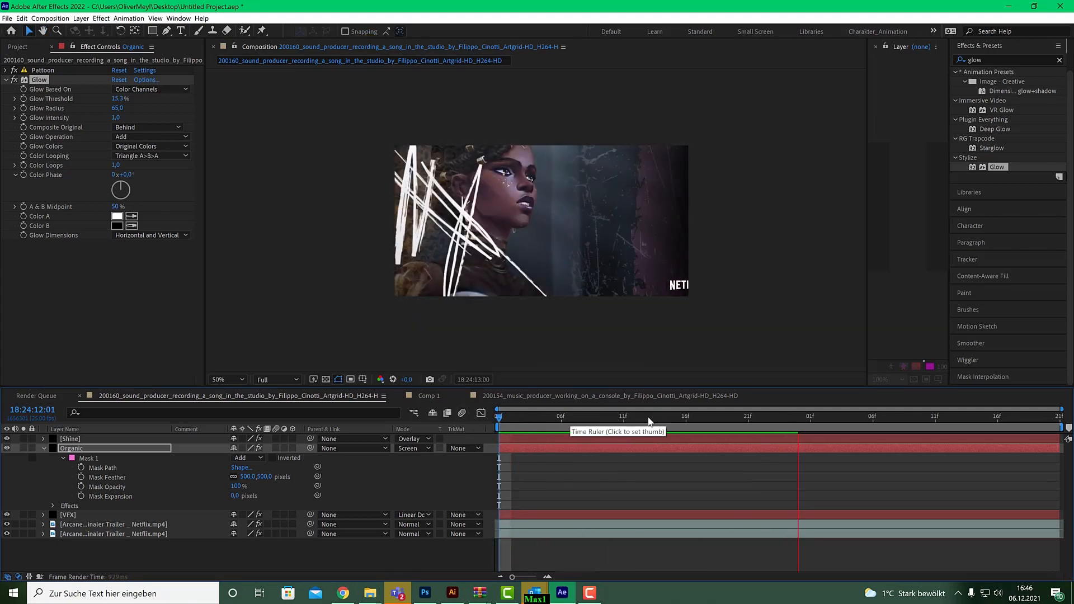
key(space)
key(space)
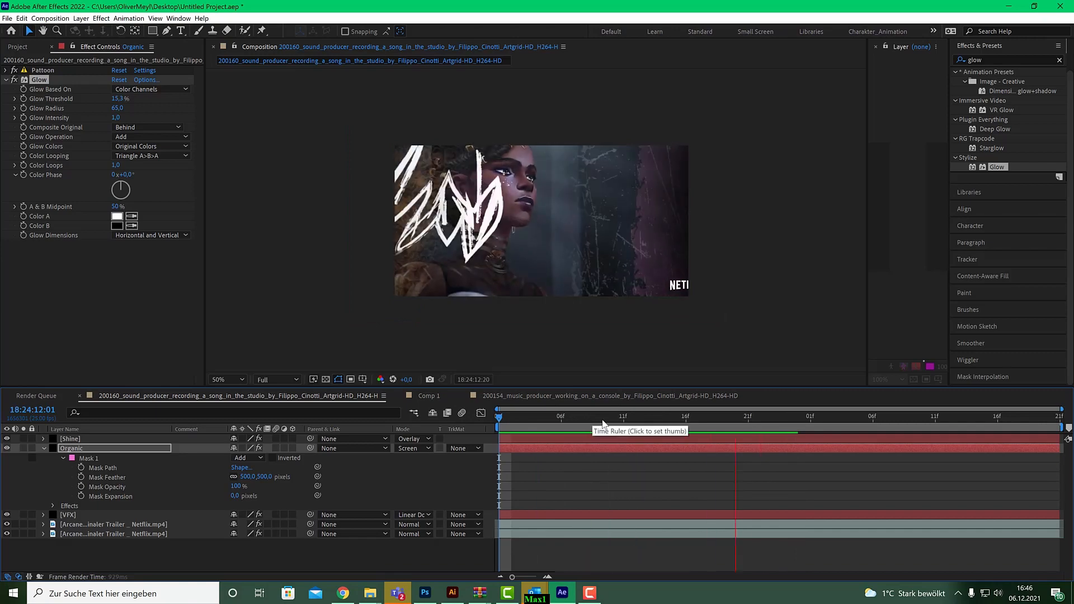
key(space)
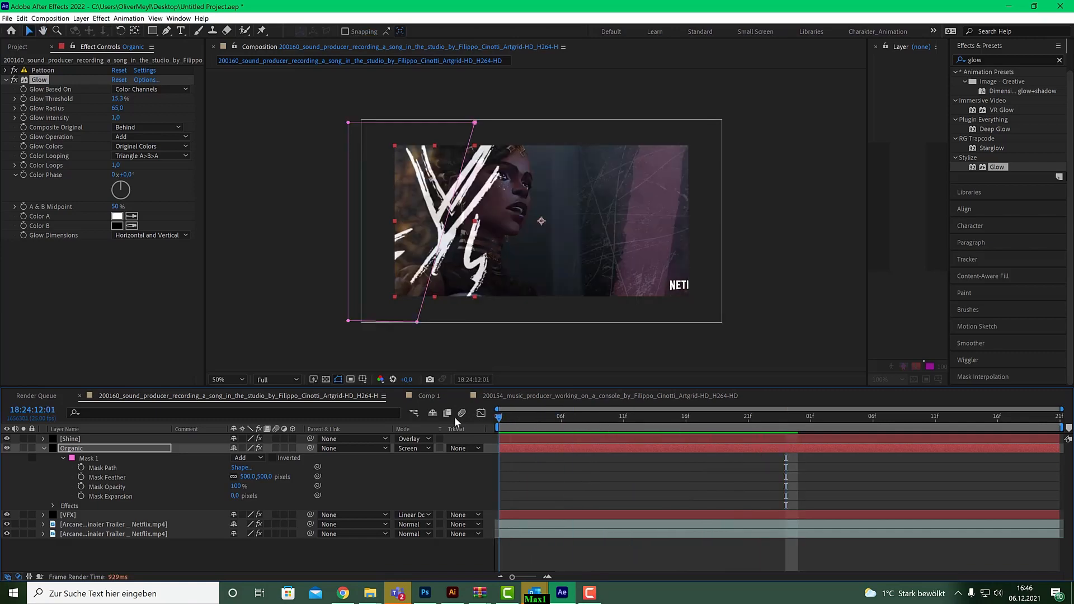
Solo the lower trailer clip, review it as a reference up to 18:24:12:10, and restore all layers
click(23, 533)
key(space)
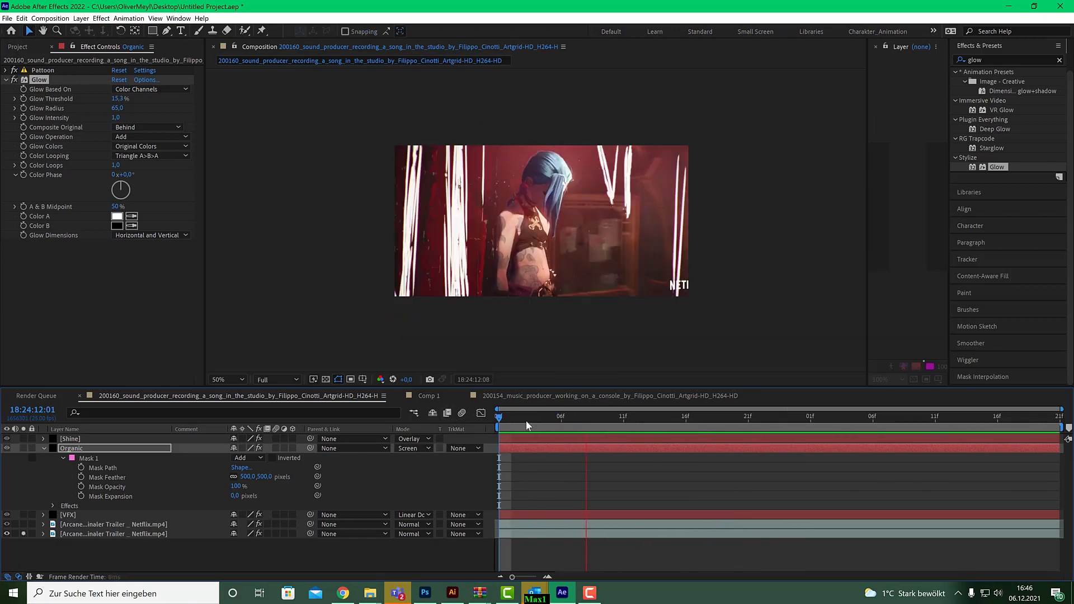
click(562, 419)
drag(523, 424, 610, 420)
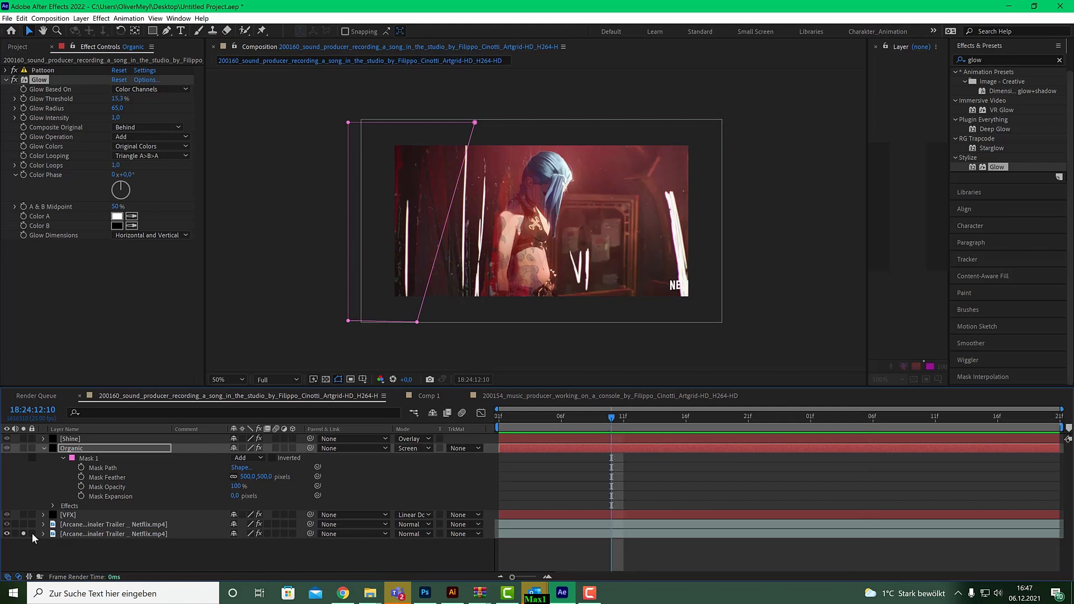
Select the Shine layer and collapse the Organic layer's properties in the timeline
click(69, 439)
click(47, 448)
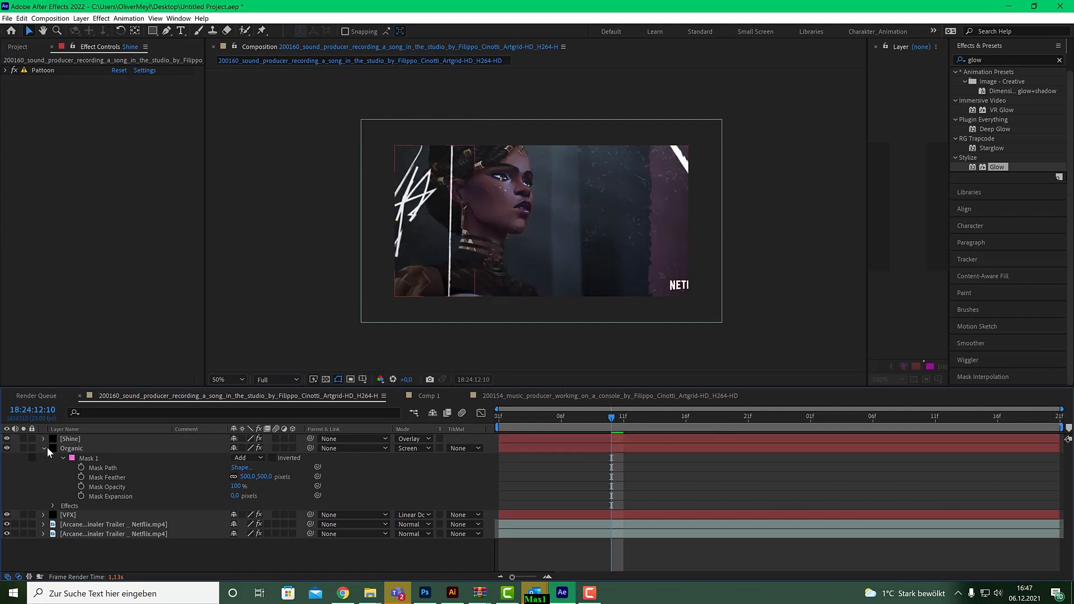
click(43, 448)
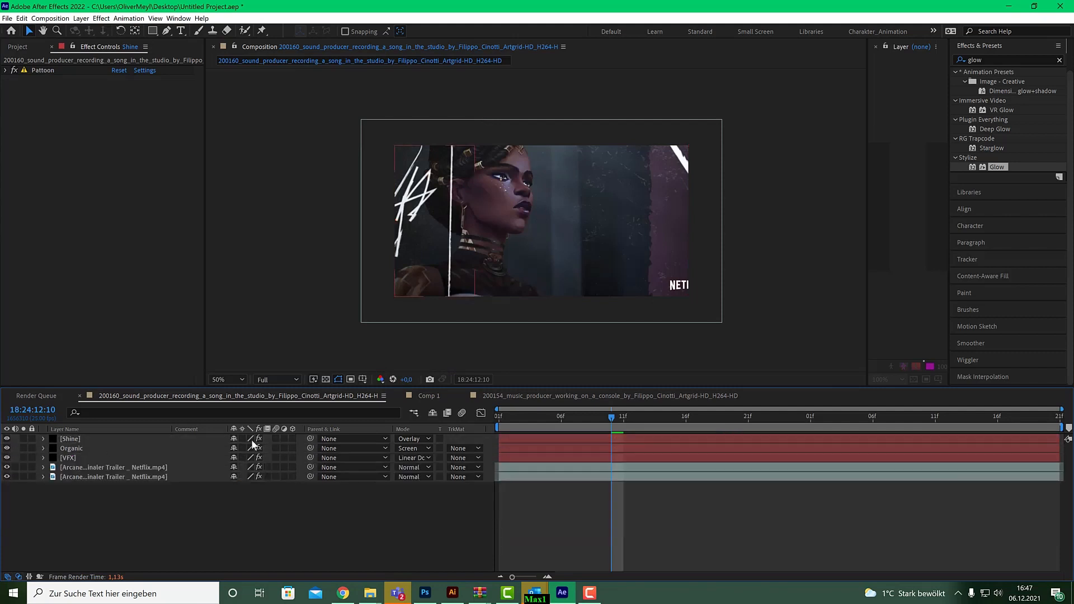
Check the Shine layer's keyframes and set the current time to its last Offset keyframe at 18:24:13:03
drag(636, 418, 833, 417)
key(u)
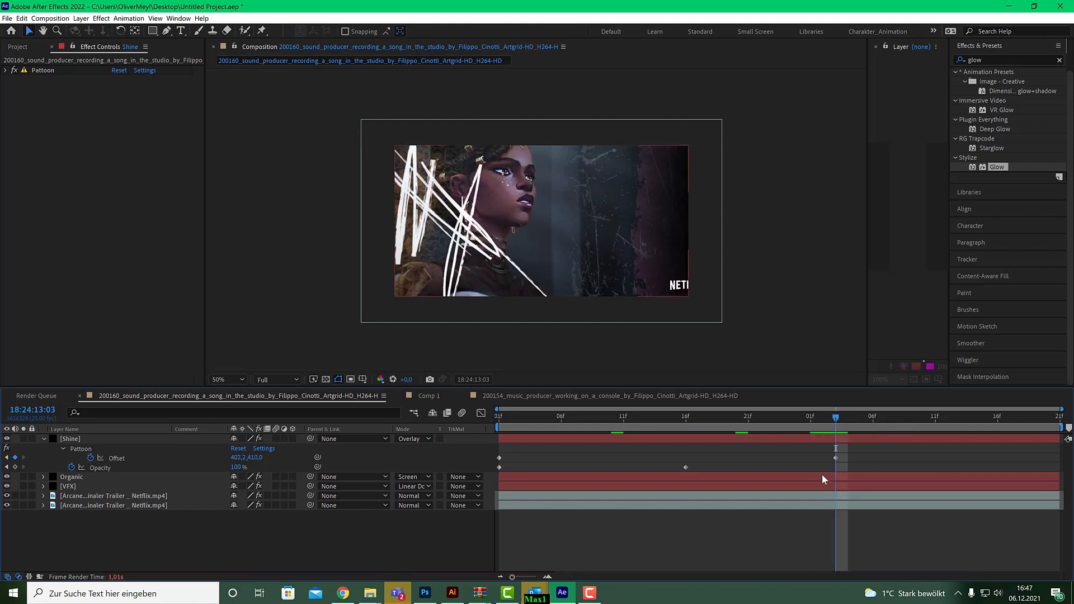
key(u)
key(Page_Down)
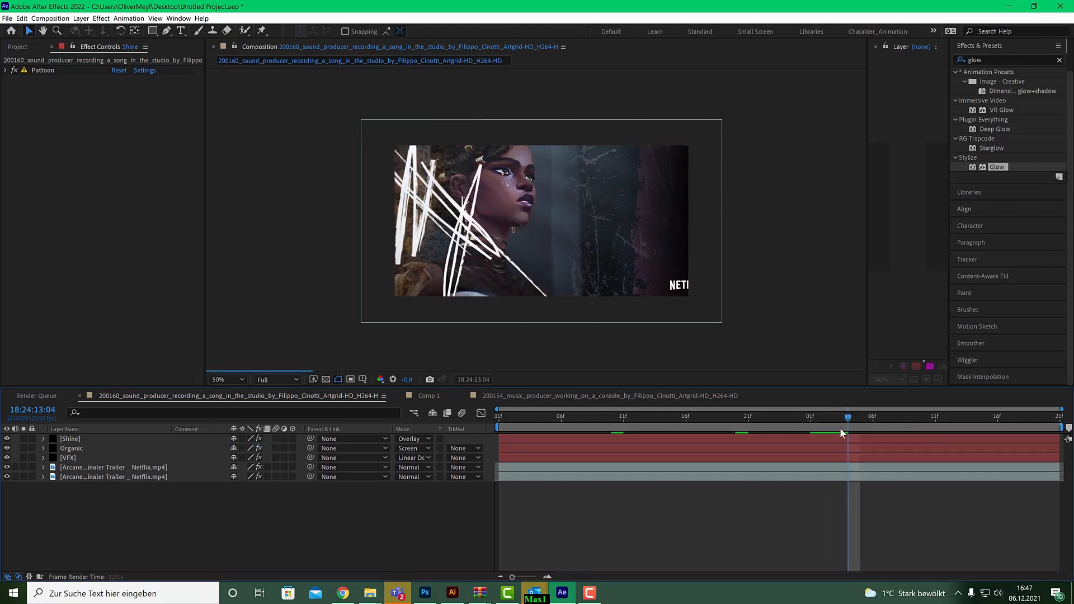
key(Page_Up)
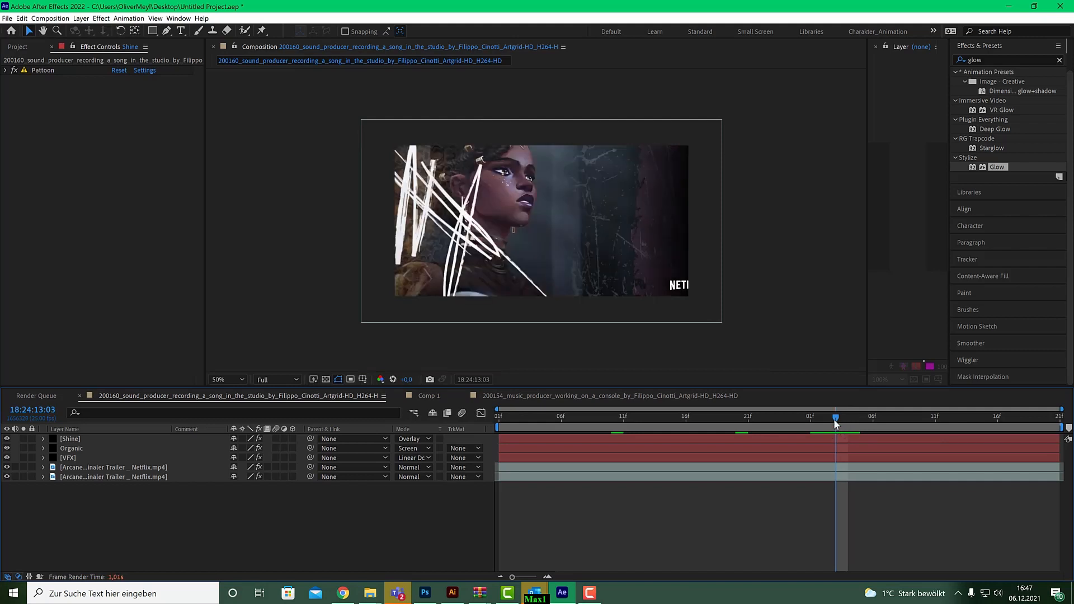
key(Page_Down)
key(Page_Up)
key(Page_Down)
key(Page_Up)
Create a 1920 x 1080 px black solid layer and apply the Pattoon effect to it
click(82, 19)
mouse_move(95, 28)
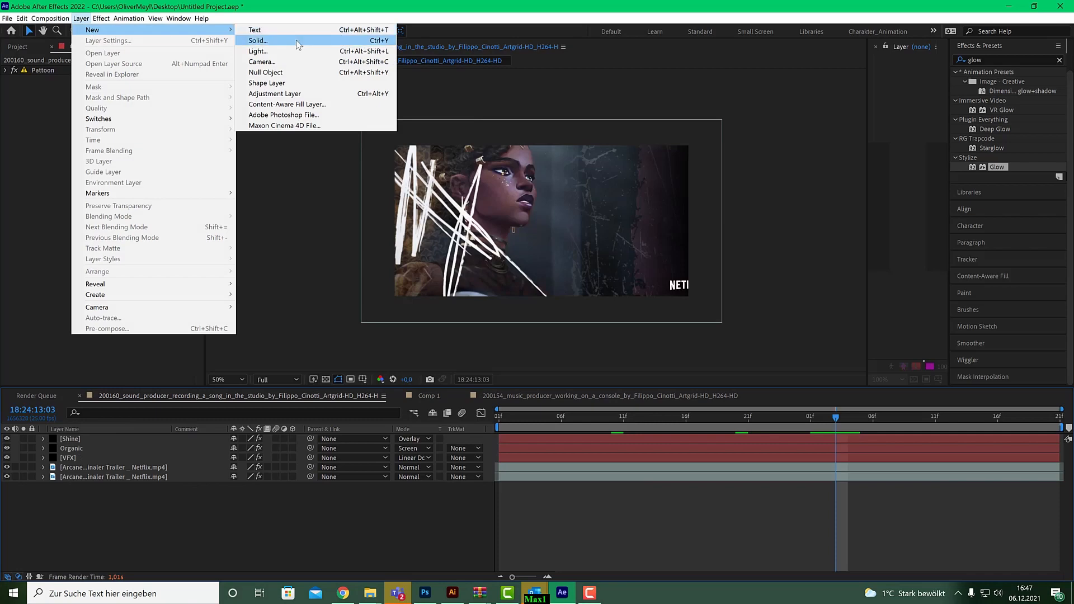
click(297, 39)
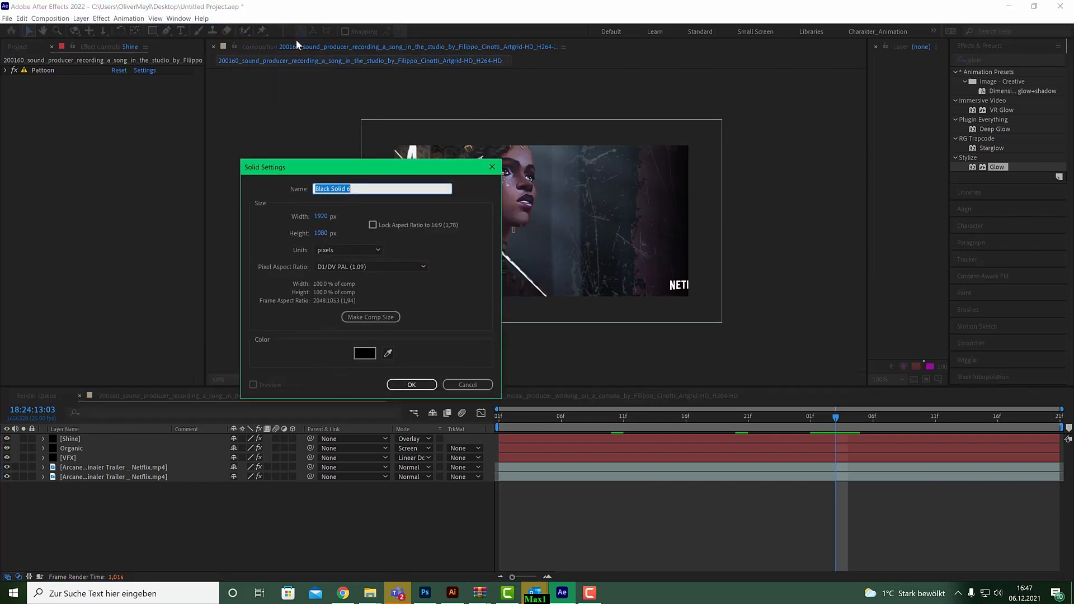
click(414, 385)
click(985, 59)
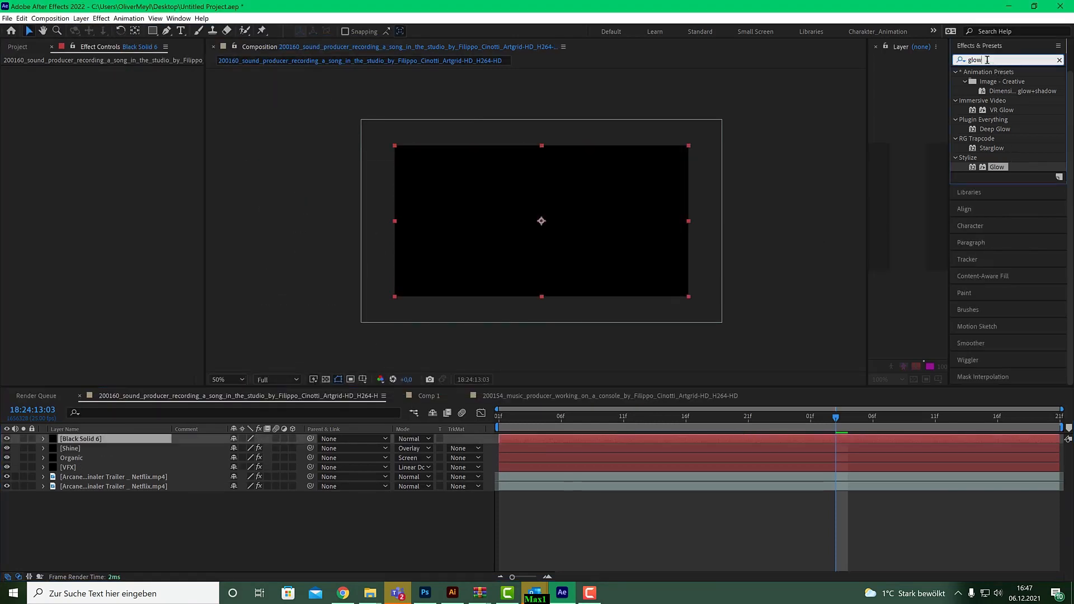
text(pat)
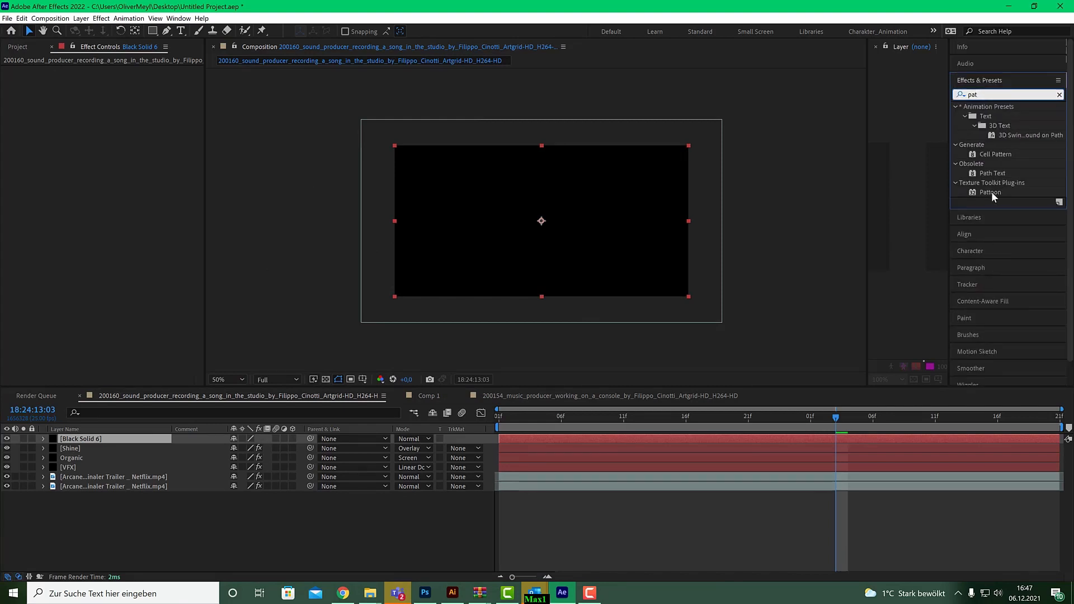
double_click(991, 192)
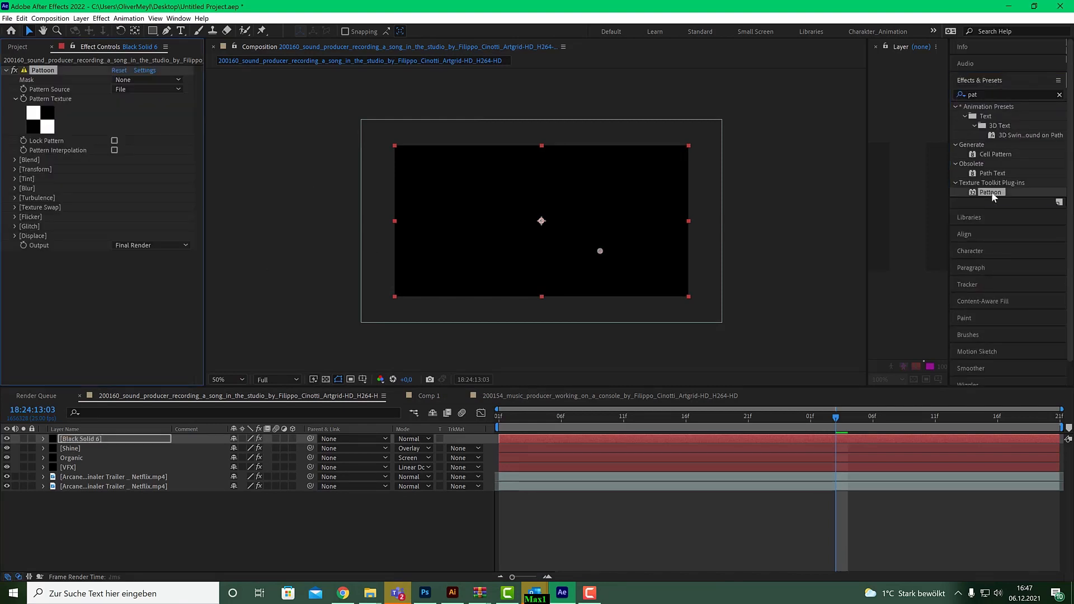
Load the second texture of the [Pattoon] Organic folder as the new solid's pattern and invert the pattern colors
click(32, 119)
click(120, 133)
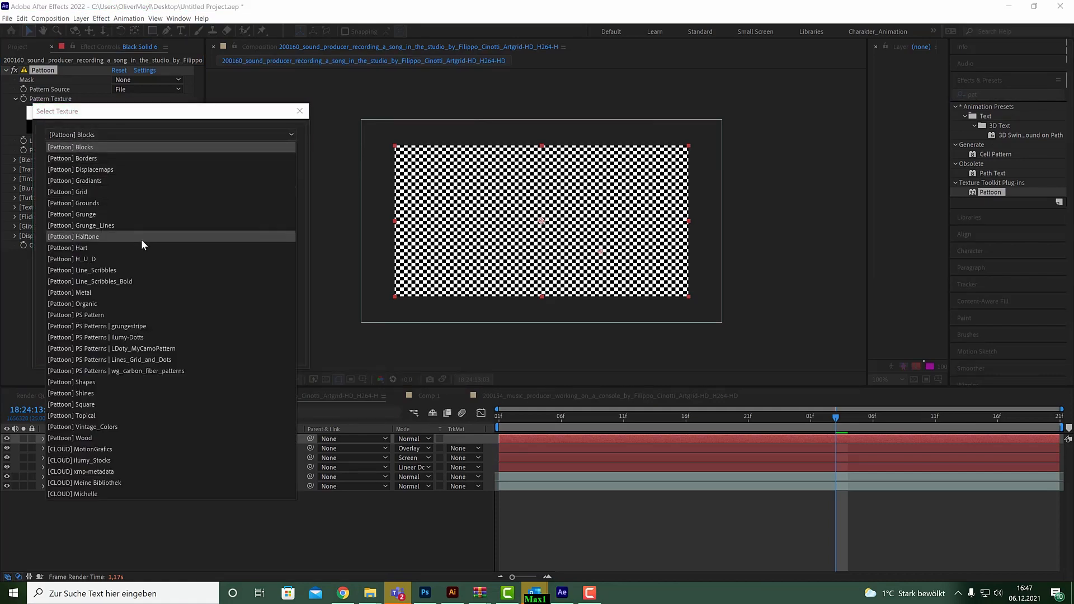
click(154, 304)
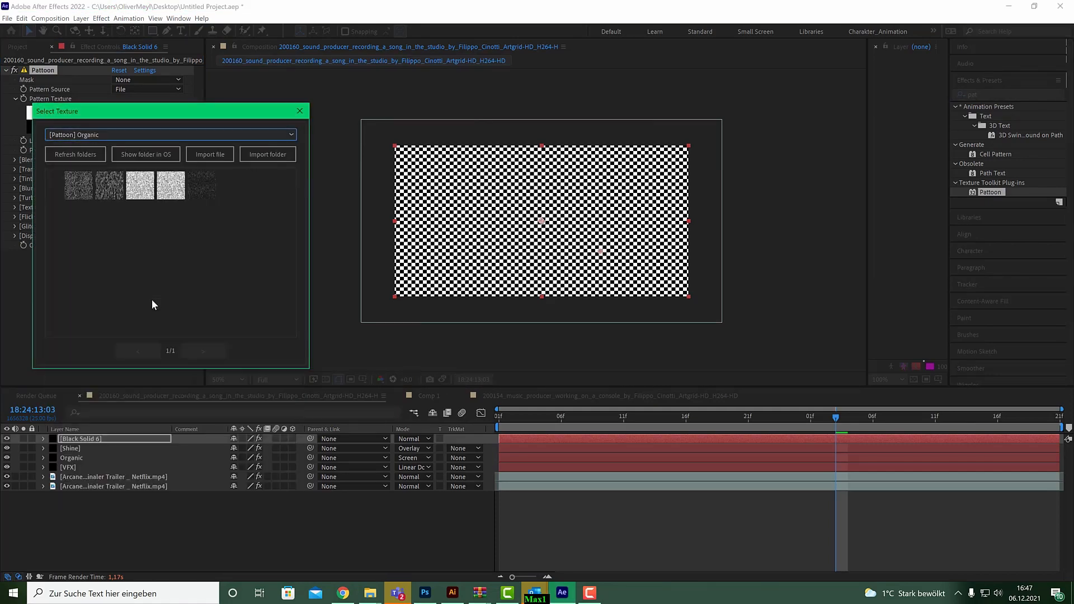
click(112, 185)
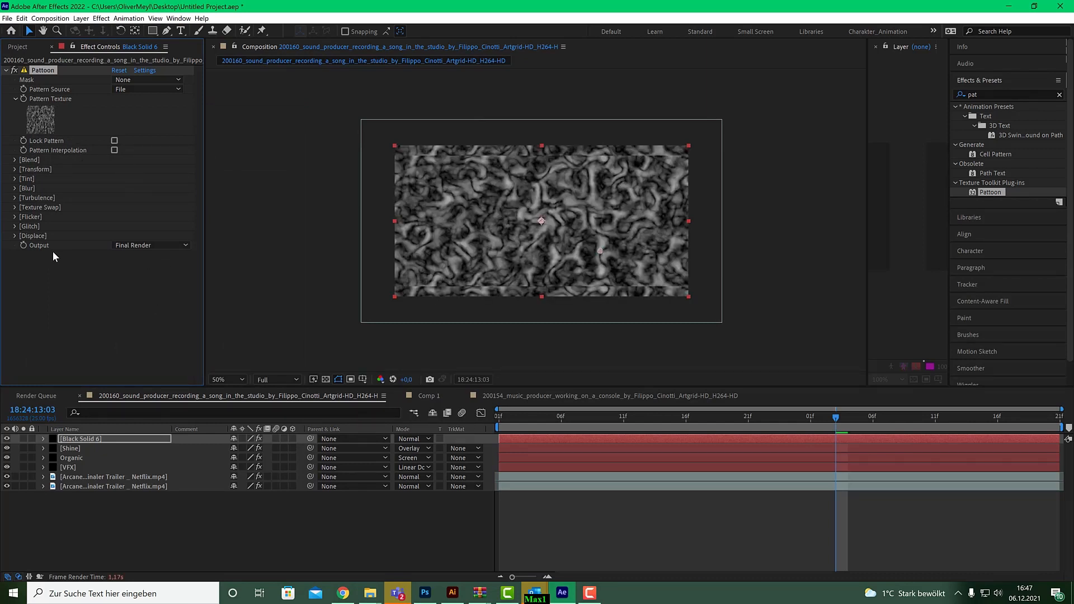
click(16, 160)
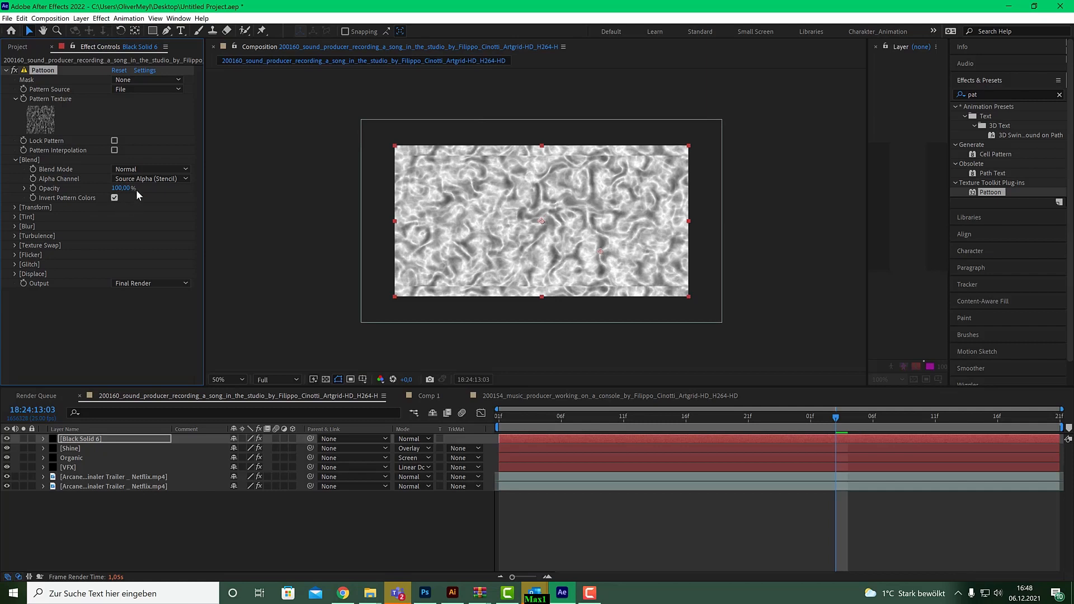
Set the pattern's Tile Mode to Mirrored in the new solid's Transform settings
click(16, 208)
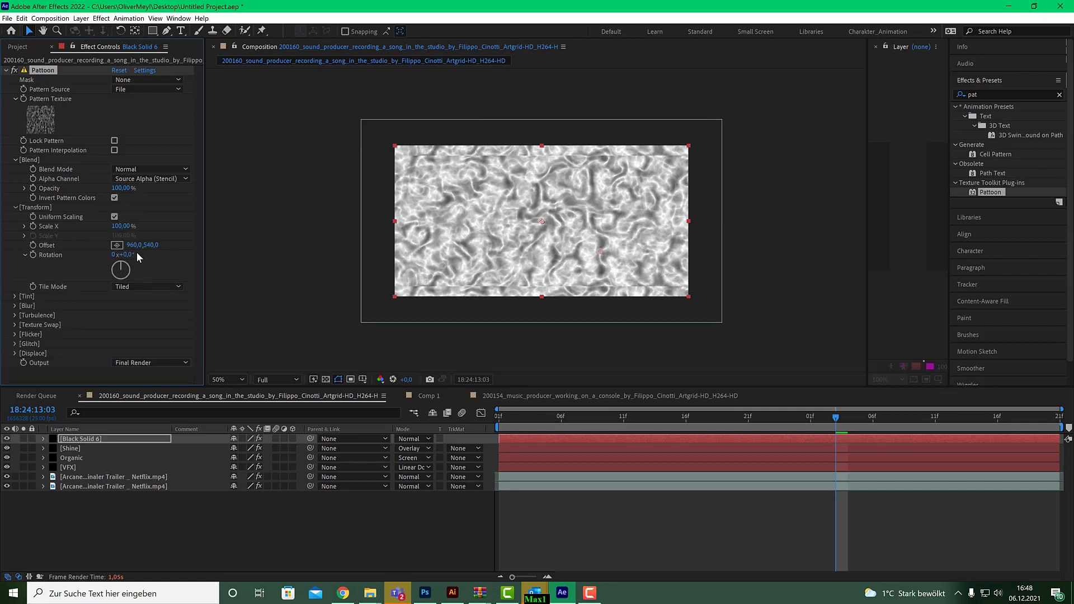
click(143, 284)
click(146, 310)
Tint the new solid's pattern with the muted blue-grey 516773 at 48% tint opacity
click(16, 296)
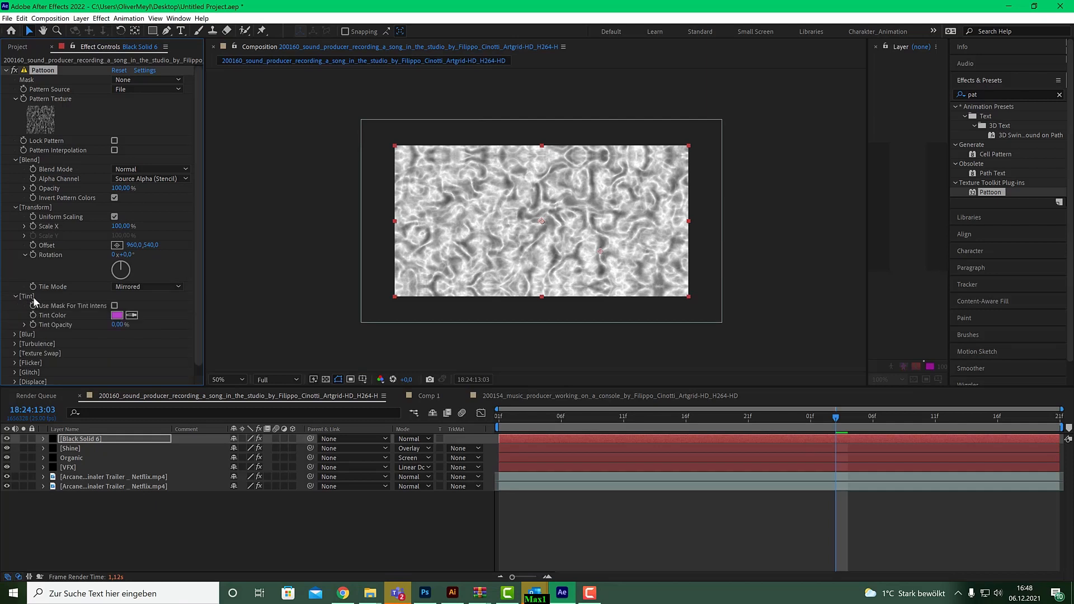
click(117, 317)
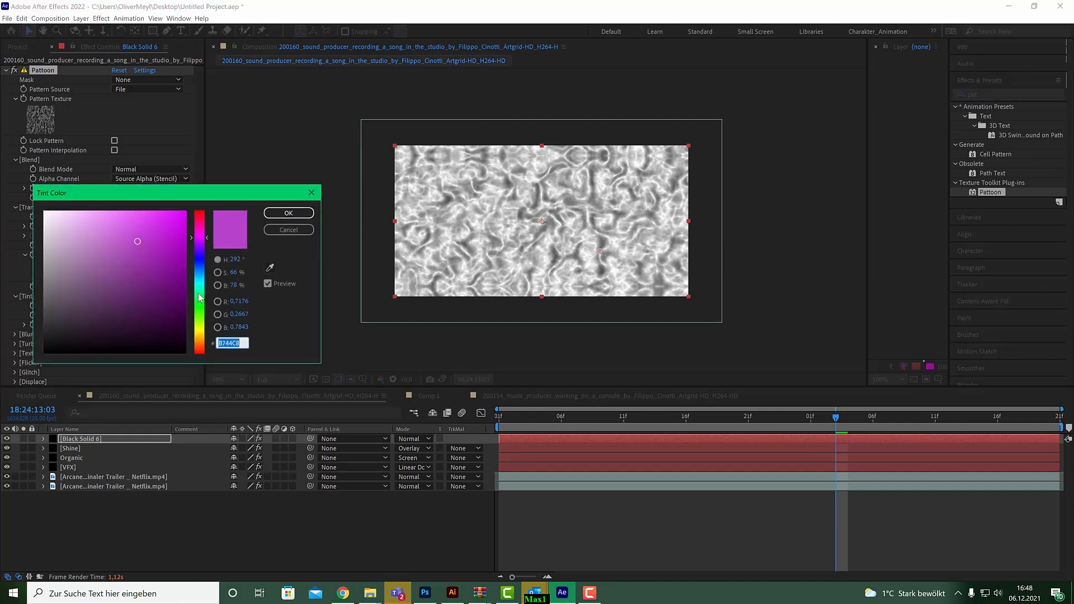
mouse_move(200, 297)
mouse_down()
mouse_move(202, 253)
mouse_move(202, 274)
mouse_up()
drag(103, 290, 87, 289)
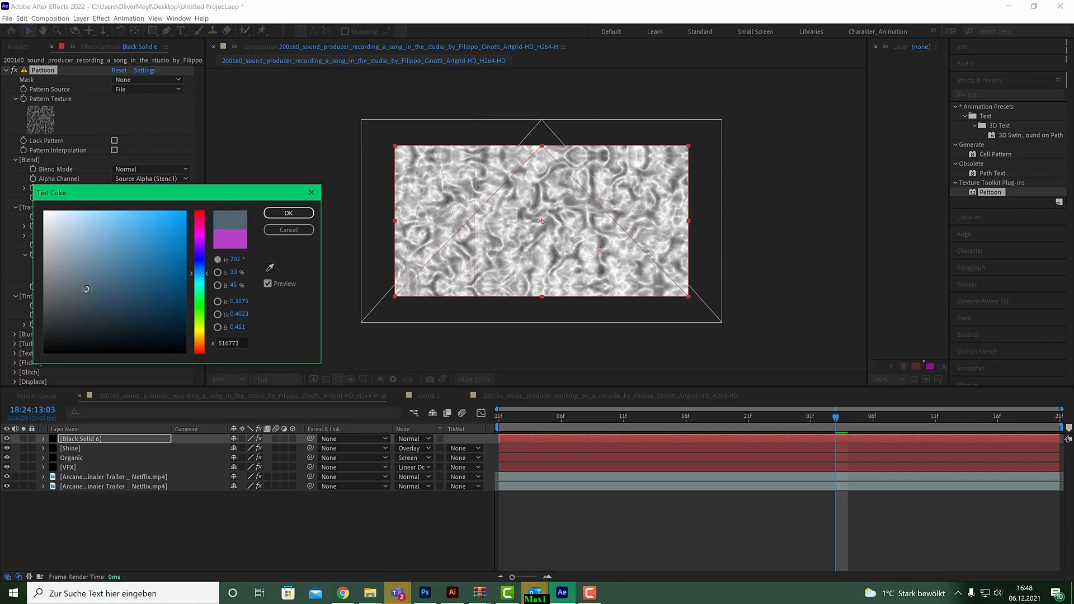
click(289, 213)
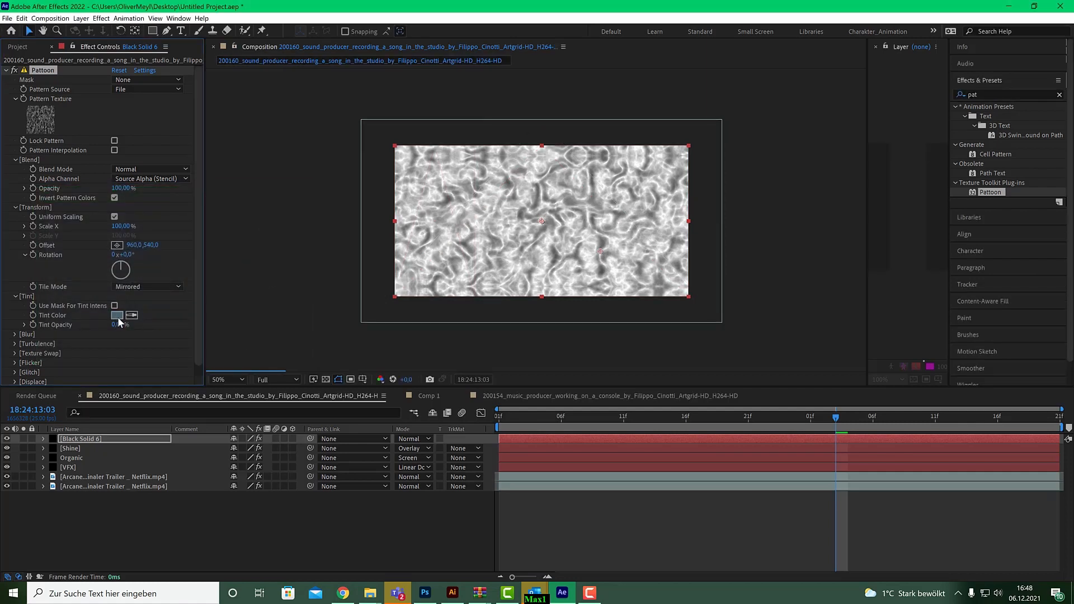
drag(118, 325, 141, 322)
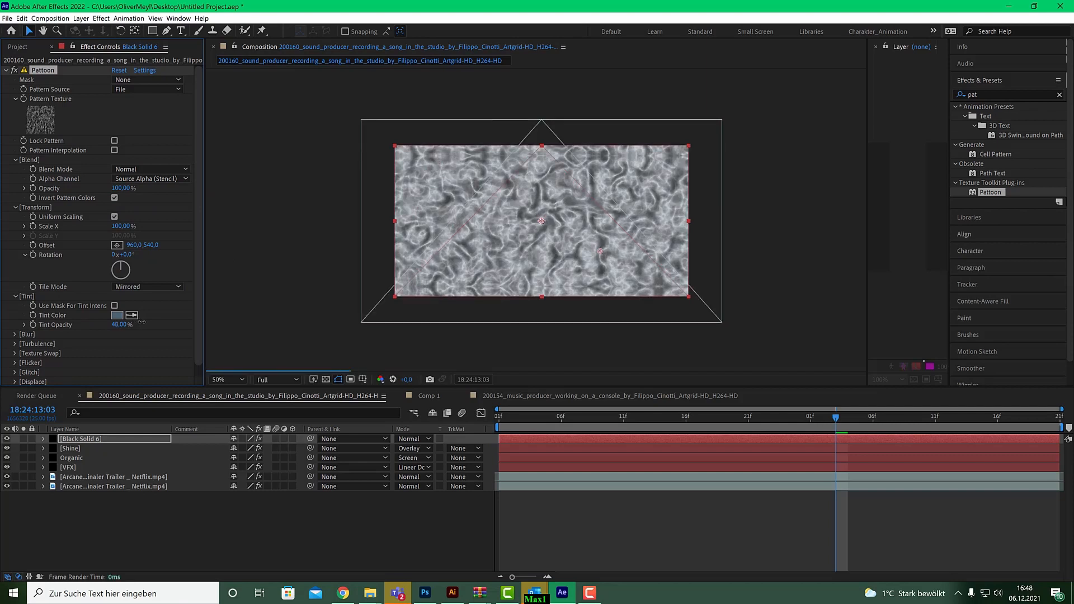
Set the pattern's uniform Blur X to 10%
click(16, 335)
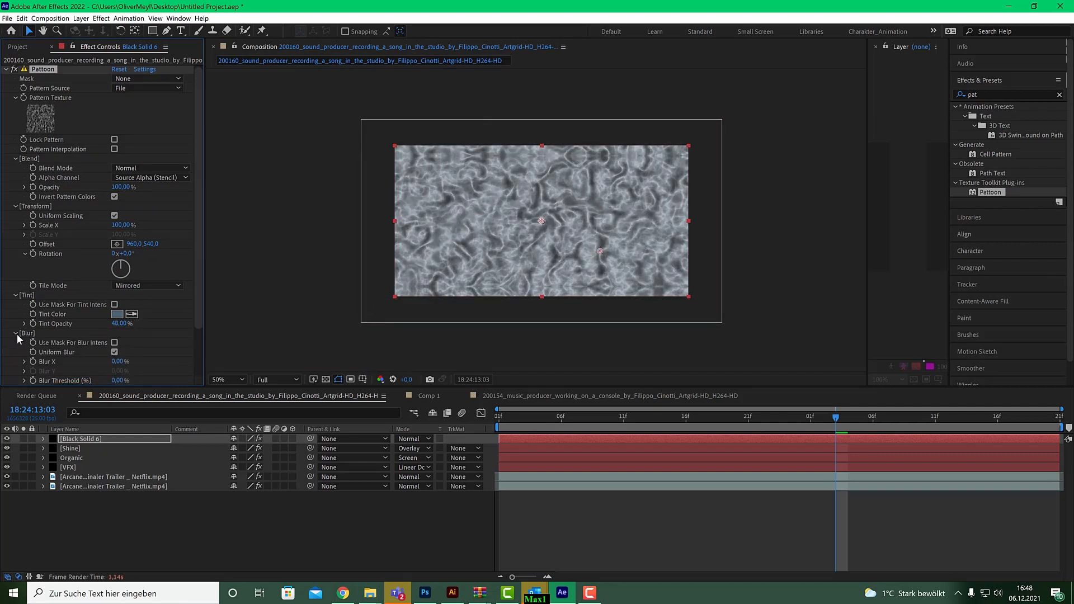
click(119, 361)
text(10)
key(Return)
Trim the new black solid layer so that it starts at 18:24:13:03
drag(500, 439, 835, 453)
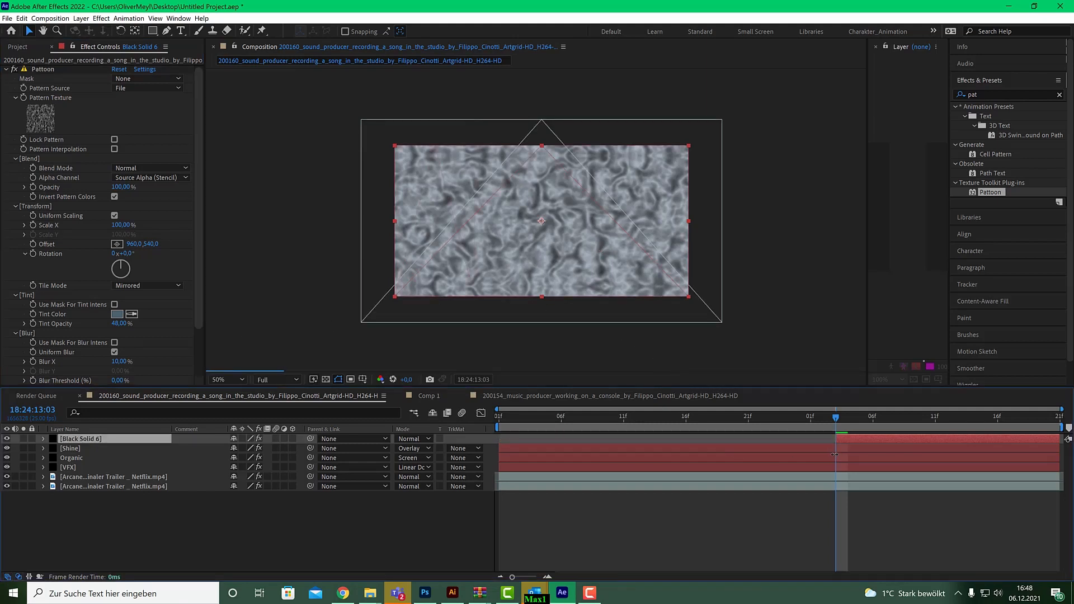
scroll(65, 347, down, 1)
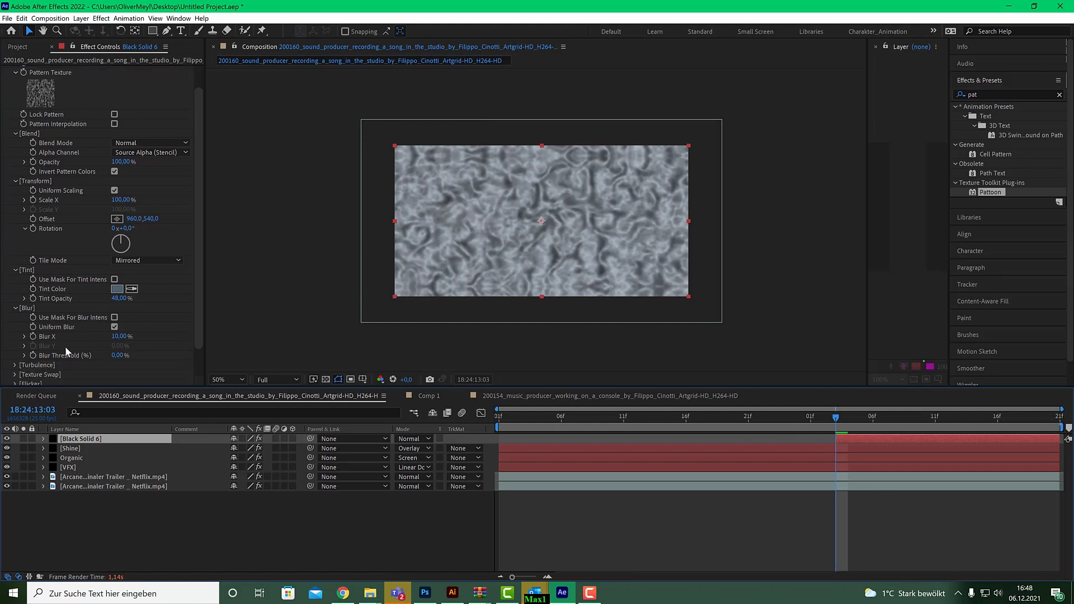
Activate Texture Swap for the new solid's pattern with a swap frequency of 14 Hz and collapse the effect settings
scroll(44, 357, down, 1)
click(15, 349)
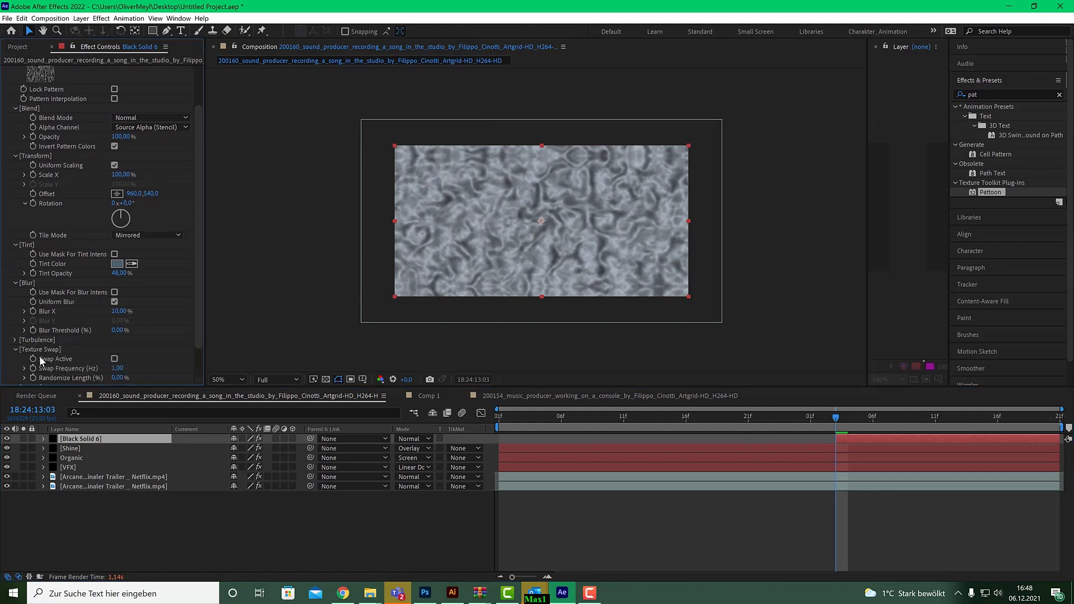
click(115, 368)
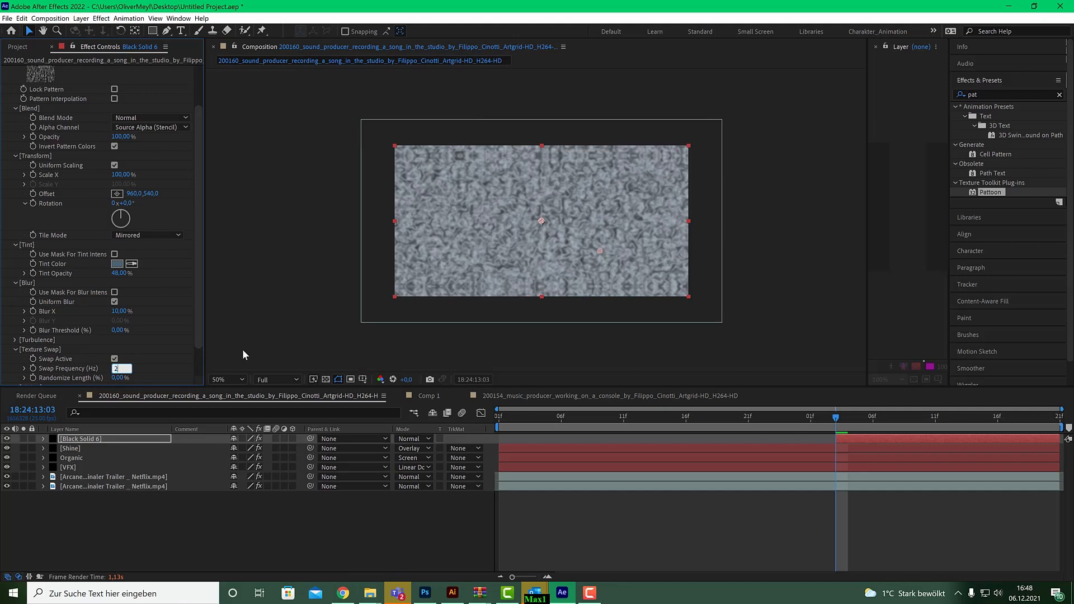
key(BackSpace)
text(14)
key(Return)
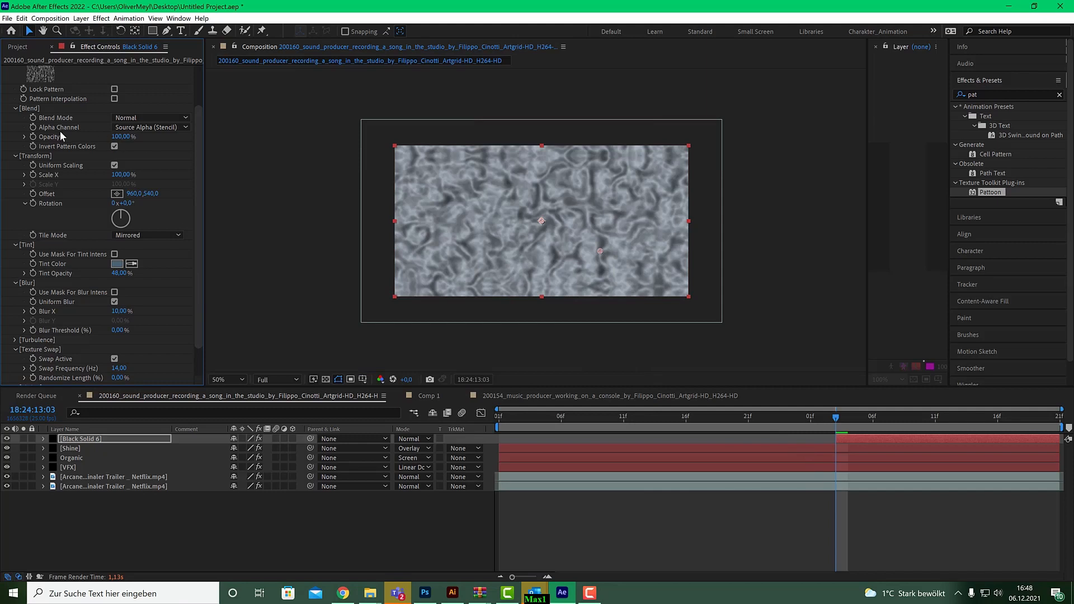
scroll(60, 131, up, 2)
click(6, 71)
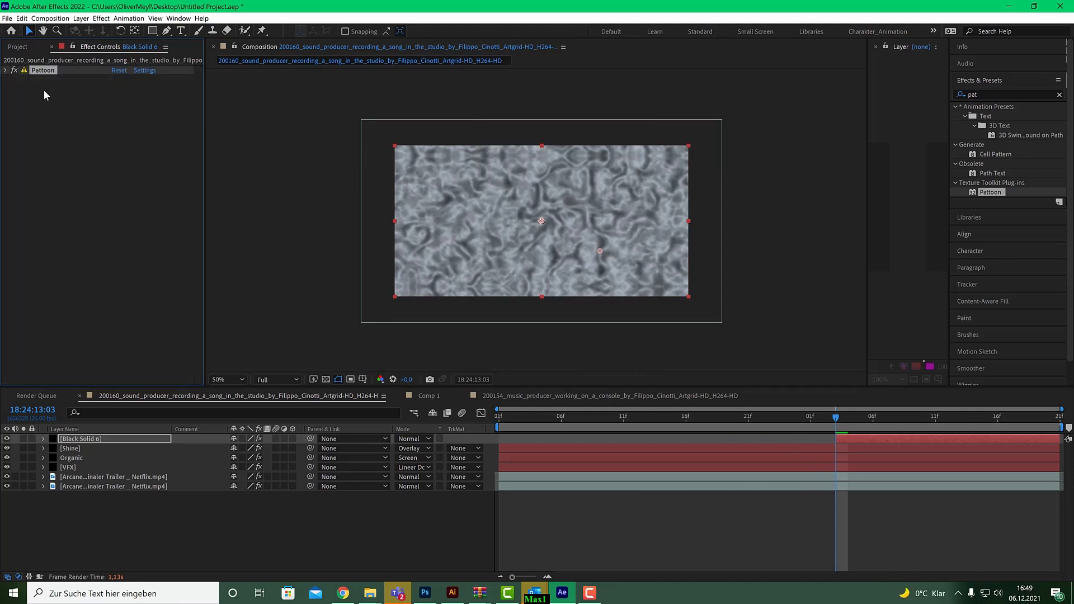
Keyframe the new solid's opacity at 100% on 18:24:13:03 and 90% on 18:24:13:04
click(849, 417)
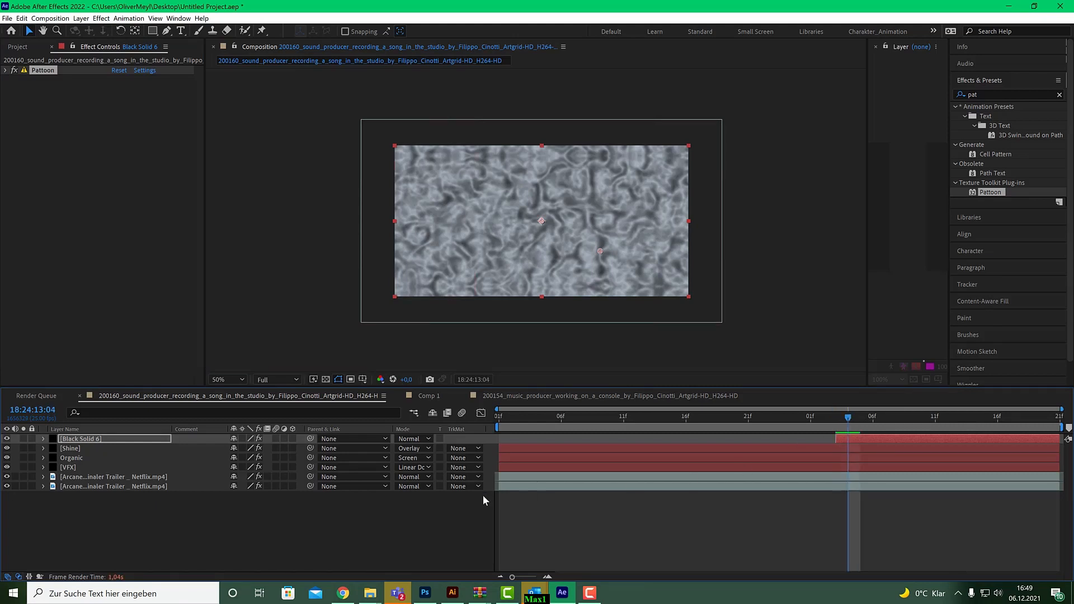
key(t)
click(71, 449)
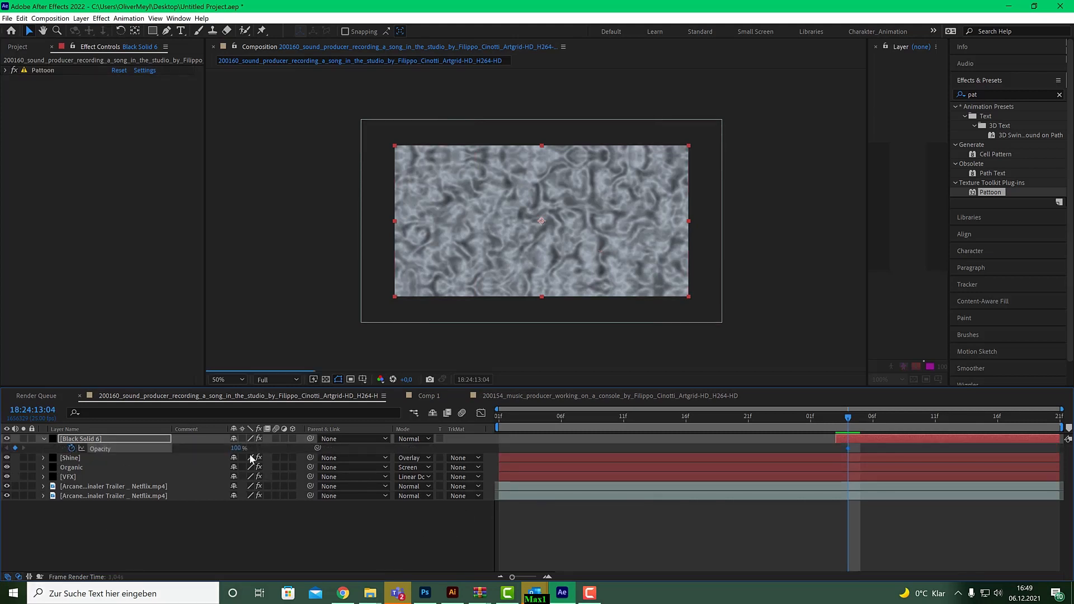
drag(843, 447, 838, 448)
click(238, 448)
text(90)
key(Return)
Continue the opacity fade with keyframes of 70% at 18:24:13:05 and 0% at 18:24:13:06, and preview it
key(Page_Down)
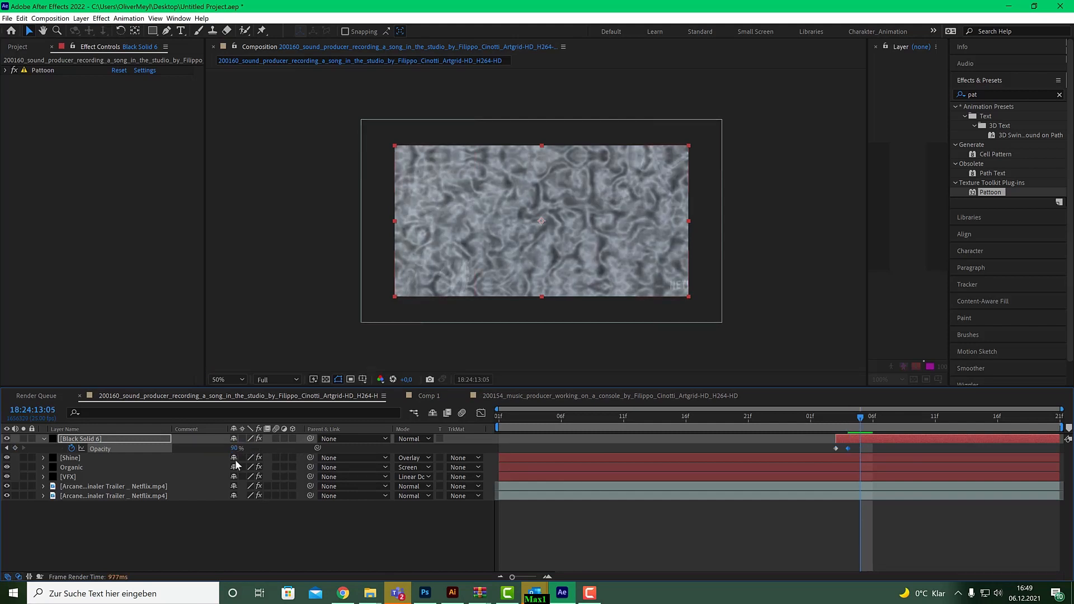
drag(234, 448, 223, 451)
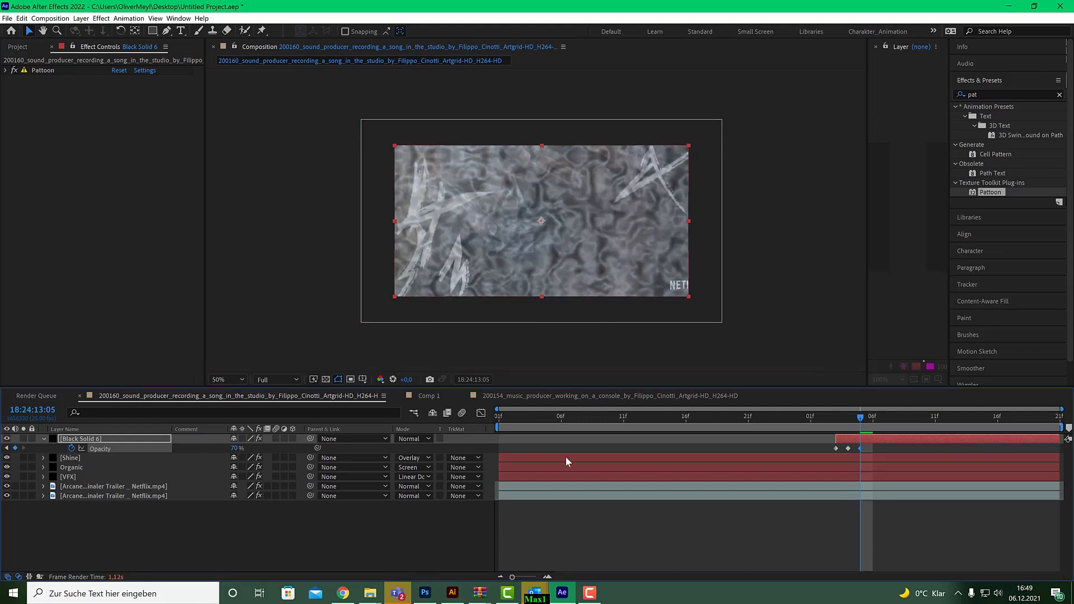
key(Page_Down)
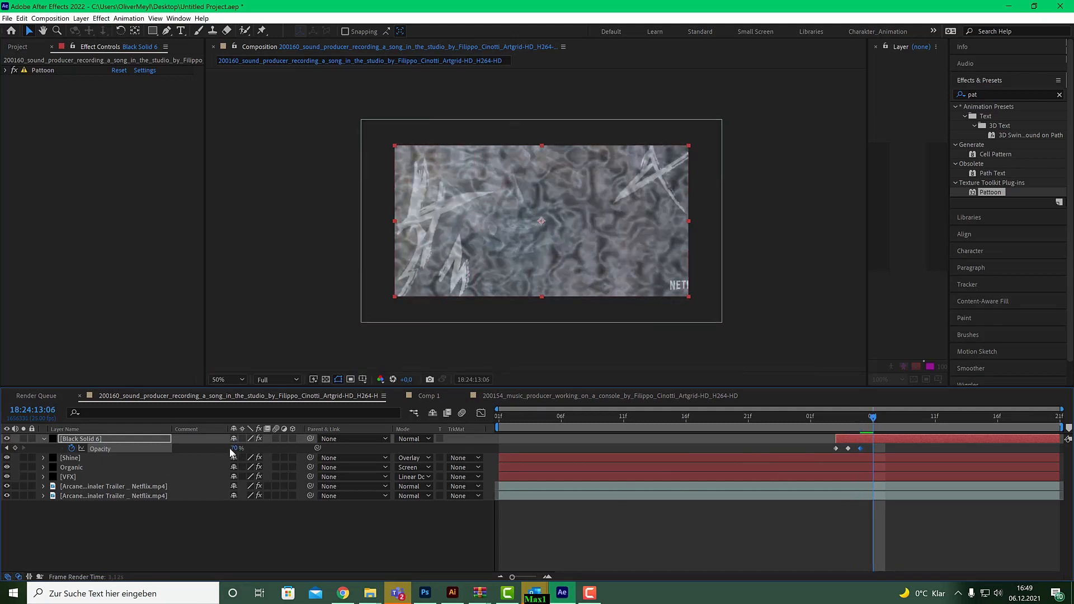
drag(218, 446, 195, 447)
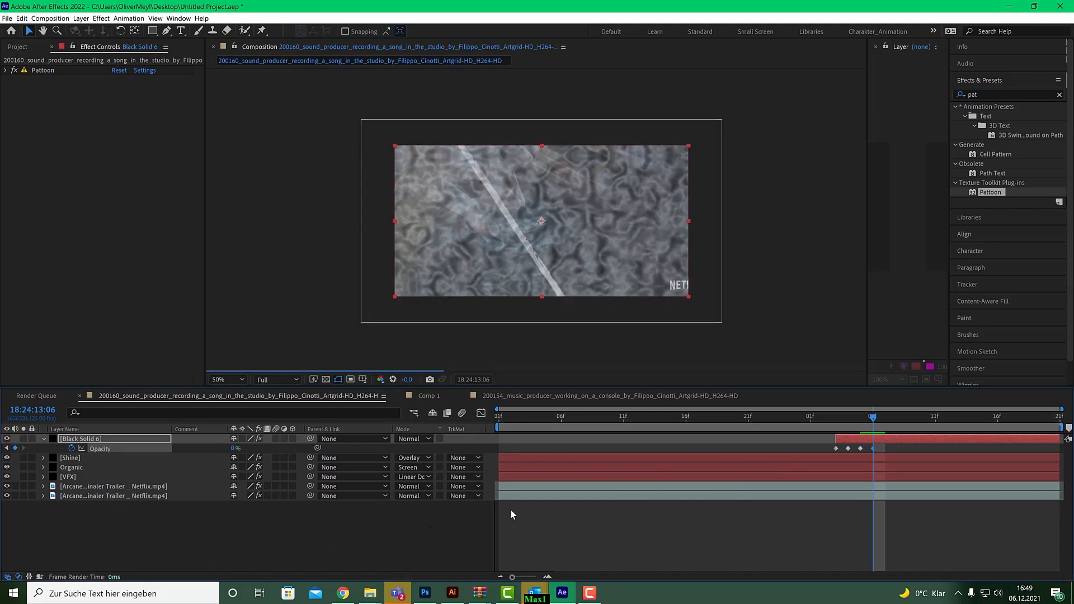
drag(859, 419, 786, 419)
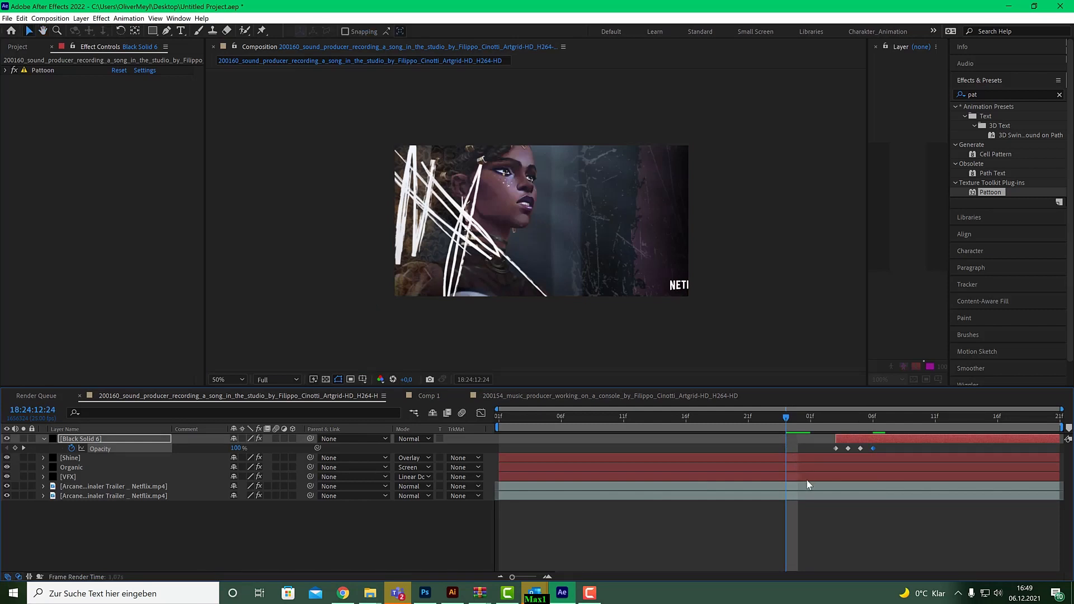
key(space)
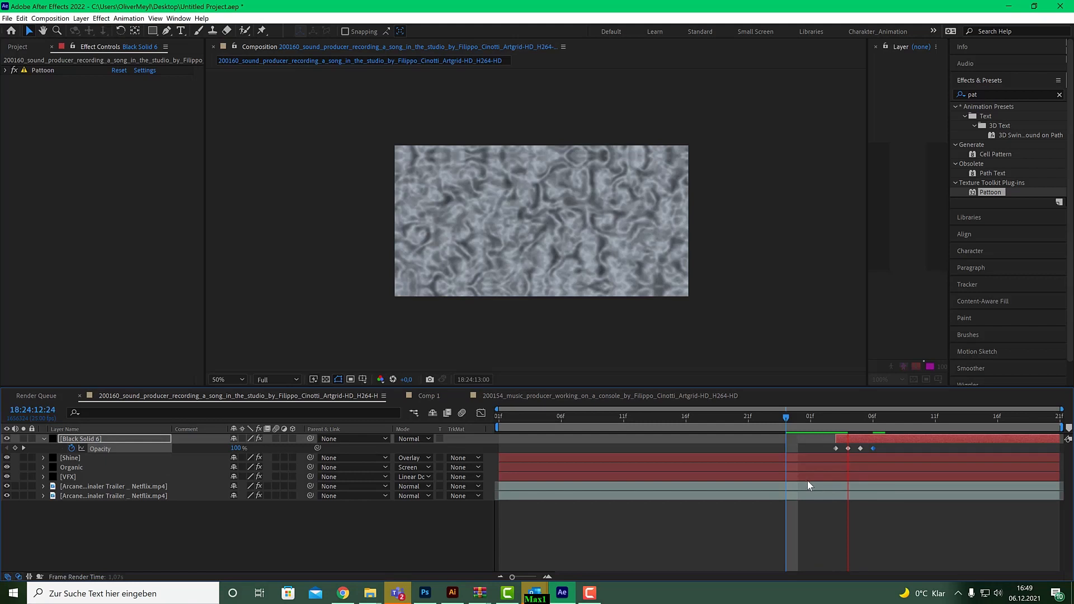
key(space)
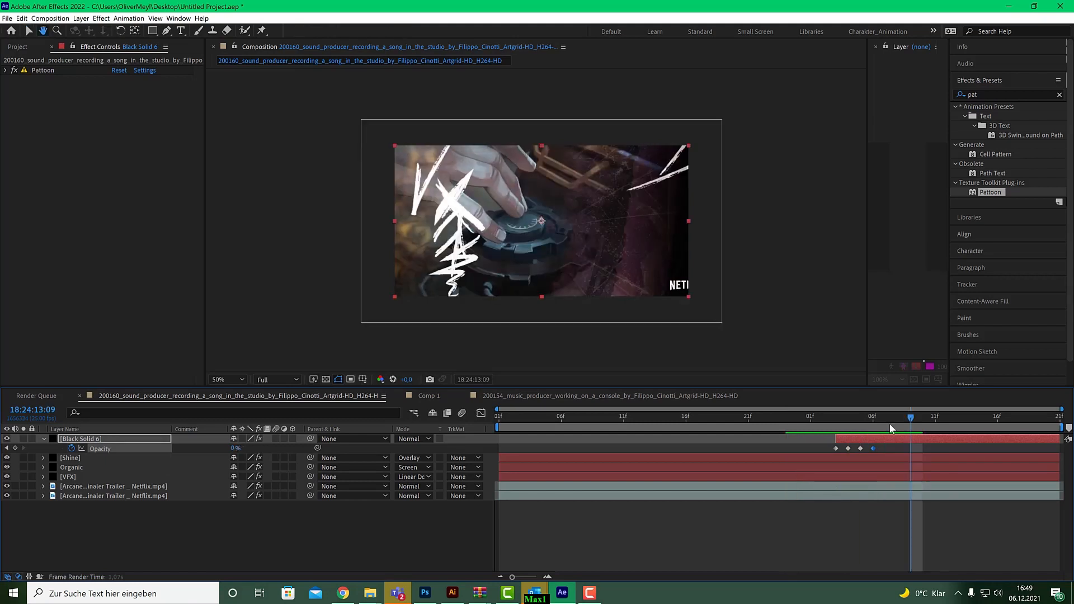
At 18:24:13:03, set the new solid's blending mode to Add and its pattern's tint opacity to 0%
drag(890, 420, 837, 424)
key(space)
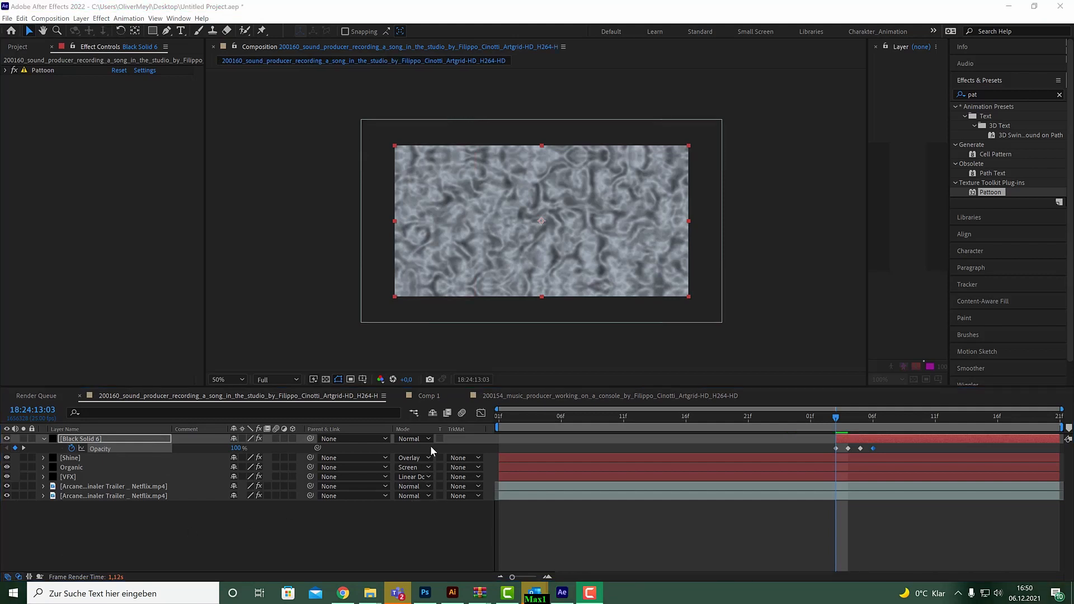
click(428, 440)
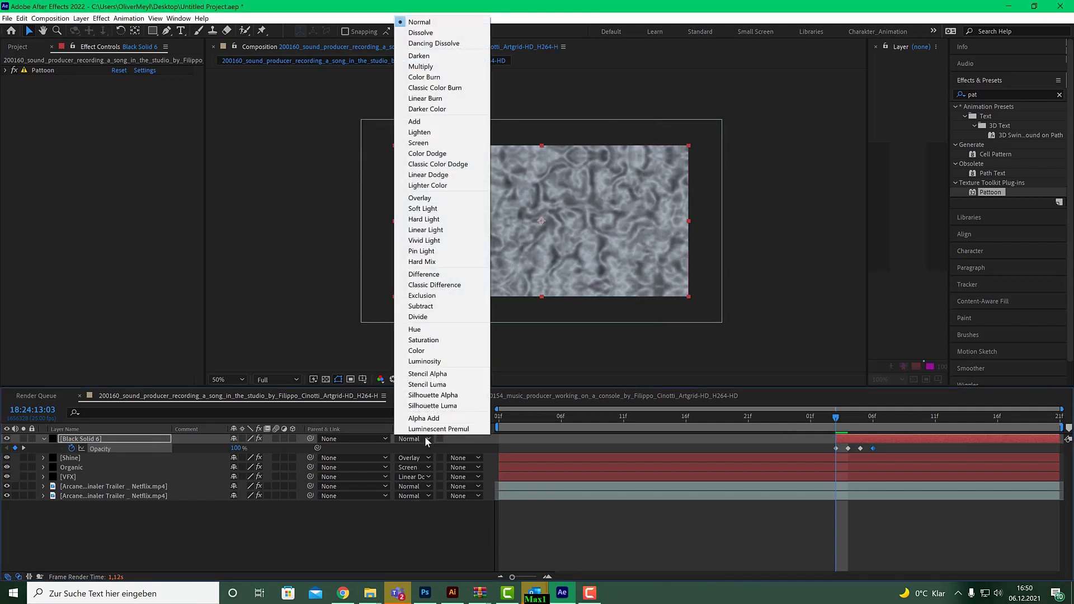
click(441, 121)
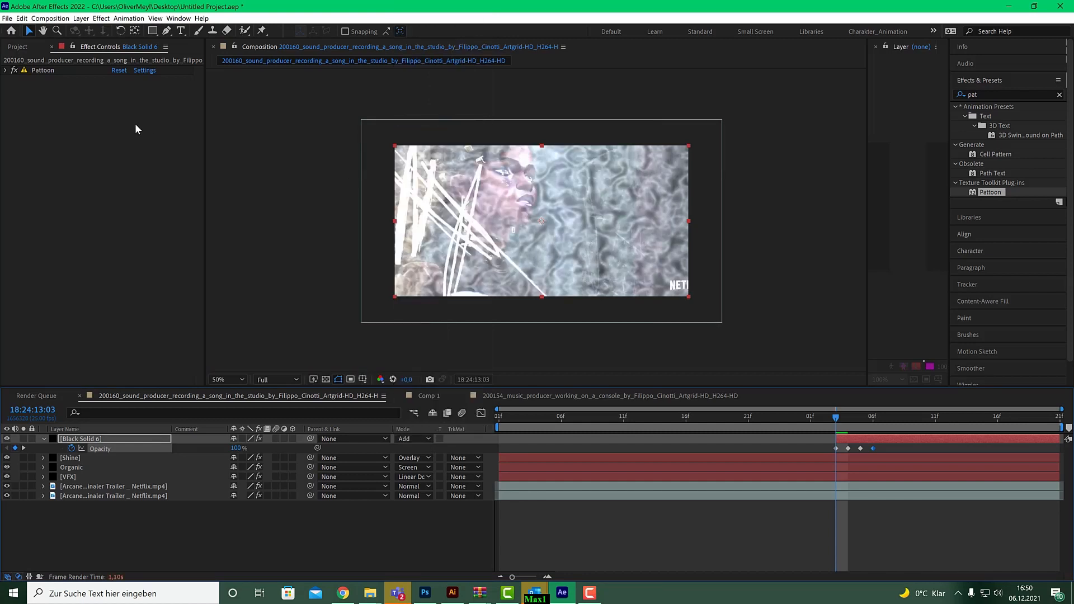
click(6, 70)
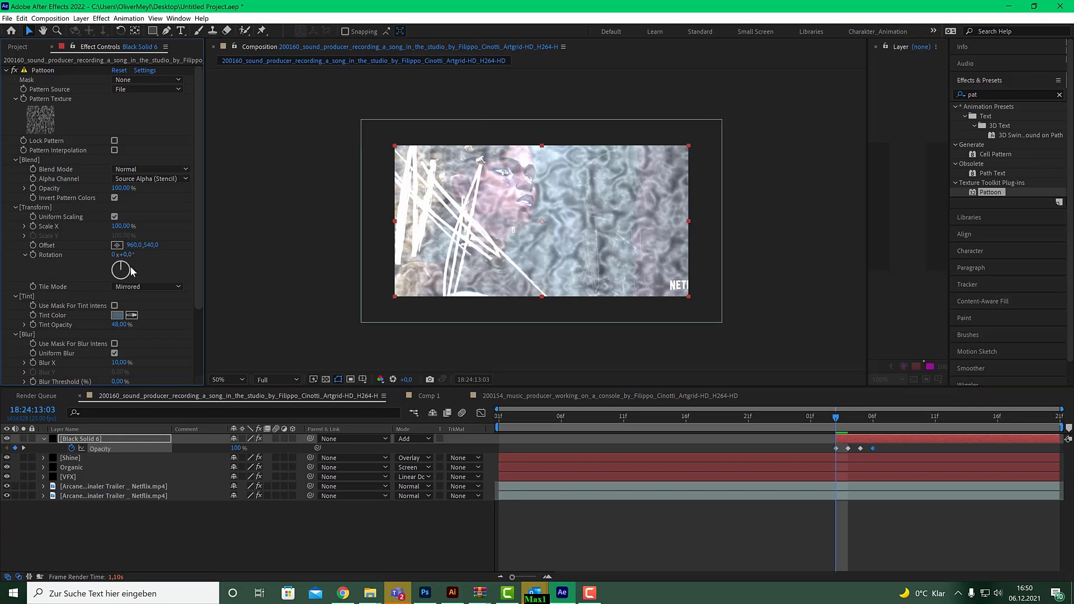
drag(118, 329, 92, 329)
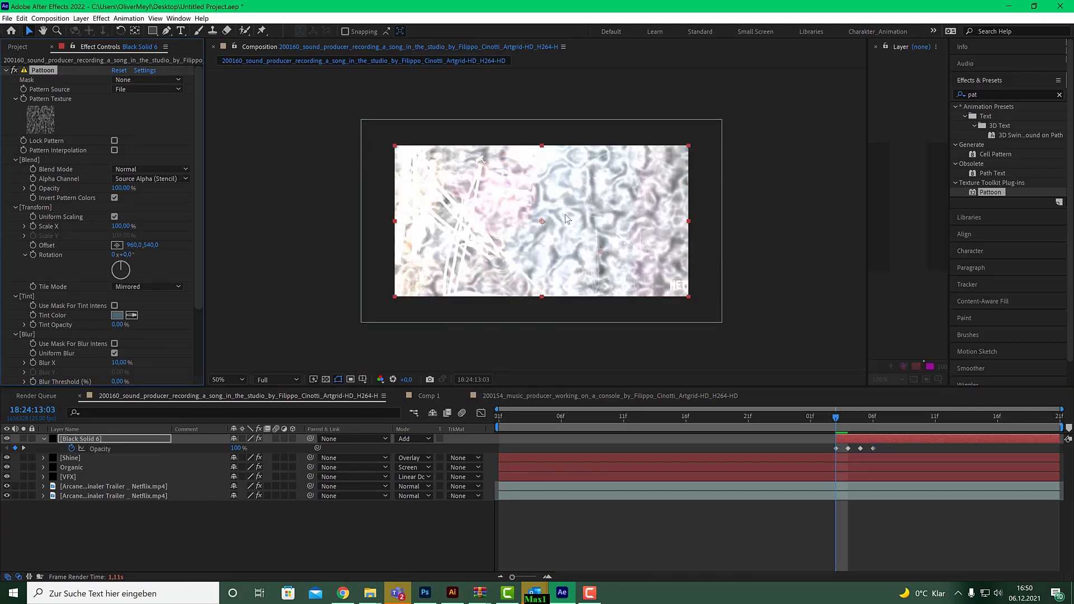
Preview the flash transition and play the whole composition from its start to check the combined overlays
key(space)
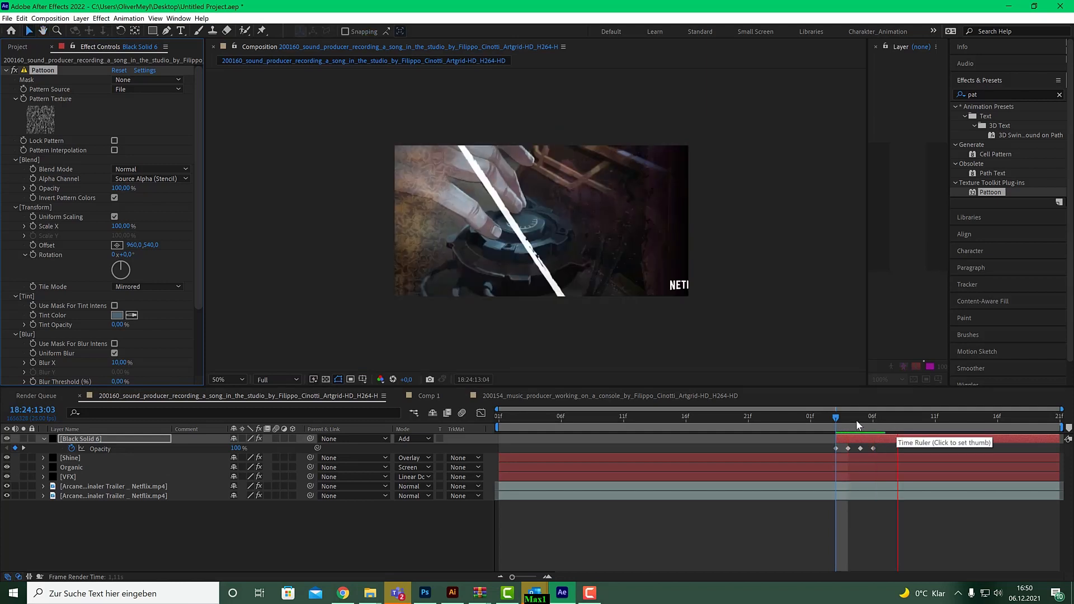
key(space)
click(786, 426)
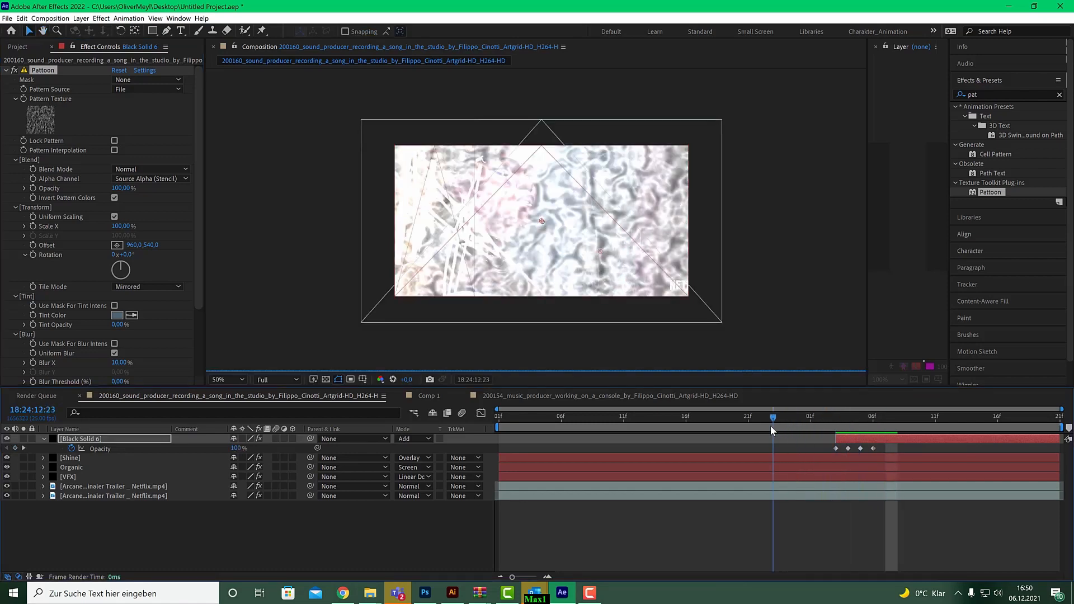
click(773, 426)
key(Home)
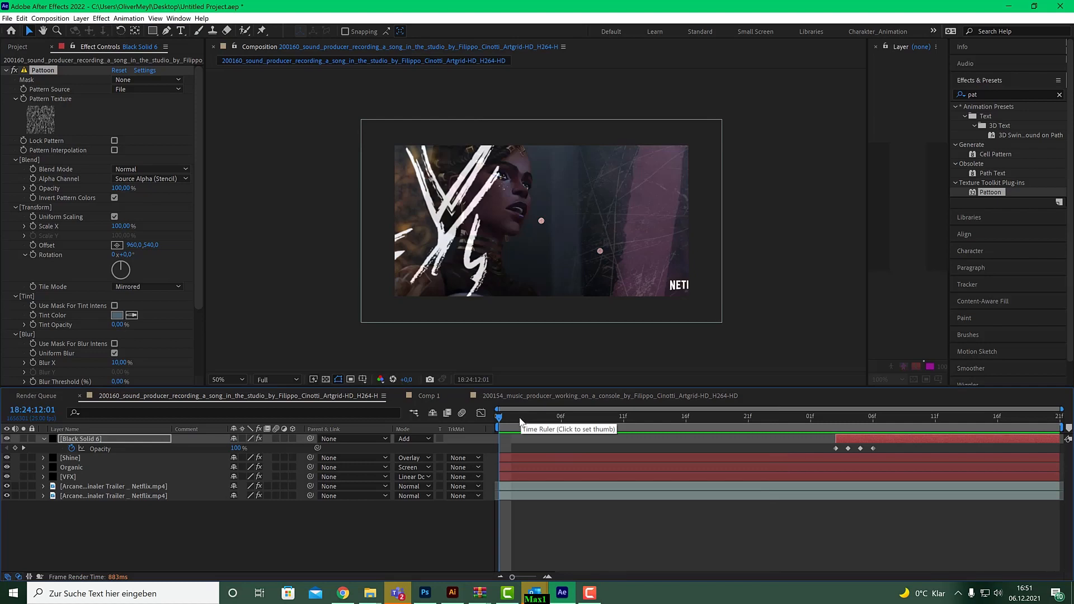
key(space)
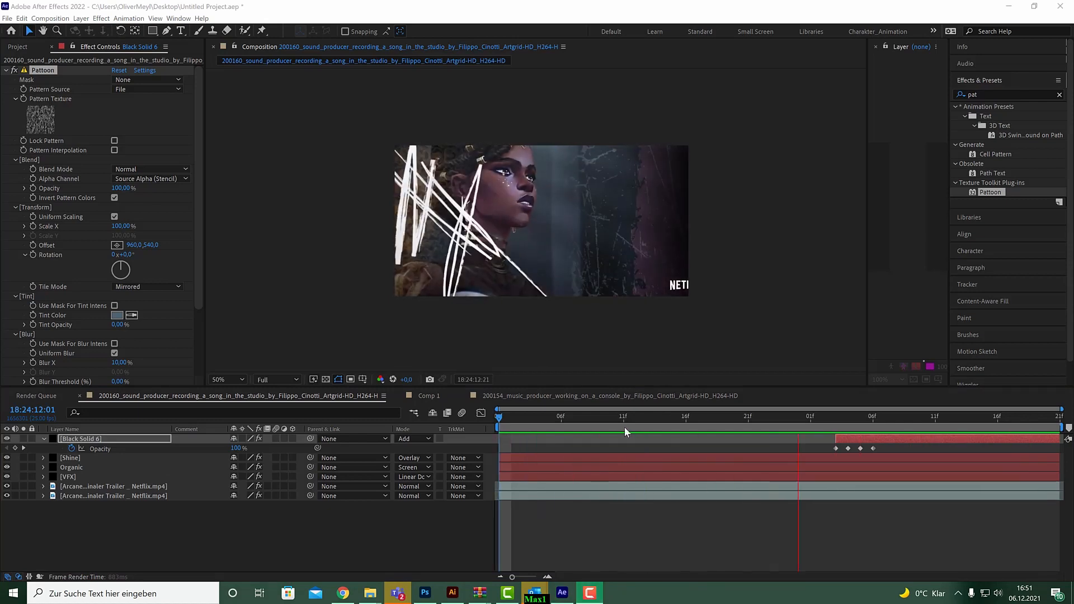
drag(636, 415, 536, 418)
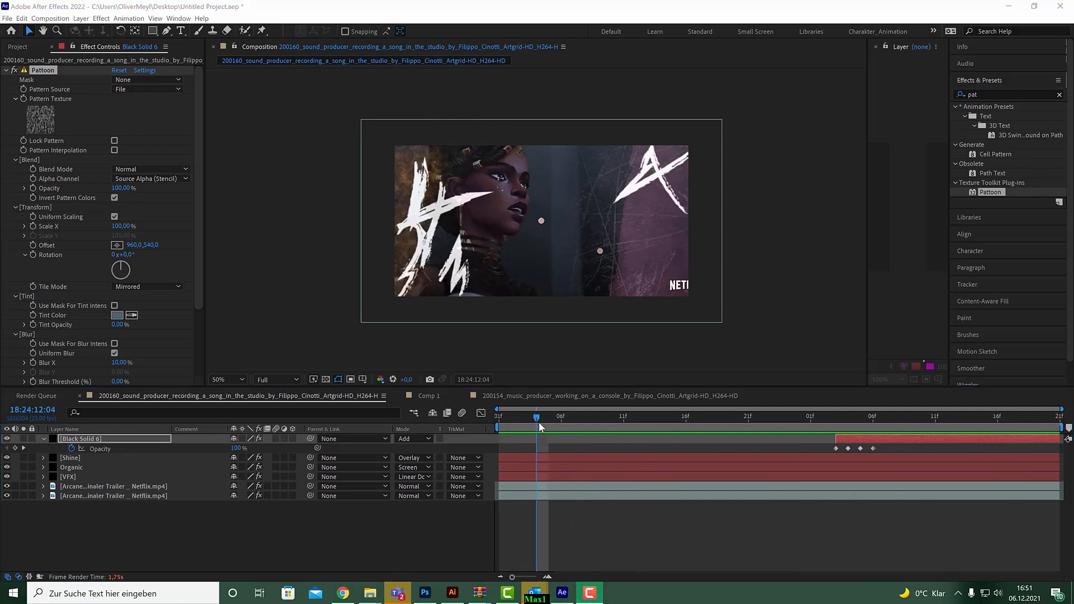
key(space)
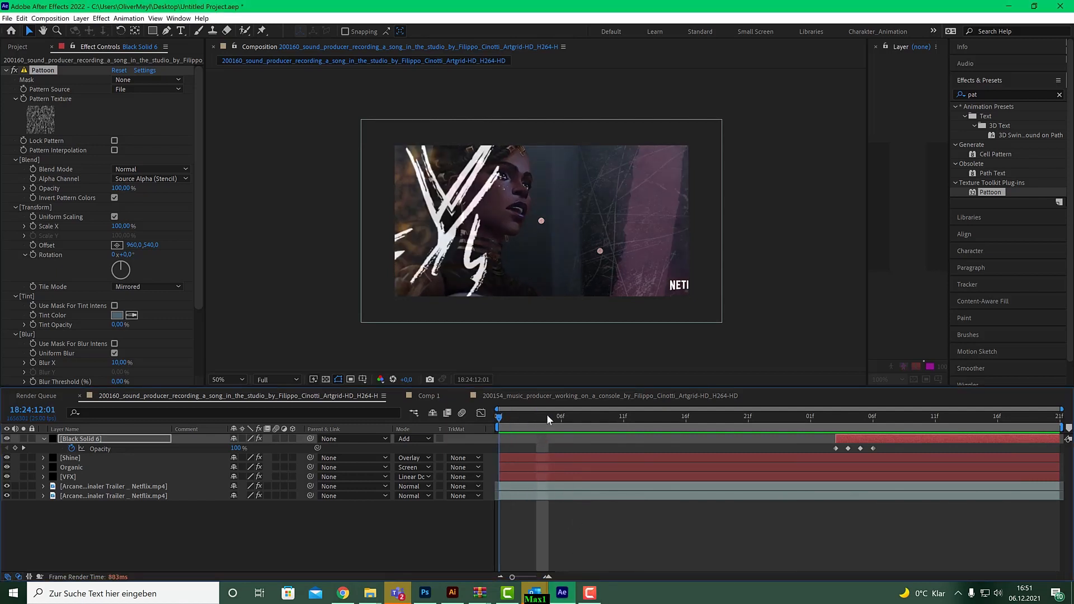
Solo the bottom Arcane trailer layer to examine its reference look up to 18:24:13:02, and remove the solo
click(25, 495)
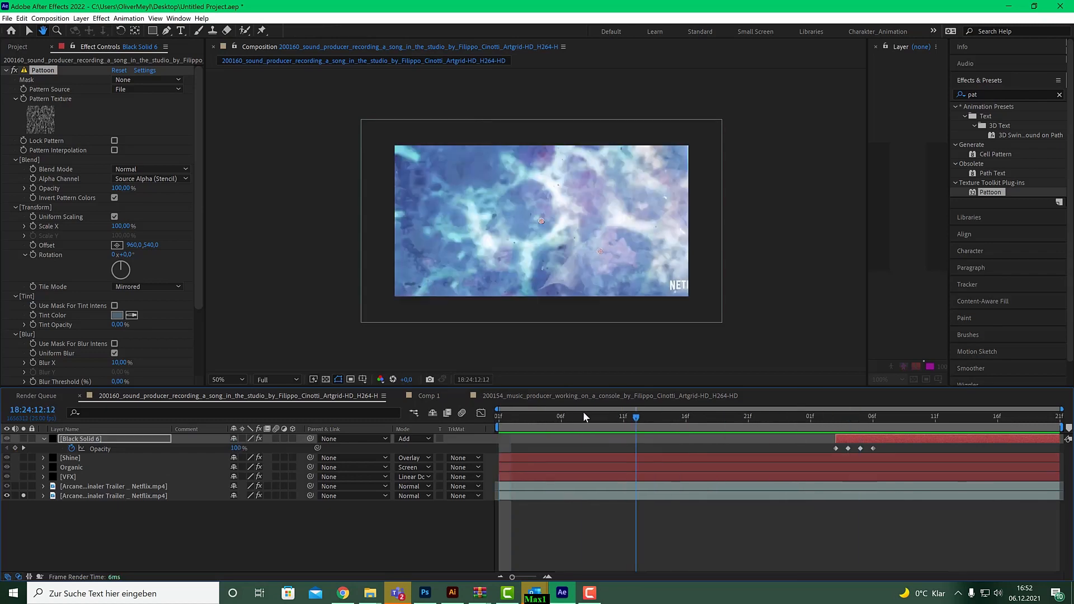
click(810, 420)
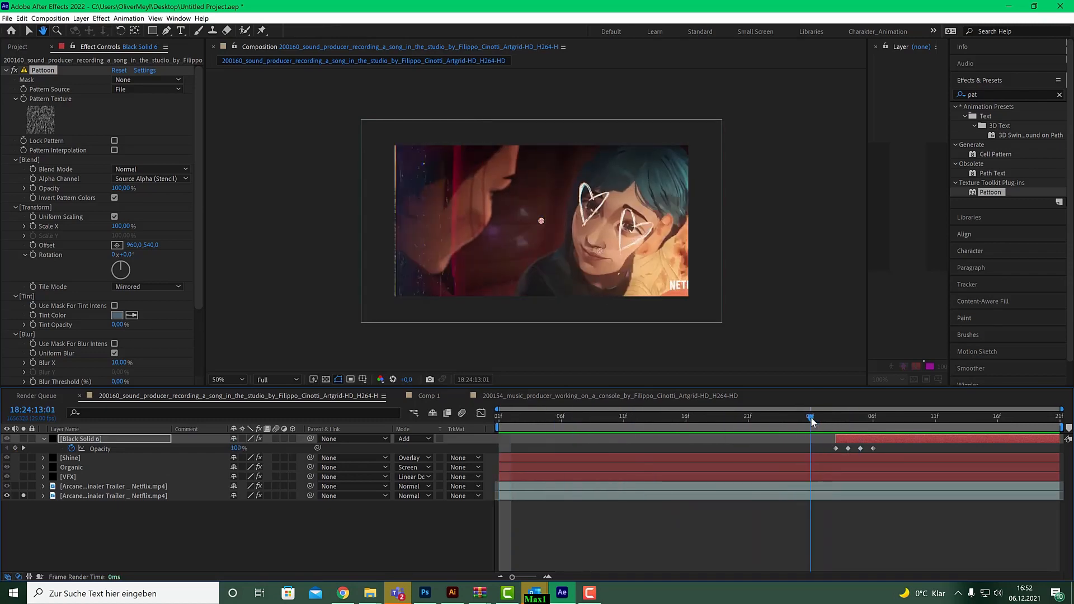
drag(812, 420, 834, 422)
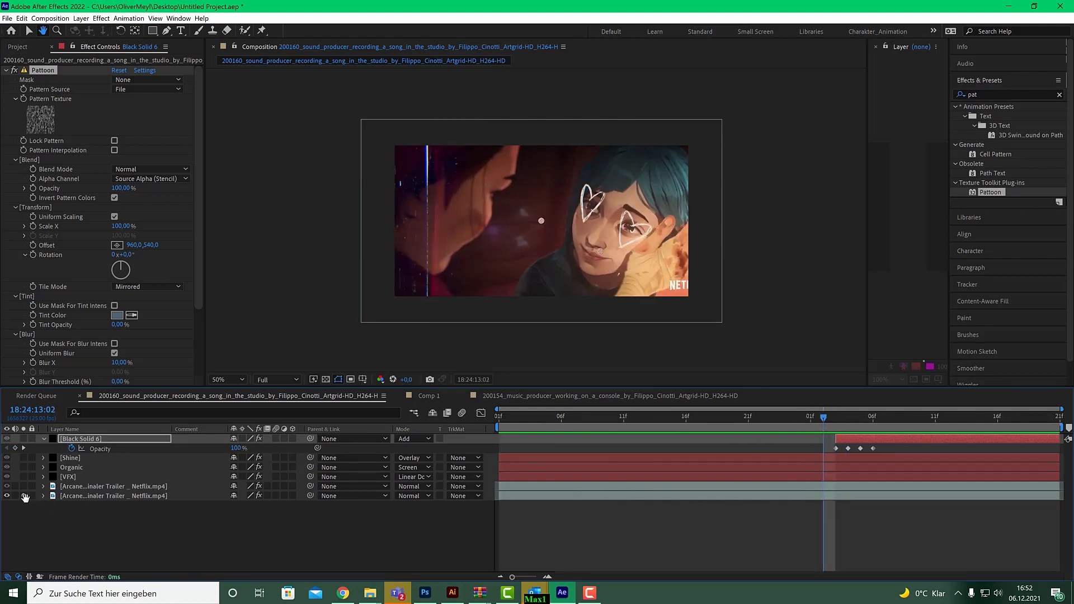
key(v)
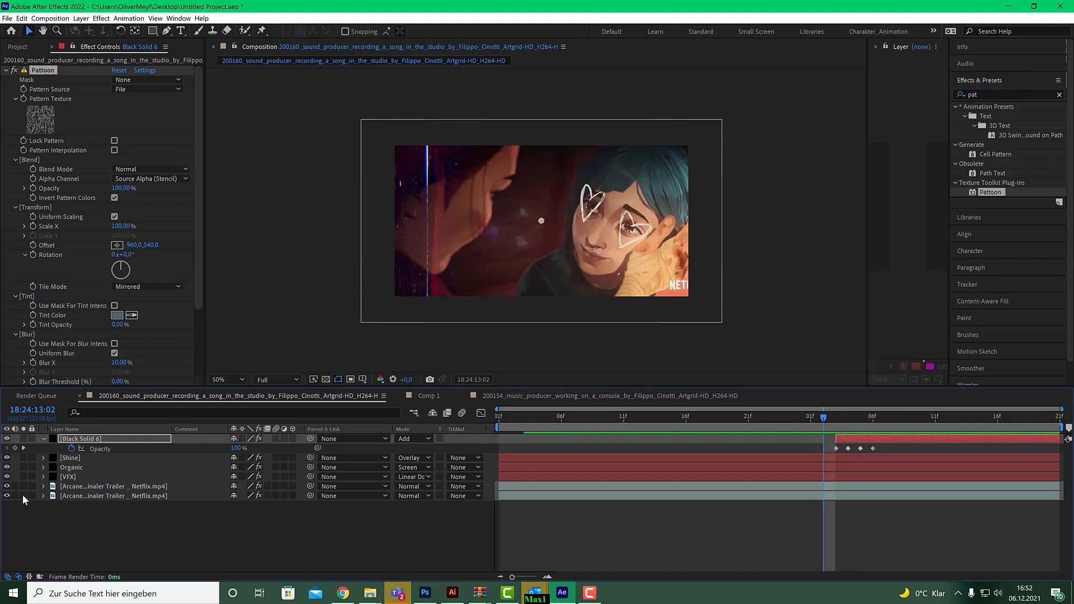
Collapse the new solid's properties, hide the VFX and Organic layers, and toggle Shine to examine its effect on the footage at 18:24:12:17
click(85, 440)
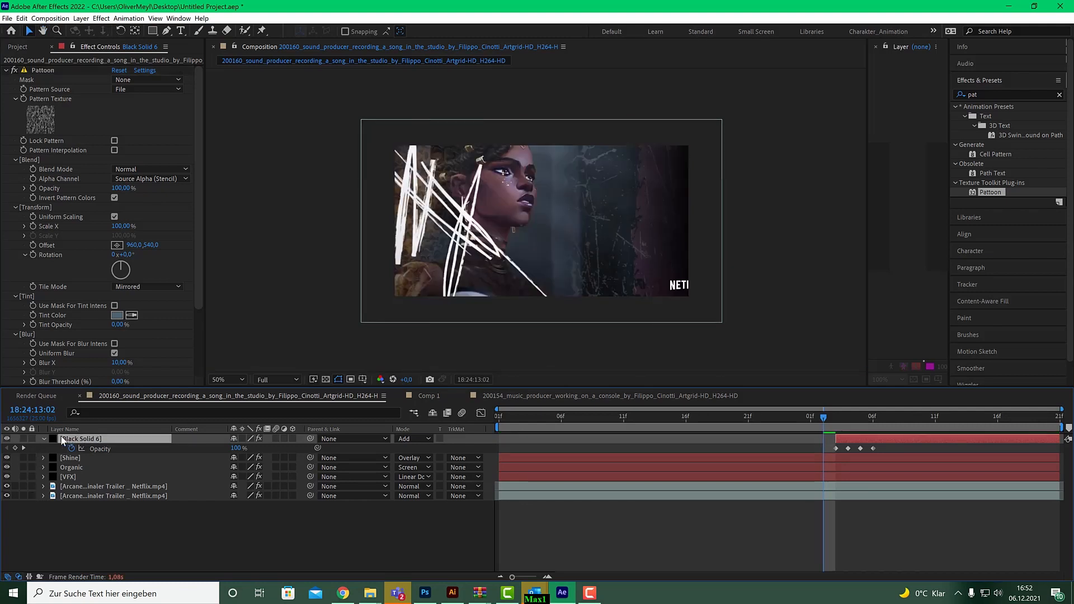
click(42, 438)
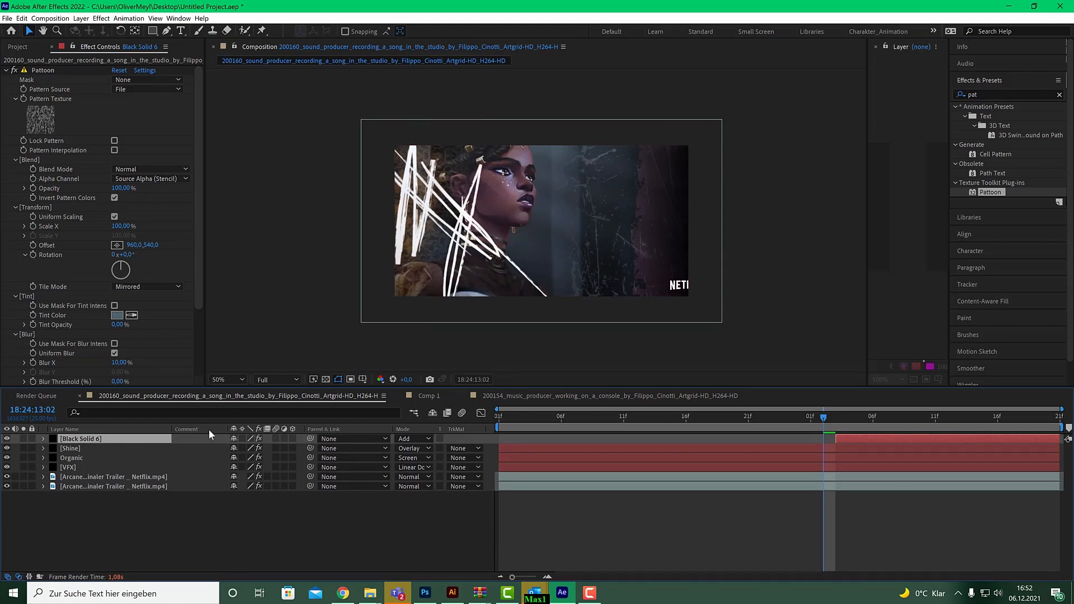
click(7, 467)
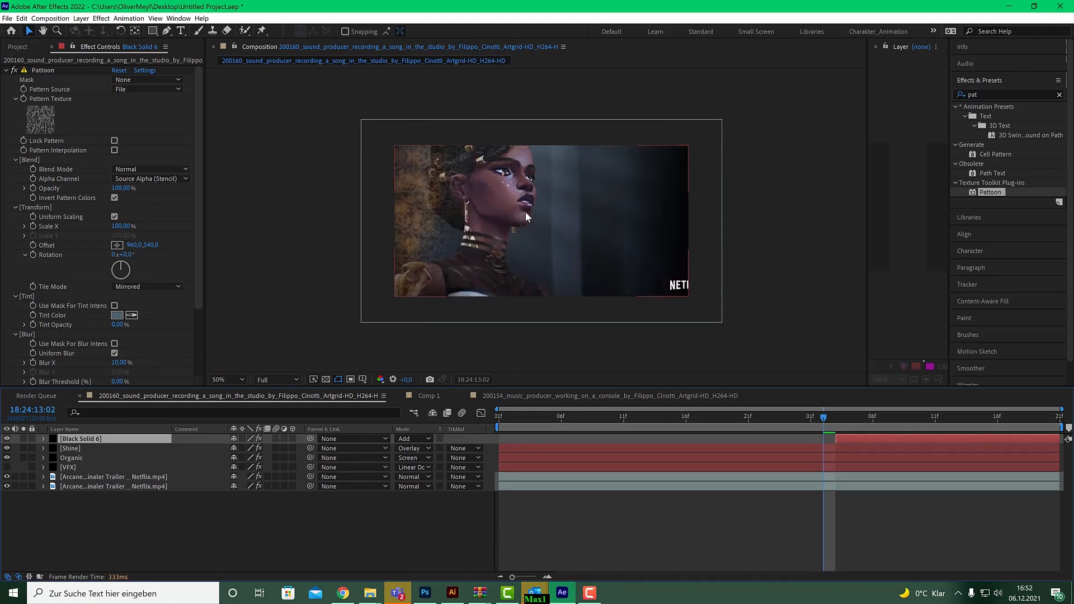
click(7, 458)
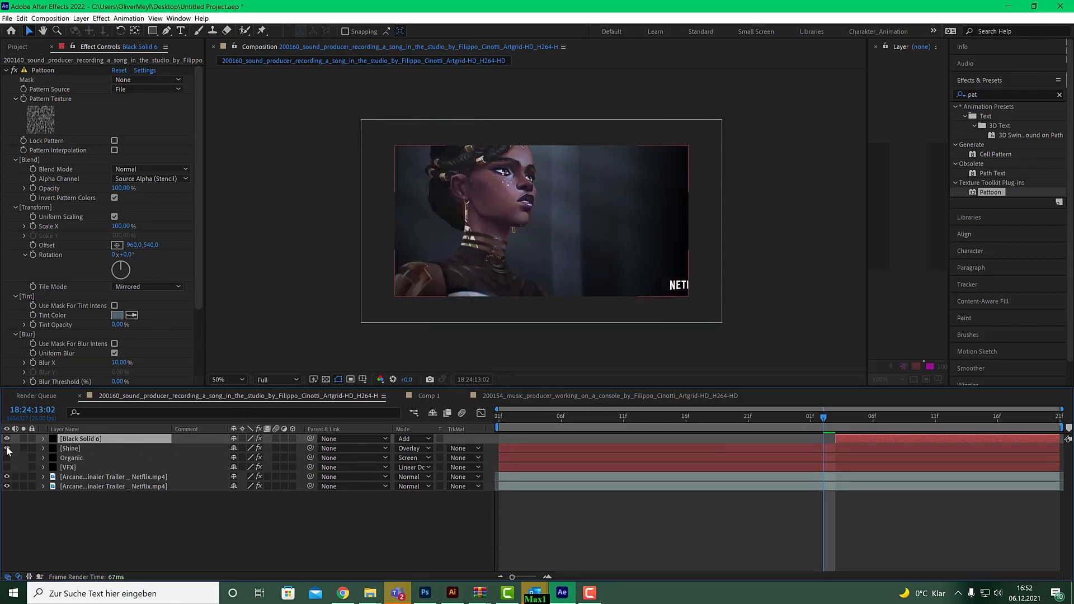
click(7, 448)
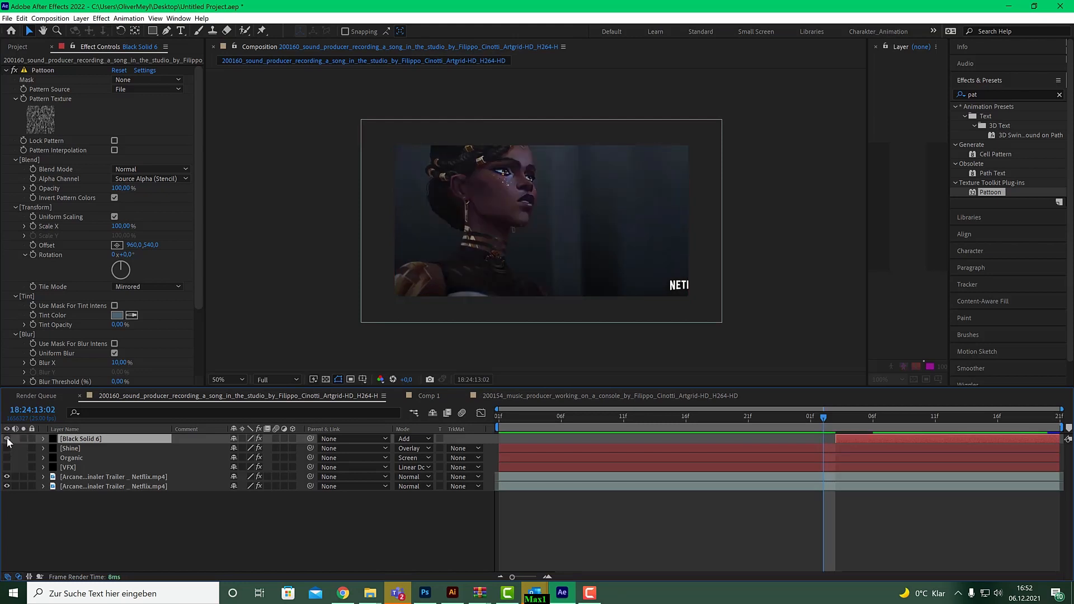
click(7, 448)
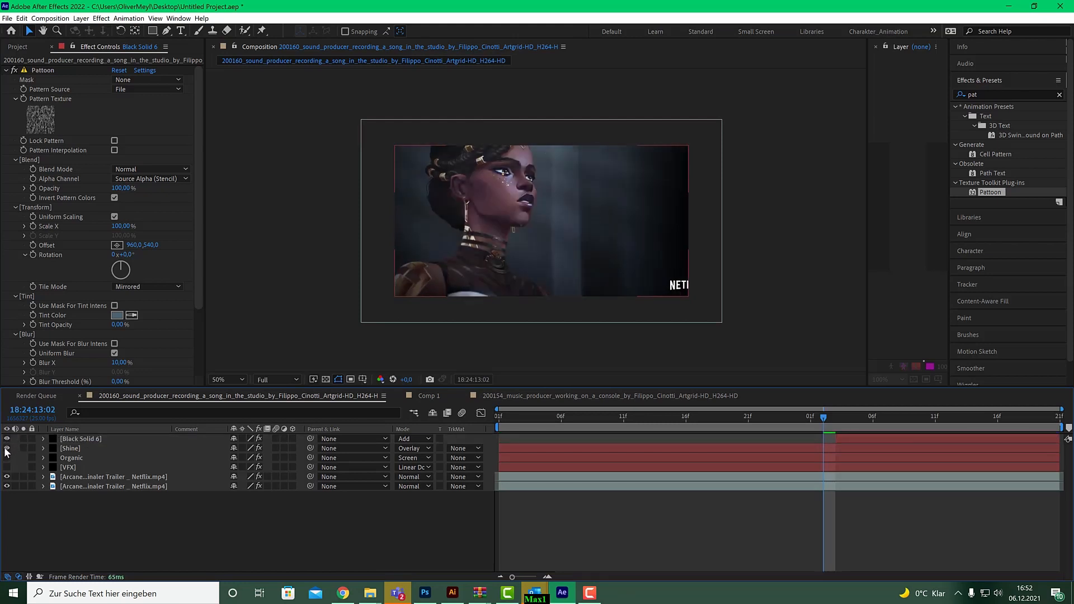
mouse_move(719, 415)
mouse_down()
mouse_move(662, 415)
mouse_move(768, 415)
mouse_move(698, 415)
mouse_up()
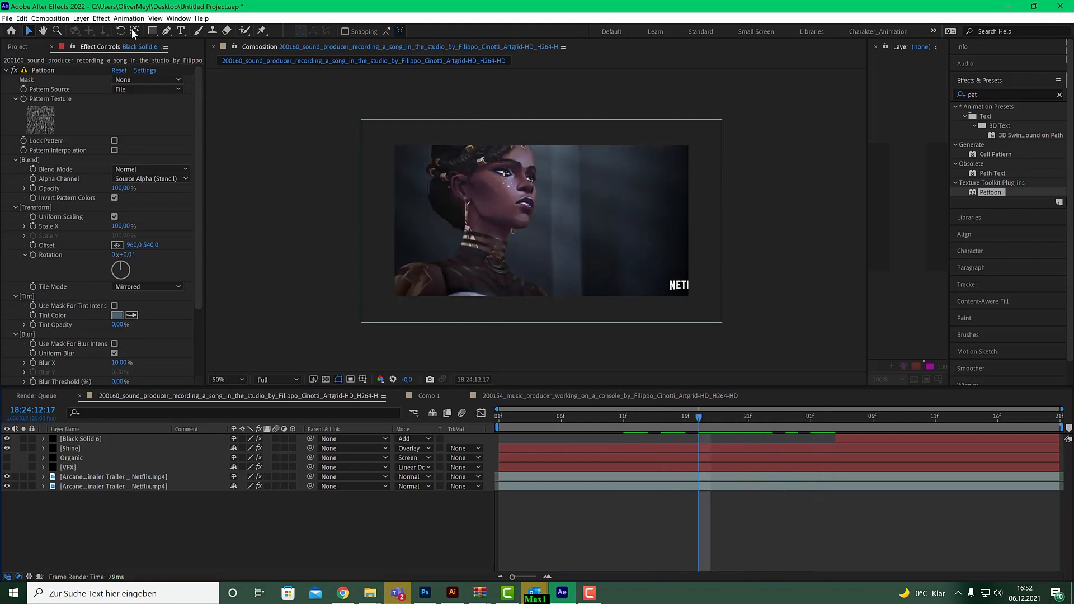
Create a new black solid layer named Eye at the composition's size
click(81, 19)
mouse_move(168, 29)
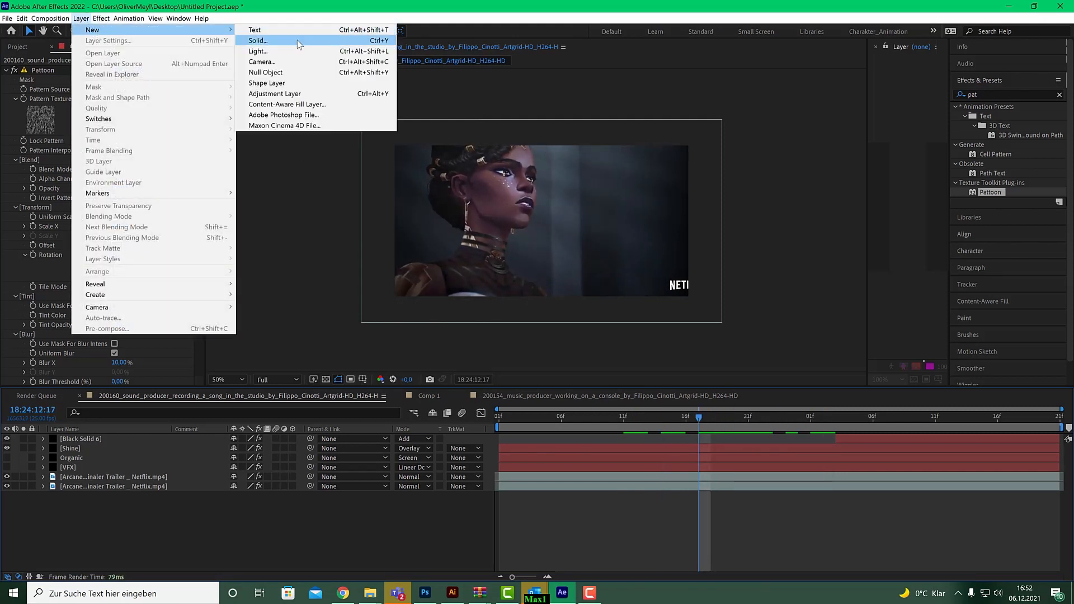
click(257, 39)
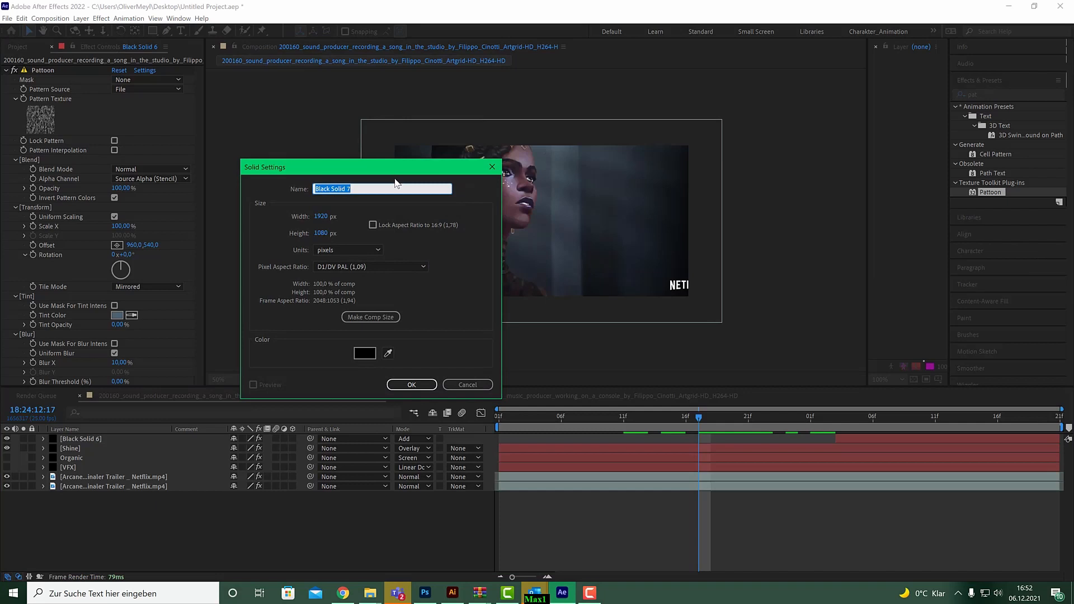
text(H)
text(ye)
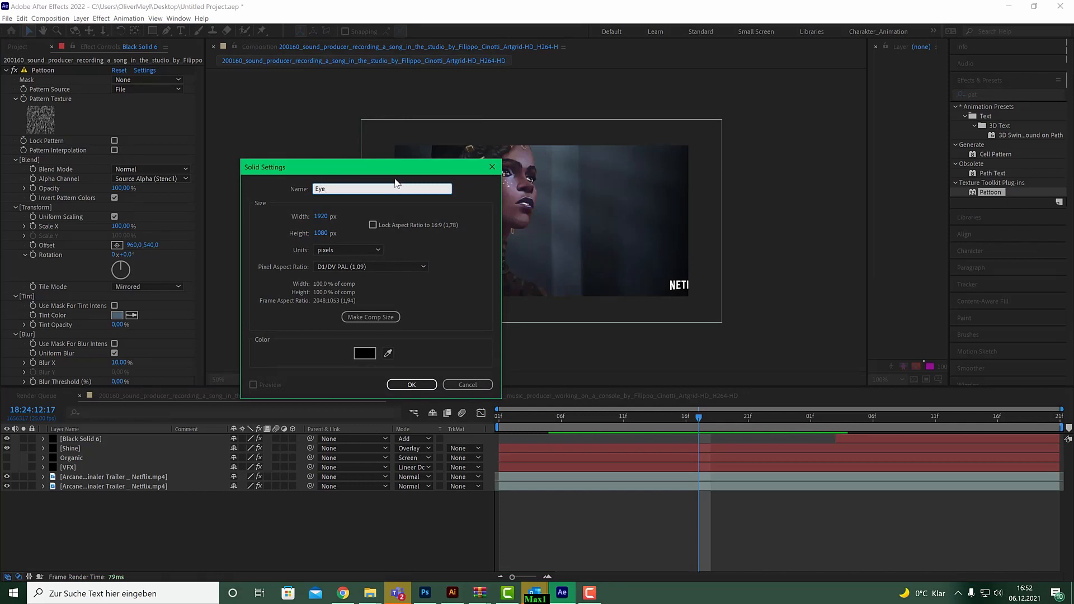
key(Return)
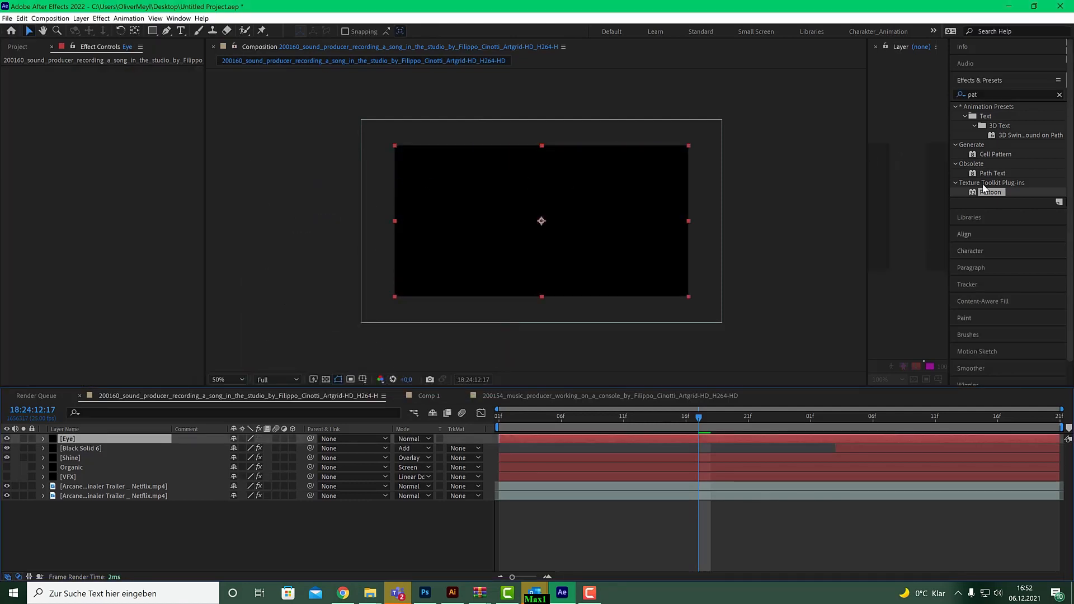
Apply Pattoon to the Eye solid and choose the first heart texture from the [Pattoon] Hart set
double_click(983, 190)
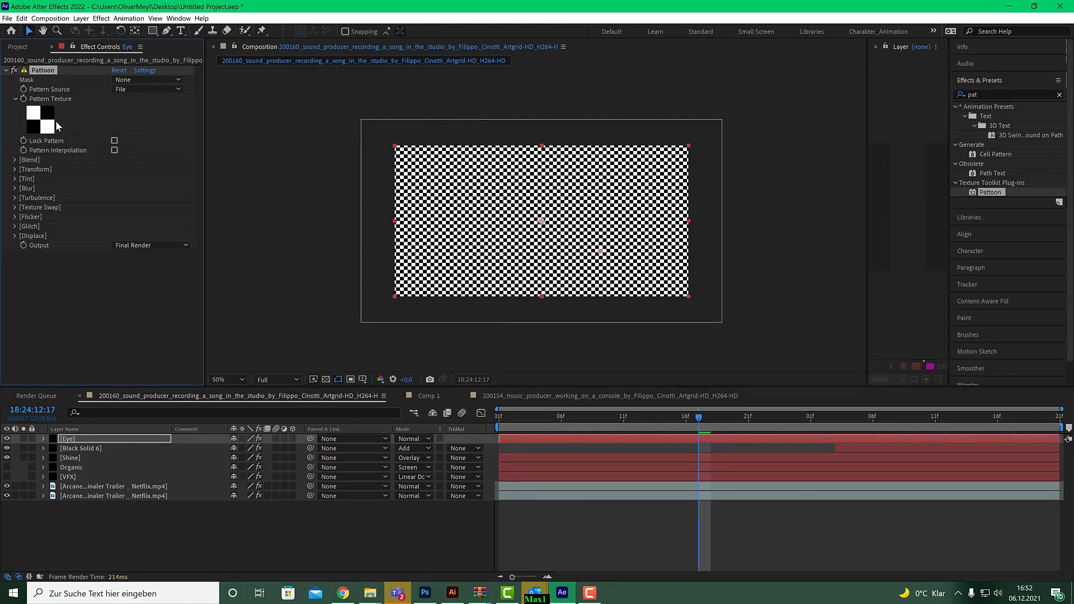
click(55, 120)
click(172, 134)
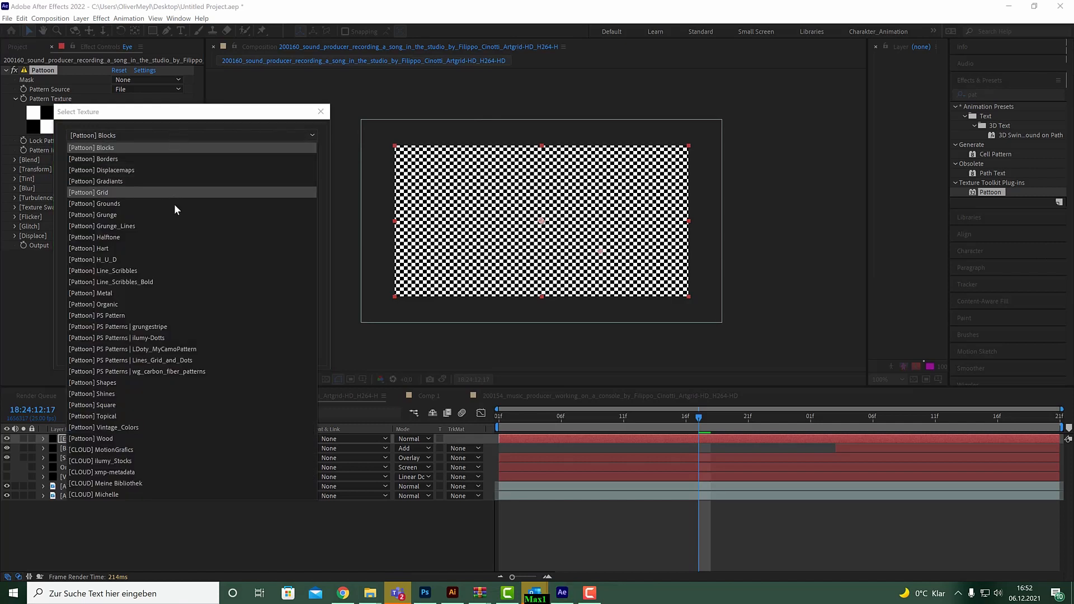
click(164, 248)
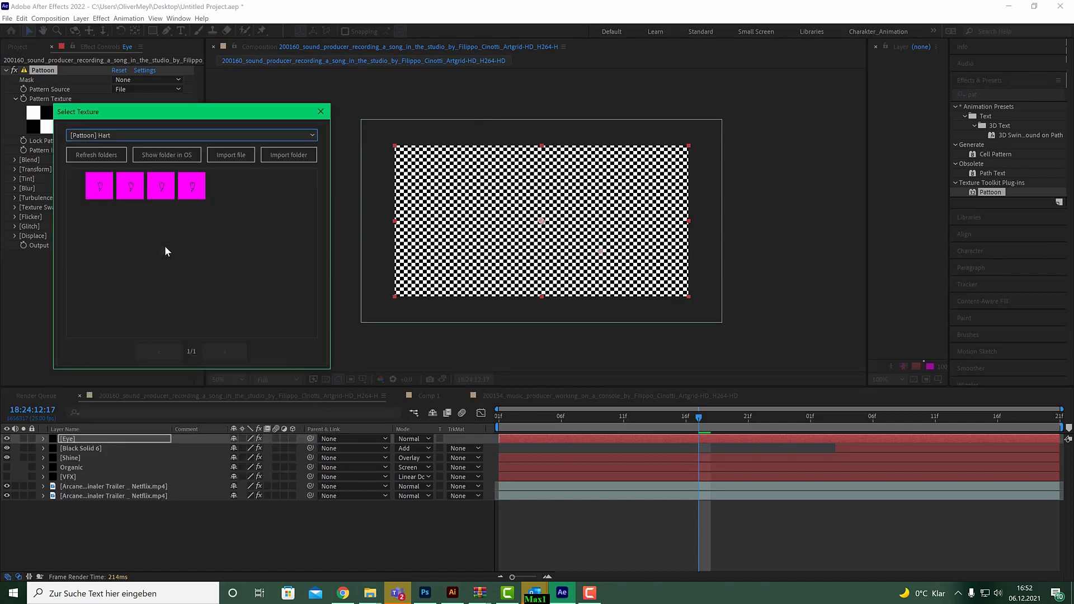
click(96, 193)
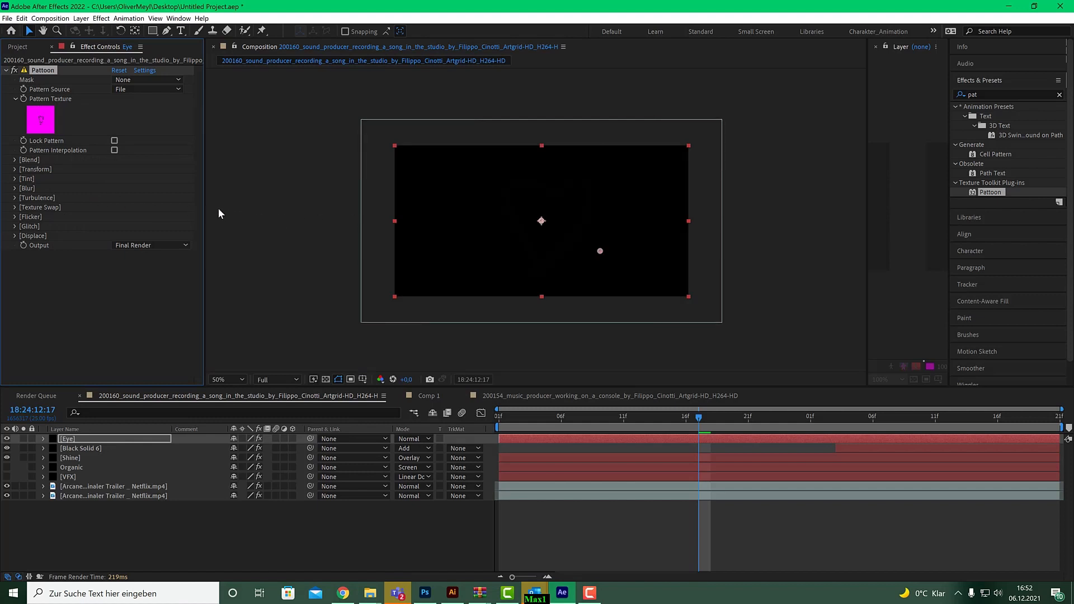
Place the heart pattern's offset near the frame's center at about 963, 490 and scale it uniformly to 35%
click(15, 169)
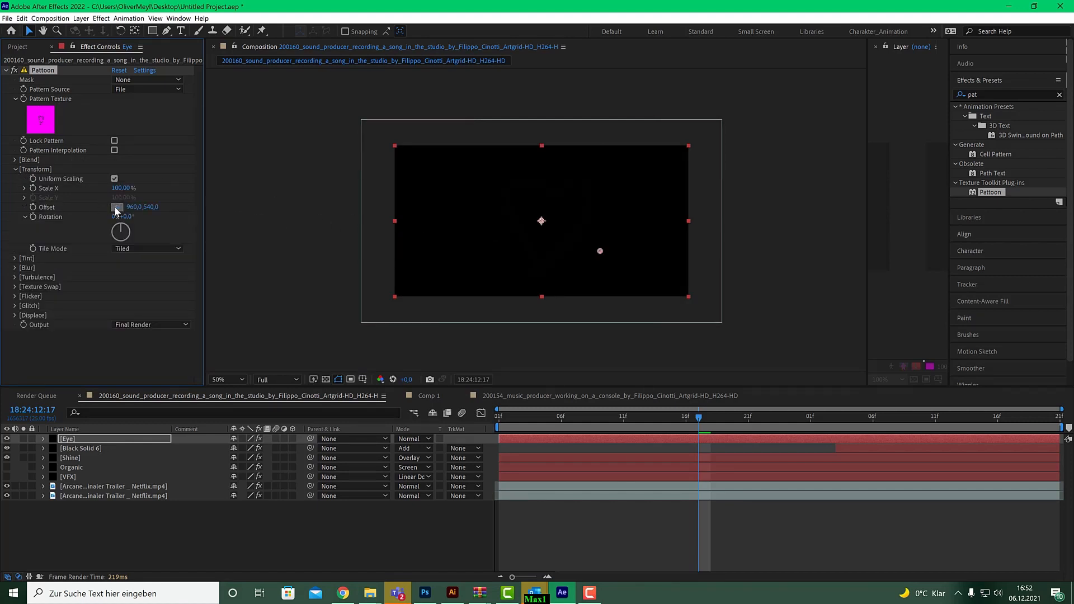
click(116, 207)
click(542, 214)
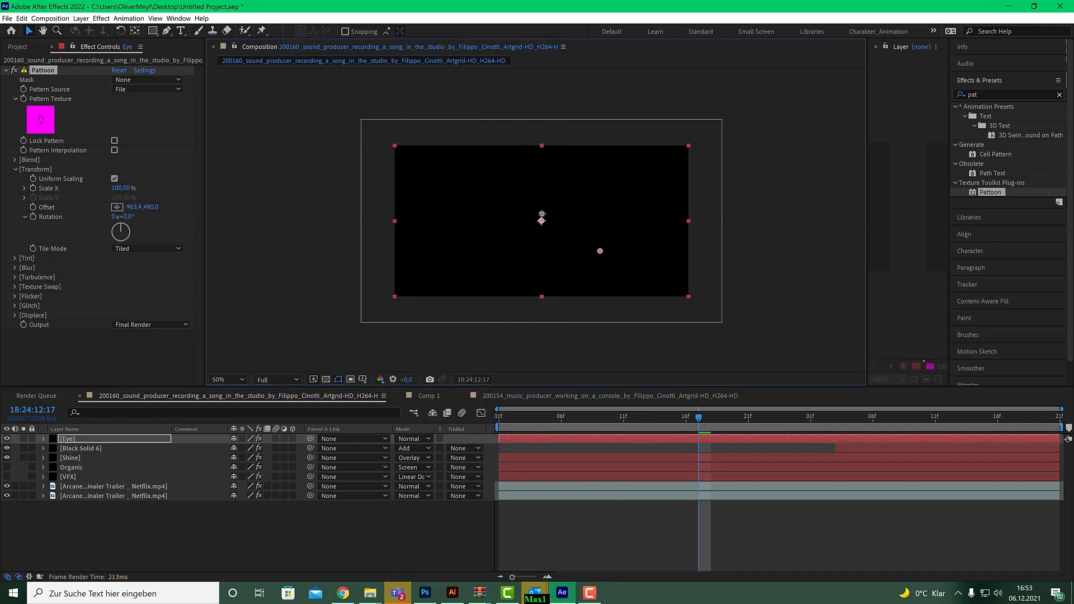
drag(119, 187, 65, 192)
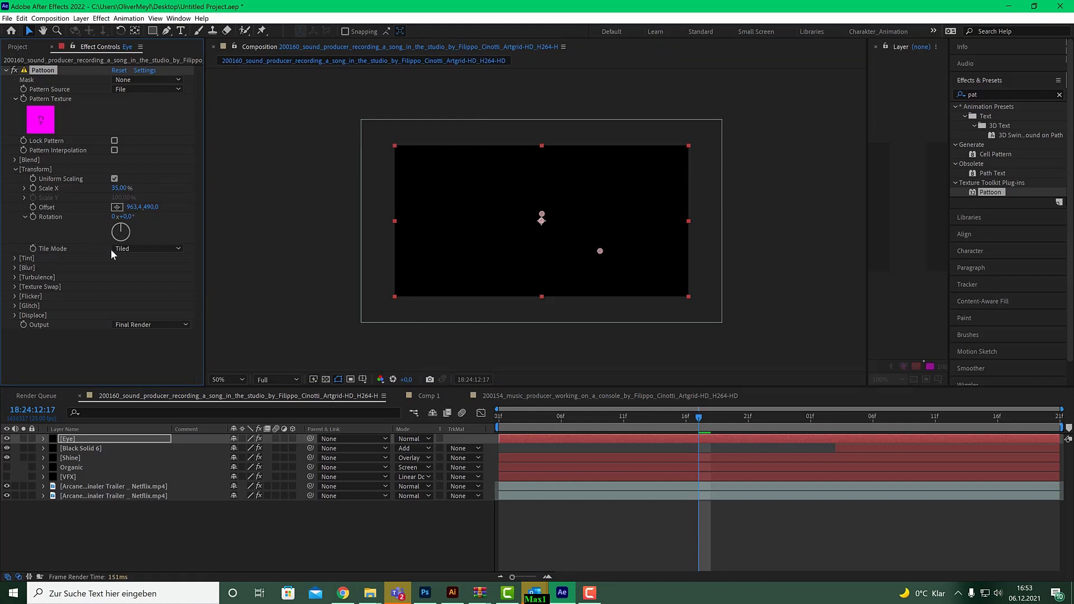
Set the heart pattern's tile mode to Single and move its offset to about 654, 380
click(14, 160)
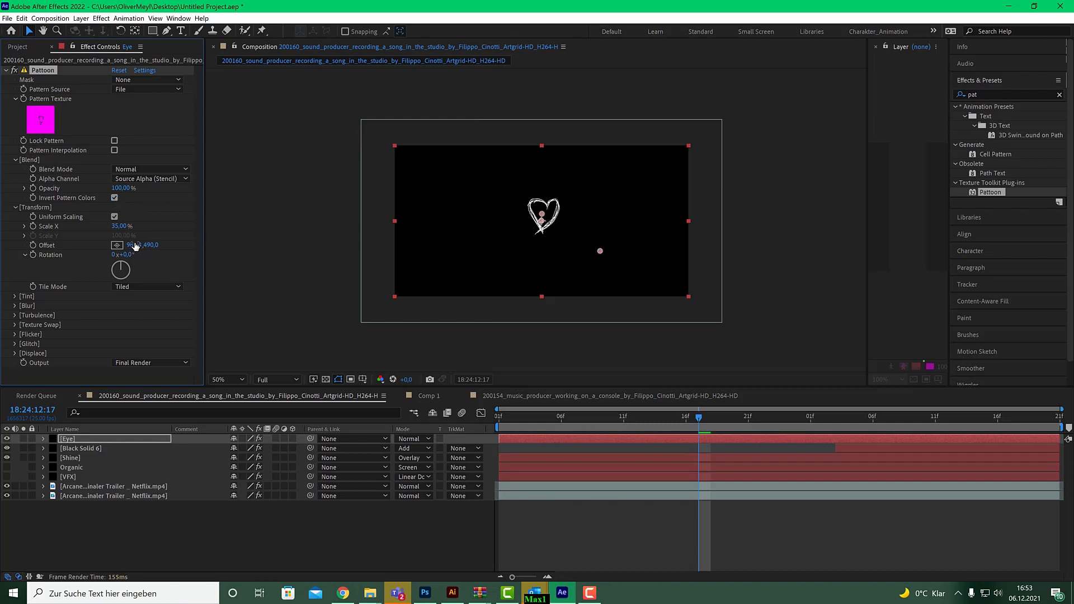
click(116, 245)
click(492, 206)
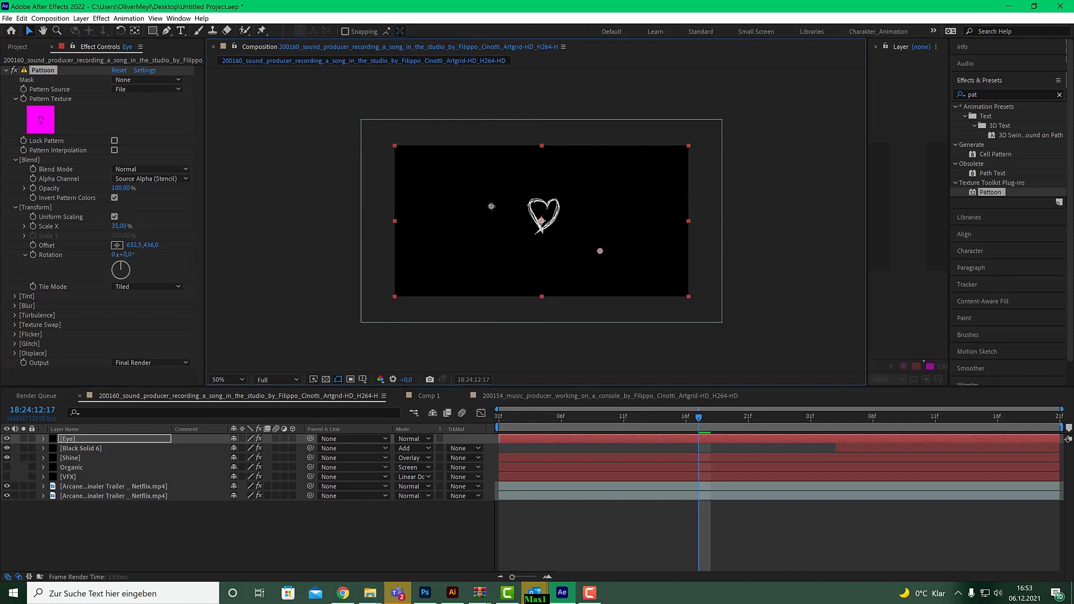
mouse_move(491, 206)
mouse_down()
mouse_move(426, 190)
mouse_move(456, 216)
mouse_move(546, 186)
mouse_move(542, 211)
mouse_move(475, 195)
mouse_up()
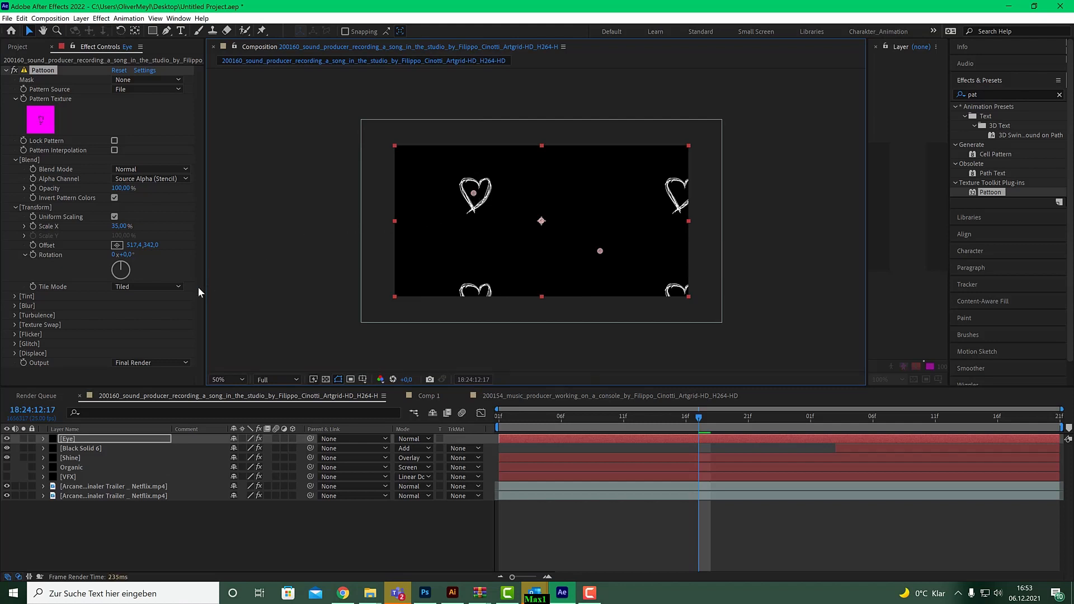
click(166, 287)
click(159, 299)
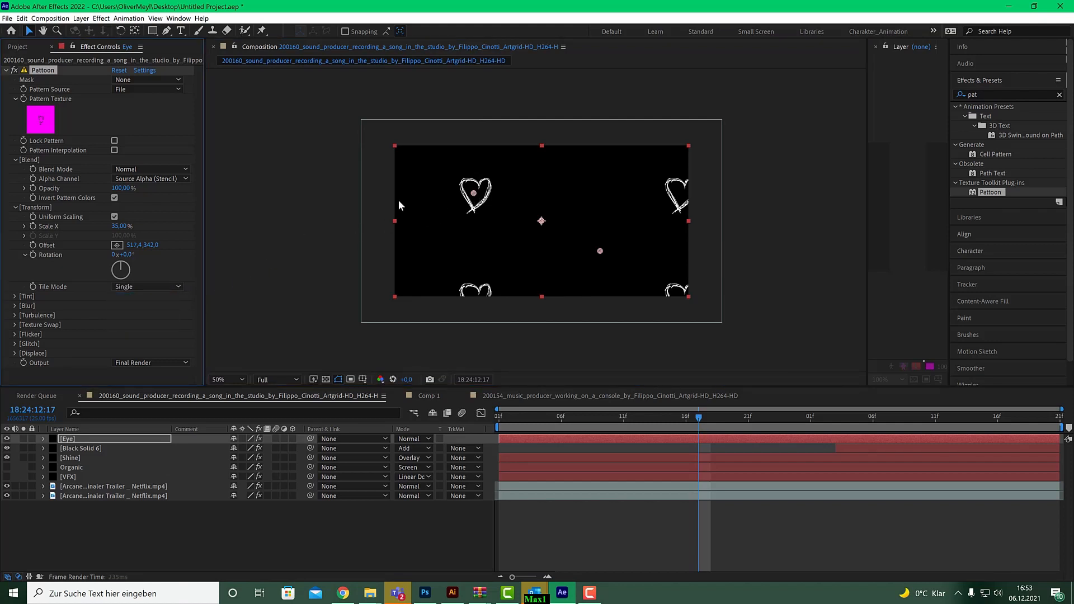
mouse_move(474, 195)
mouse_down()
mouse_move(505, 198)
mouse_move(494, 199)
mouse_up()
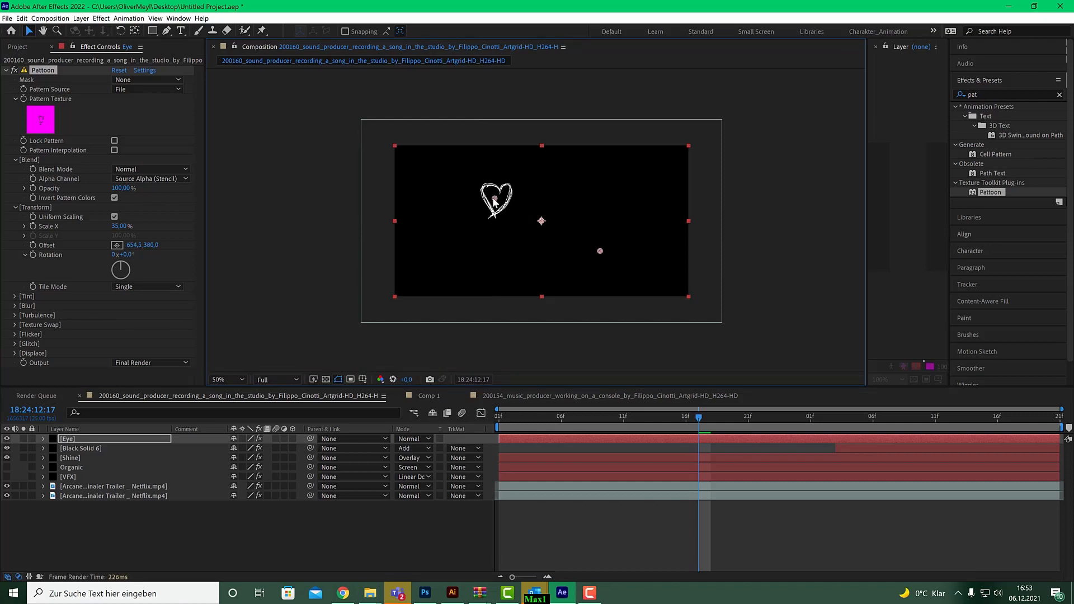
Check the footage beneath the overlay layers and set the Eye layer's blending mode to Add
click(69, 487)
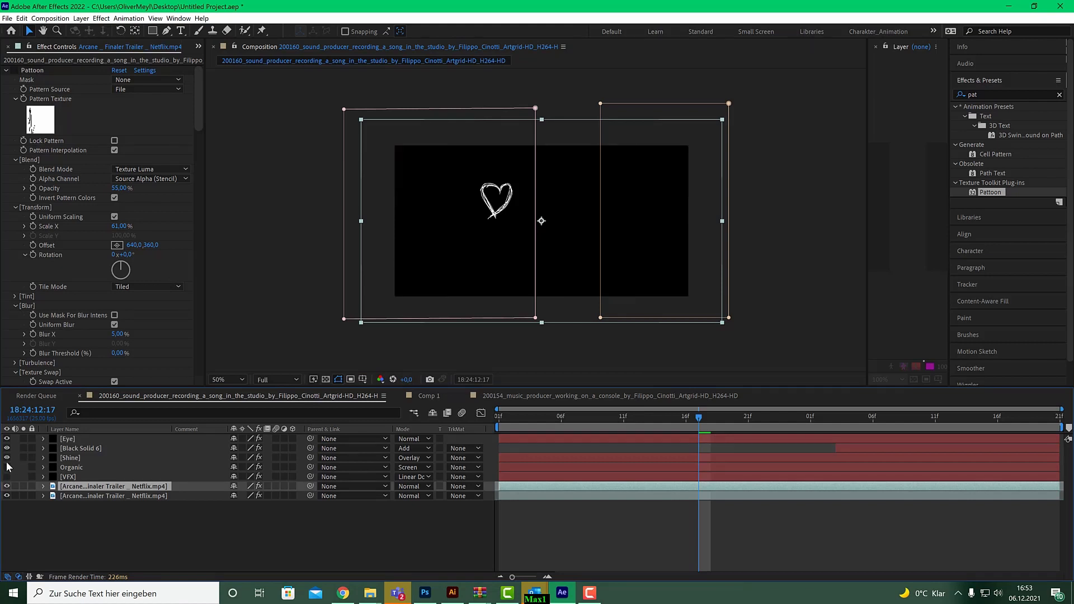
drag(8, 468, 7, 437)
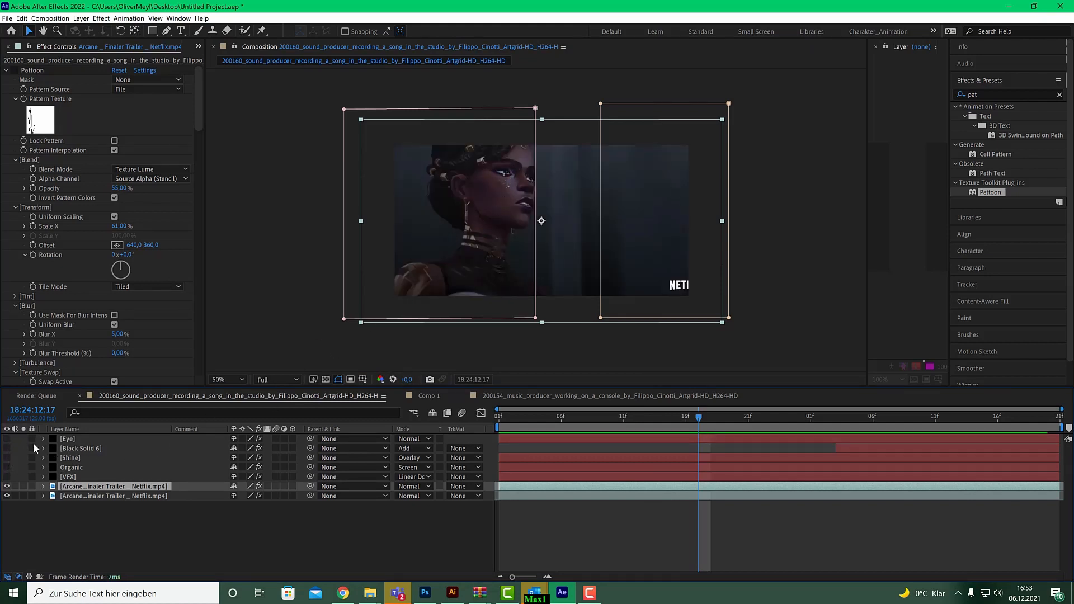
drag(7, 438, 7, 457)
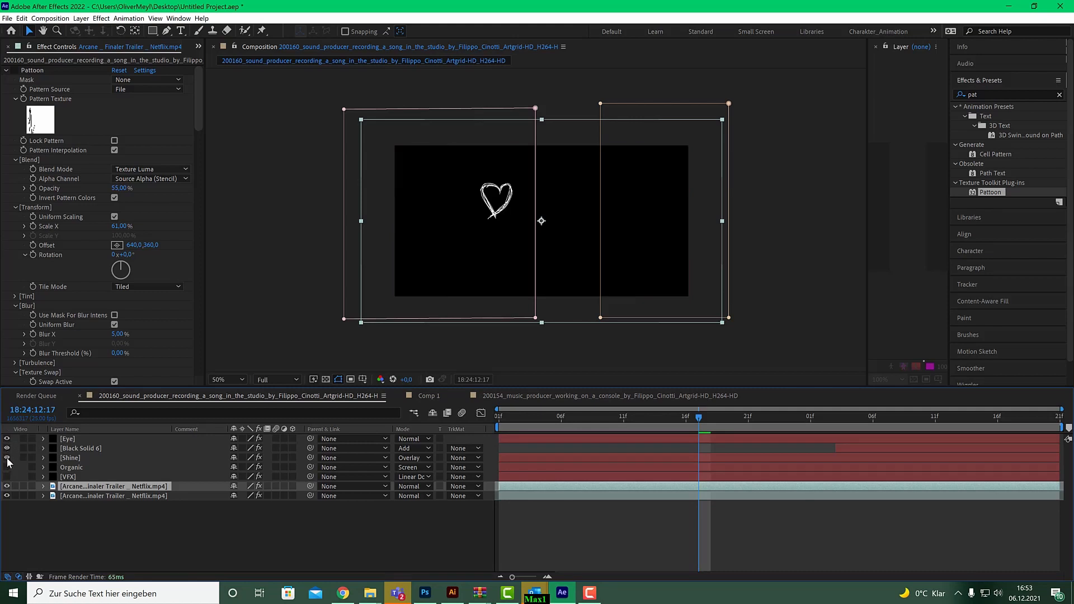
click(406, 438)
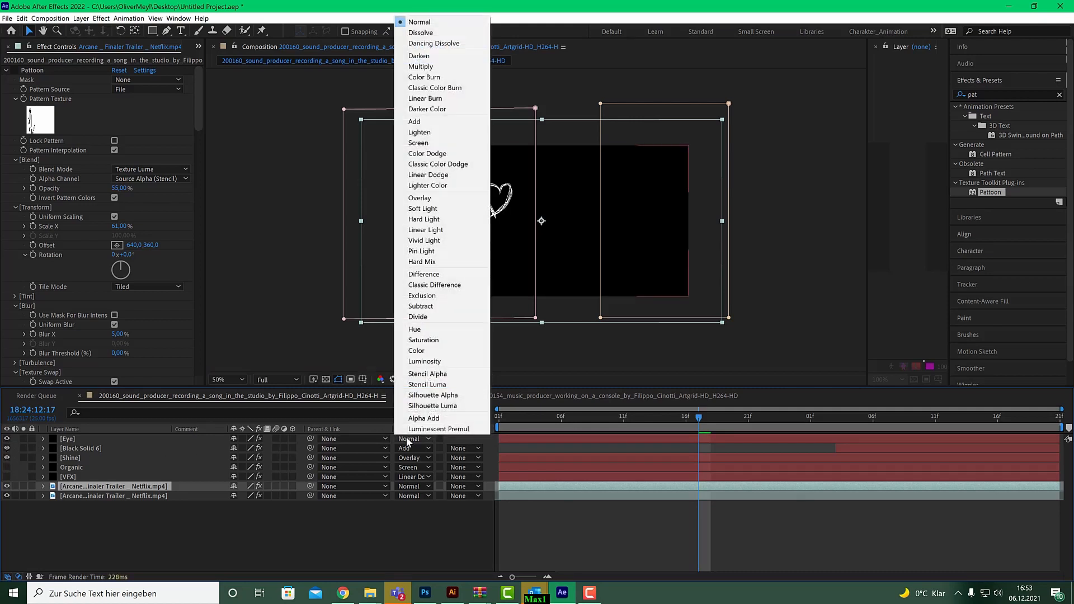
click(438, 123)
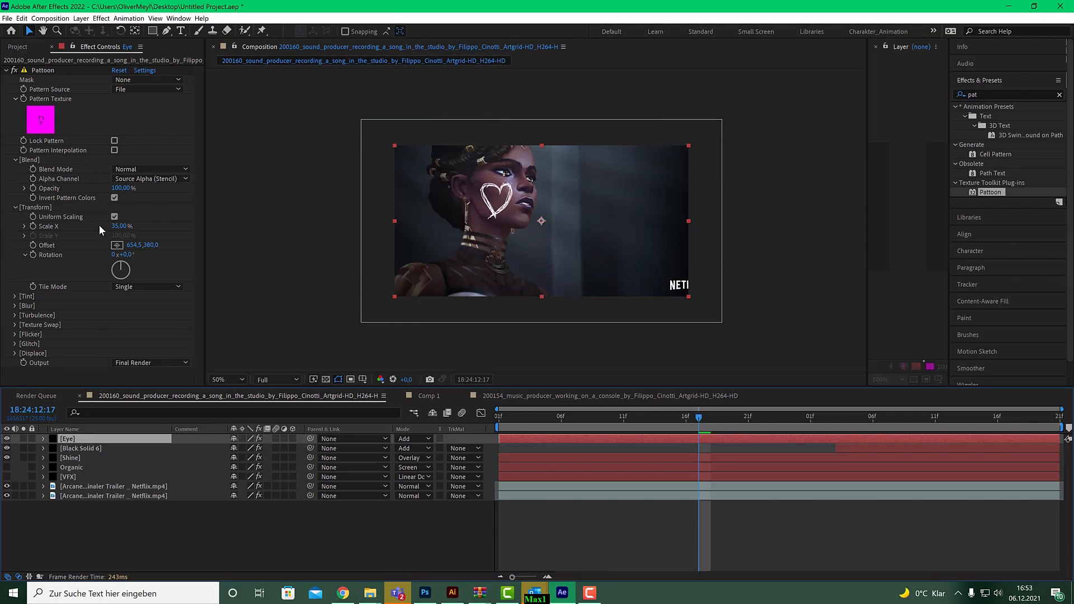
Move the heart over the woman's nearer eye, with its pattern offset at about 709, 196
click(117, 245)
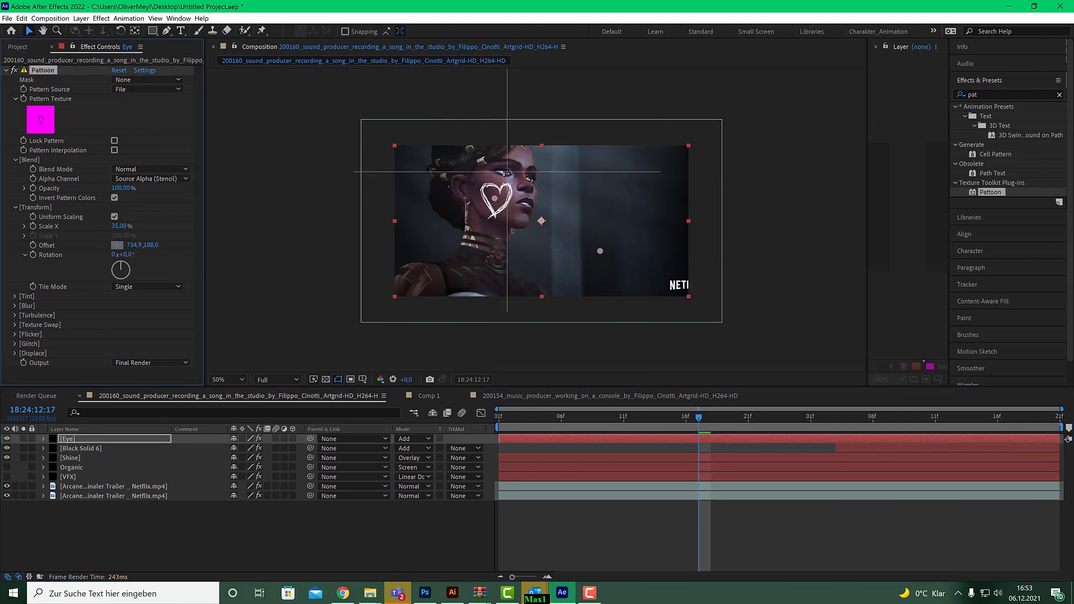
click(508, 171)
drag(507, 171, 506, 178)
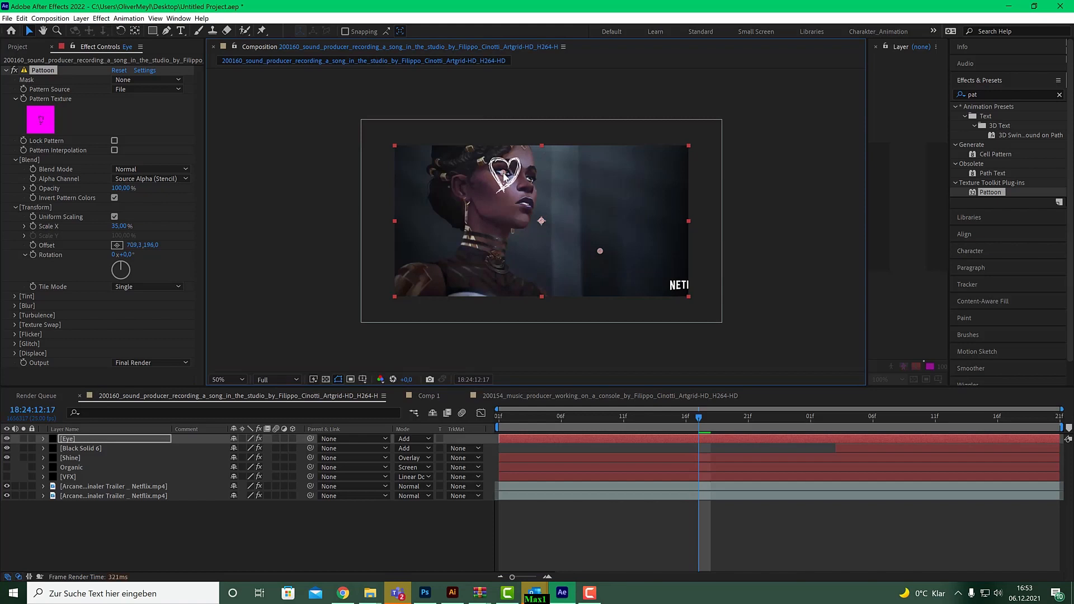
Activate texture swapping on the Eye layer's heart pattern with a swap frequency of 25 Hz
drag(704, 417, 677, 422)
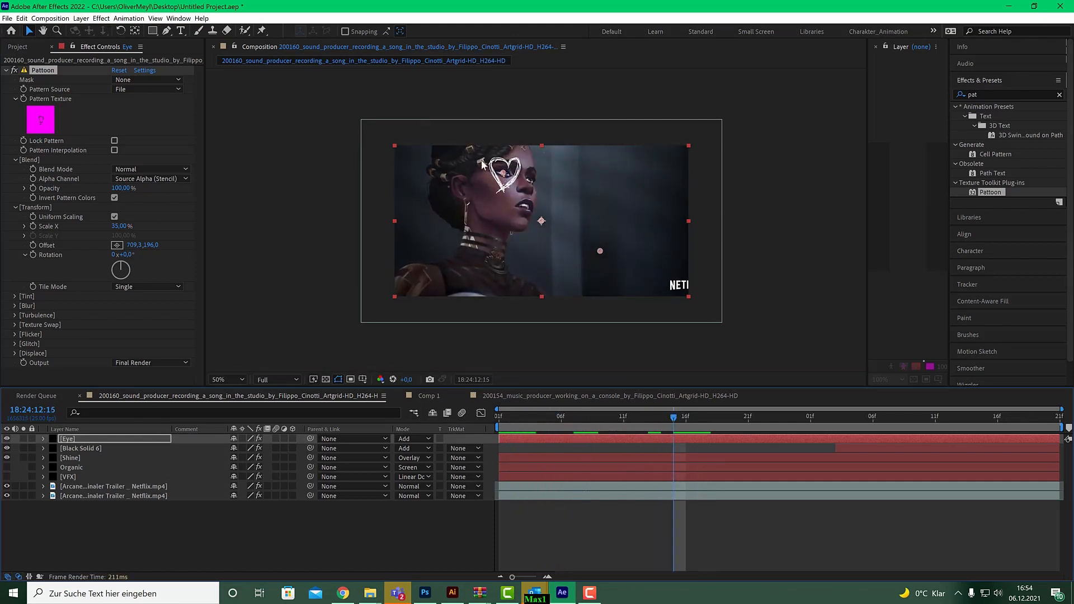
click(16, 322)
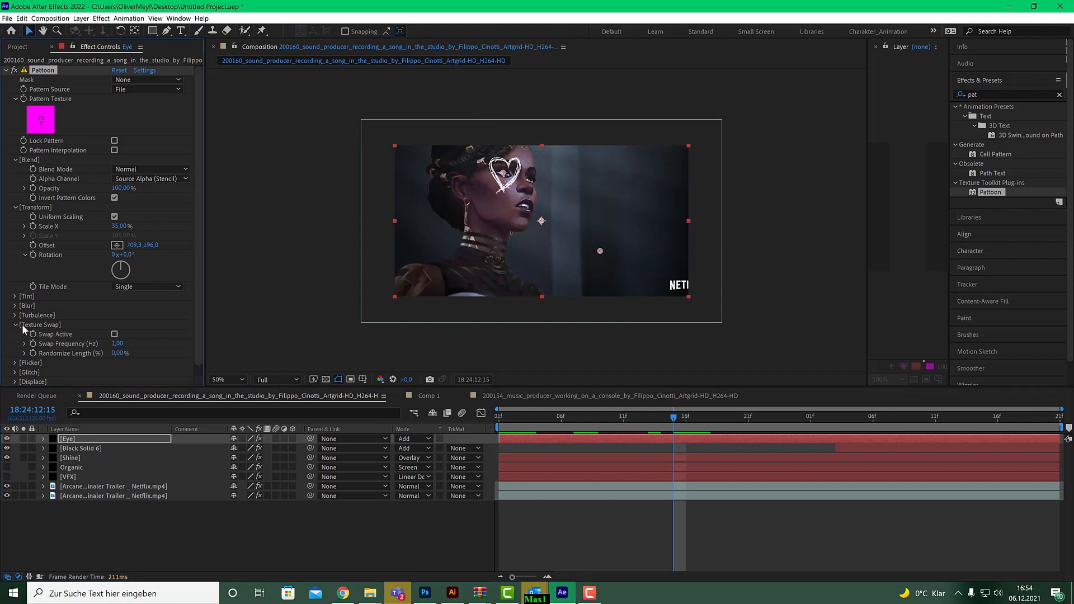
click(114, 334)
click(117, 344)
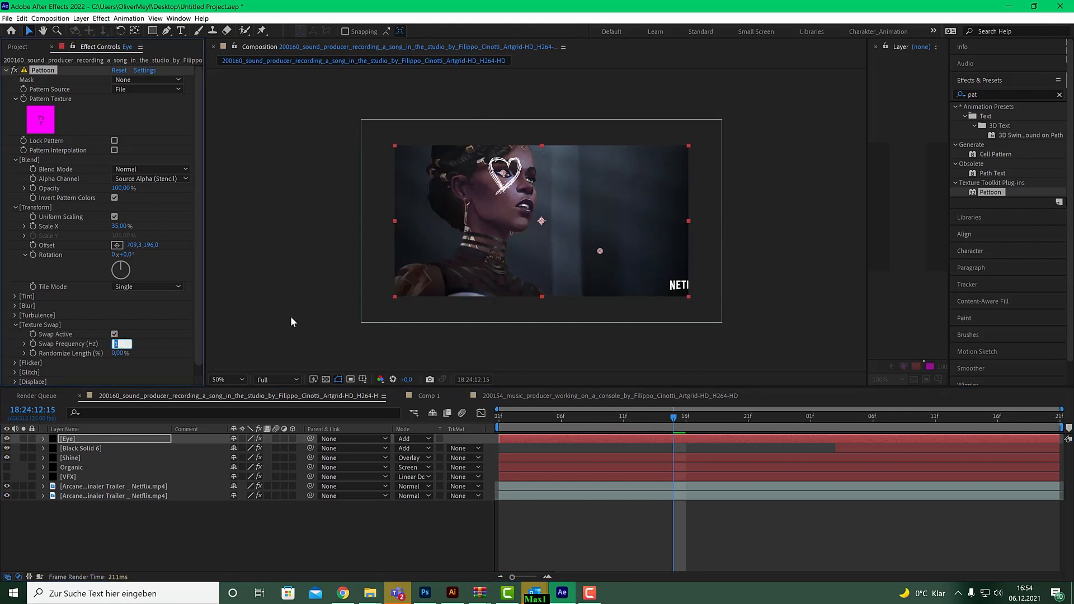
text(25)
key(Return)
Preview the swapping heart from the composition's start and bring the playhead to 18:24:12:08
drag(646, 417, 451, 424)
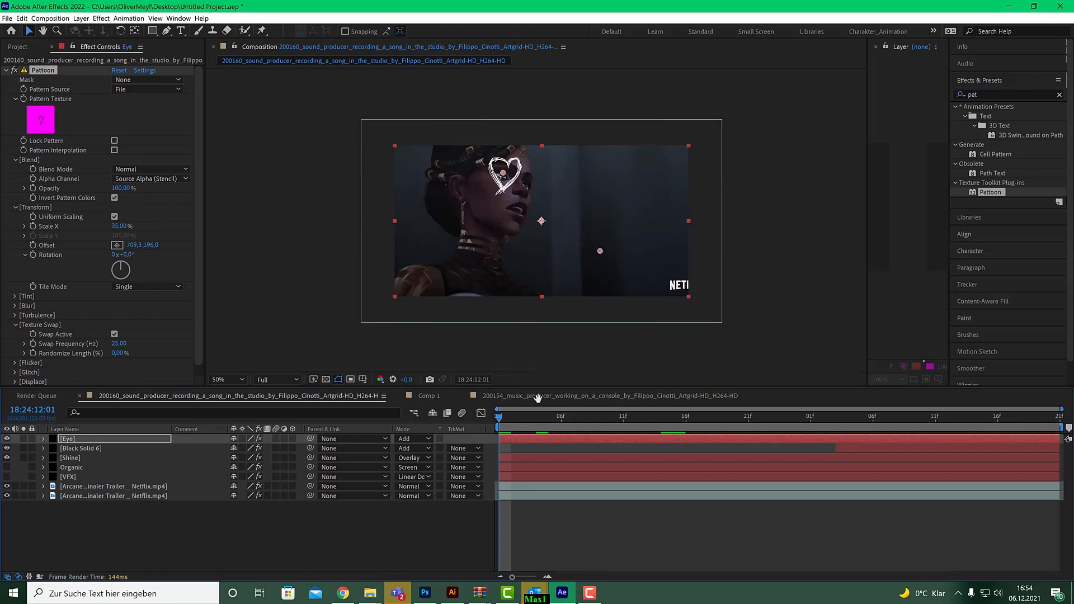
key(space)
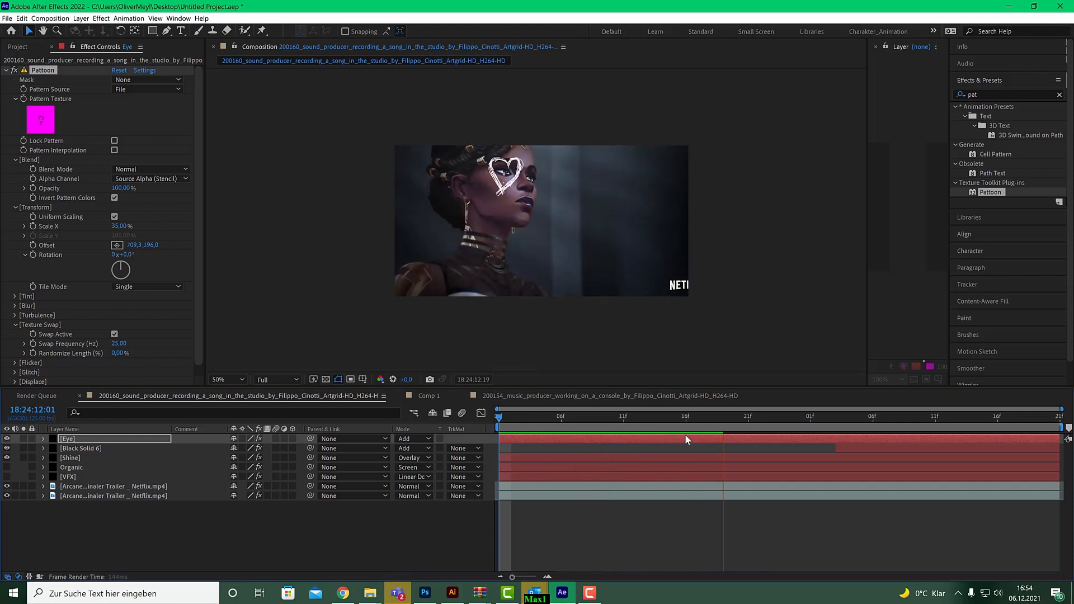
key(space)
key(space)
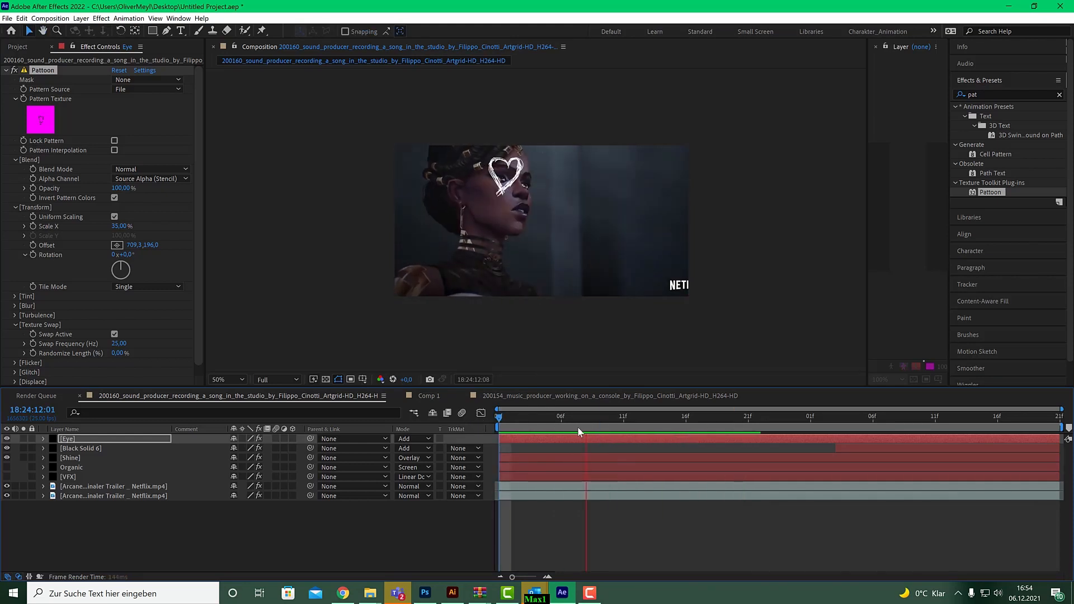
drag(615, 430, 591, 425)
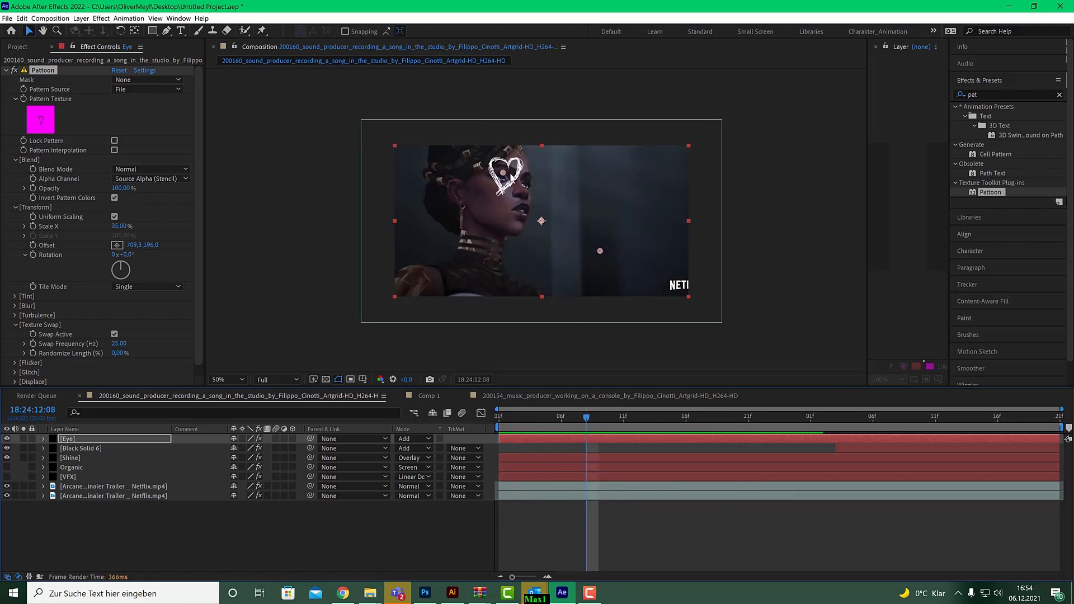
Duplicate the Eye layer and place the copy's heart over the other eye at about 872, 274, checking it at 18:24:12:06
click(63, 441)
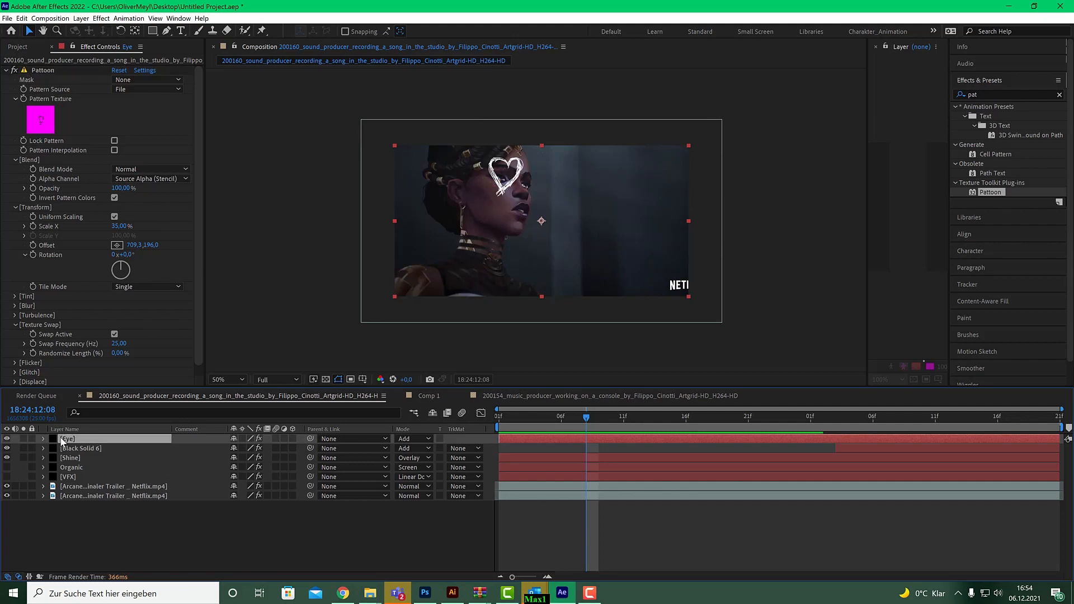
key(ctrl+d)
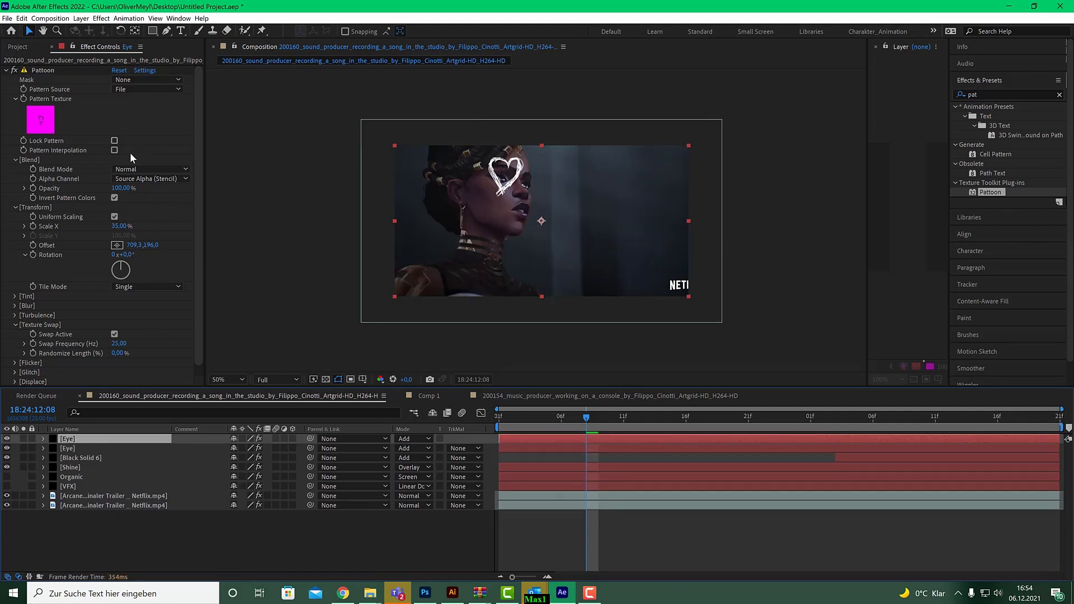
click(117, 245)
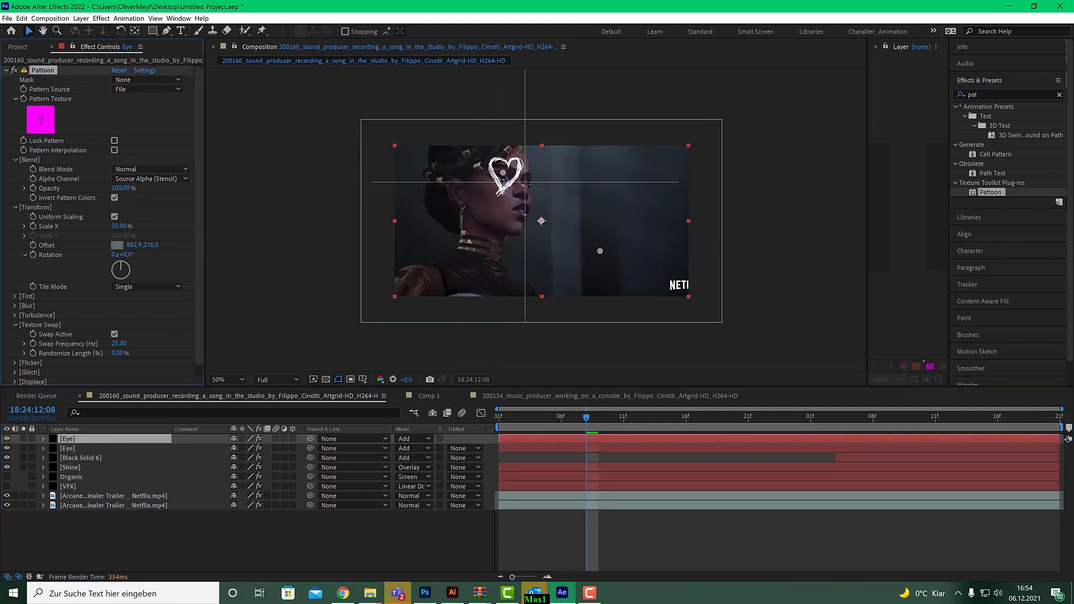
click(600, 251)
drag(527, 185, 528, 184)
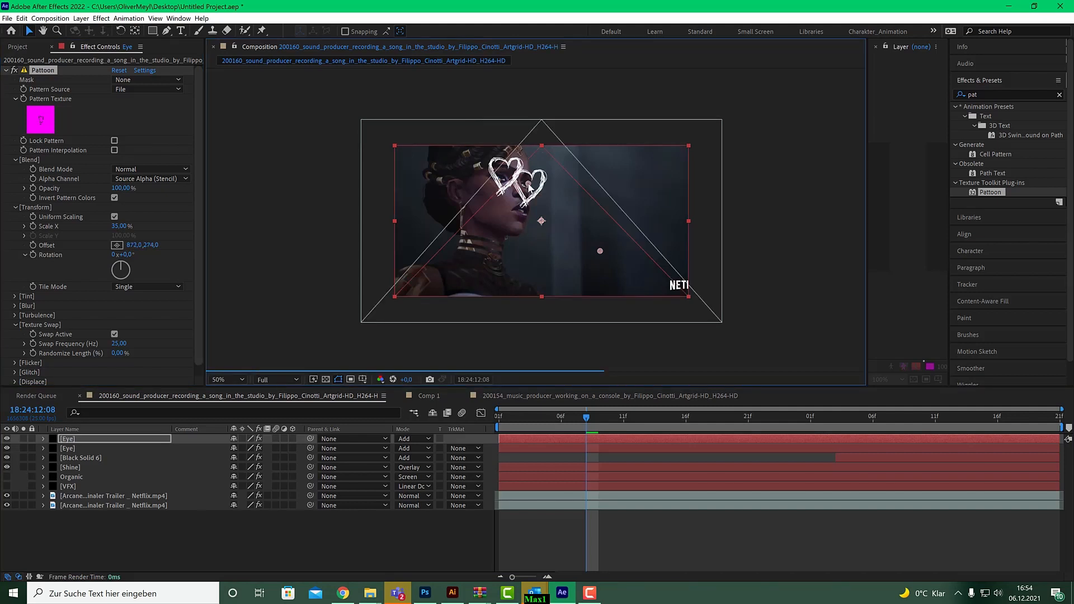
drag(586, 428, 561, 415)
scroll(45, 347, down, 1)
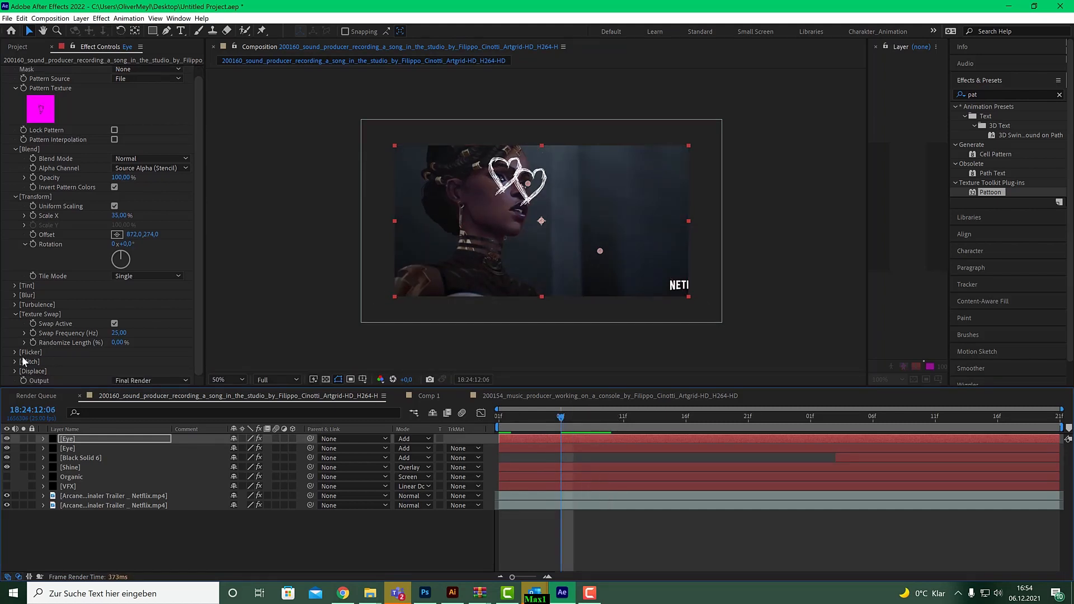
Activate flicker on the upper Eye layer's heart with a flicker frequency of 12 Hz, and return the playhead to 18:24:12:01
click(16, 315)
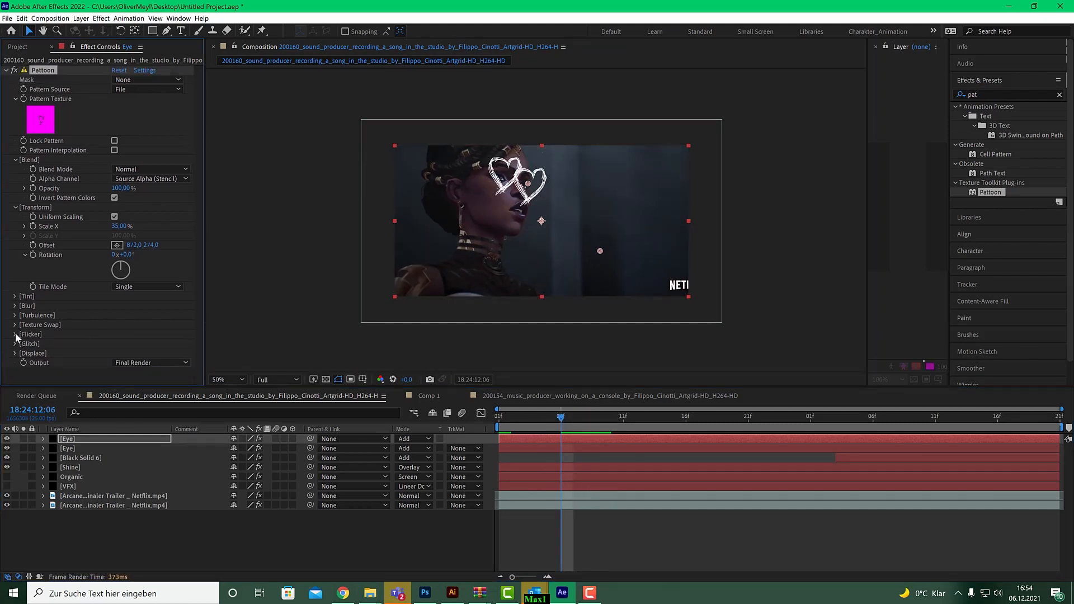
click(15, 334)
click(114, 333)
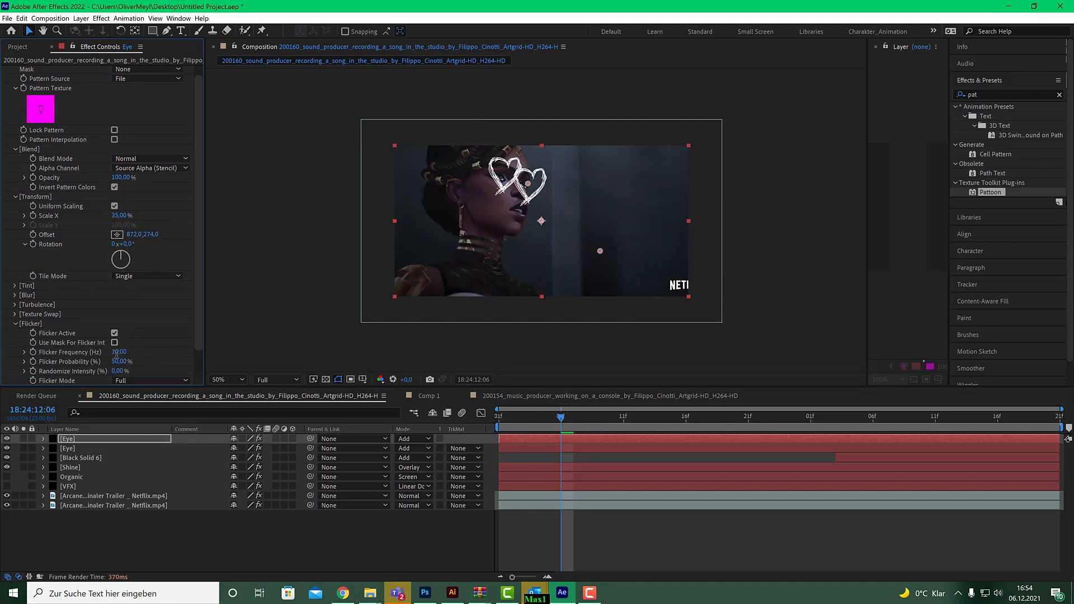
click(118, 352)
text(12)
key(Return)
drag(543, 421, 472, 418)
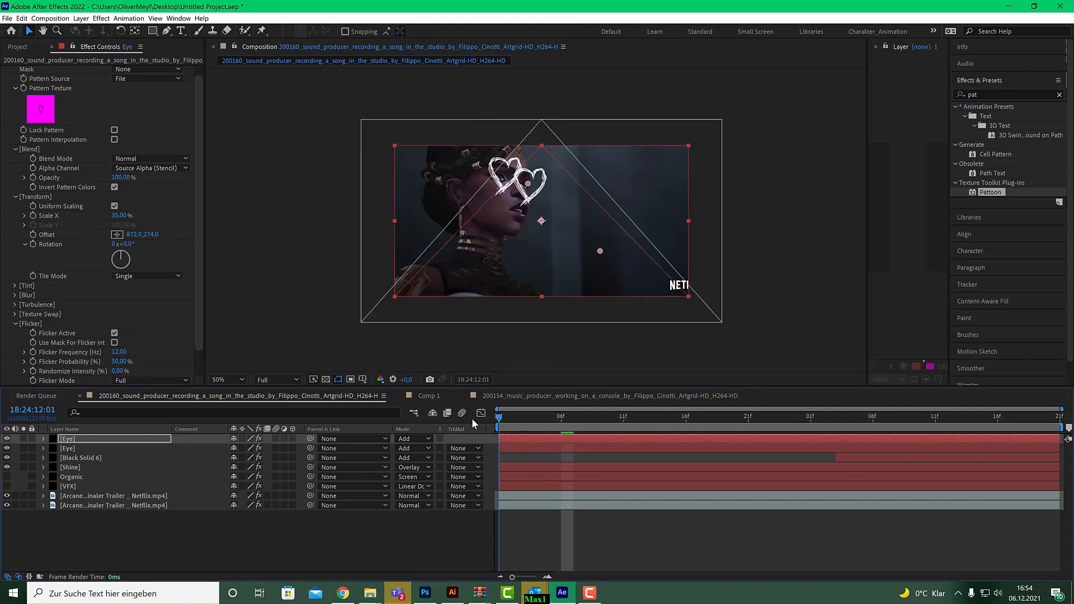
Activate flicker on the lower Eye layer's heart pattern with a flicker frequency of 13 Hz
click(73, 448)
click(20, 364)
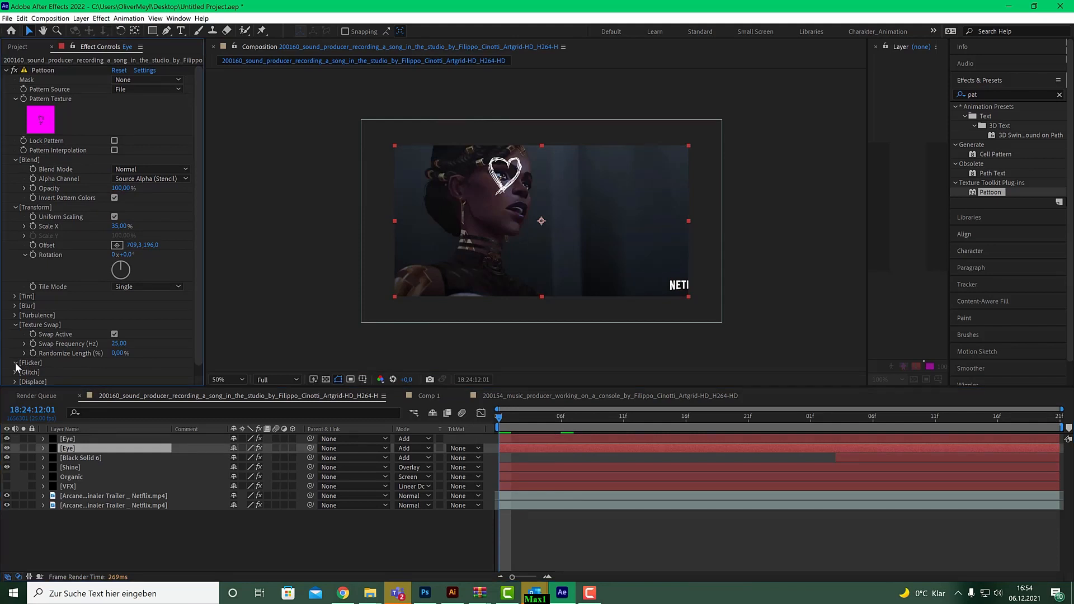
scroll(109, 352, down, 1)
click(115, 334)
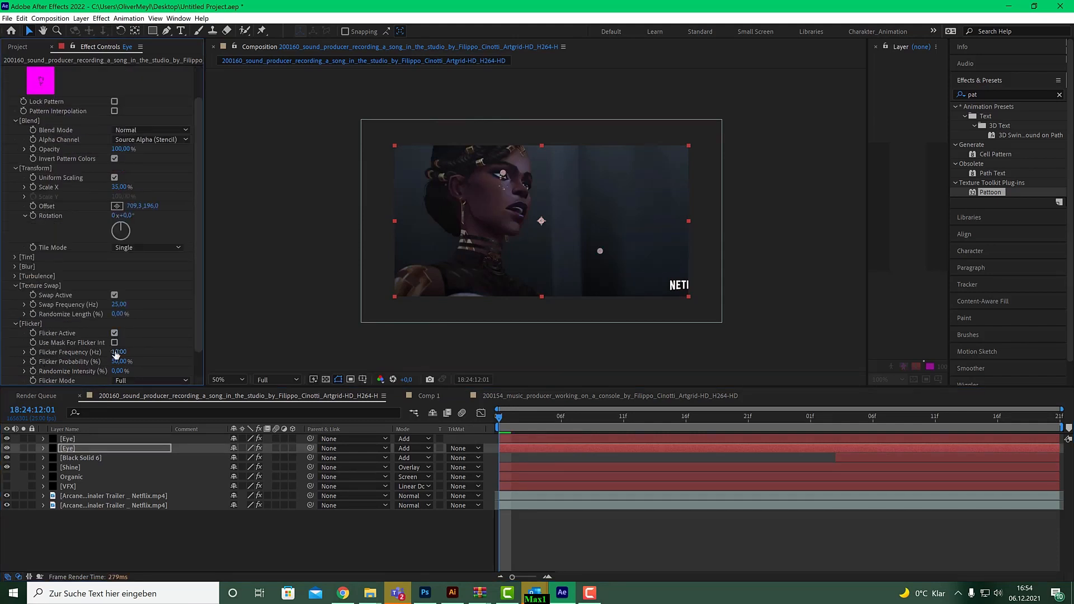
click(119, 352)
text(13)
key(Return)
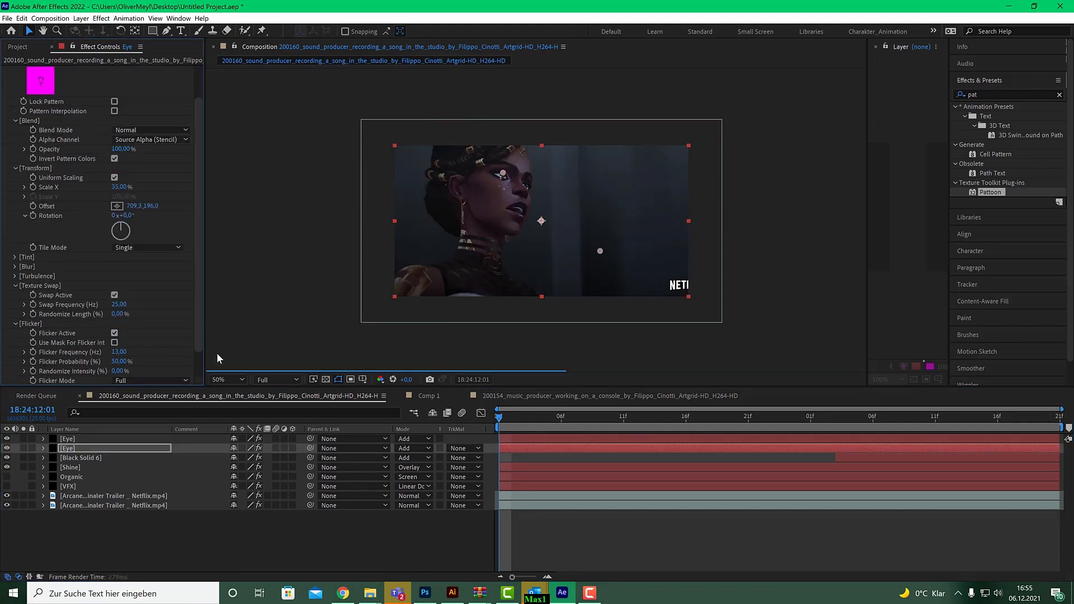
Preview both flickering hearts from the composition's start
key(space)
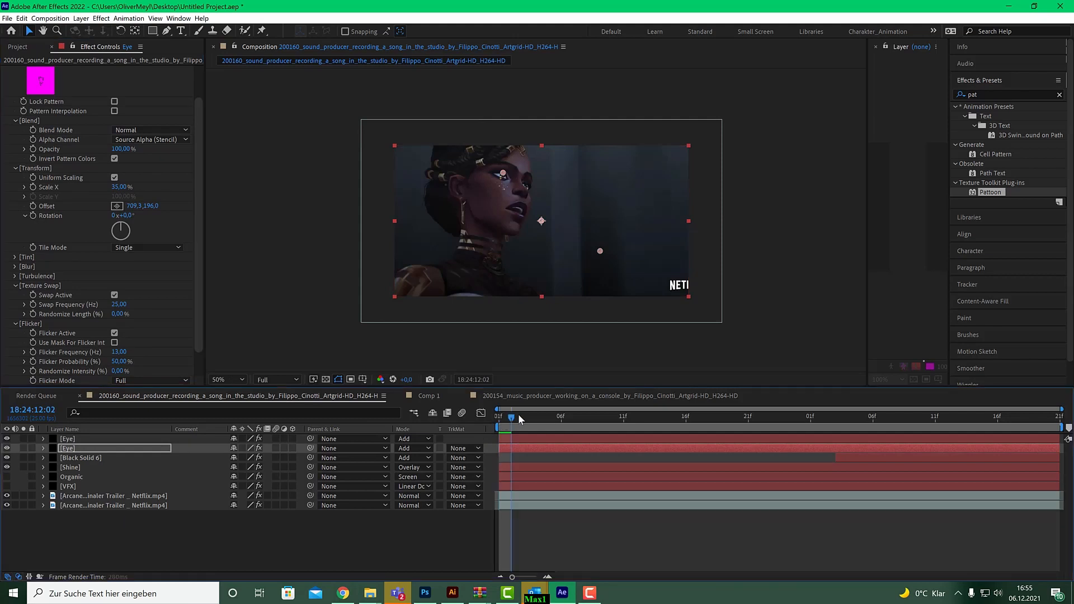
key(space)
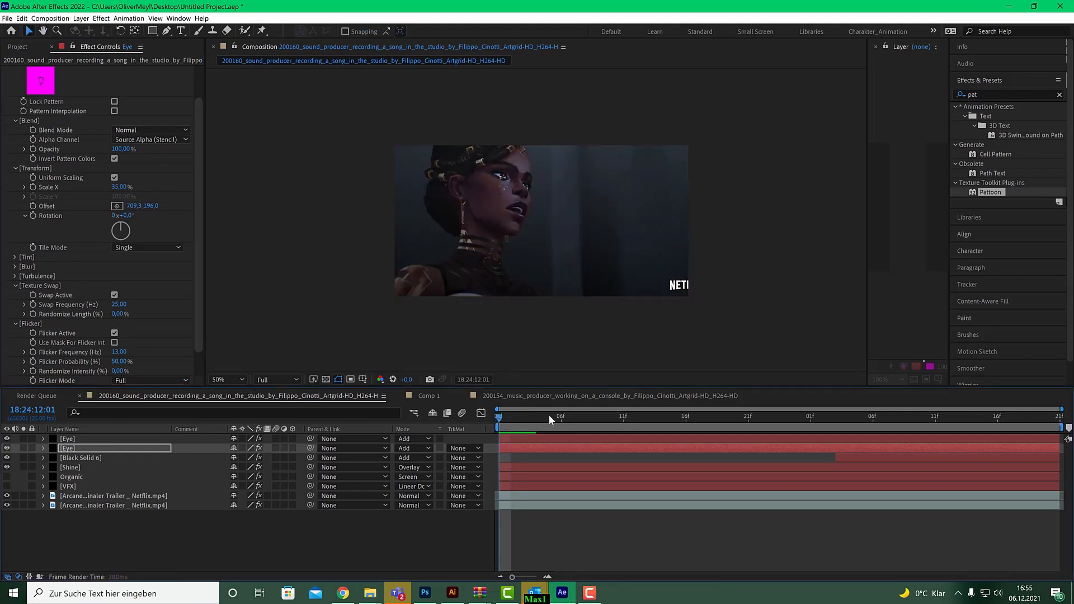
key(space)
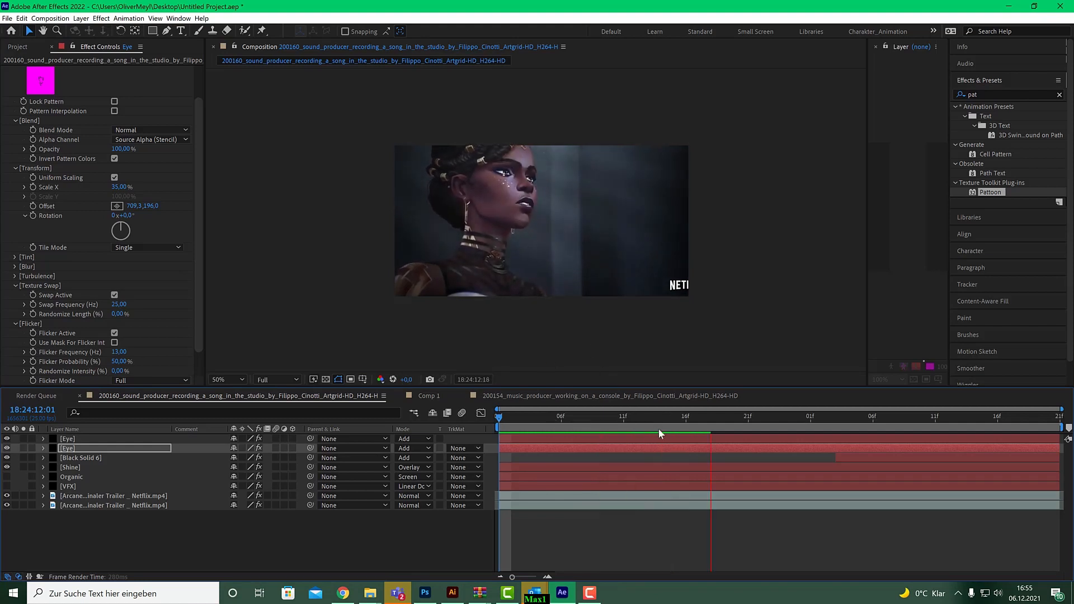
key(space)
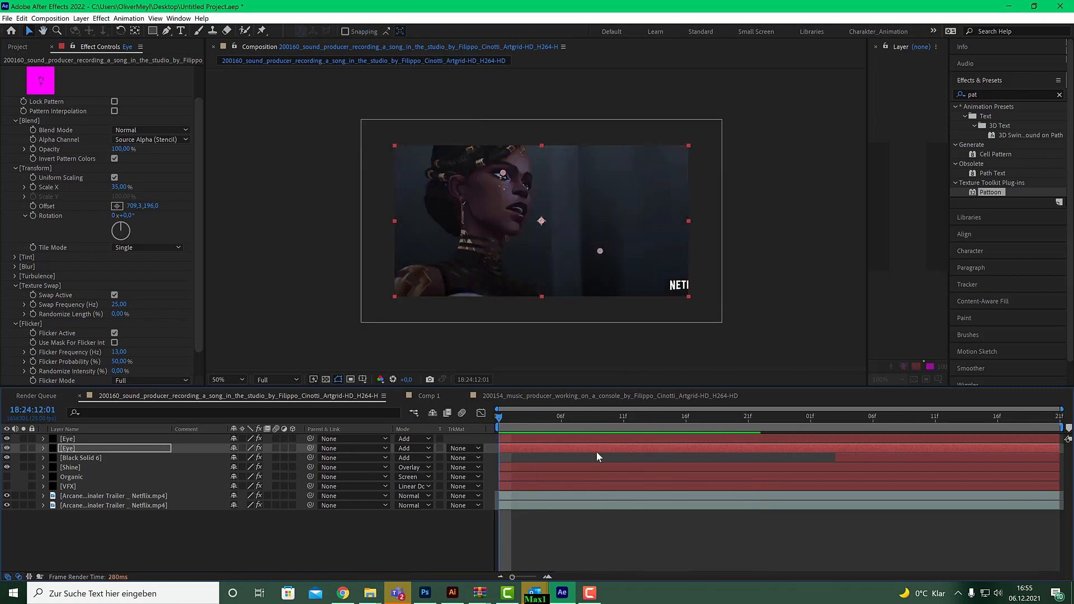
key(space)
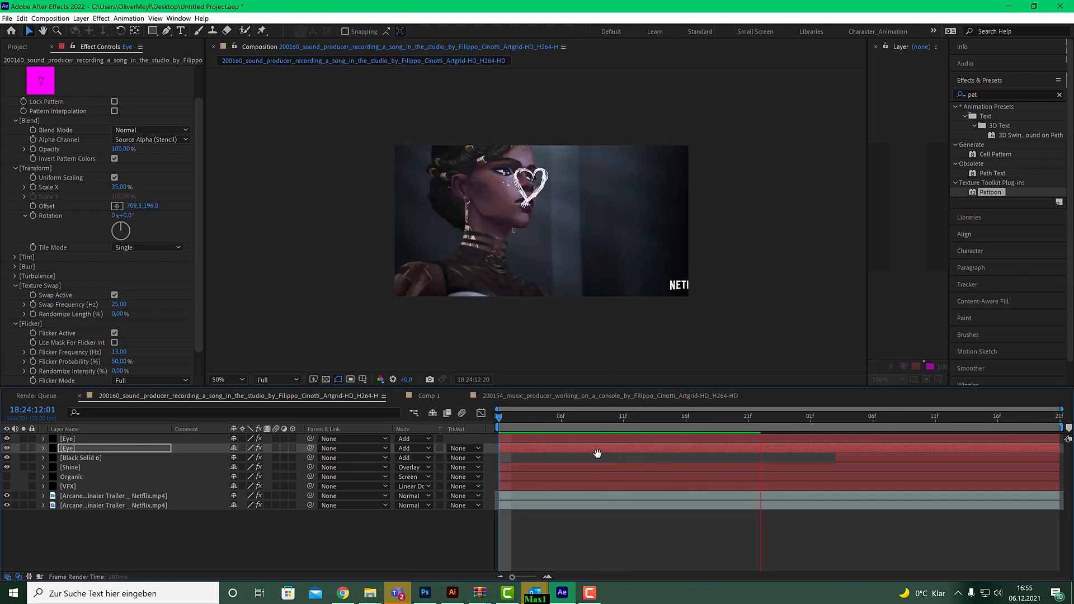
key(space)
At 18:24:12:03, reposition the lower Eye layer's heart over the woman's nearer eye, with its pattern offset at about 667, 230
drag(549, 420, 528, 419)
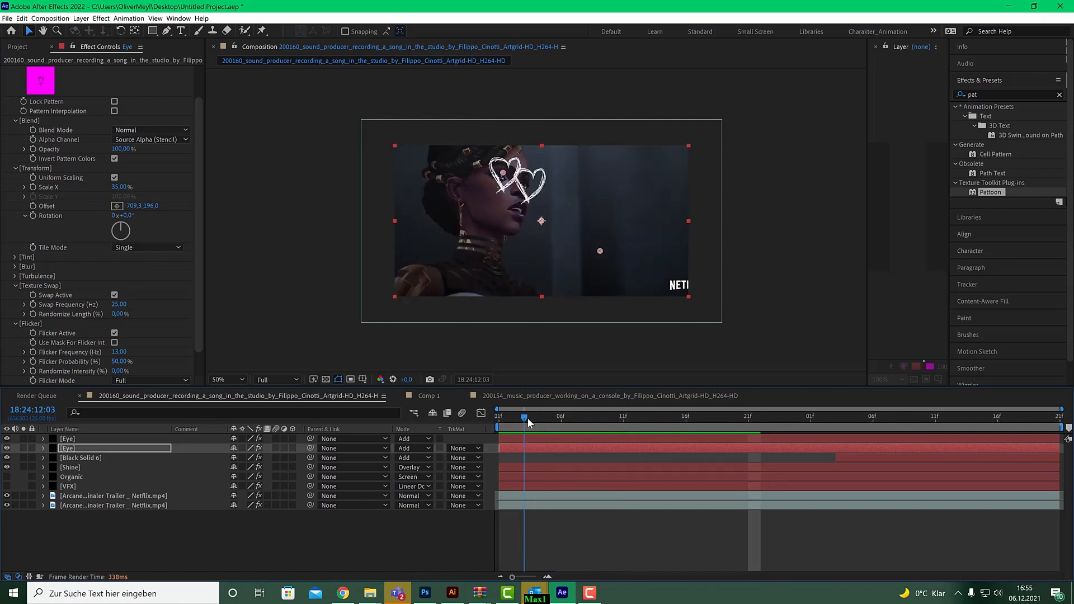
drag(503, 173, 482, 197)
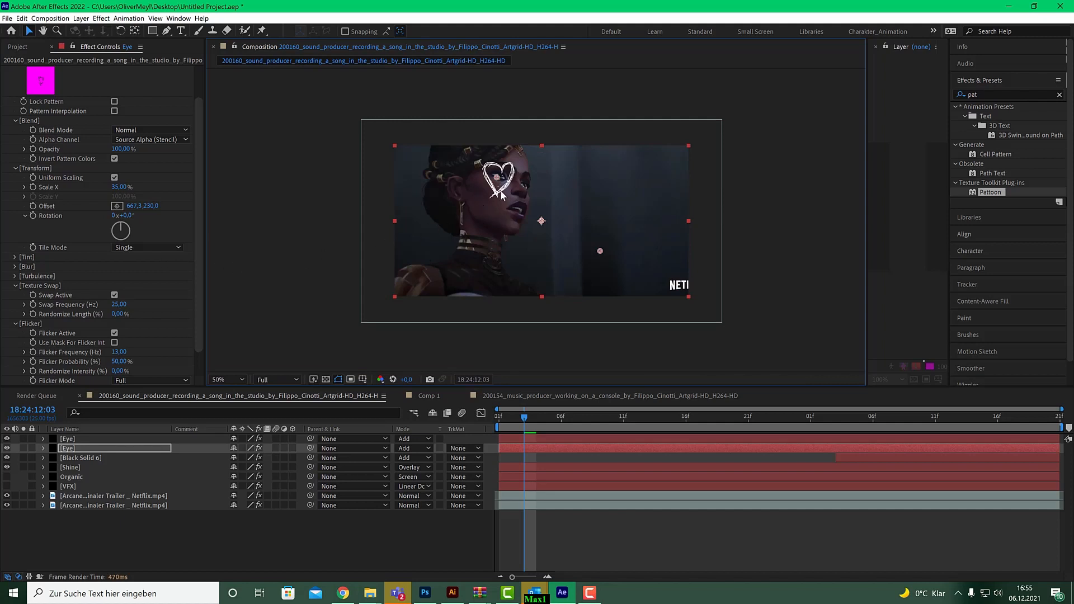
key(period)
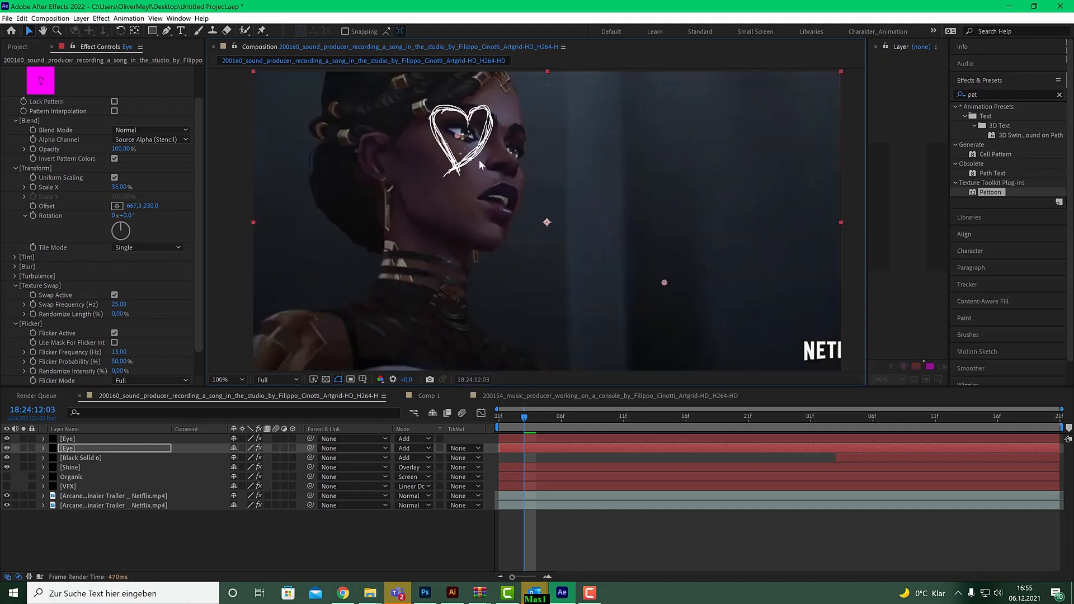